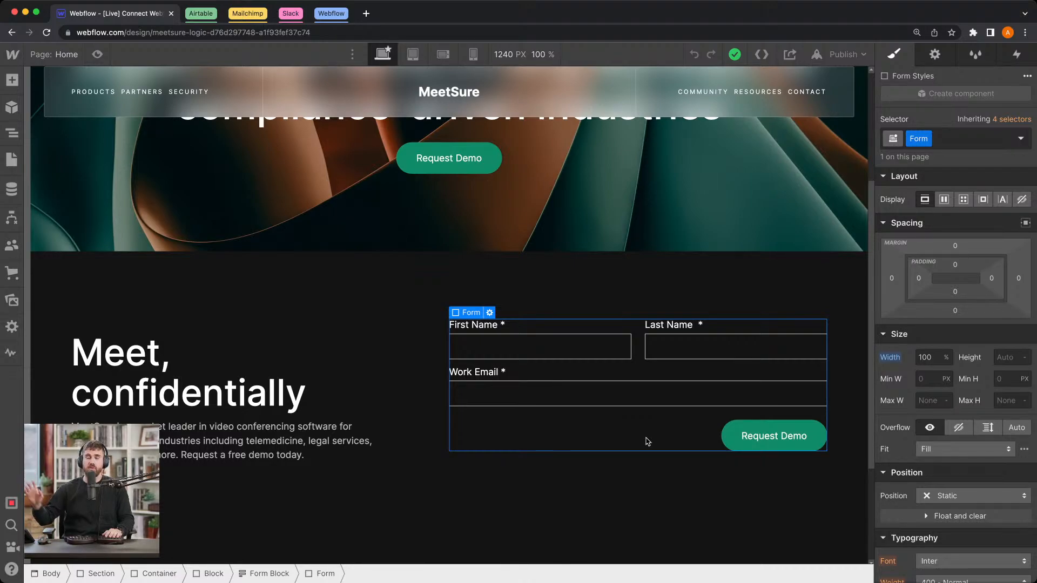
Step: Set the selected email form's source to Logic and add a new flow for it
click(935, 54)
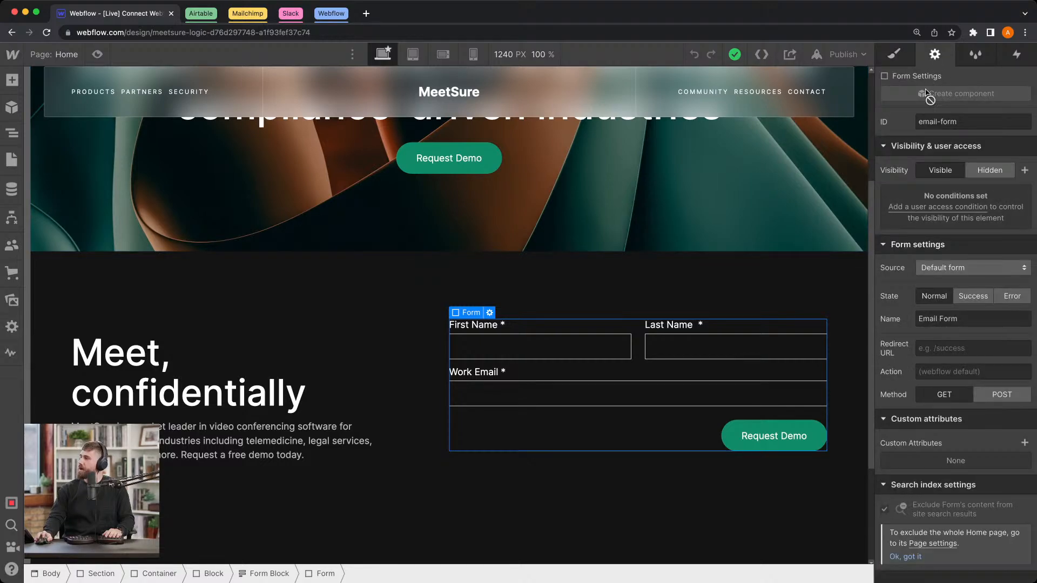
click(958, 270)
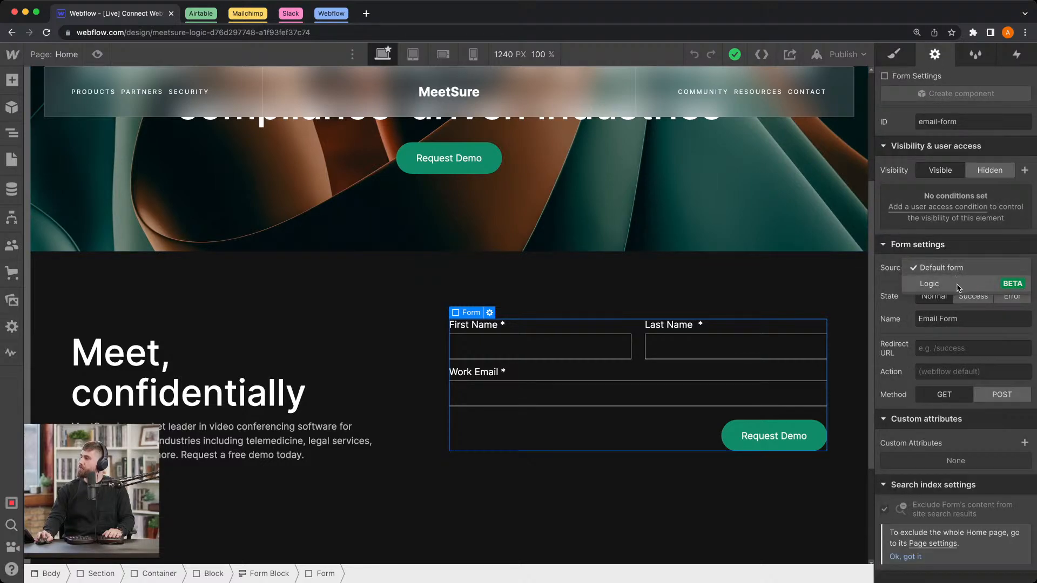
click(959, 286)
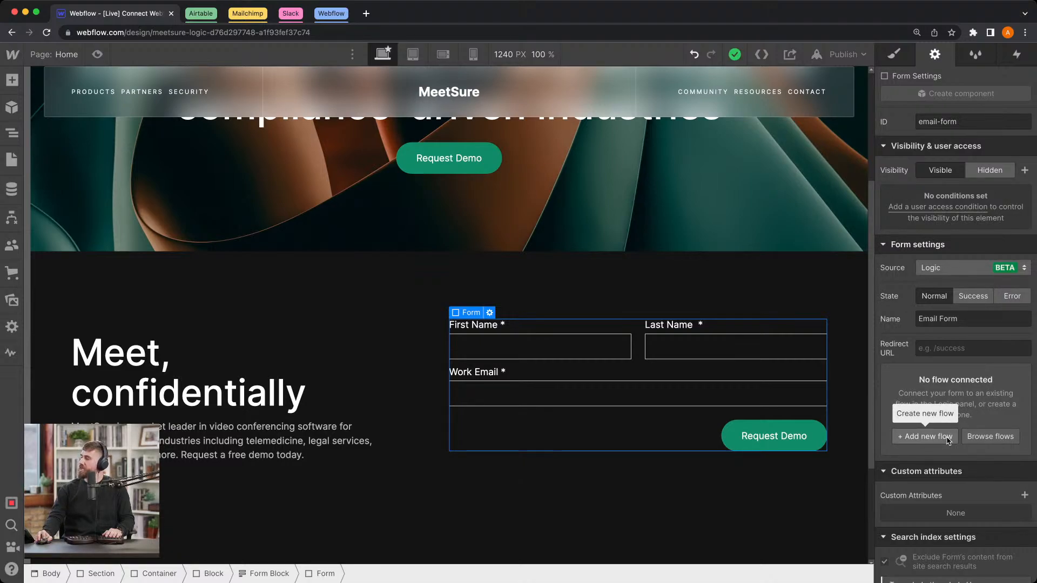
click(928, 436)
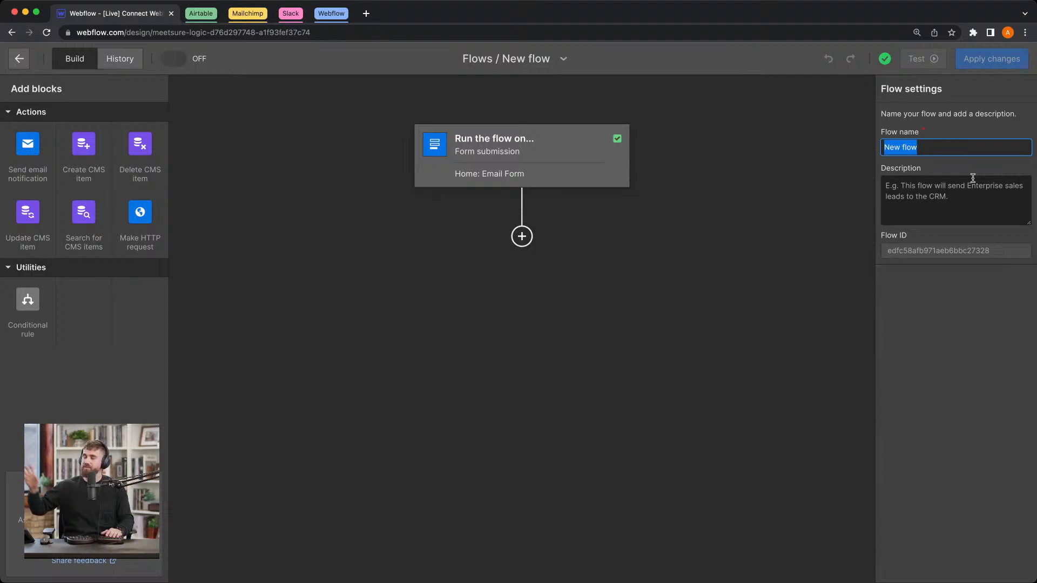
Step: Name the new flow "Send form submissions to services"
text(S)
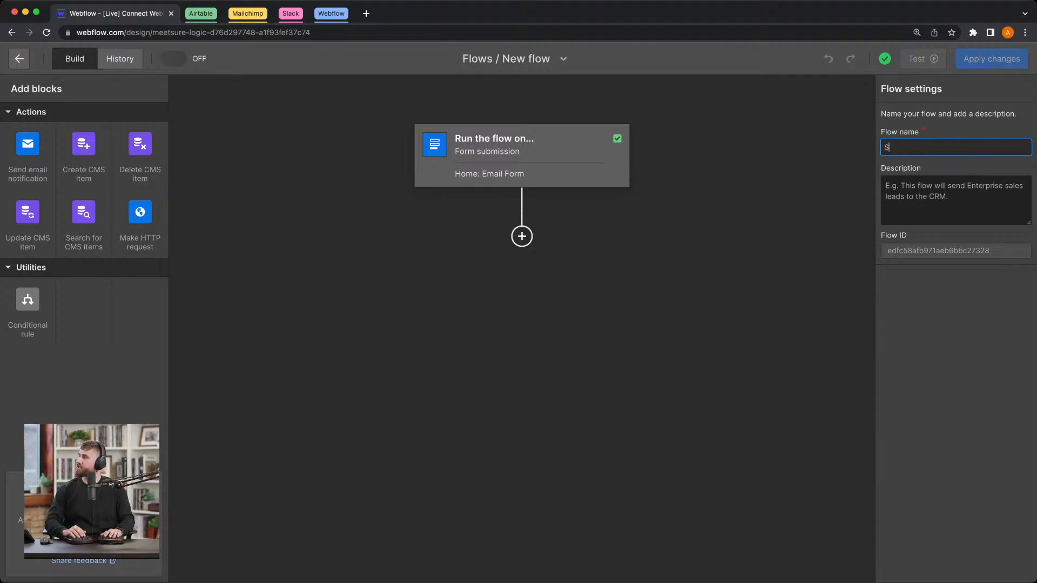
text(end.form submissi)
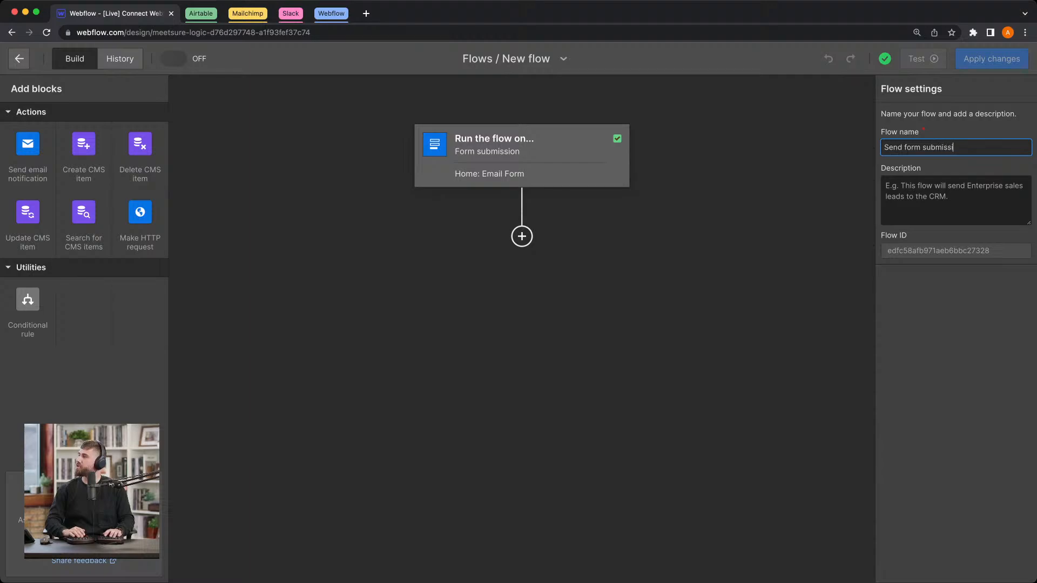
text(ons to services)
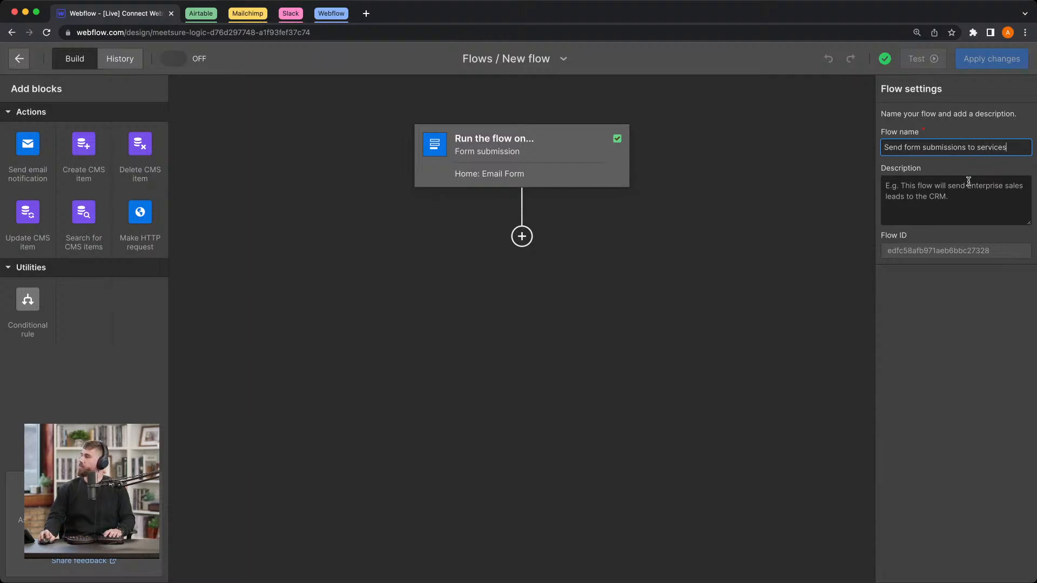
click(823, 247)
Step: Add a Make HTTP request block below the form submission trigger and name it "Send to Airtable"
click(616, 175)
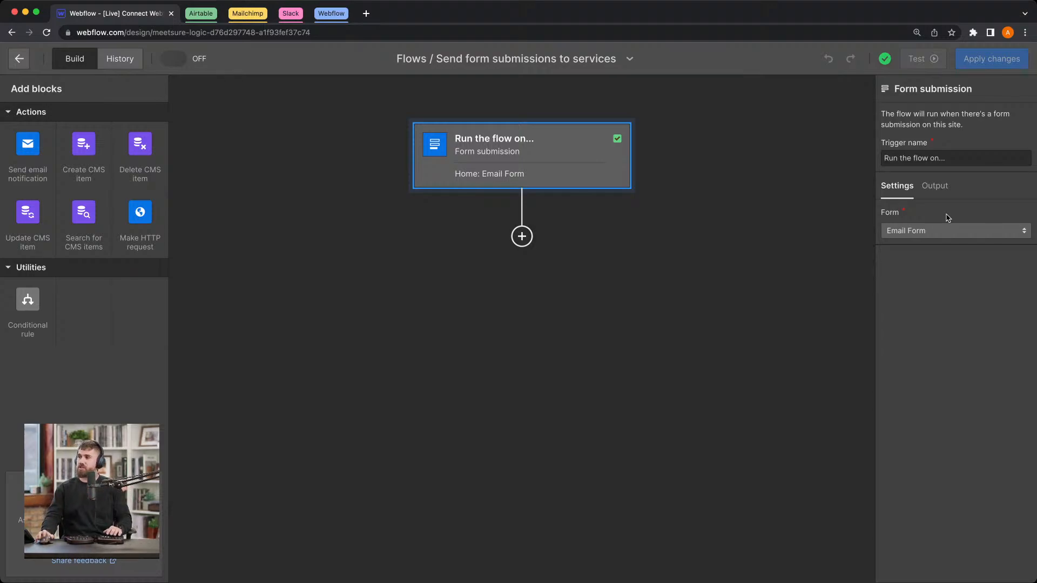
drag(142, 232, 564, 257)
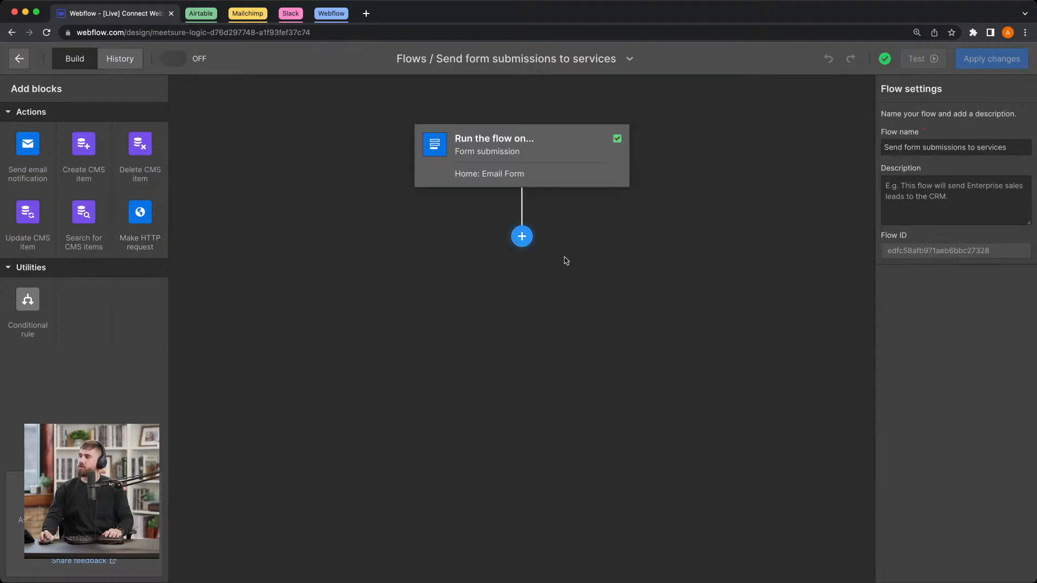
drag(156, 222, 567, 238)
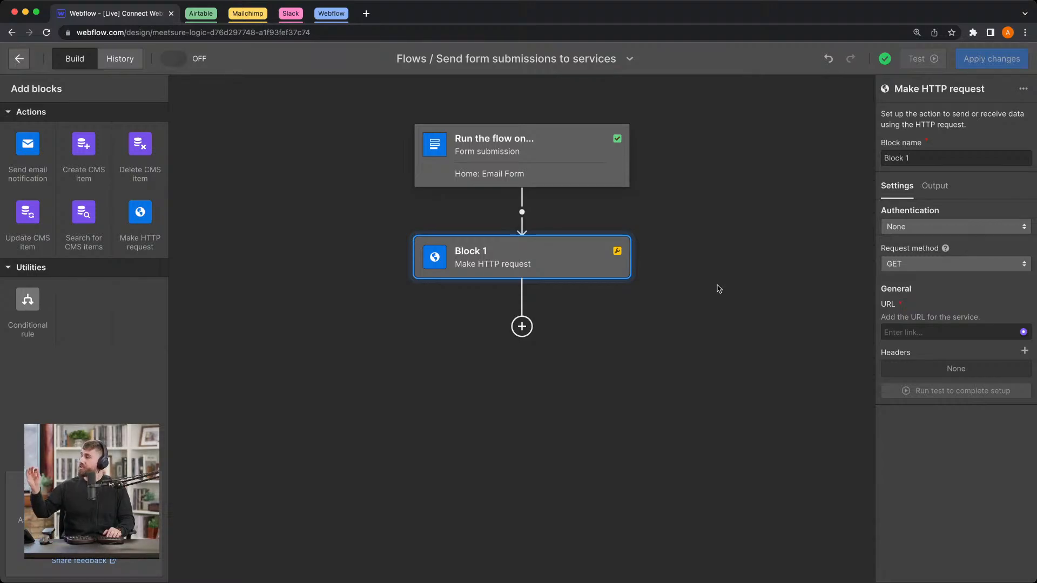
triple_click(953, 157)
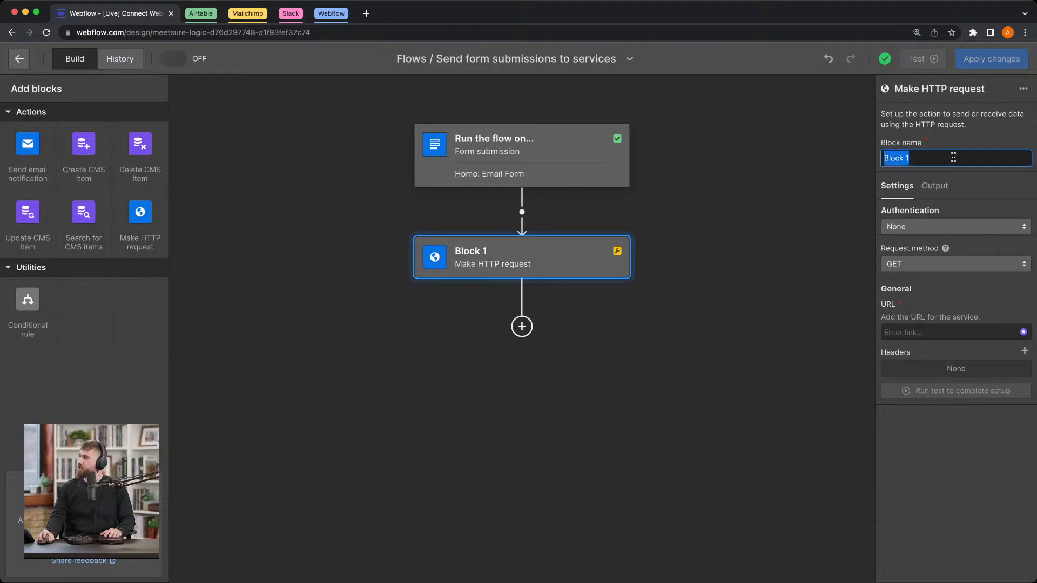
text(S)
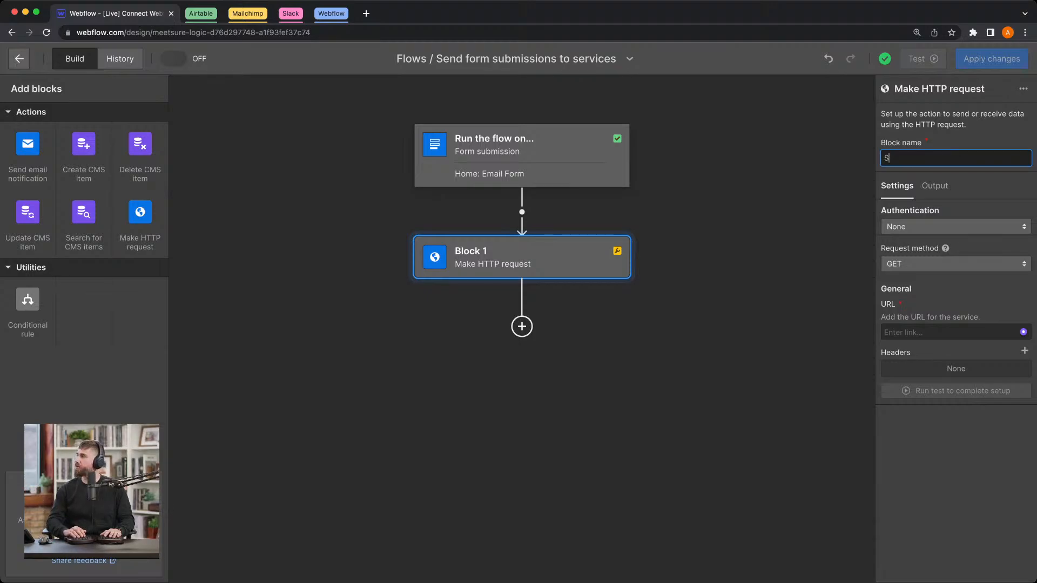
text(end to Airtable)
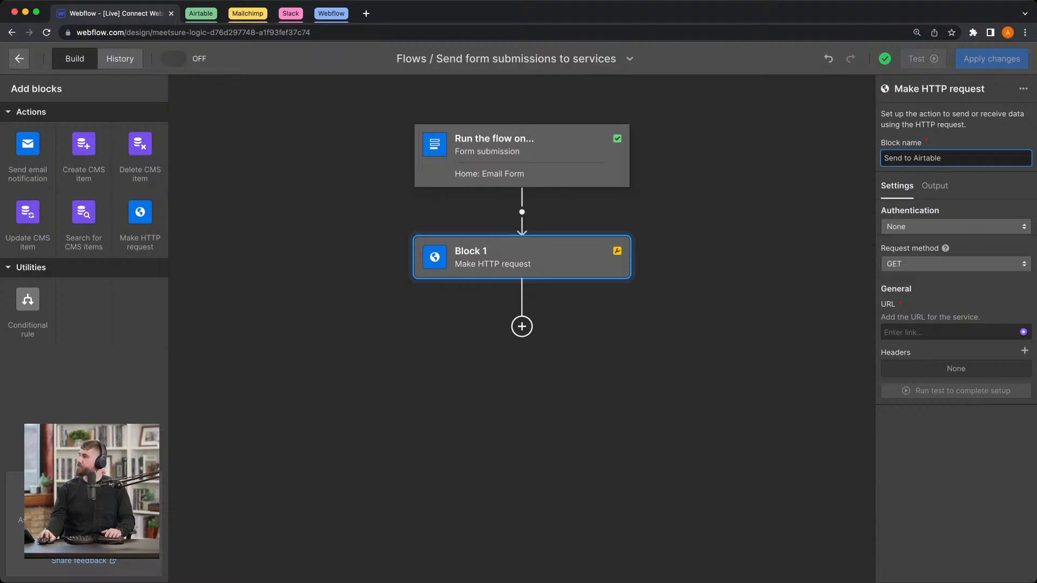
Step: Set the Send to Airtable block's authentication to API token
scroll(957, 206, up, 5)
scroll(872, 153, up, 1)
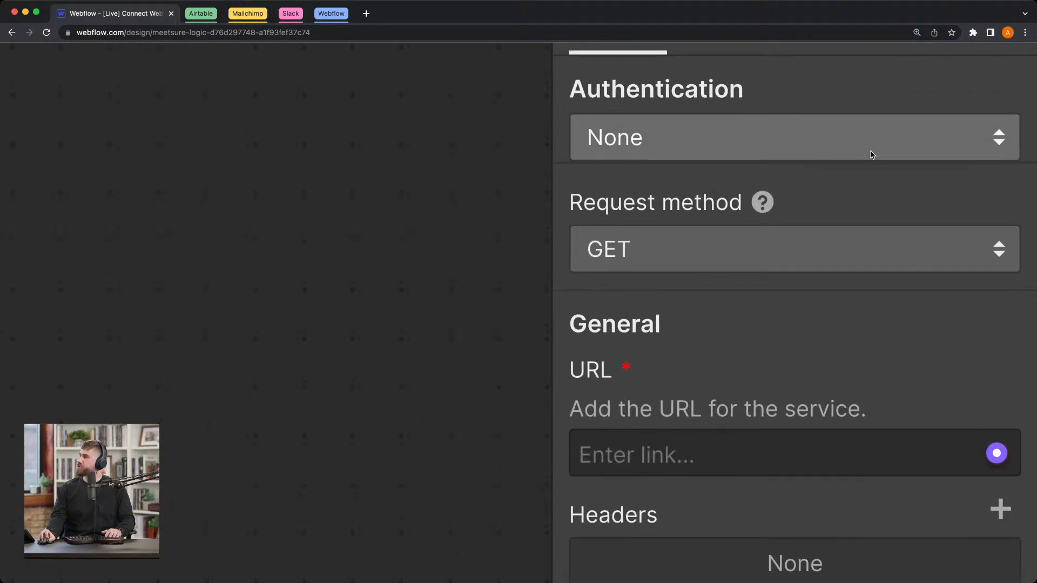
click(871, 151)
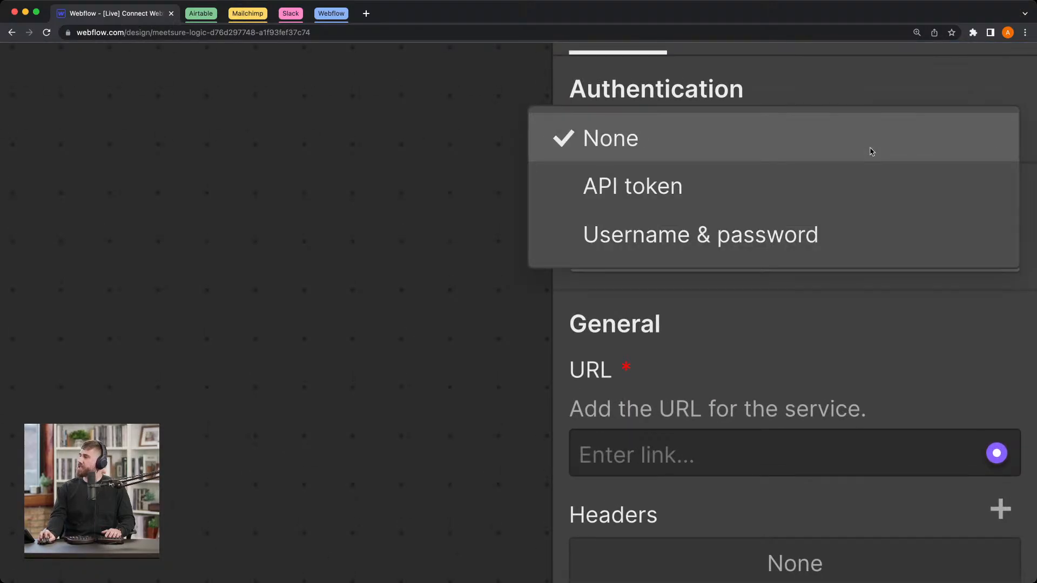
click(871, 188)
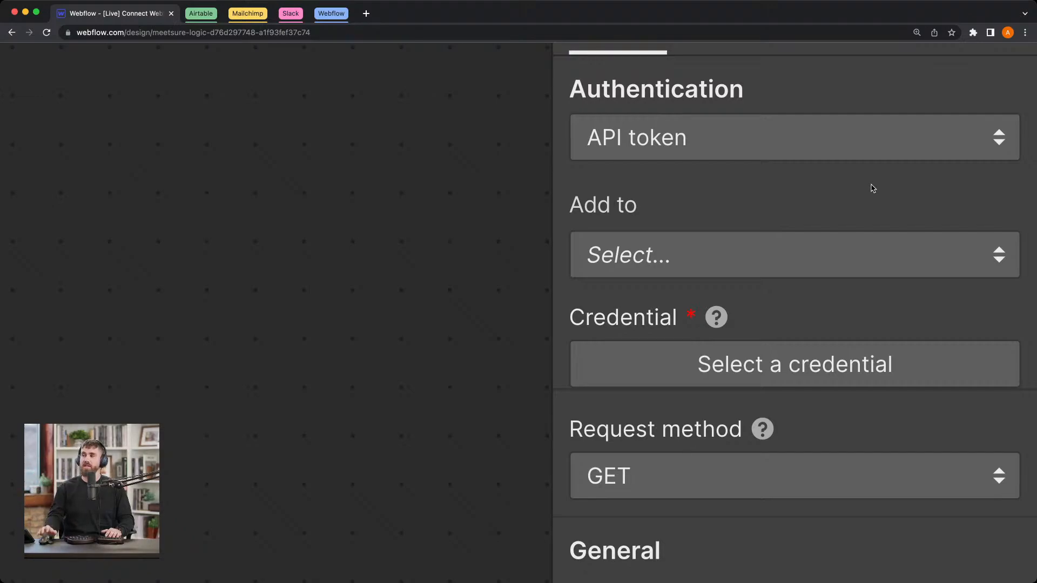
Step: Switch to the Leads base in Airtable, review its table fields and open the help resources
click(194, 16)
click(253, 16)
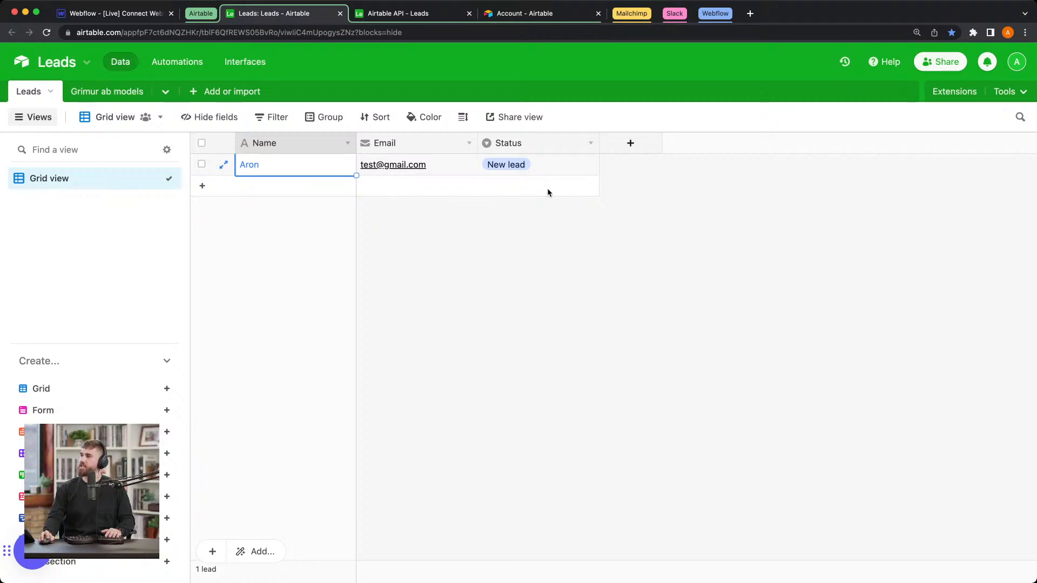
click(369, 233)
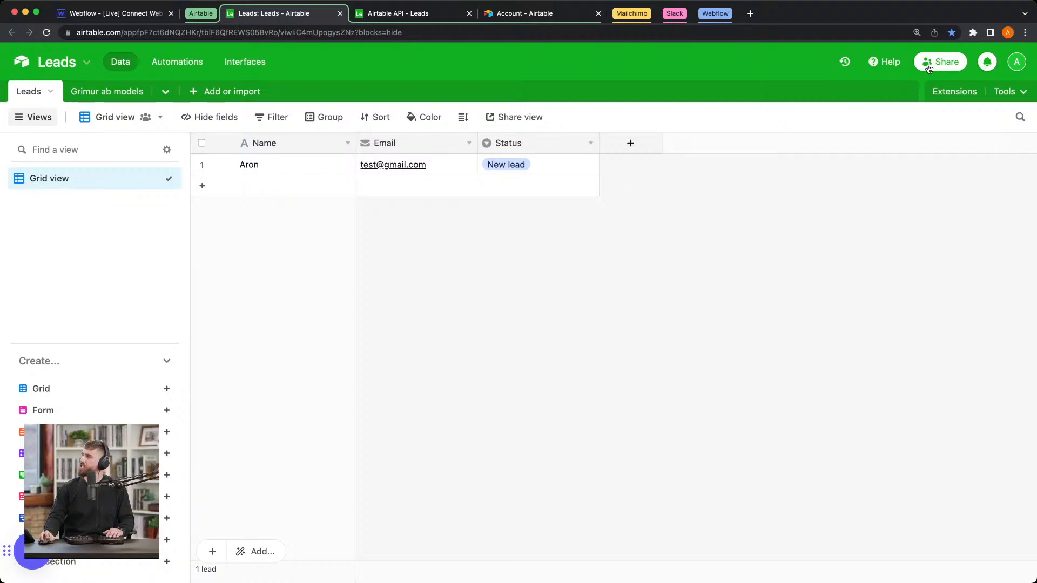
click(889, 63)
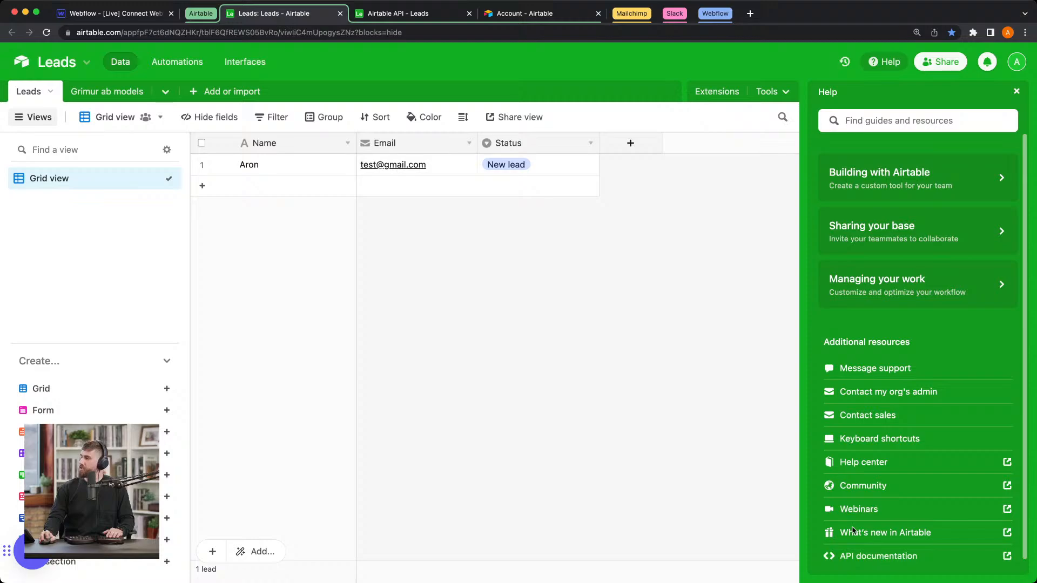
Step: Examine the authorization header and its API key placeholder in the Leads API documentation's example request for creating records
click(419, 17)
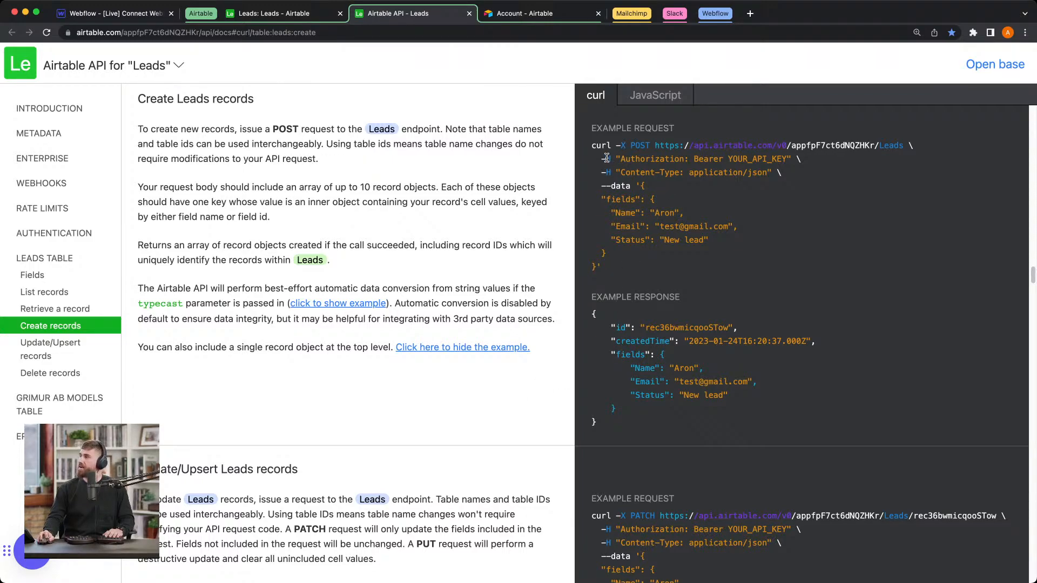
drag(607, 158, 752, 158)
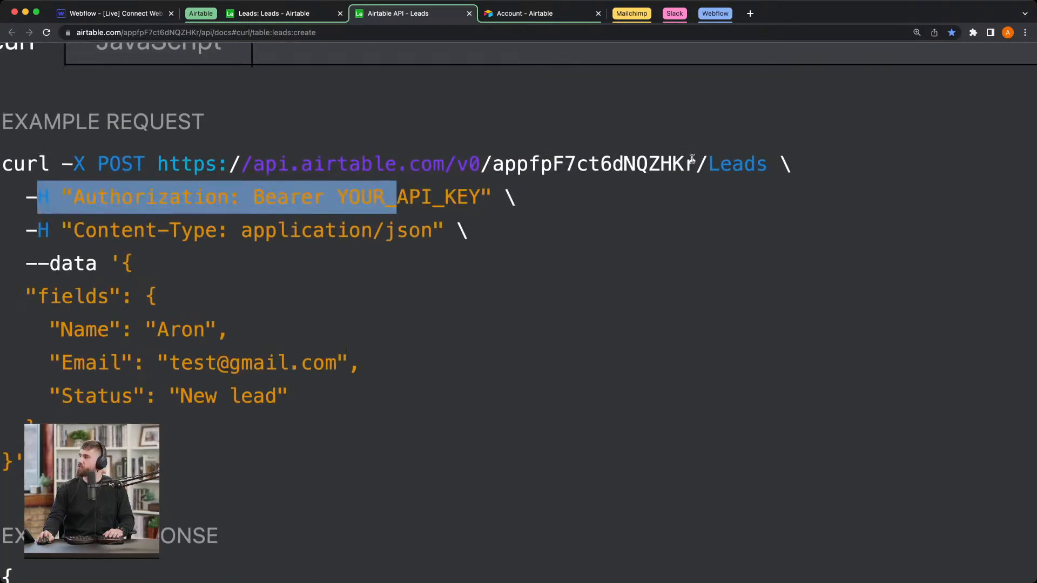
click(149, 230)
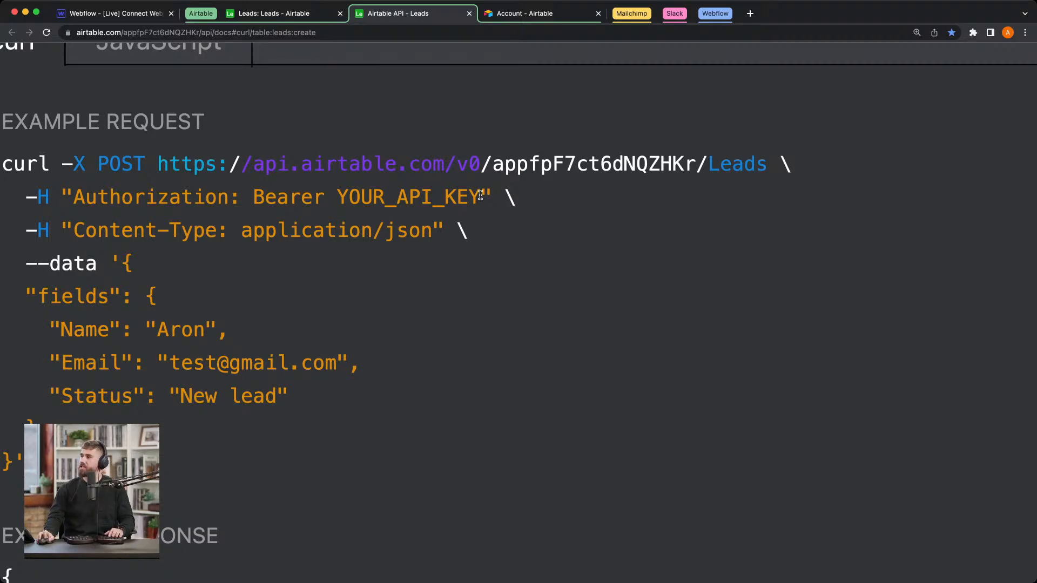
drag(480, 195, 451, 195)
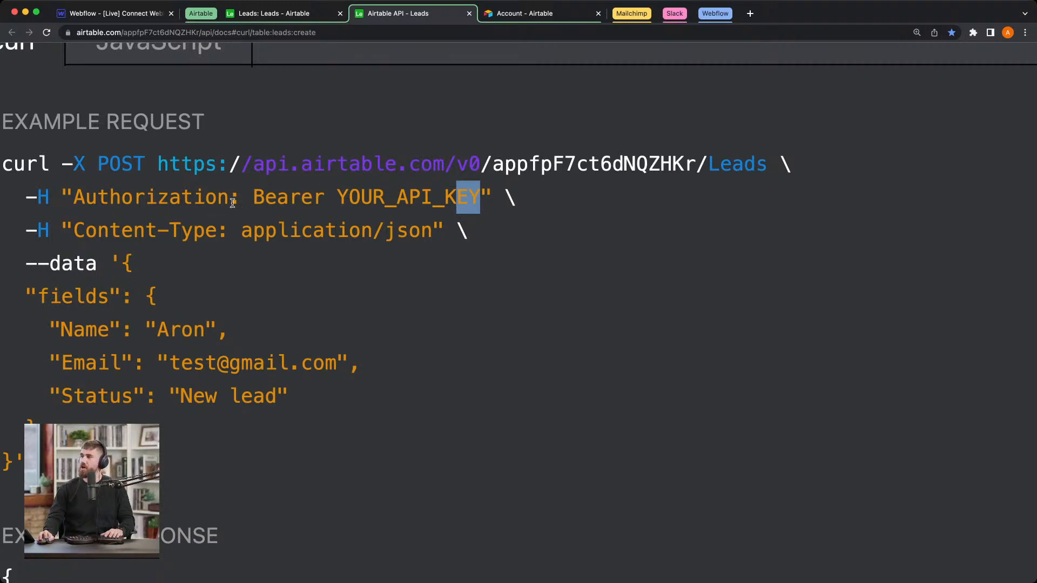
drag(251, 199, 477, 202)
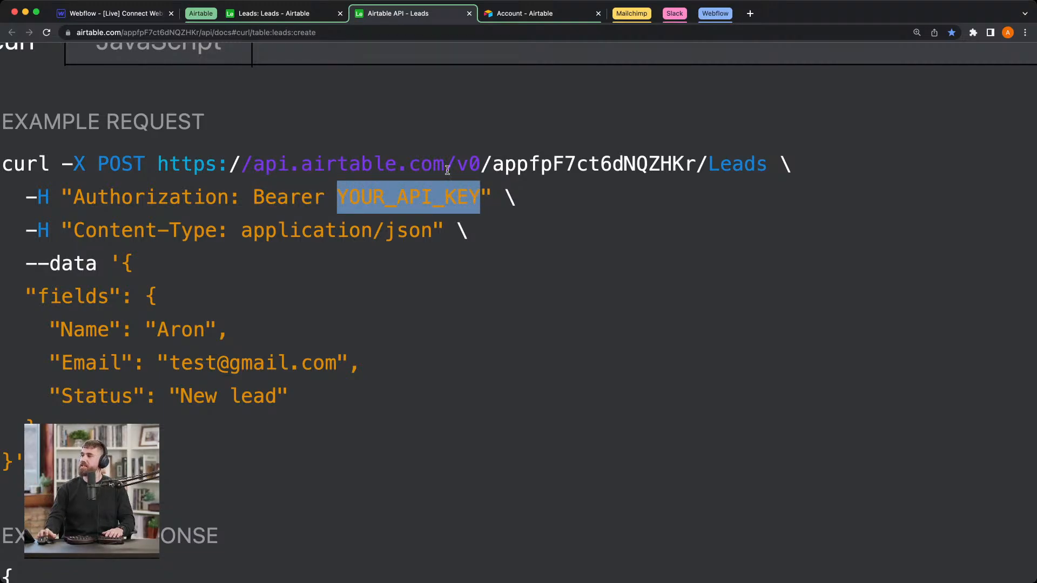
Step: Back in Webflow, add the API token to the Header and name that header "Authorization"
click(107, 15)
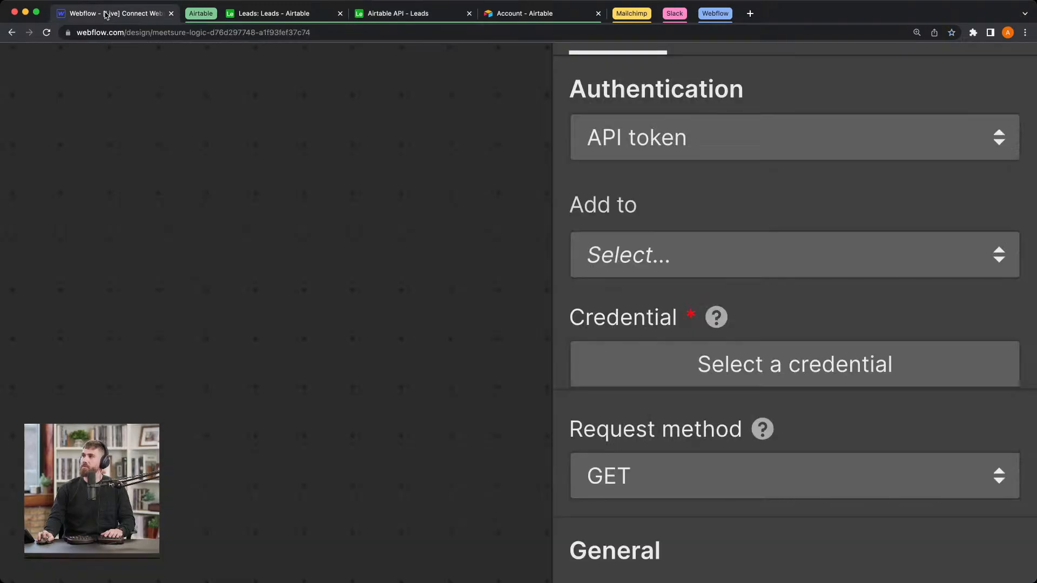
click(679, 256)
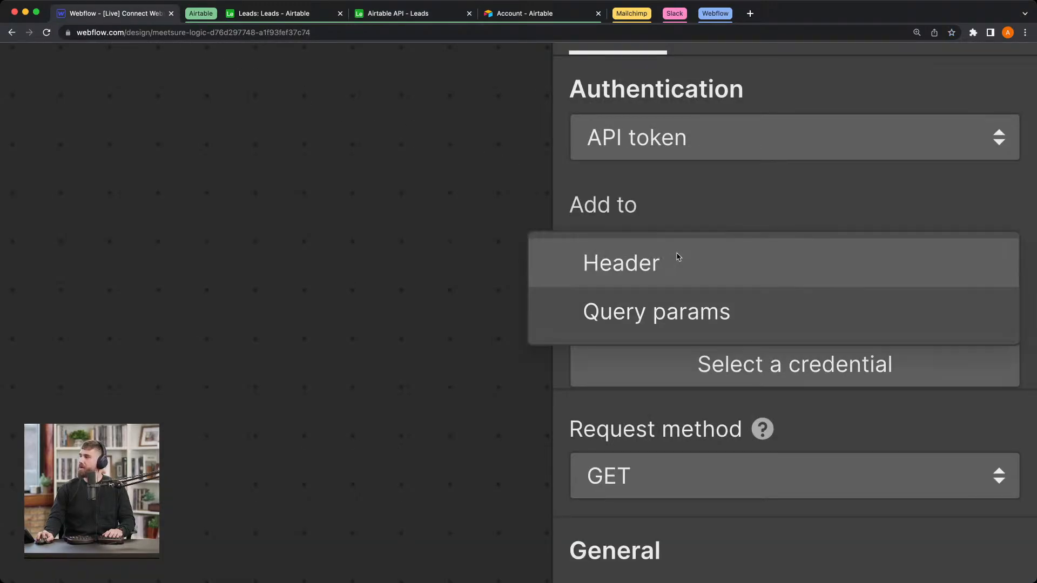
click(679, 266)
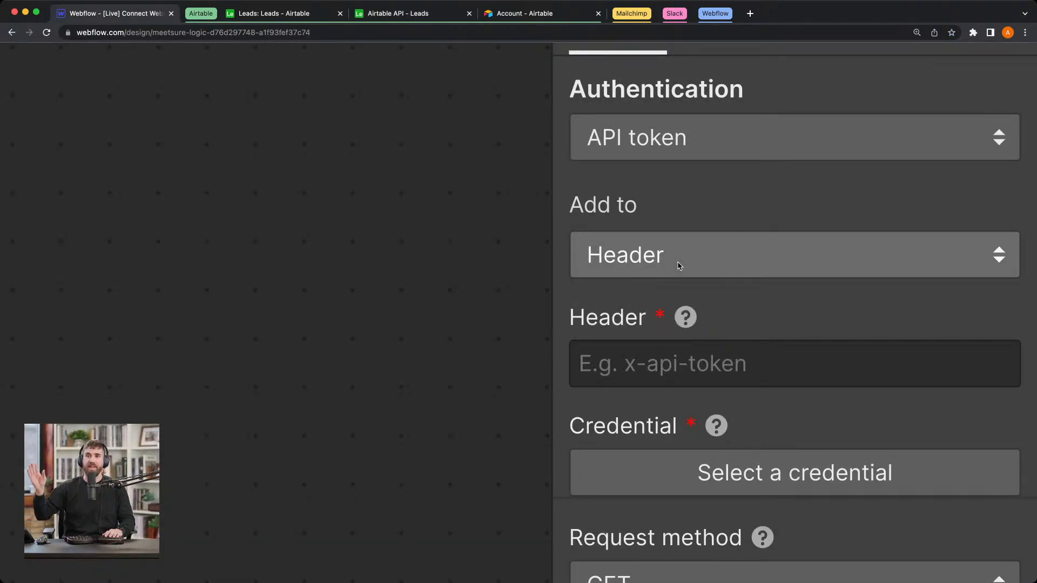
scroll(703, 301, down, 1)
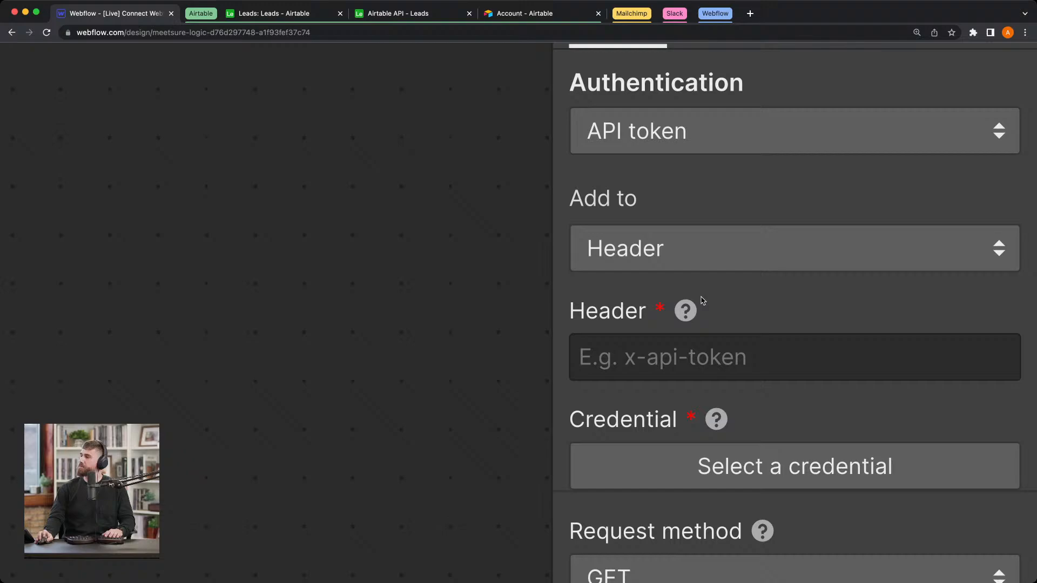
click(710, 350)
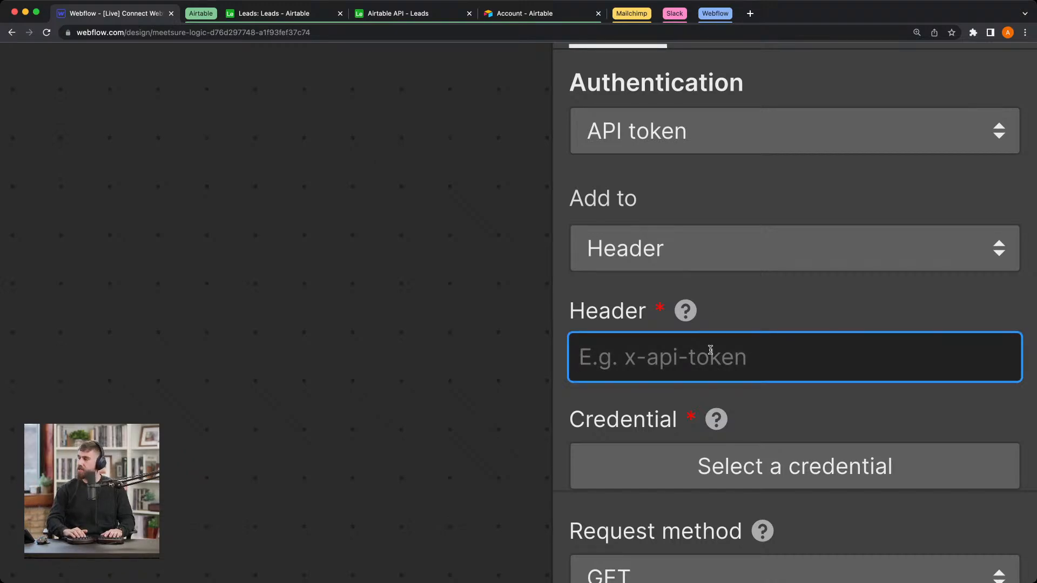
text(Authorix)
key(BackSpace)
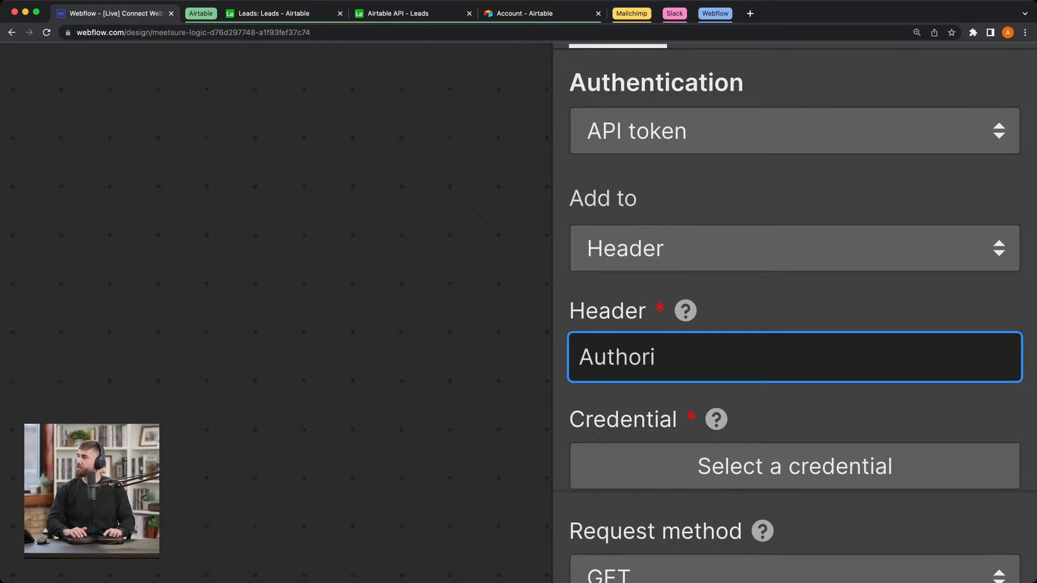
text(zation)
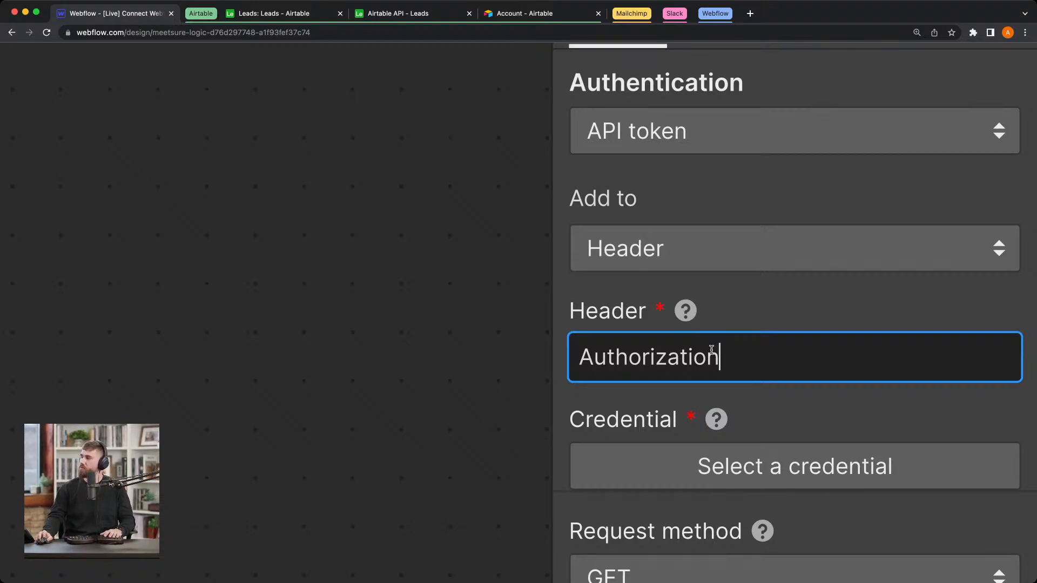
Step: Start a new credential for the Send to Airtable block and name it "Airtable API"
scroll(713, 349, down, 1)
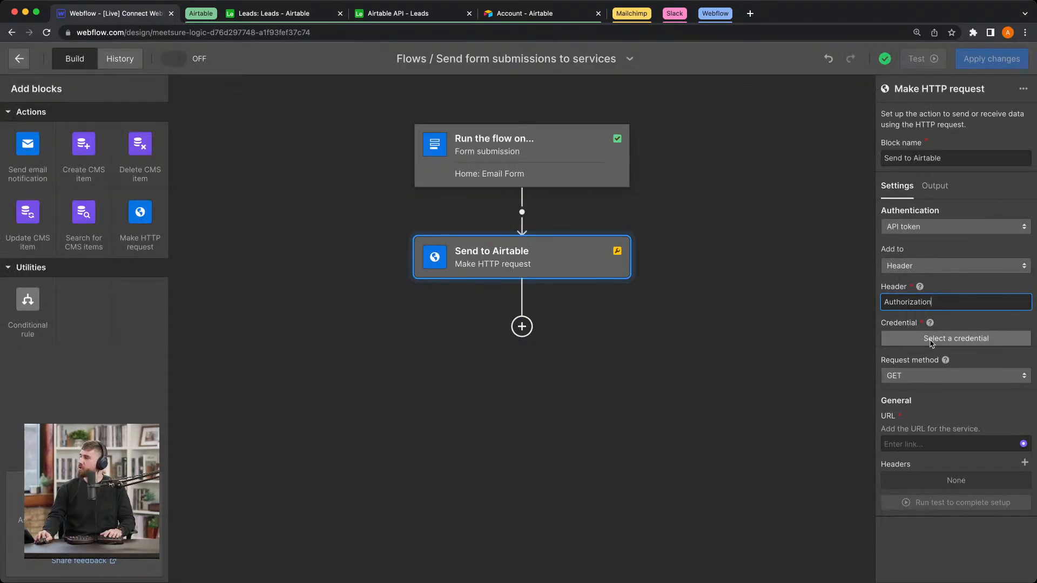
click(931, 340)
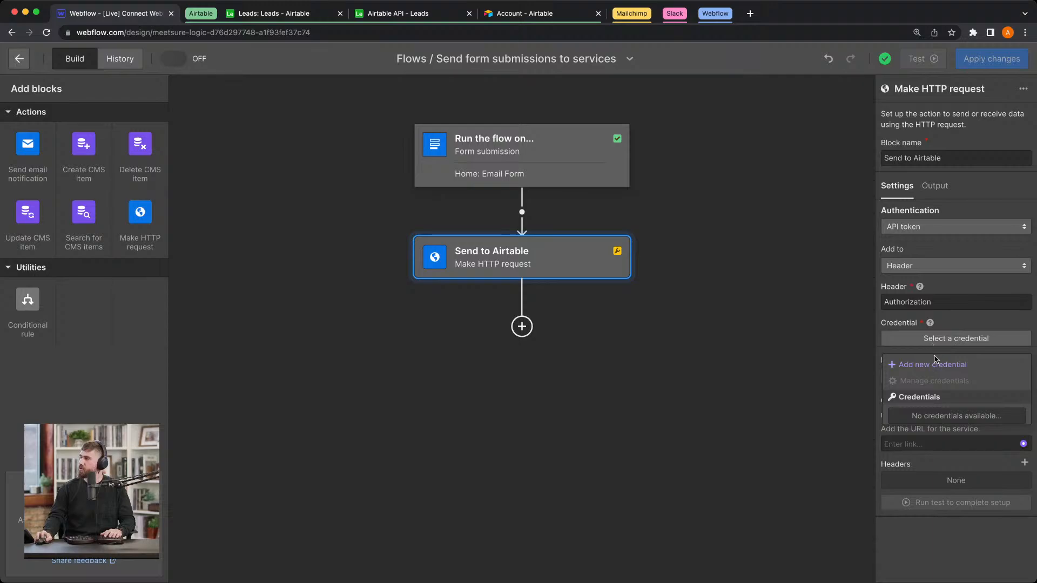
click(934, 365)
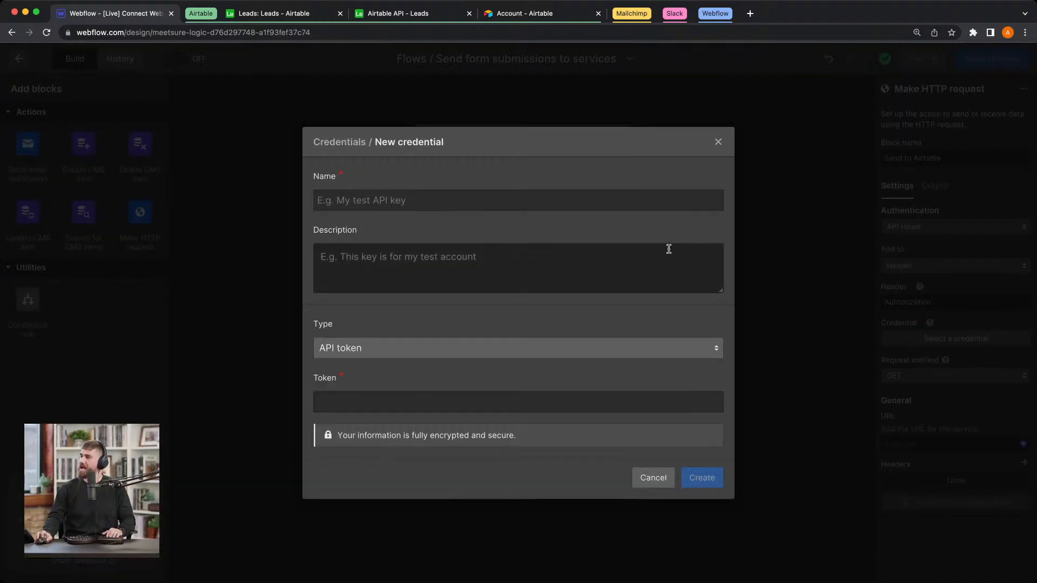
click(505, 197)
text(Airta)
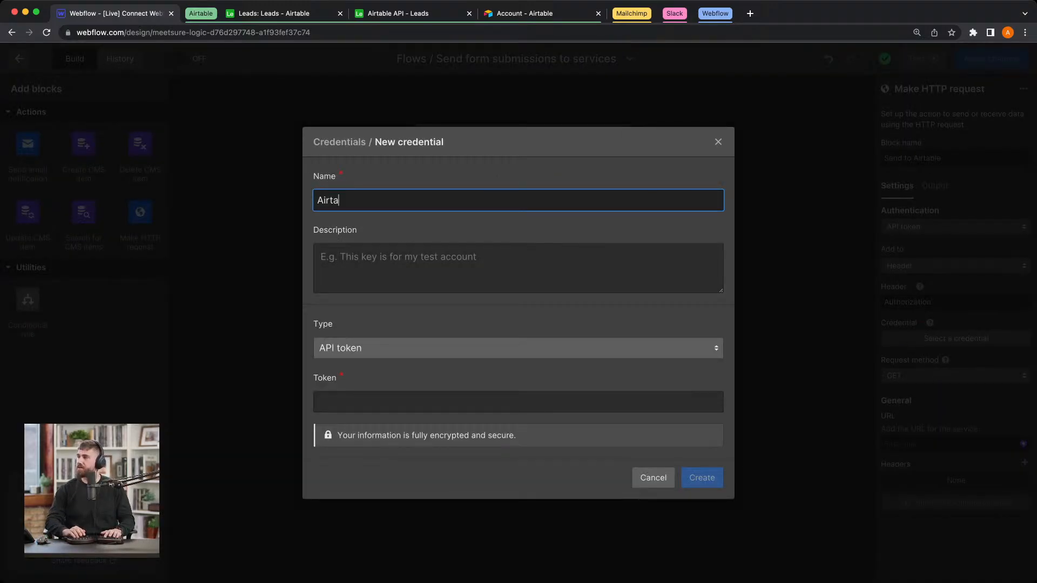
text(ble API)
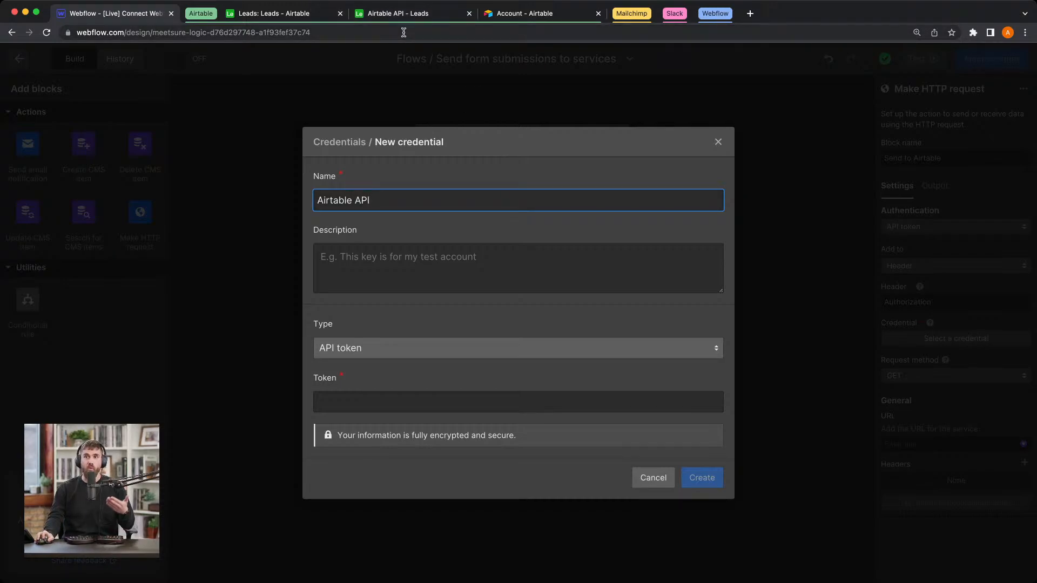
Step: Switch to the Airtable account overview and open the page for managing personal access tokens
click(508, 17)
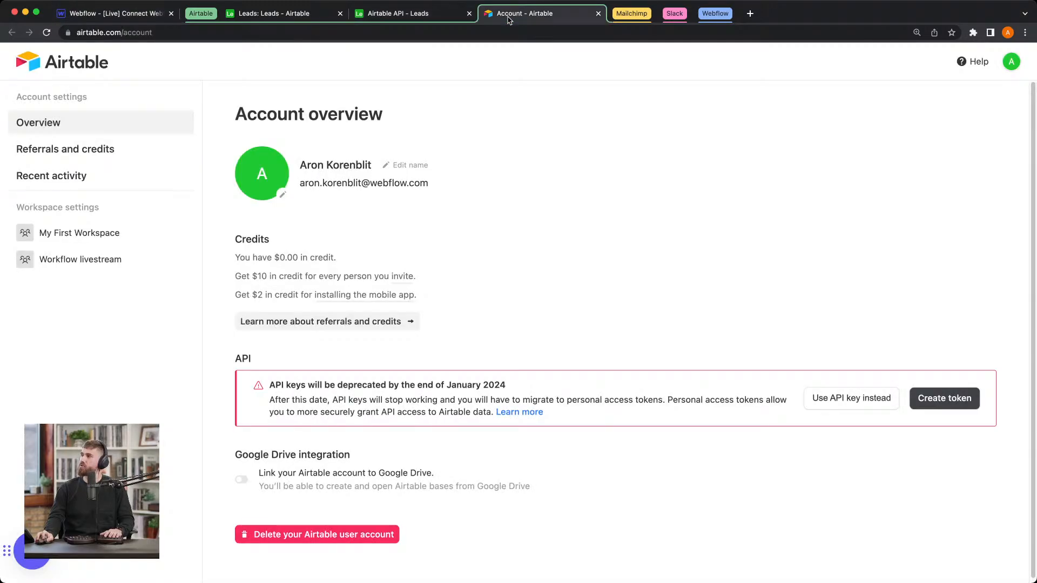
click(1012, 62)
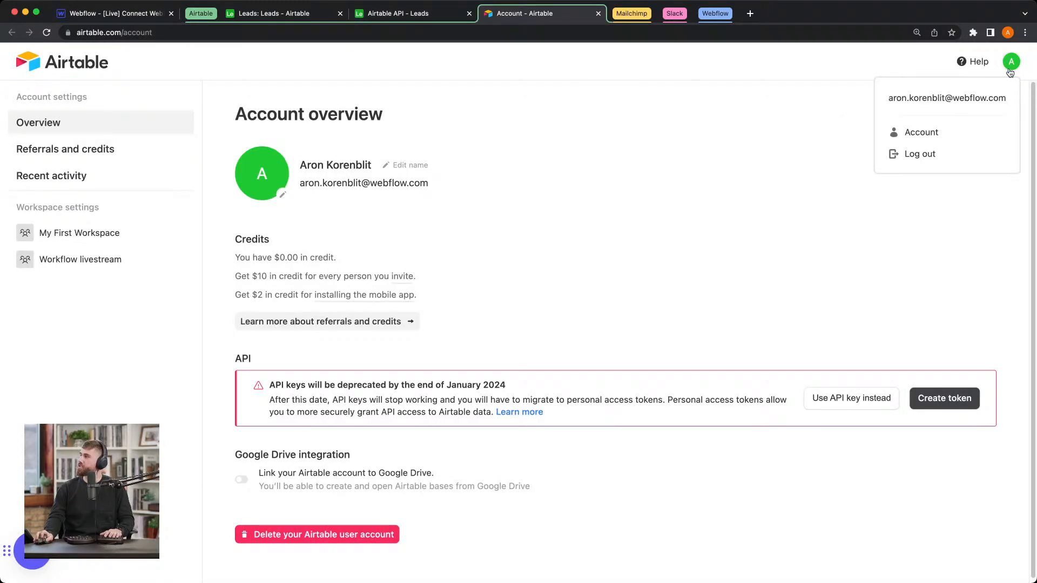
click(696, 208)
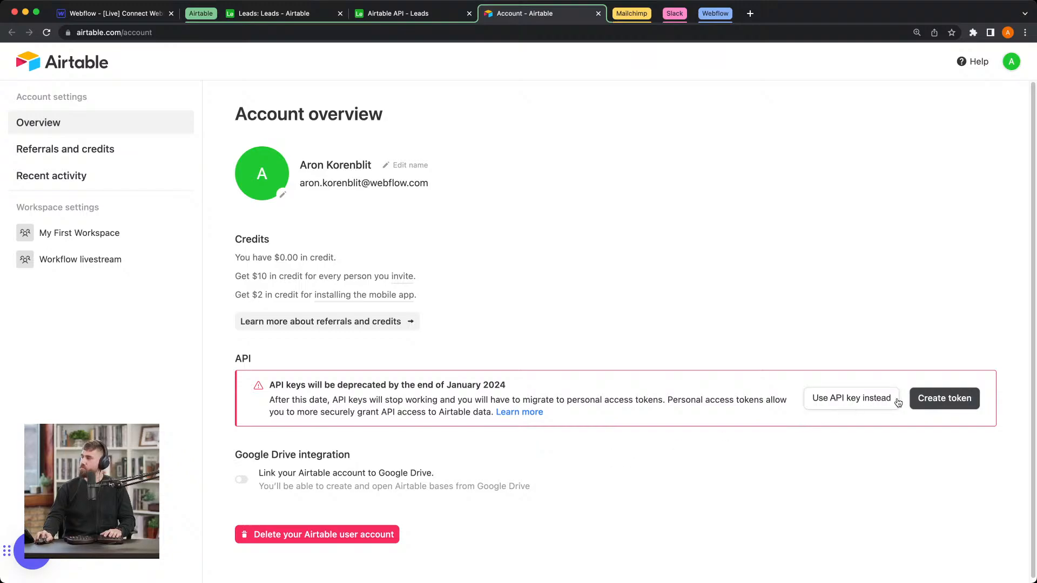
click(972, 407)
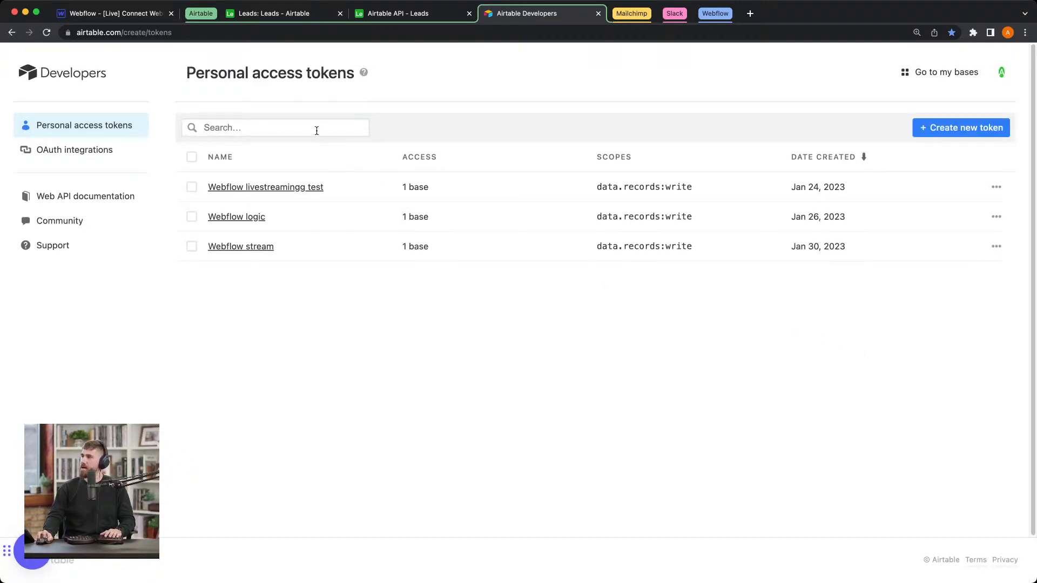
click(317, 131)
text(Web)
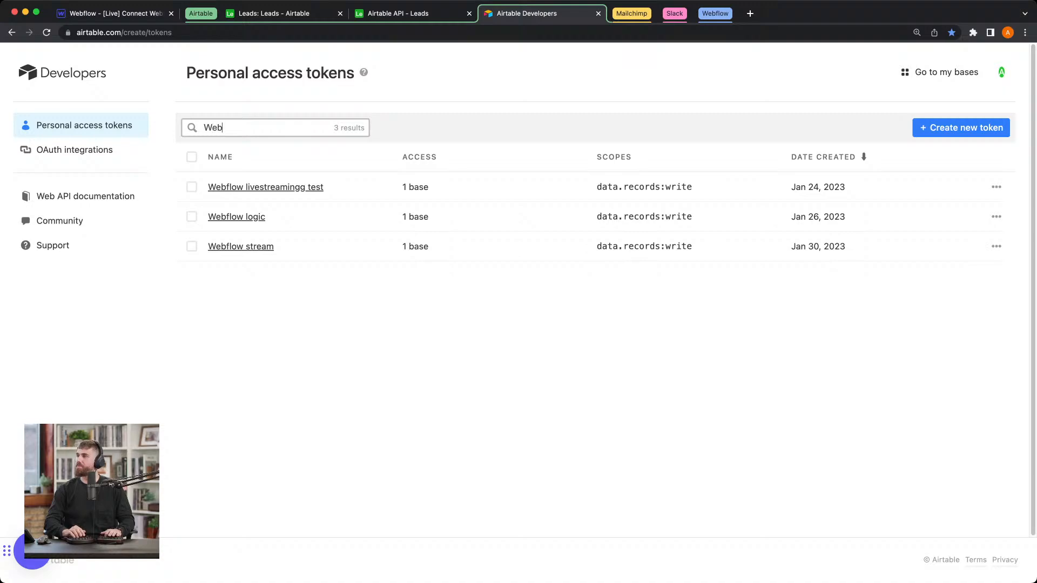
text(flow to Air)
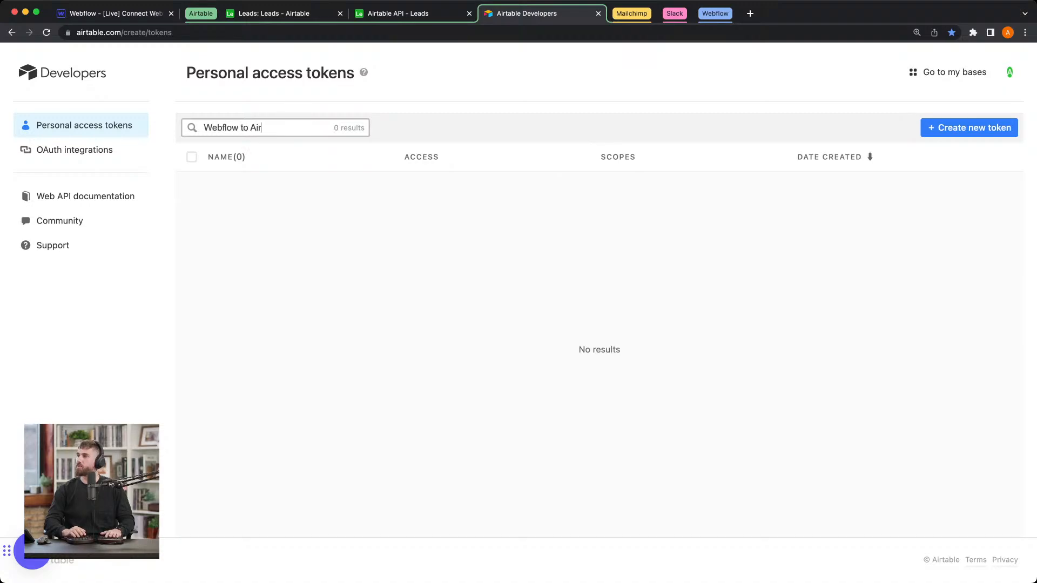
text(table)
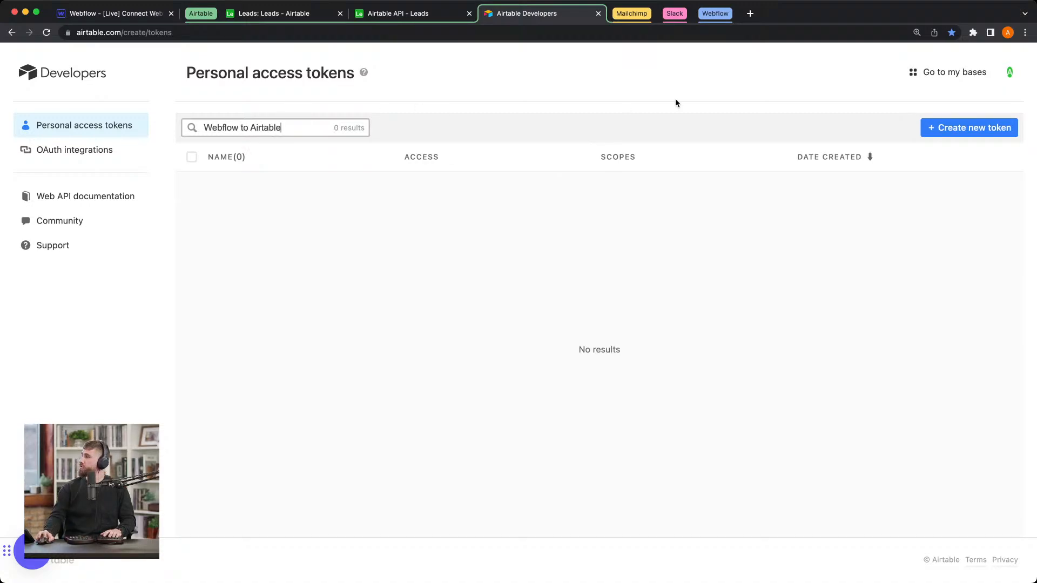
Step: Start a new personal access token and name it "Webflow to Airtable"
click(945, 128)
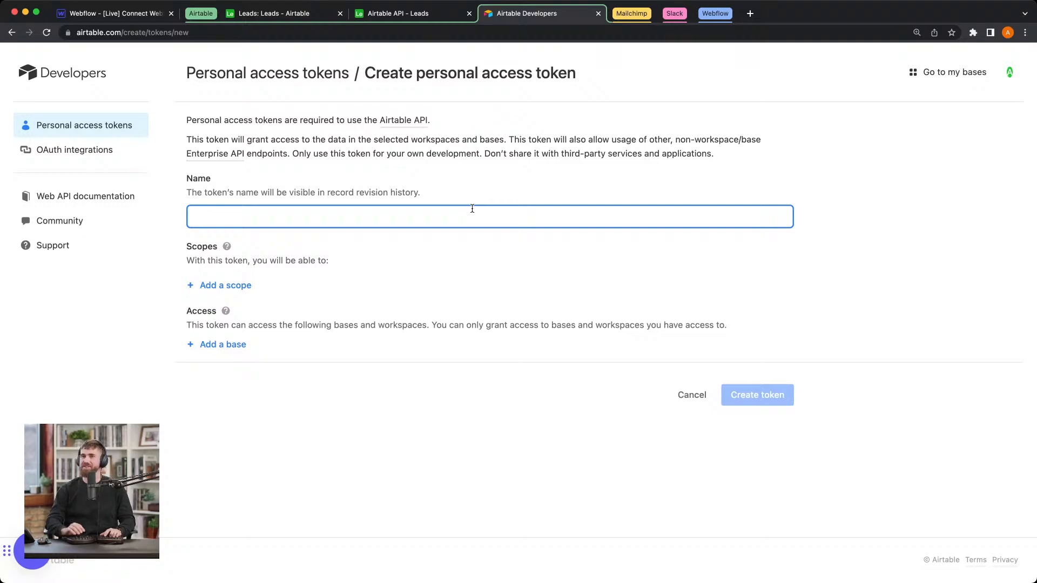
text(Creat)
key(BackSpace)
key(BackSpace)
key(BackSpace)
key(BackSpace)
key(BackSpace)
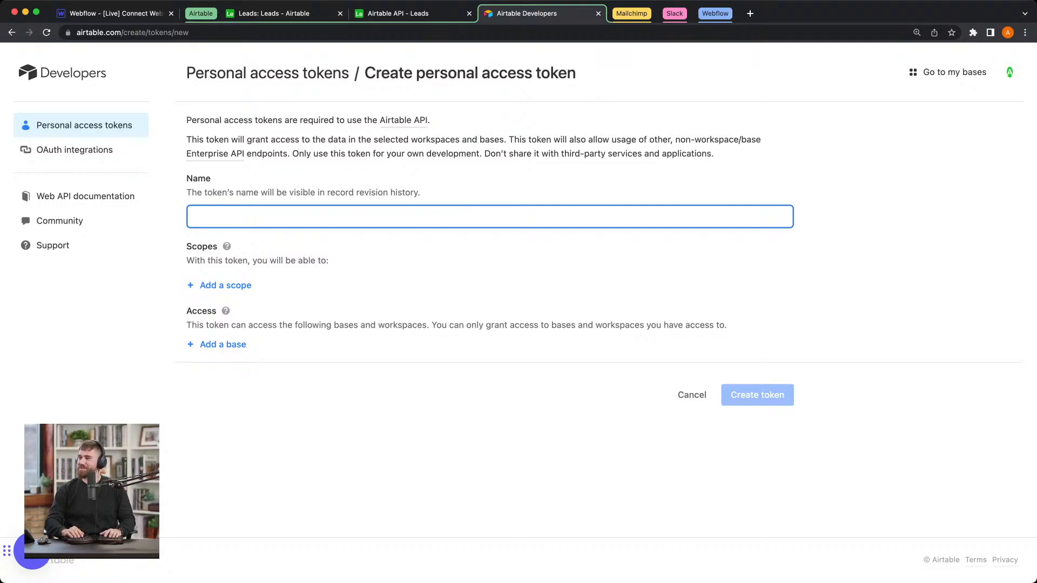
text(Aut)
key(BackSpace)
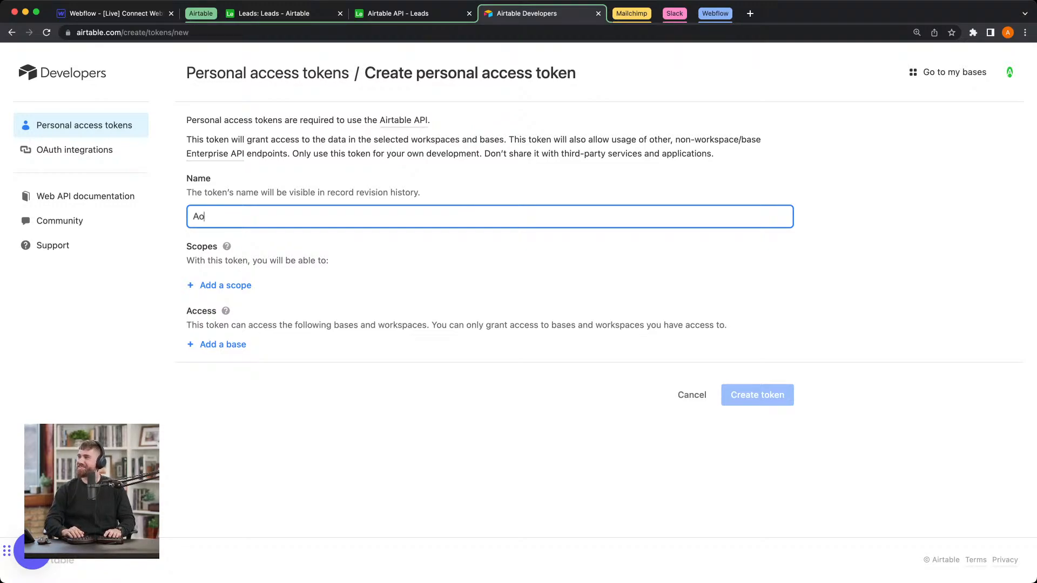
key(BackSpace)
key(BackSpace)
text(Webflow)
key(BackSpace)
key(BackSpace)
text(ow to Airtable)
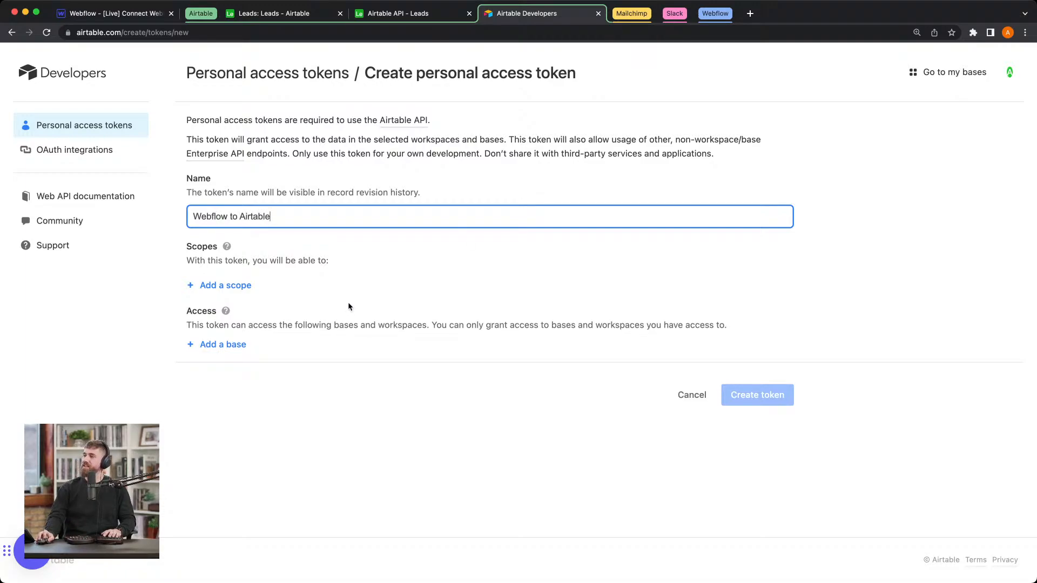
Step: Give the token the data.records:write scope and access to the Leads base
click(213, 286)
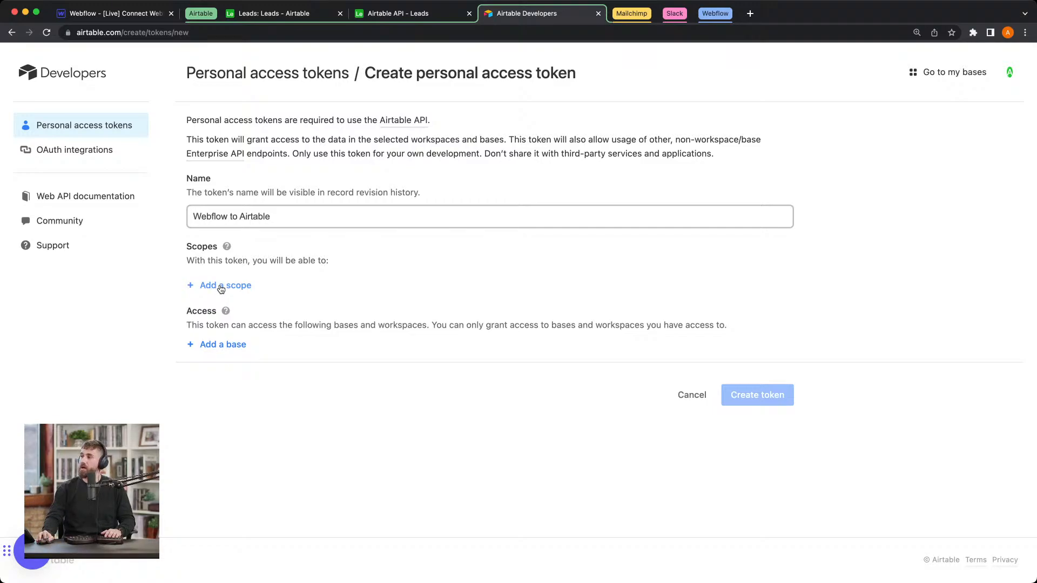
click(221, 289)
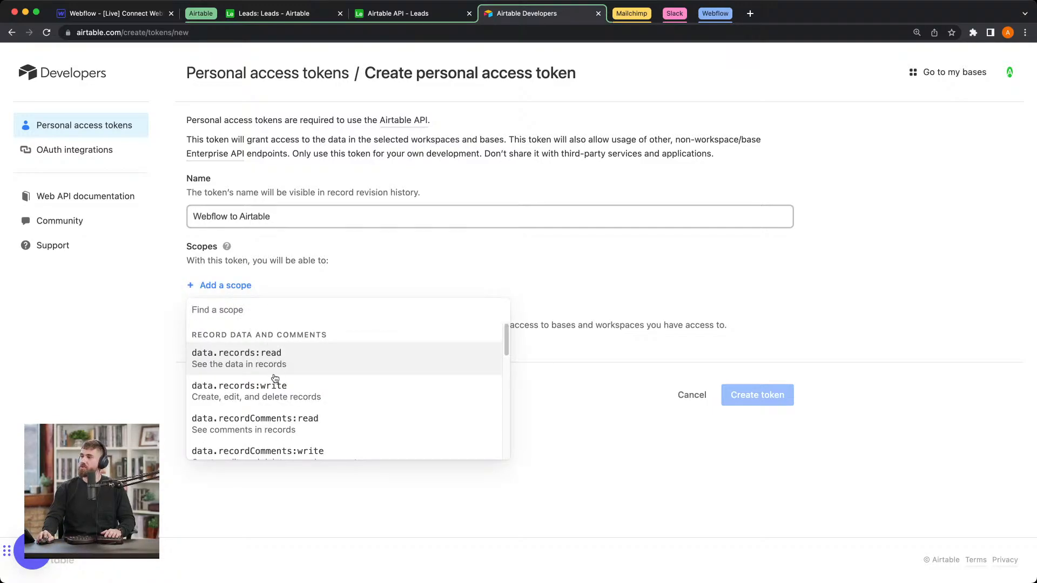
click(292, 404)
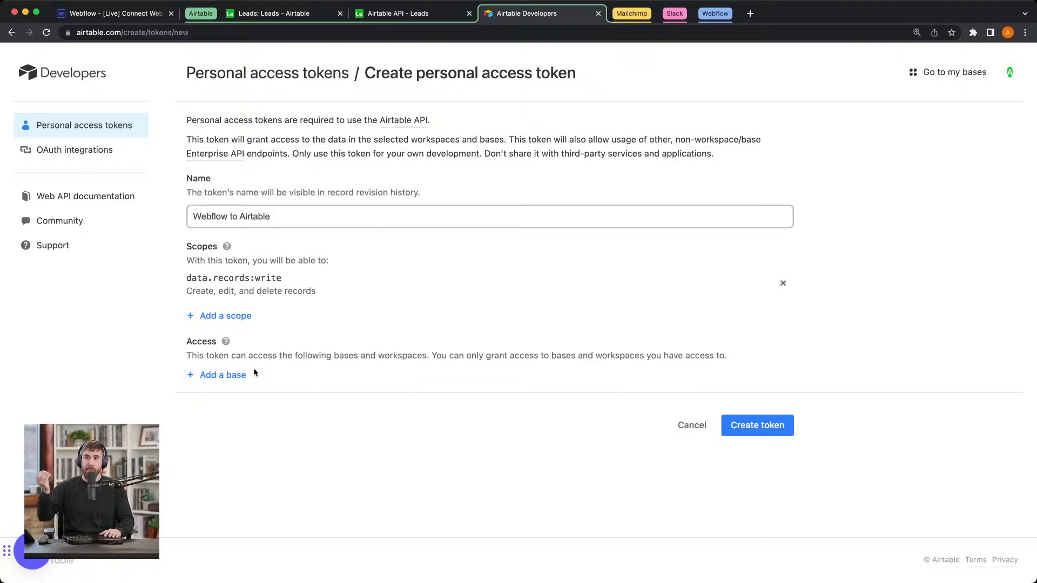
click(238, 375)
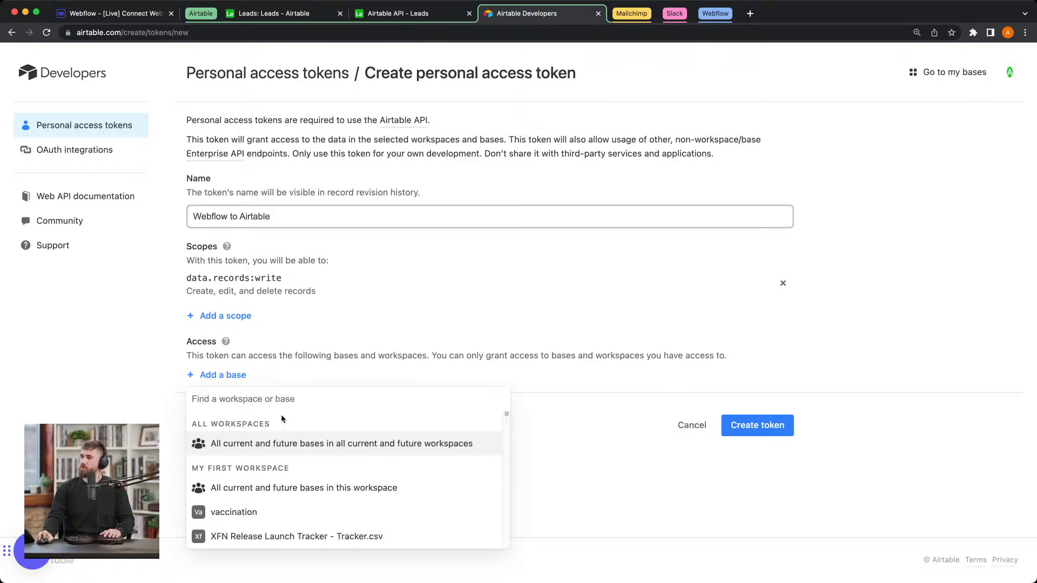
text(leads)
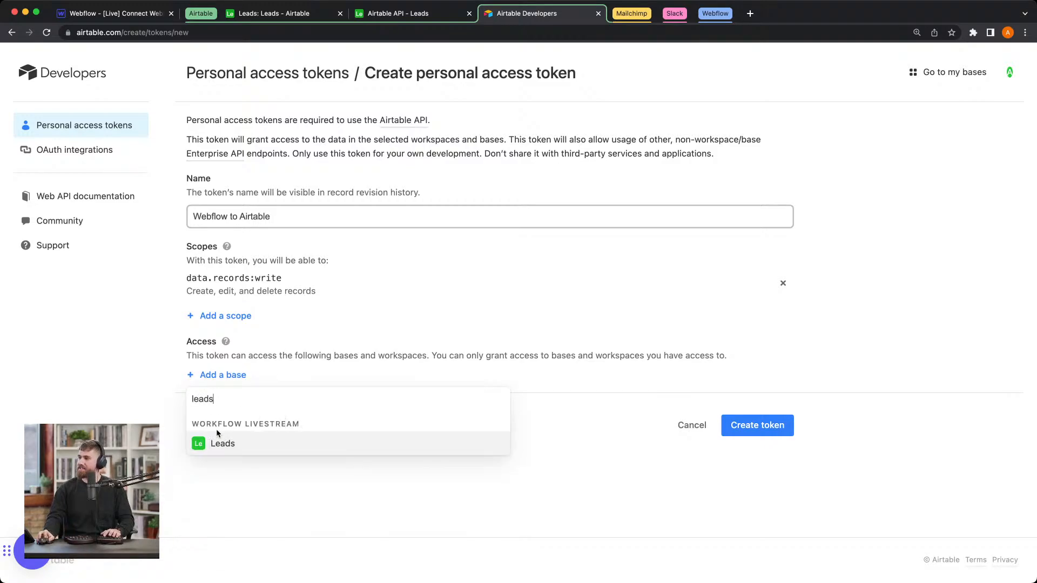
click(215, 449)
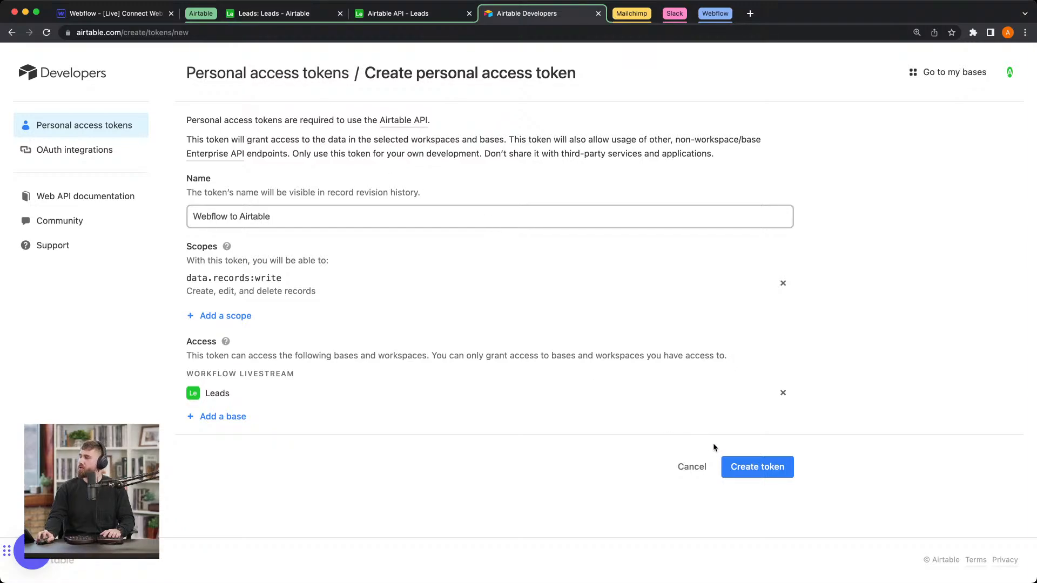
Step: Create the personal access token, copy it and close its confirmation dialog
click(735, 466)
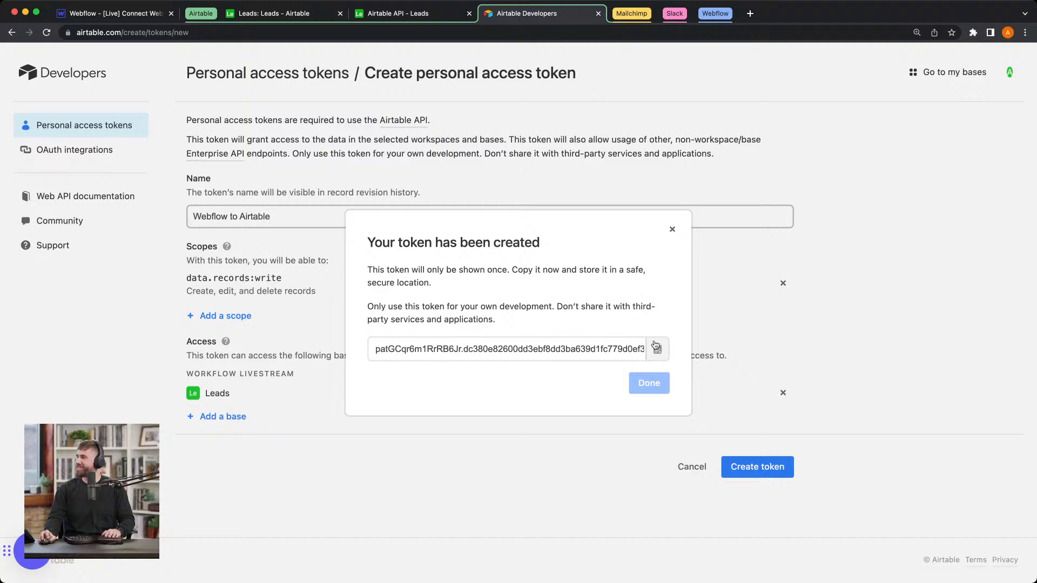
click(657, 347)
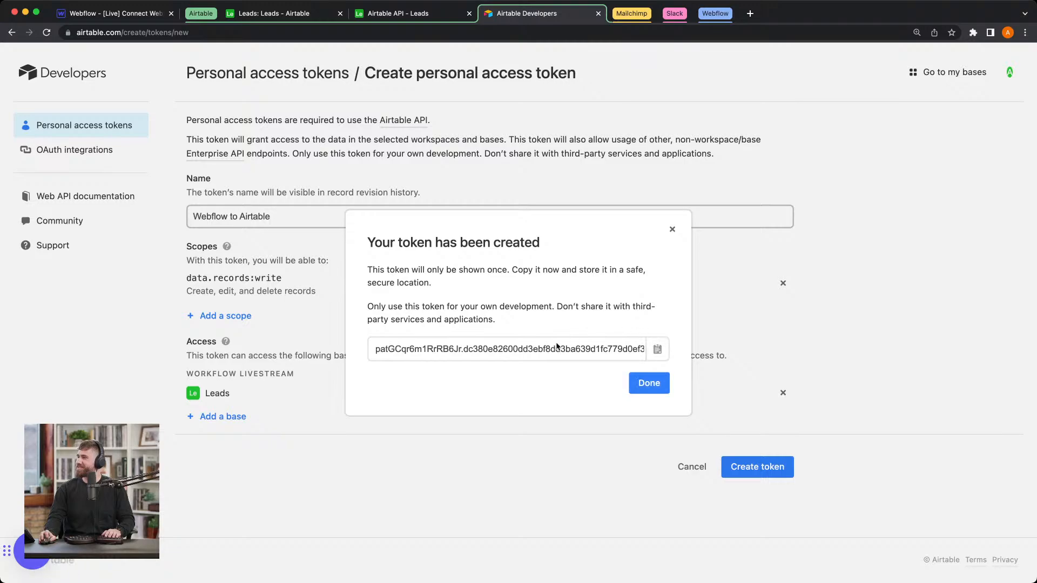
click(278, 517)
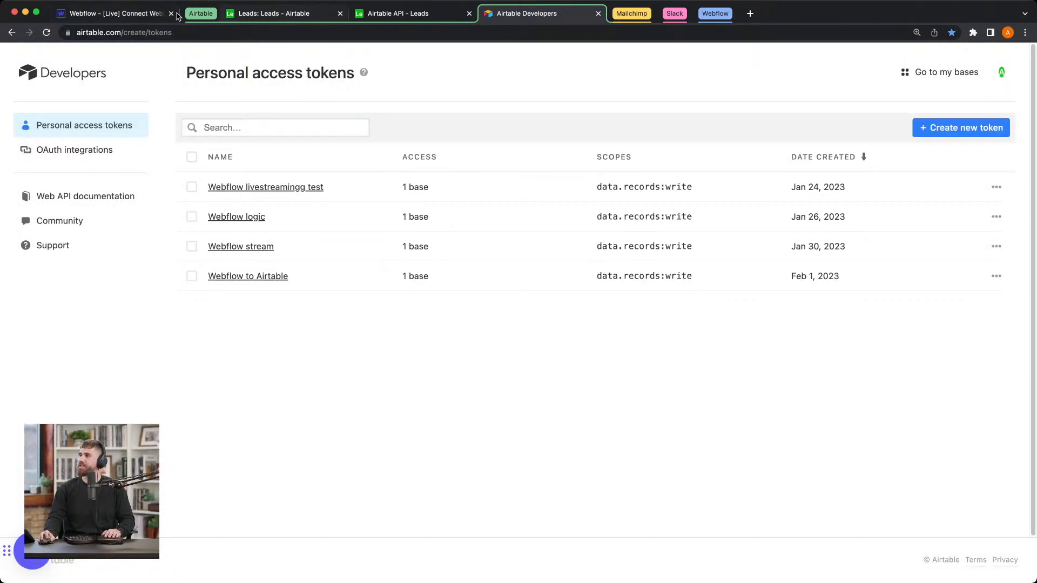
Step: Back in Webflow, fill the new credential's Token field with "Bearer" followed by the copied access token
click(135, 19)
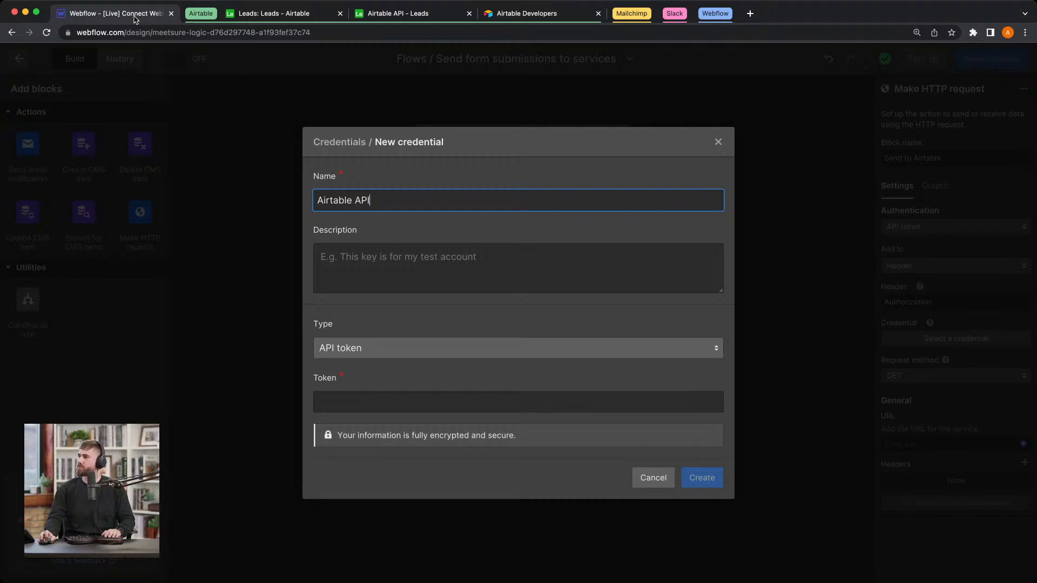
click(394, 408)
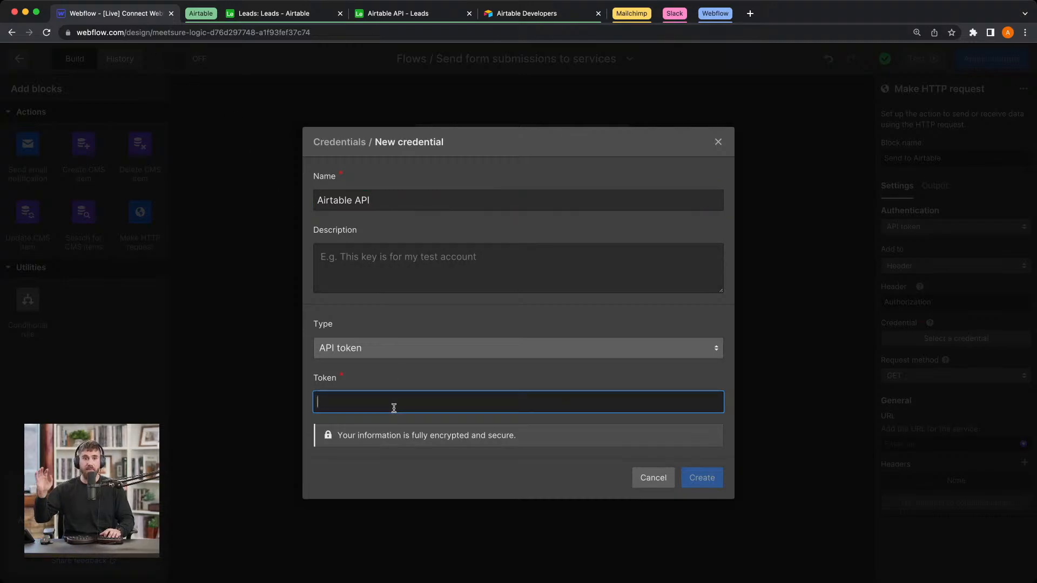
text(Bearer)
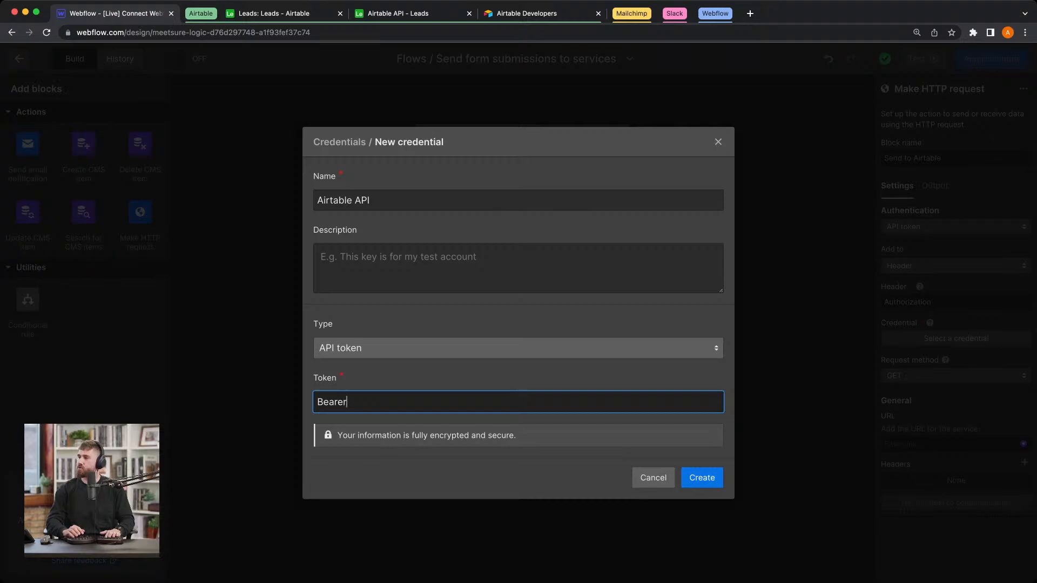
key(ctrl+v)
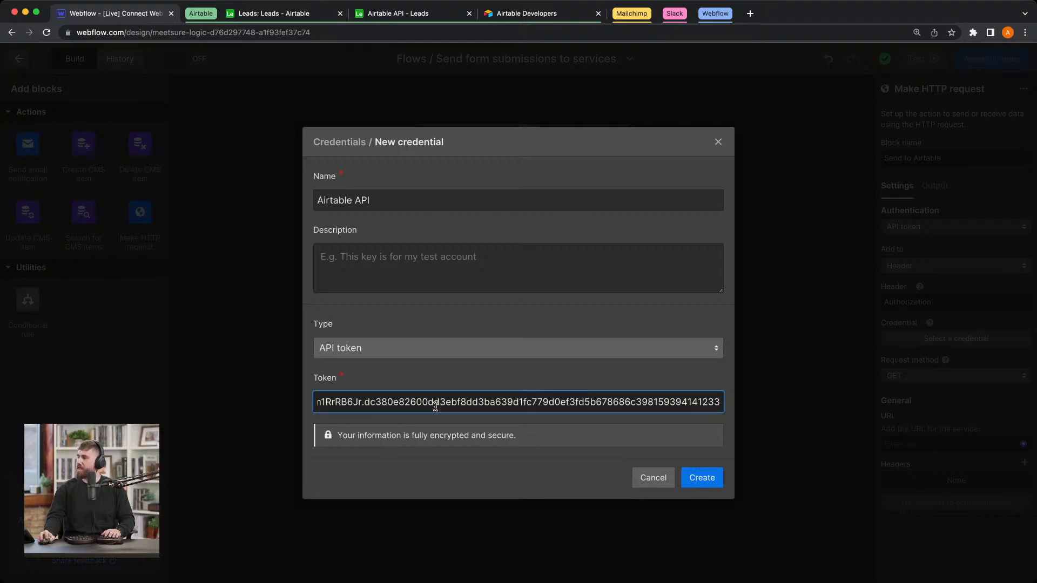
Step: Check the authorization line in the Leads API documentation's example request and create the Airtable API credential in Webflow
click(523, 16)
click(398, 16)
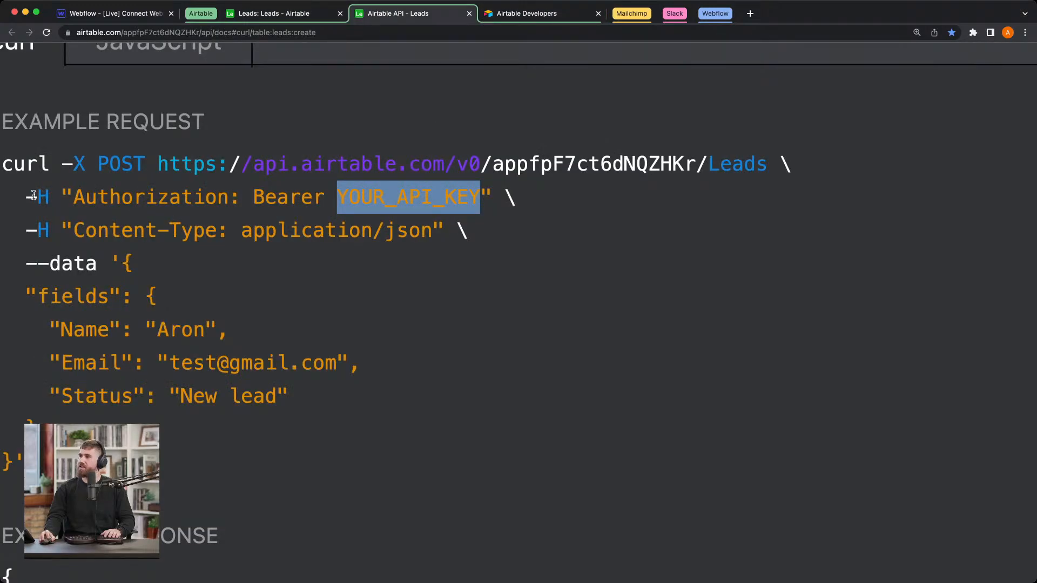
drag(34, 196, 520, 201)
click(329, 199)
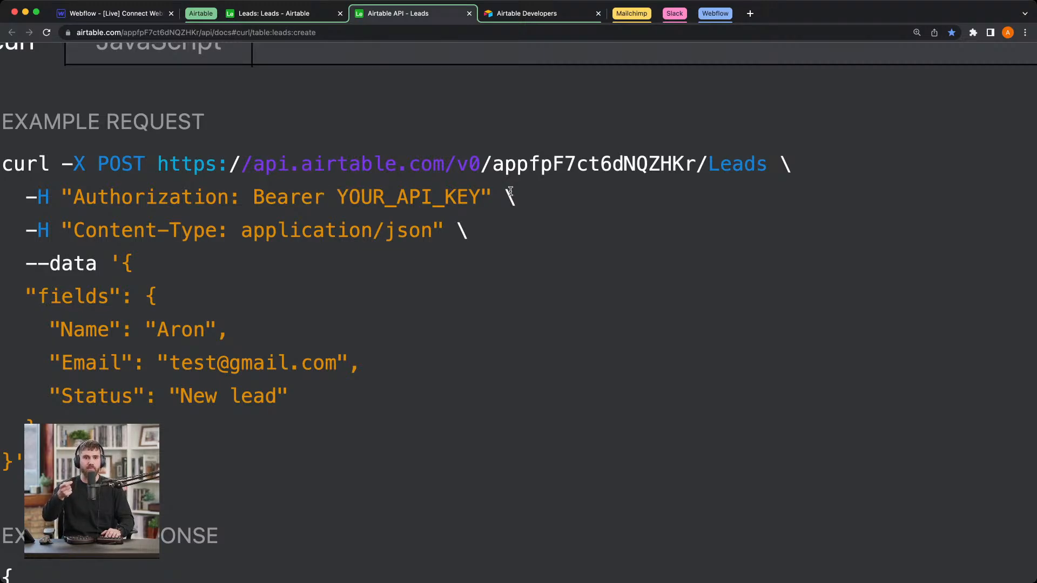
click(94, 13)
click(704, 478)
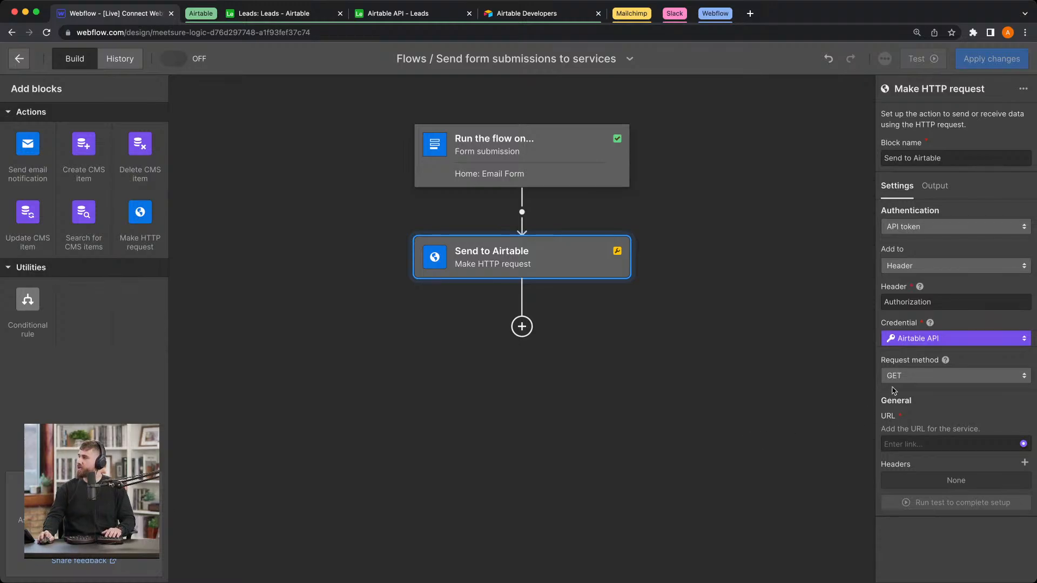
Step: Set the Send to Airtable block's request method to POST
scroll(805, 307, down, 3)
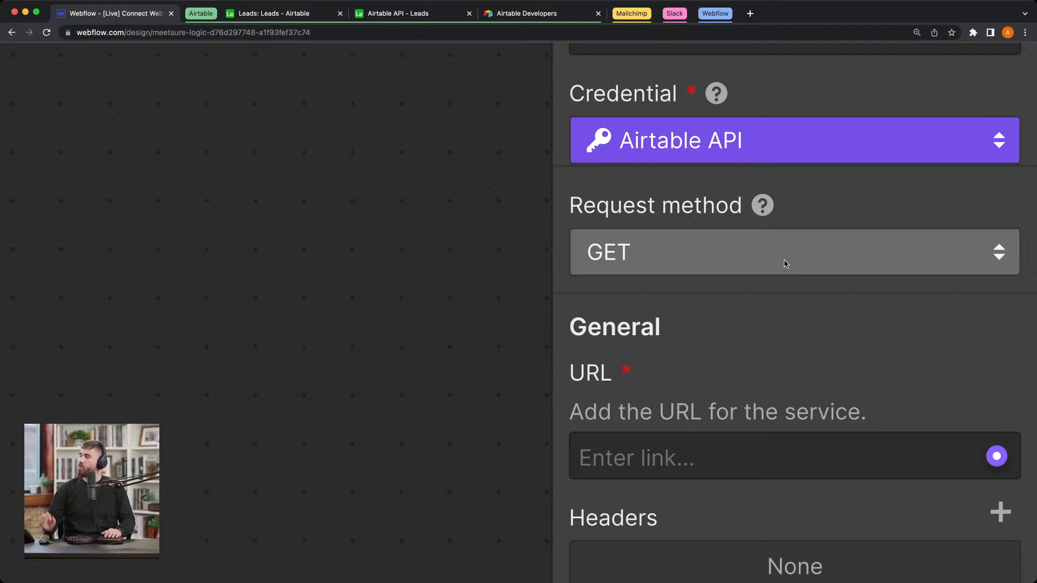
click(786, 263)
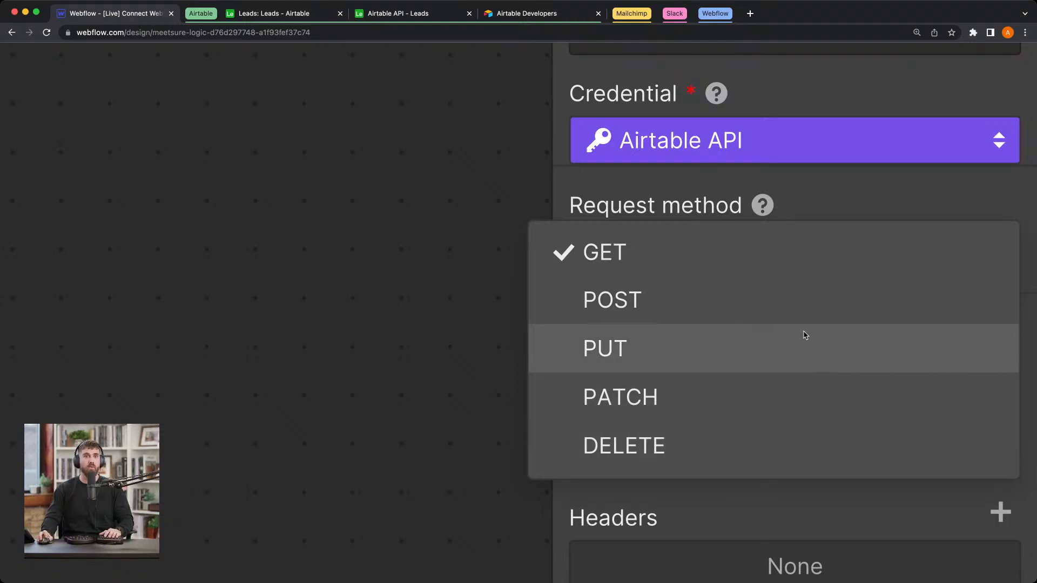
click(806, 316)
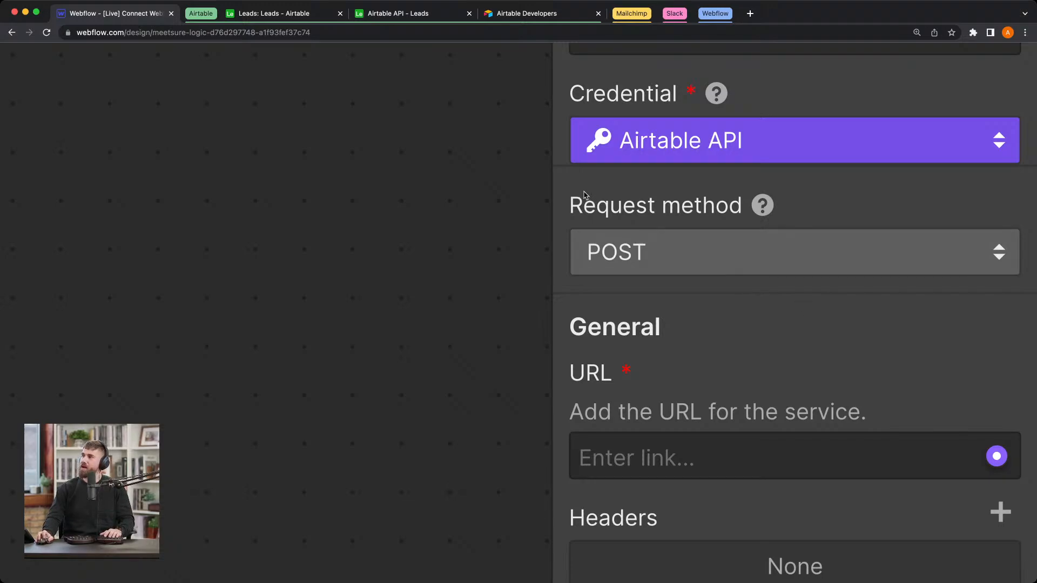
Step: Check the request method and the parts of the endpoint URL in the Leads API documentation's example request
click(416, 15)
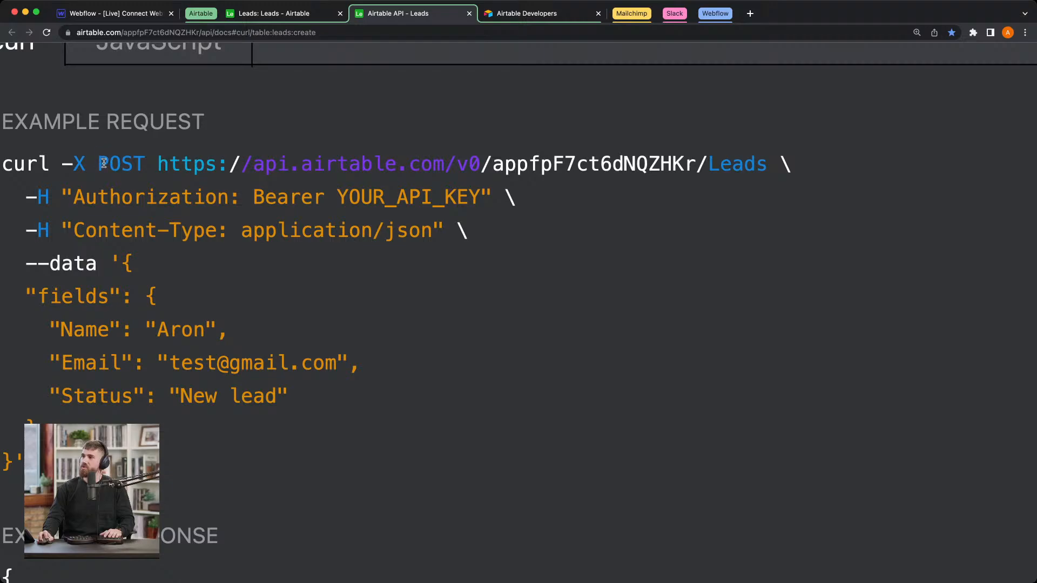
drag(99, 164, 143, 163)
click(143, 163)
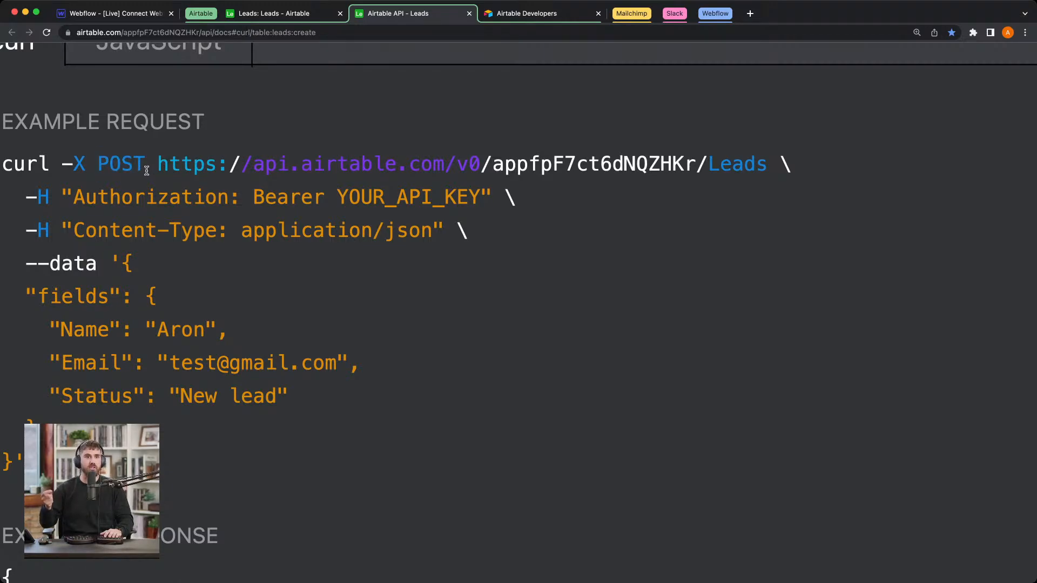
click(156, 7)
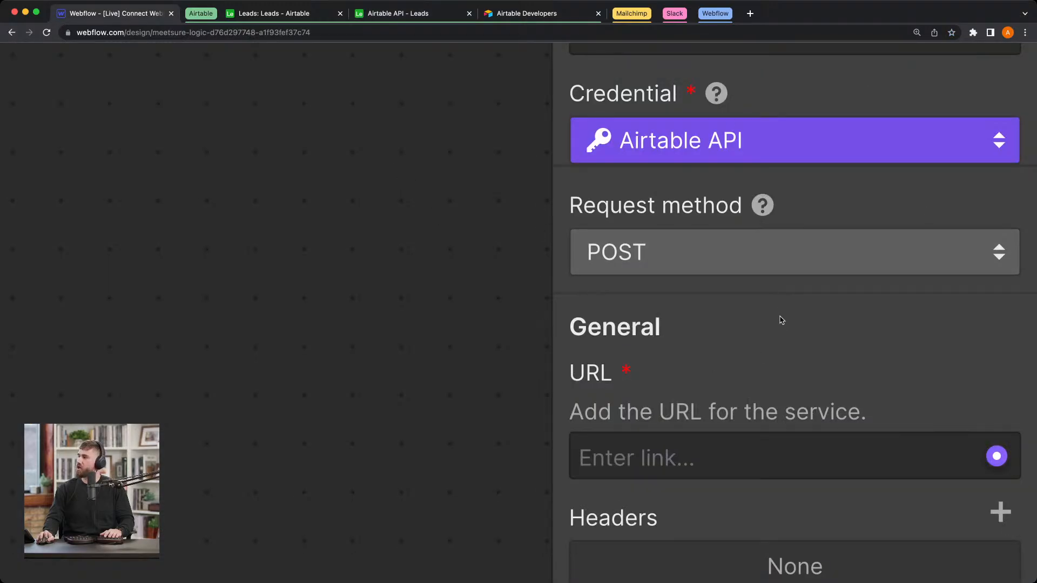
scroll(782, 320, down, 3)
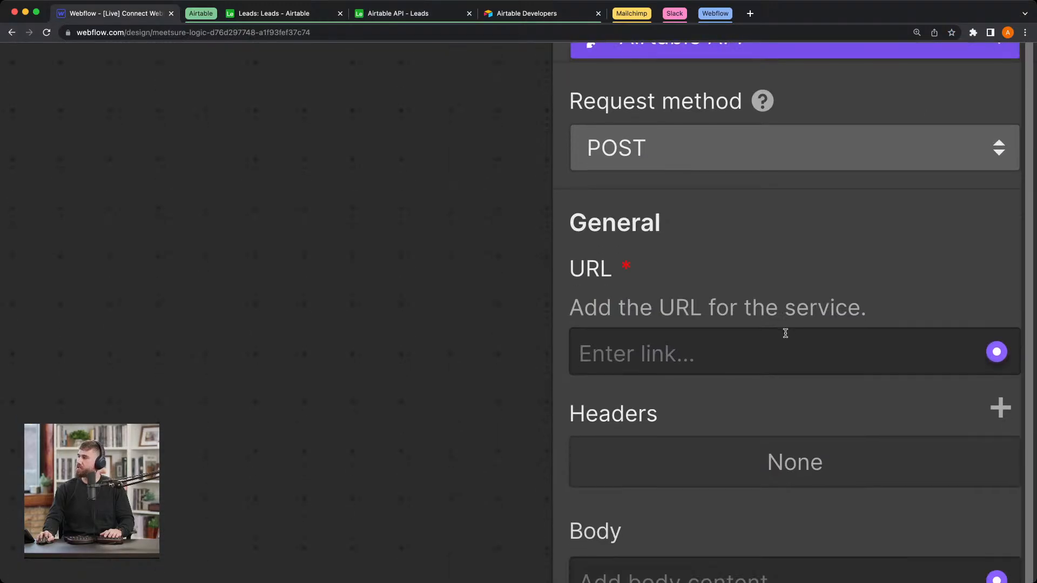
scroll(784, 333, down, 1)
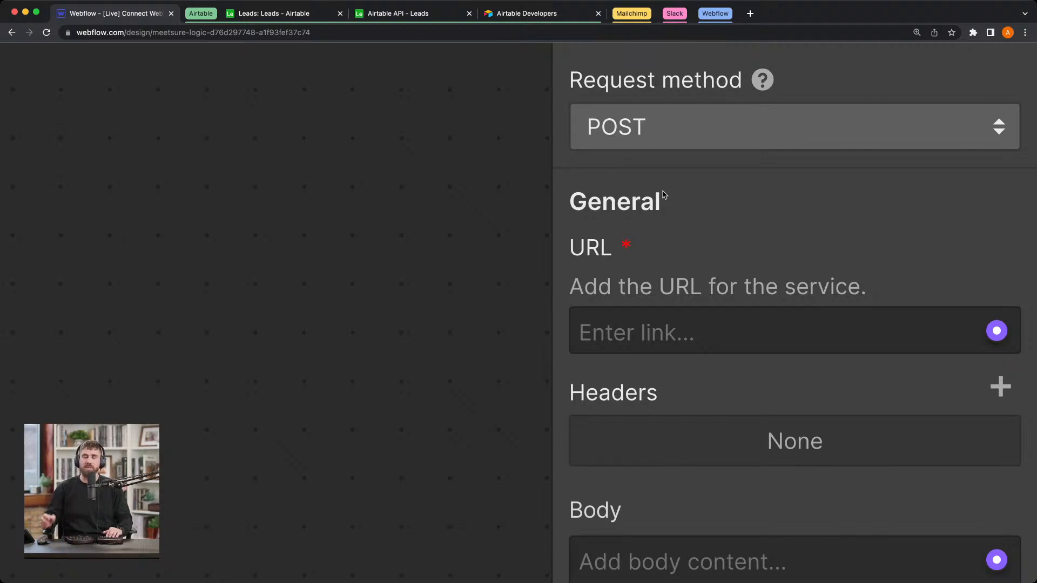
click(425, 15)
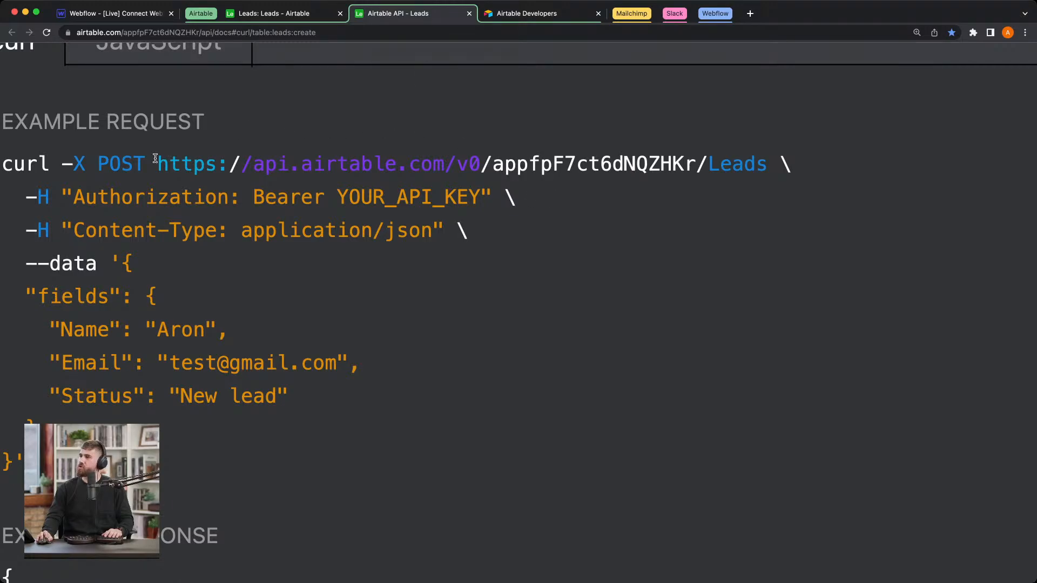
drag(162, 164, 767, 154)
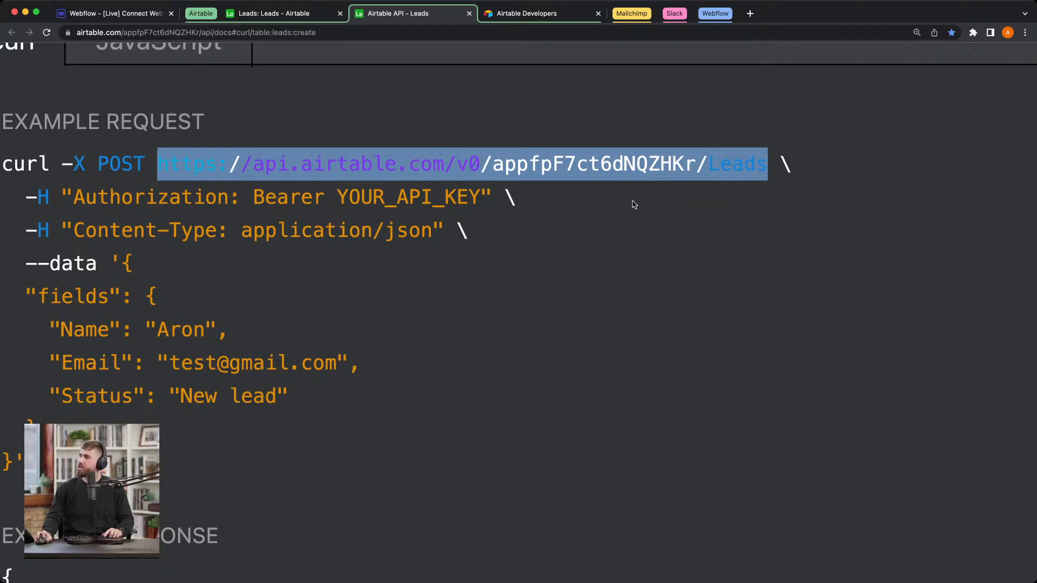
click(583, 194)
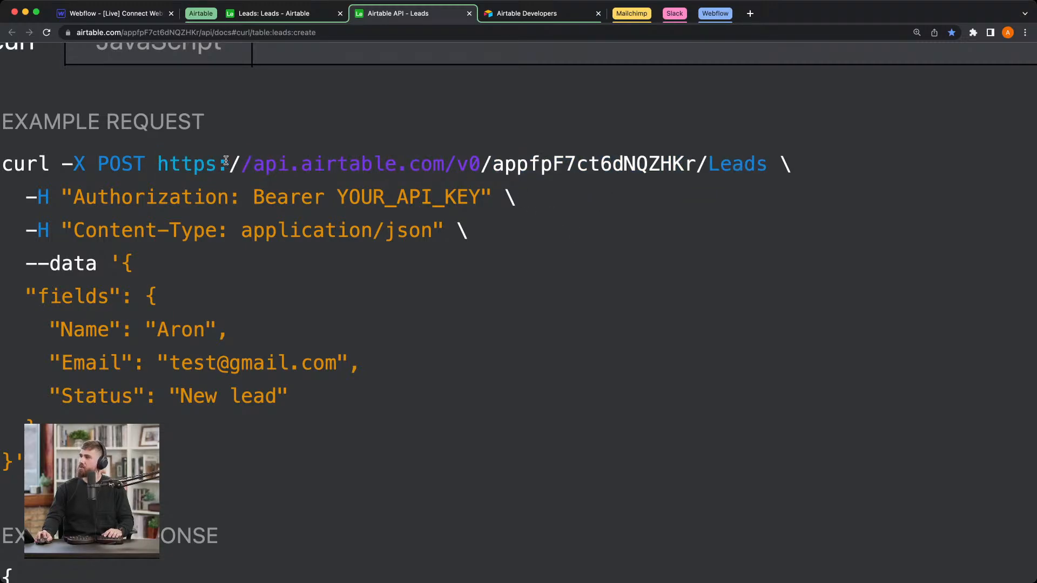
drag(251, 167, 693, 152)
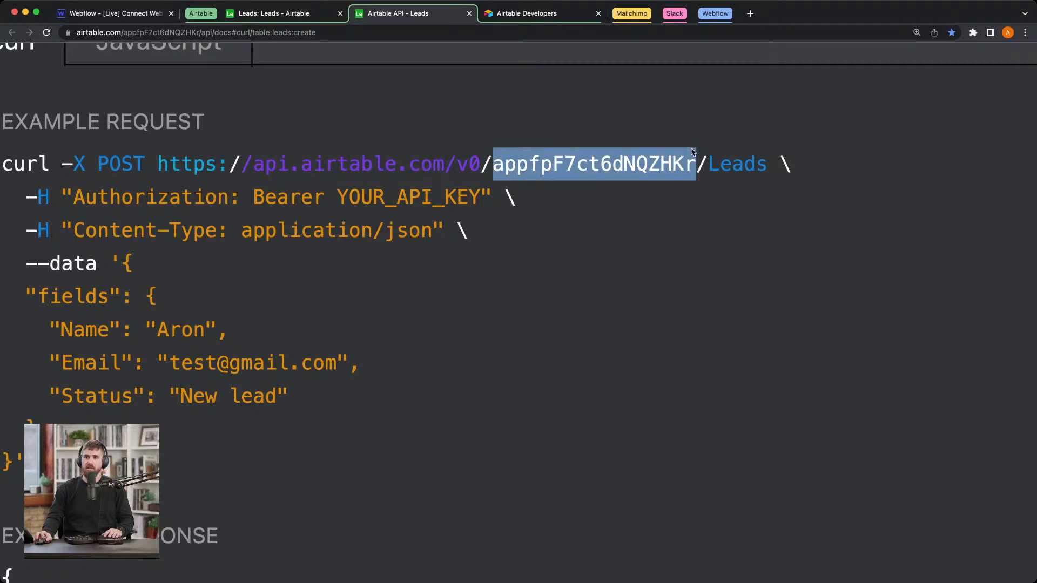
drag(709, 164, 764, 164)
click(765, 166)
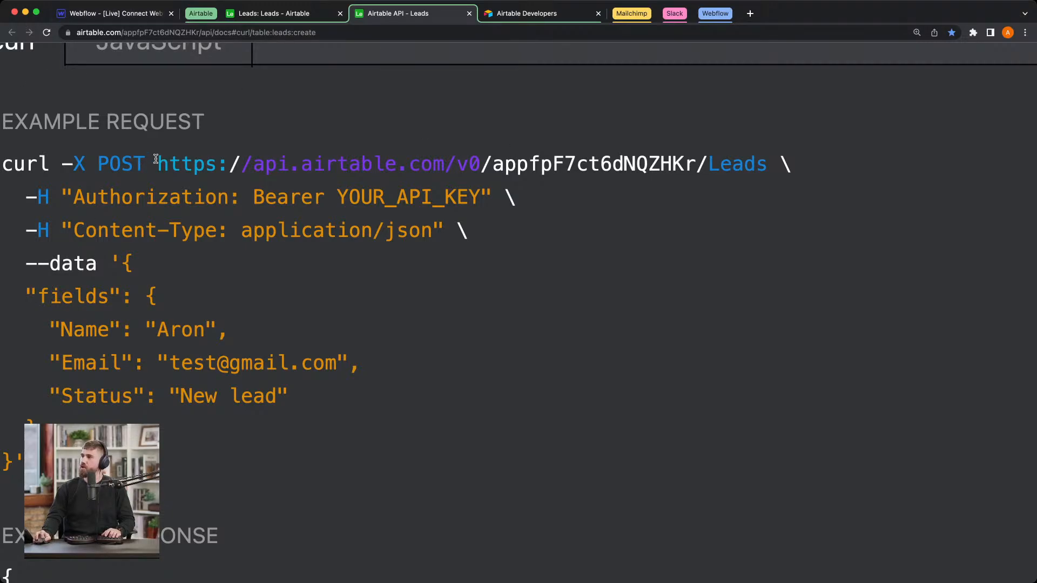
drag(155, 160, 765, 157)
key(super+c)
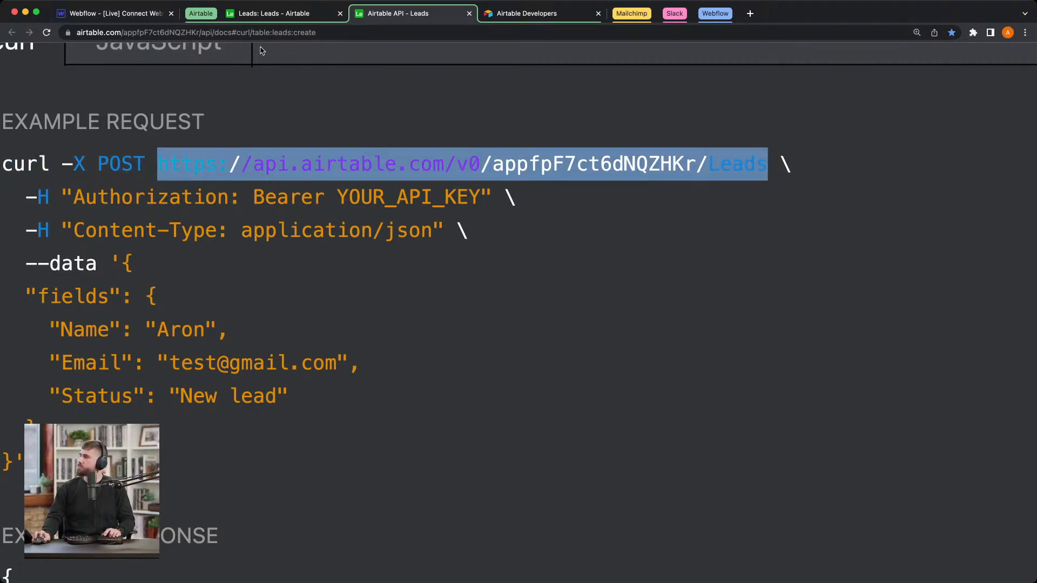
click(116, 13)
click(875, 338)
key(super+v)
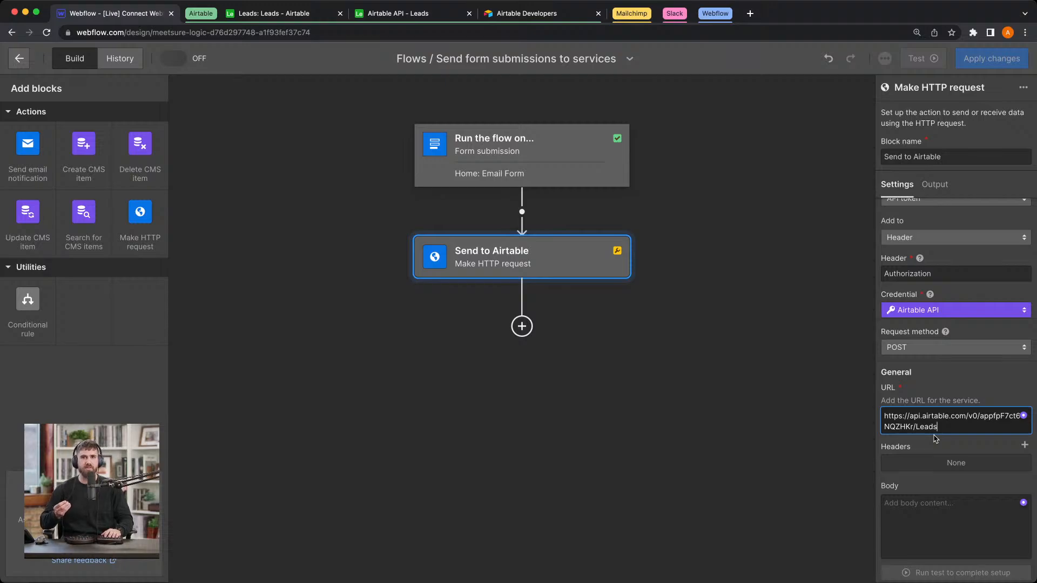
click(973, 462)
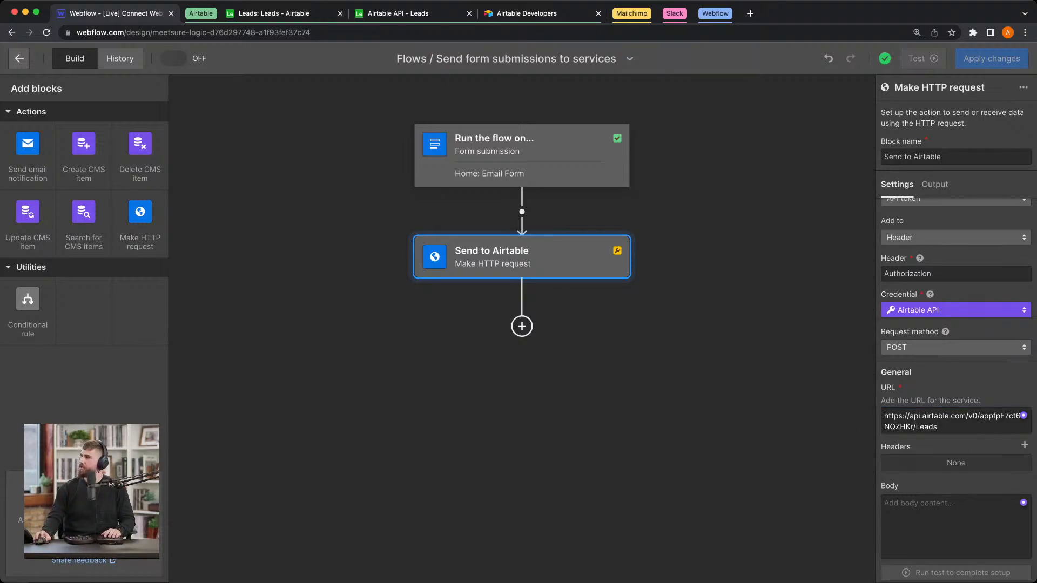
Step: Copy the text "Content-Type: application/json" from the example request in the Leads API documentation
click(416, 16)
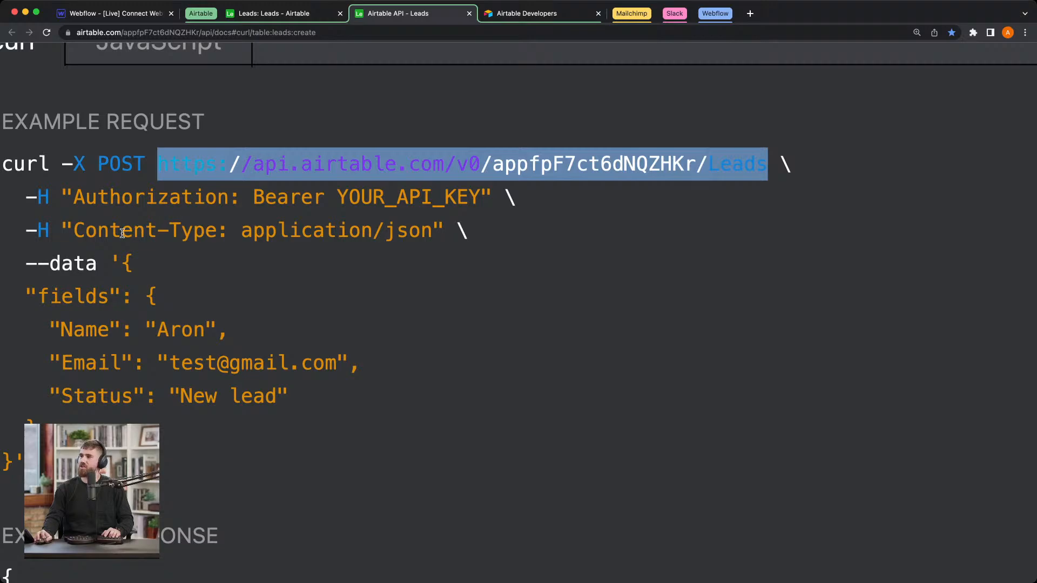
click(318, 238)
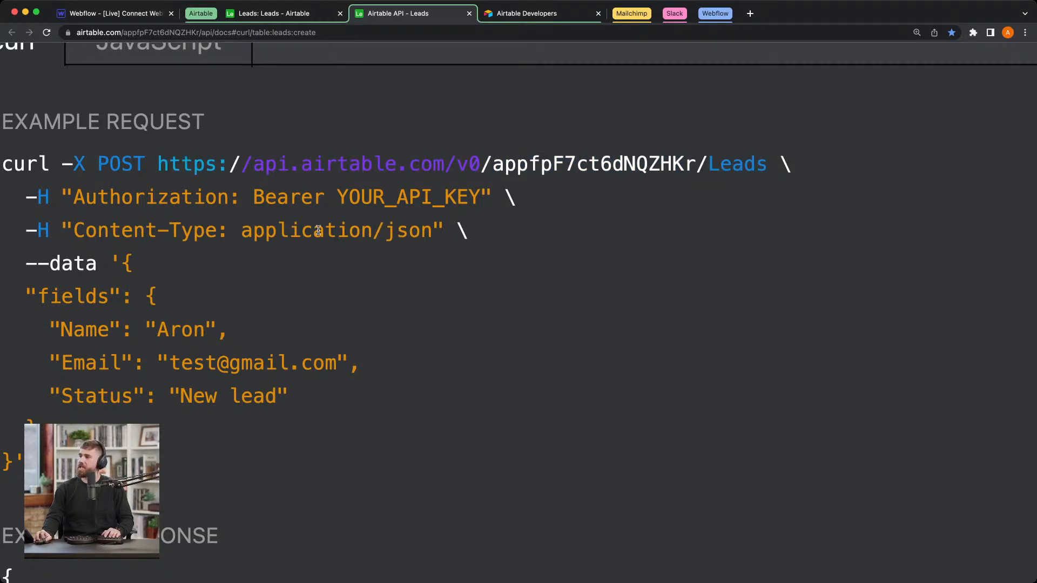
drag(66, 228, 431, 233)
key(super+c)
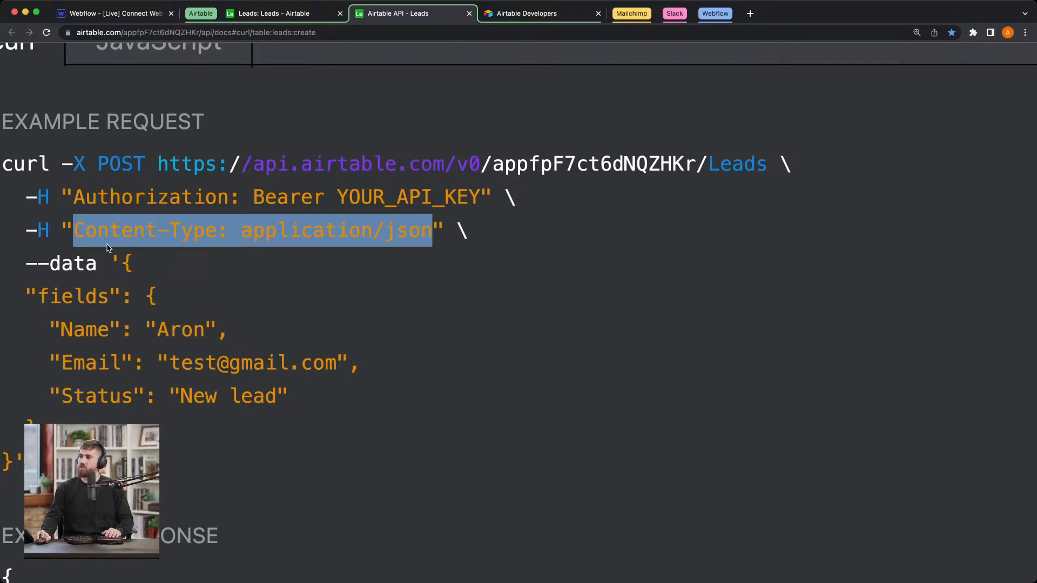
Step: Back in Webflow, add a request header named Content-Type to the Send to Airtable block, matching the documentation's capitalization
click(135, 14)
scroll(957, 469, down, 1)
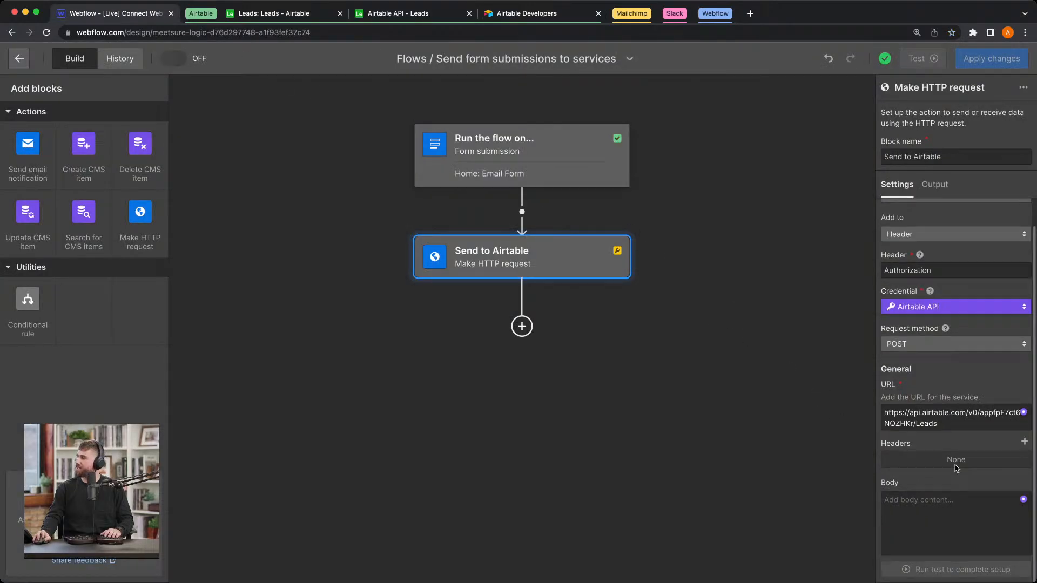
click(1024, 443)
click(969, 501)
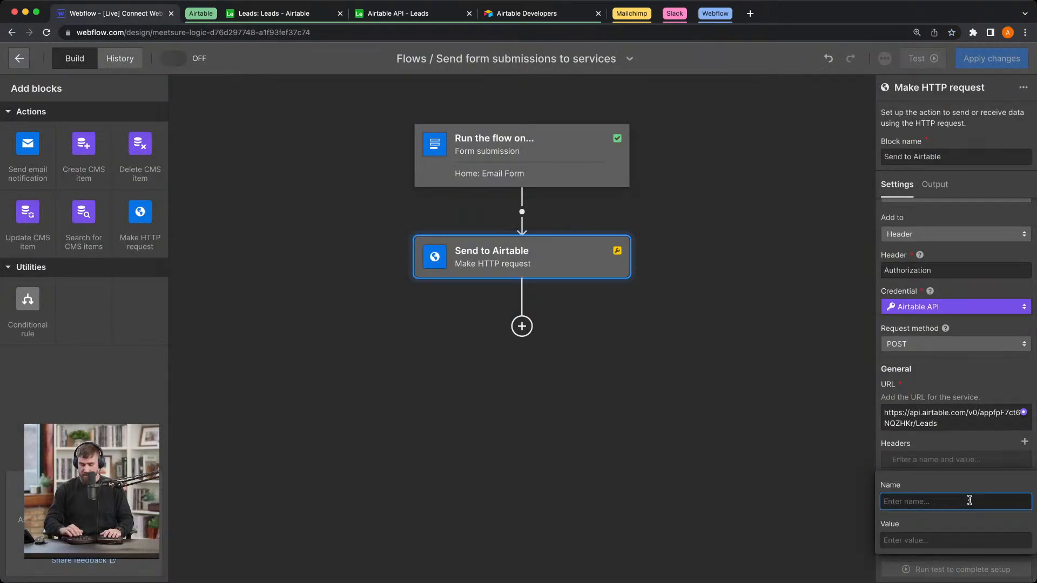
text(content-t)
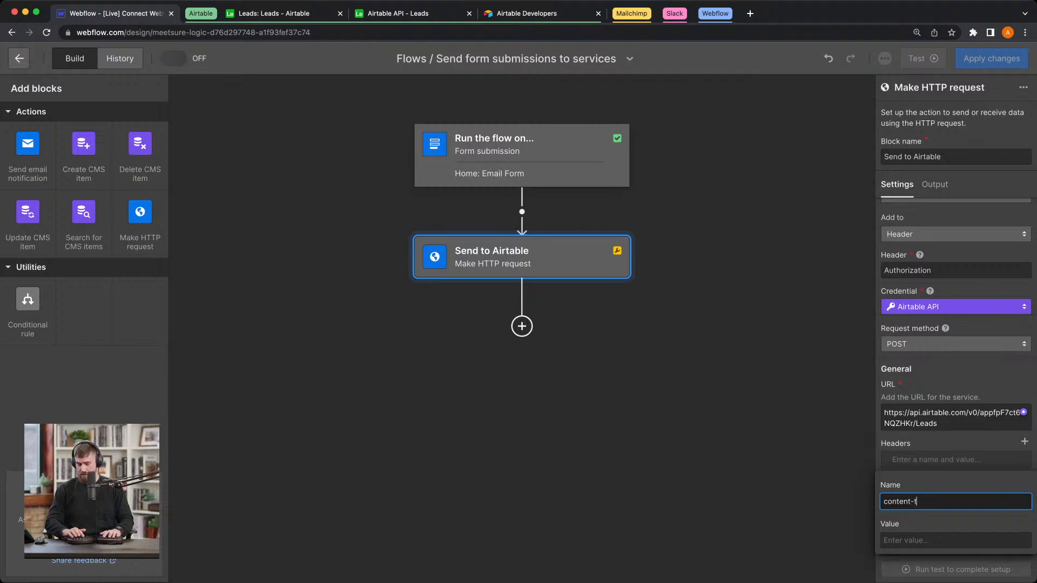
text(ype)
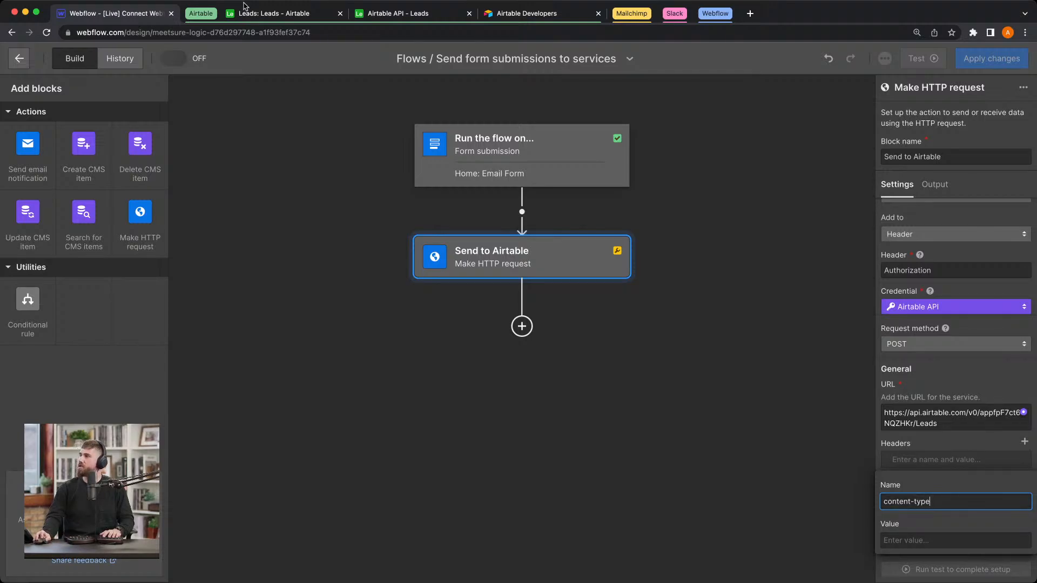
click(389, 14)
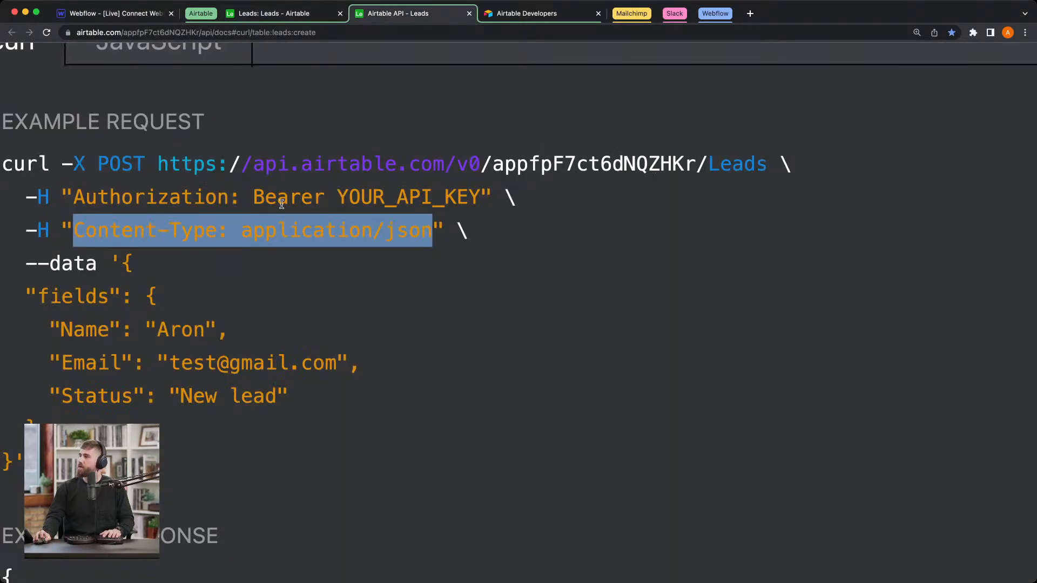
click(91, 13)
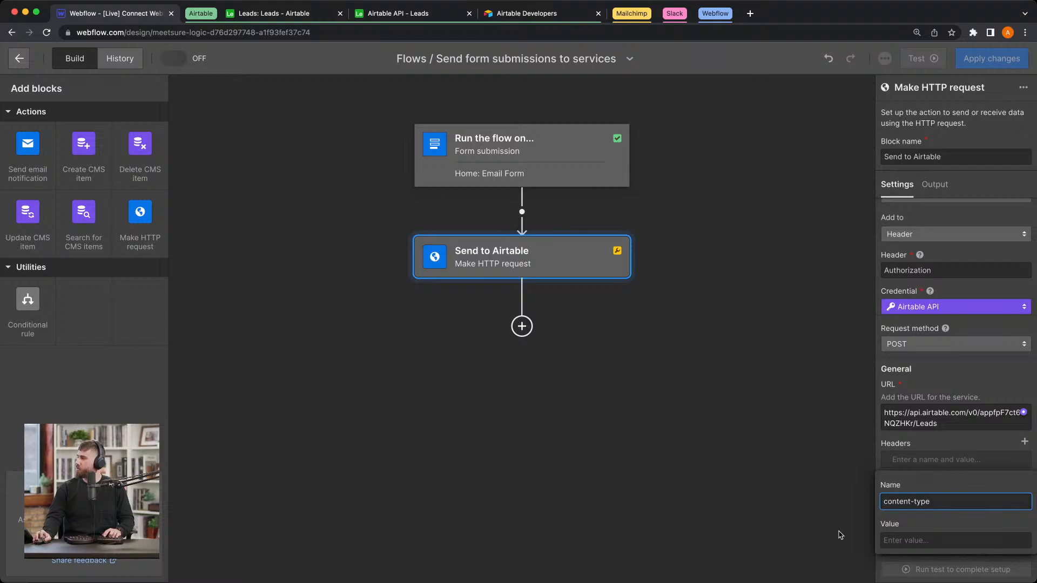
click(888, 503)
key(BackSpace)
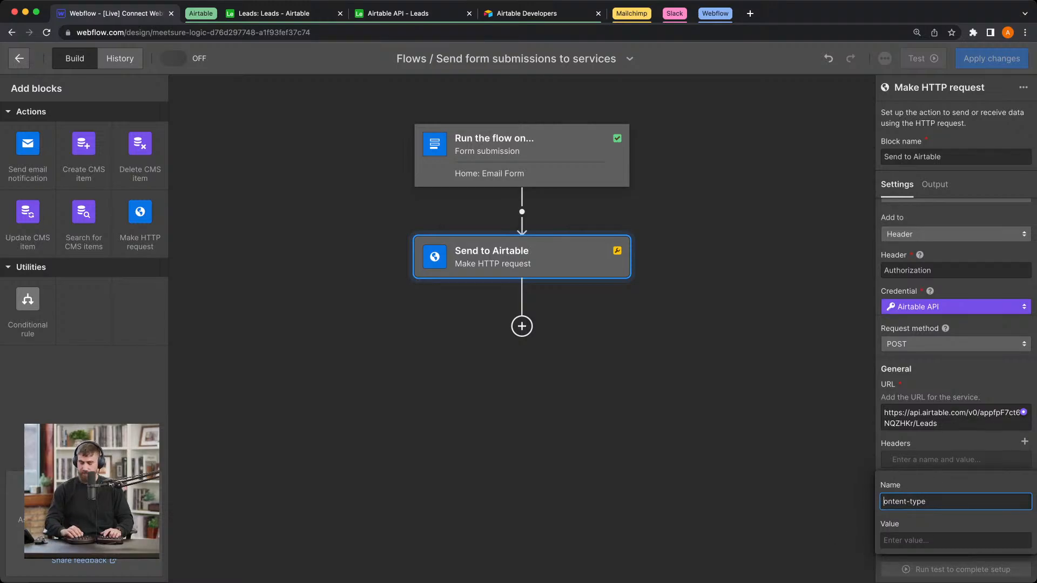
text(C)
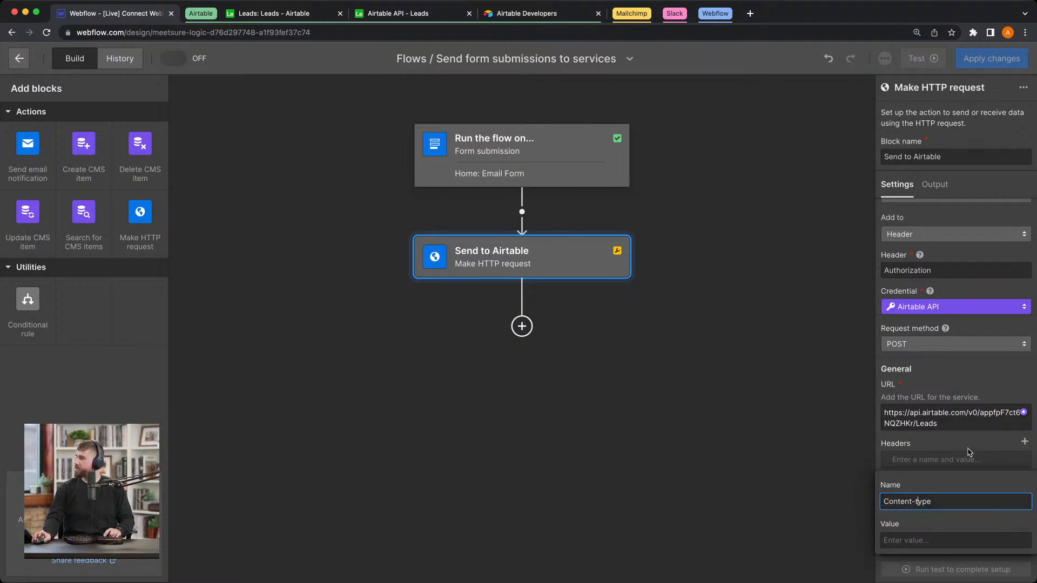
key(BackSpace)
text(T)
Step: Set the Content-Type header's value to application/json, removing the duplicated header name from the pasted text, and close the header editor
click(935, 540)
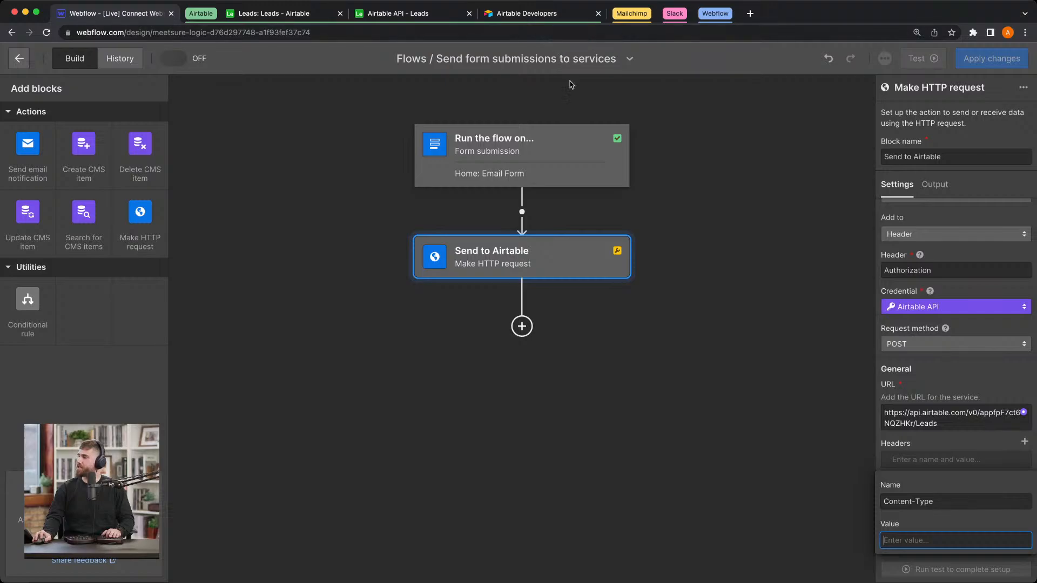
key(super+v)
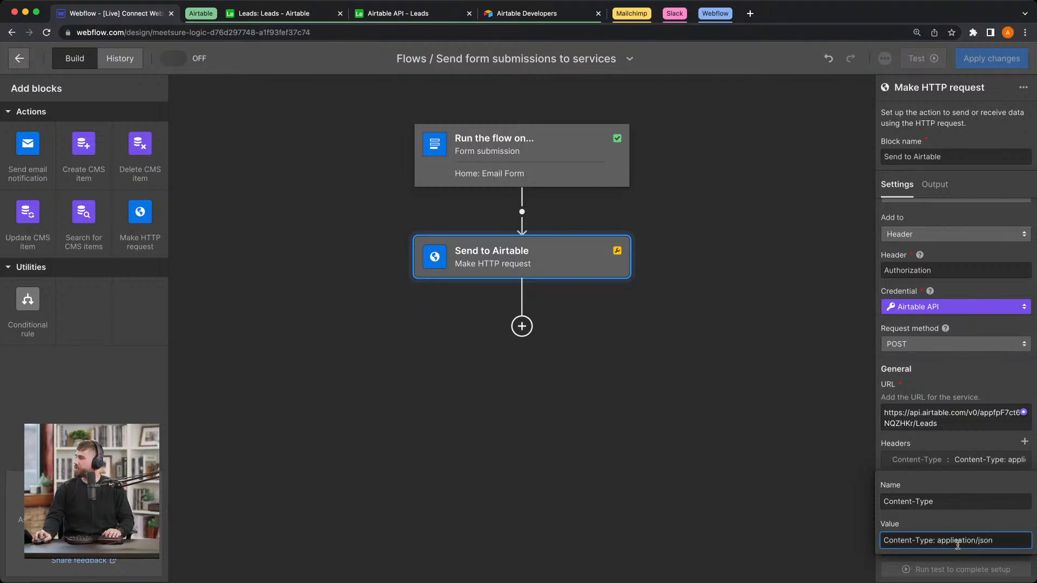
drag(940, 539, 872, 535)
key(BackSpace)
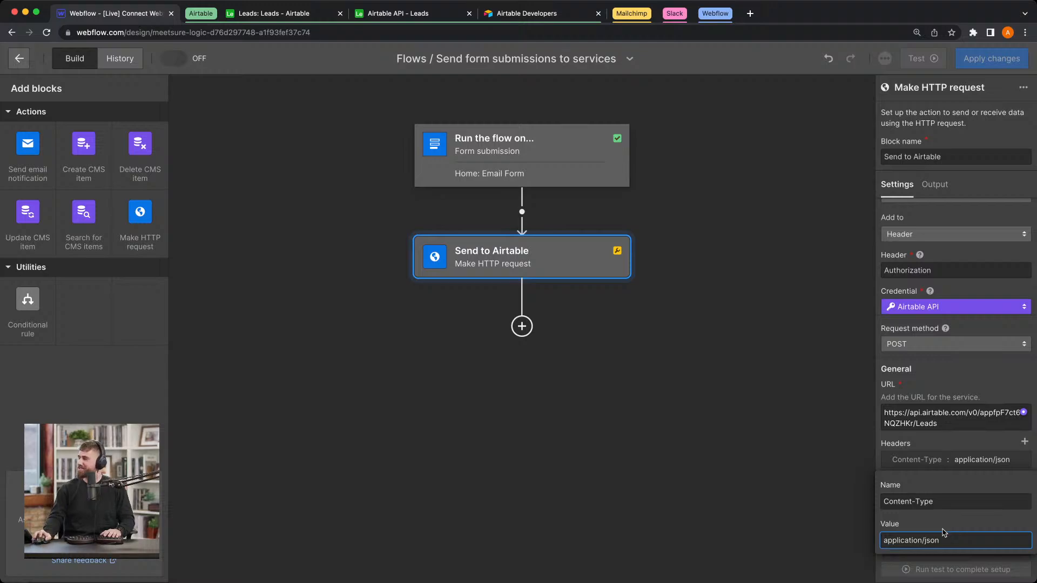
click(951, 449)
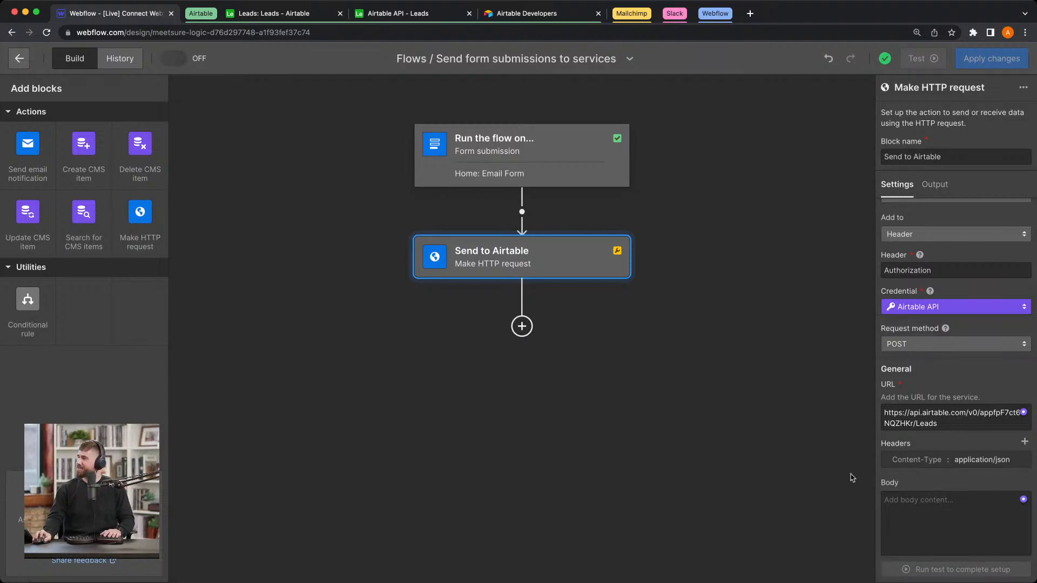
Step: Copy the JSON data object with the Name, Email and Status fields from the documentation's example request into the Send to Airtable block's Body
scroll(933, 484, up, 5)
scroll(745, 341, down, 1)
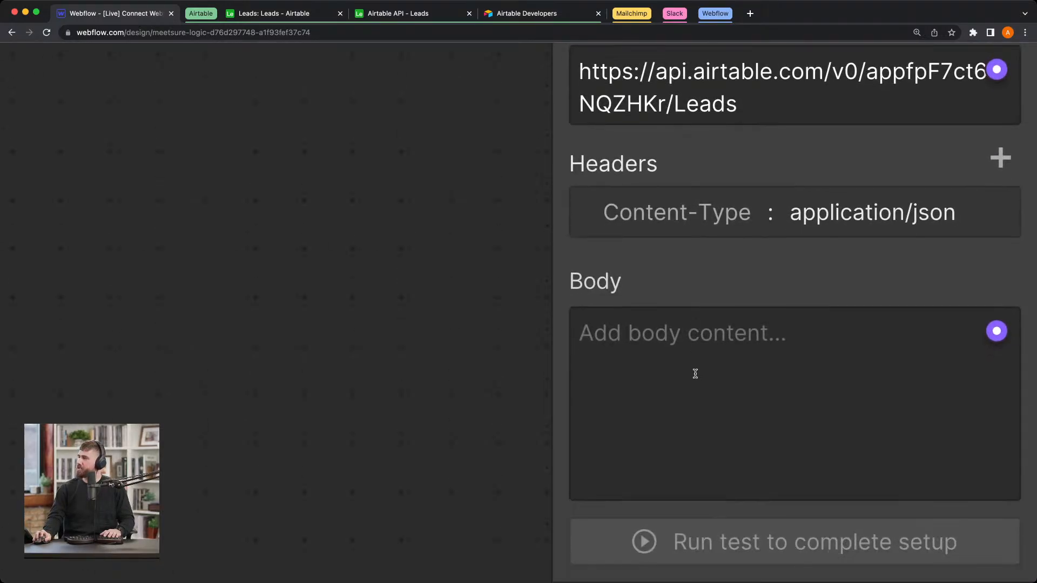
click(696, 372)
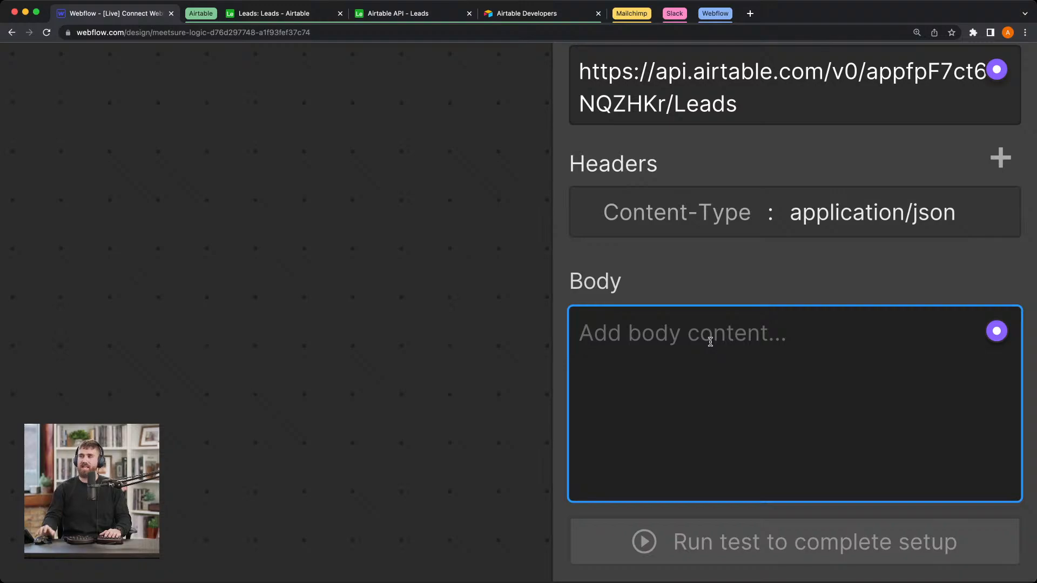
click(448, 14)
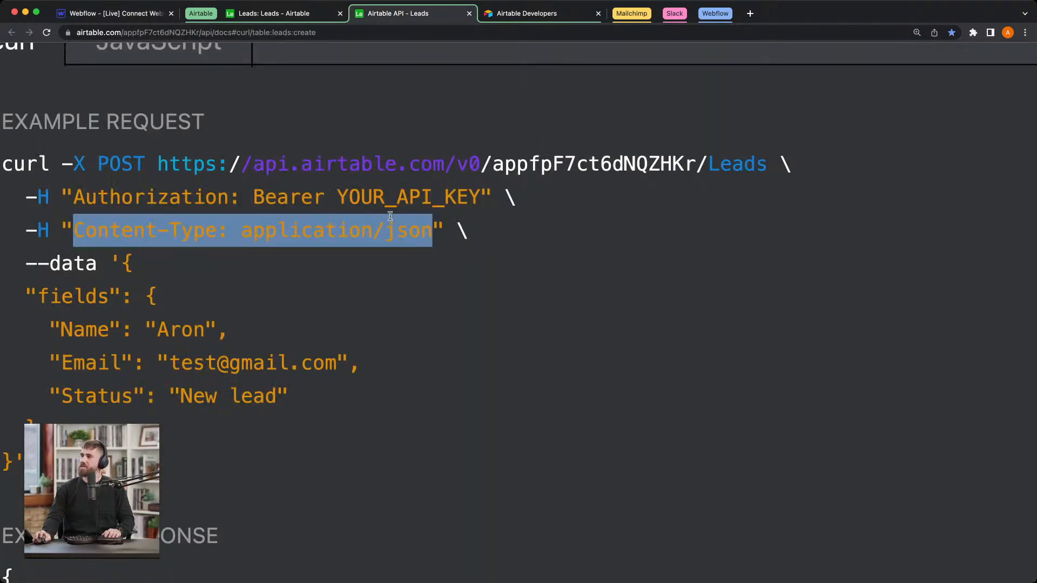
click(125, 275)
drag(120, 264, 20, 452)
key(ctrl+c)
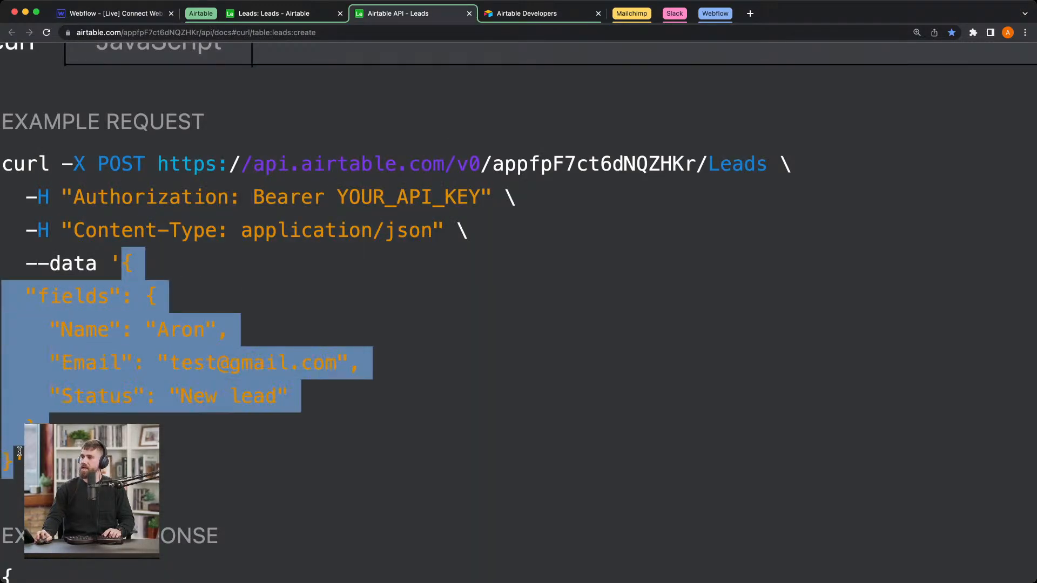
click(104, 16)
key(ctrl+v)
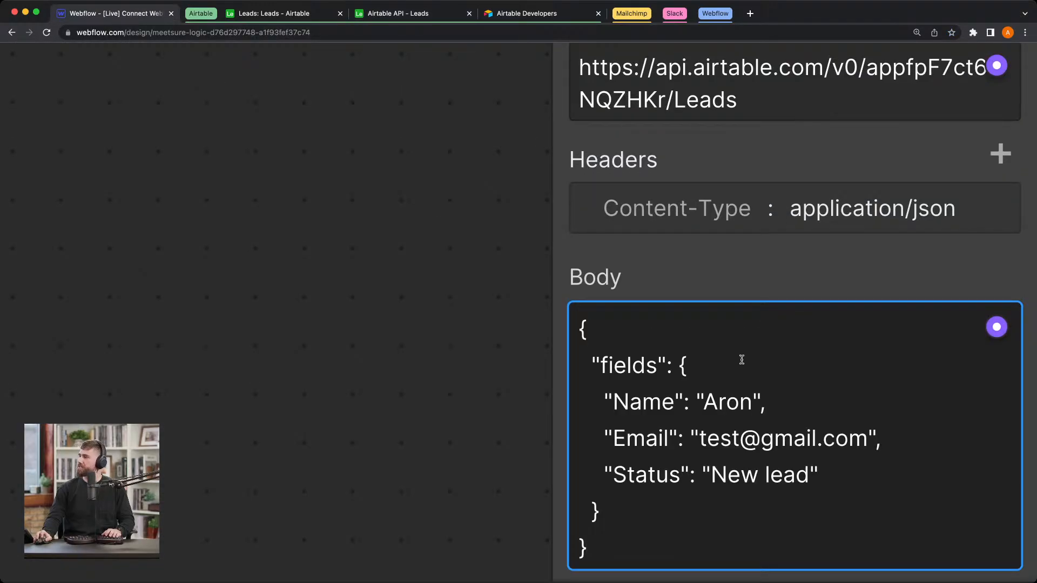
scroll(742, 360, down, 2)
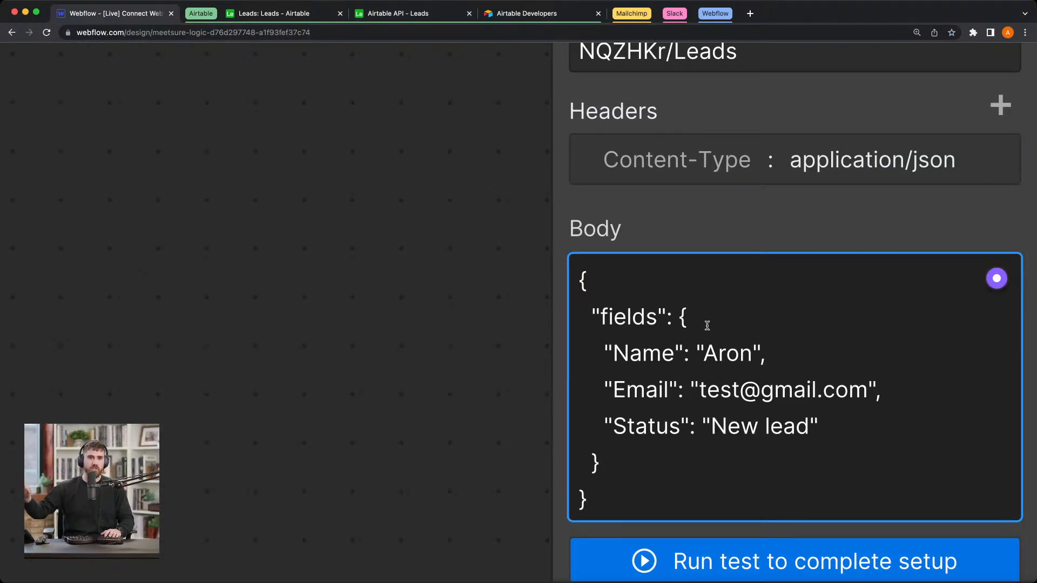
click(589, 285)
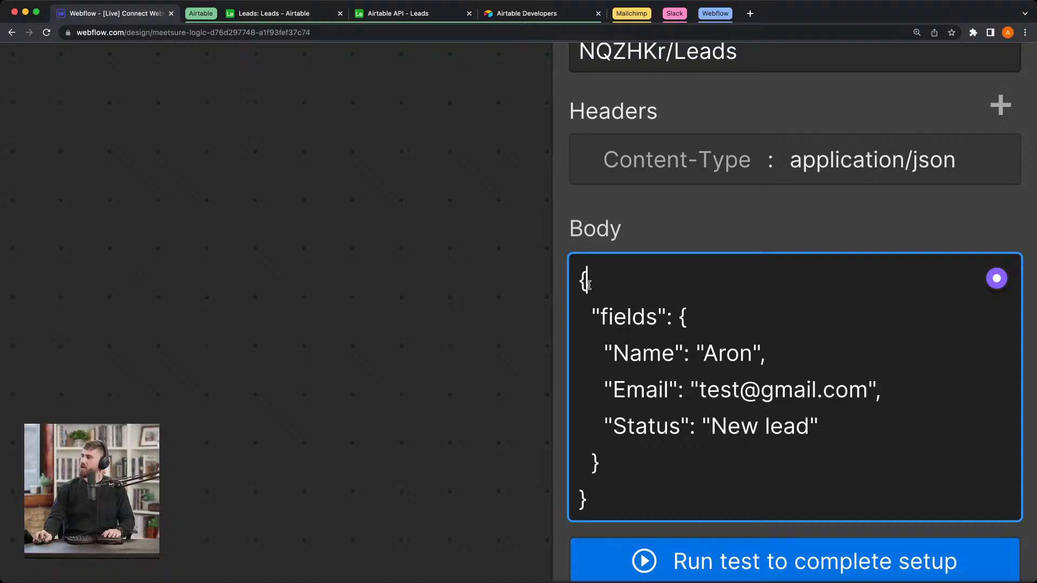
Step: Examine the JSON structure in the Send to Airtable block's Body: the nested braces, the fields object and the Name, Email and Status pairs
drag(588, 285, 580, 288)
click(607, 273)
double_click(583, 486)
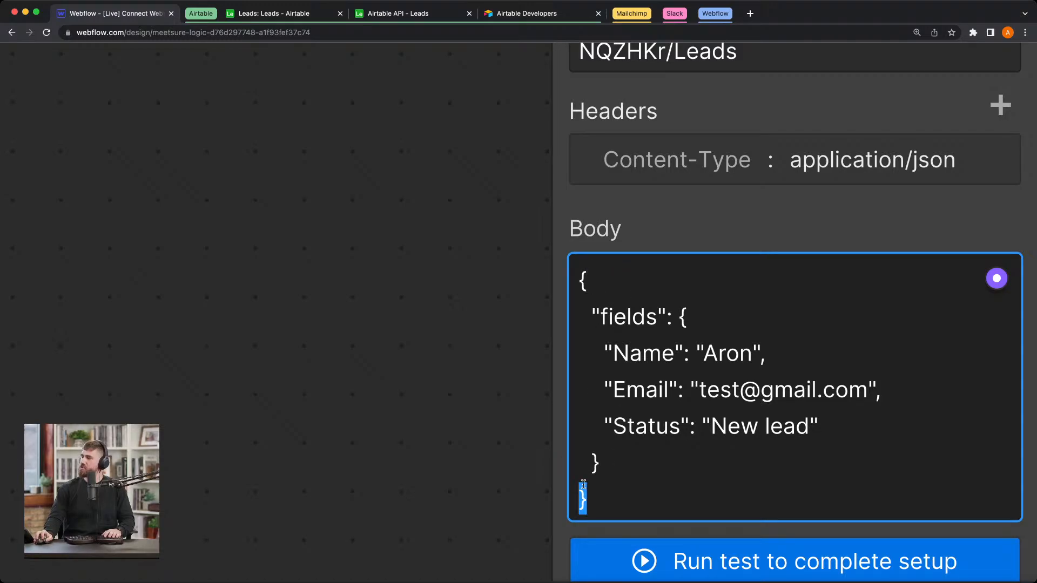
double_click(595, 463)
double_click(682, 317)
click(664, 308)
drag(592, 309, 666, 312)
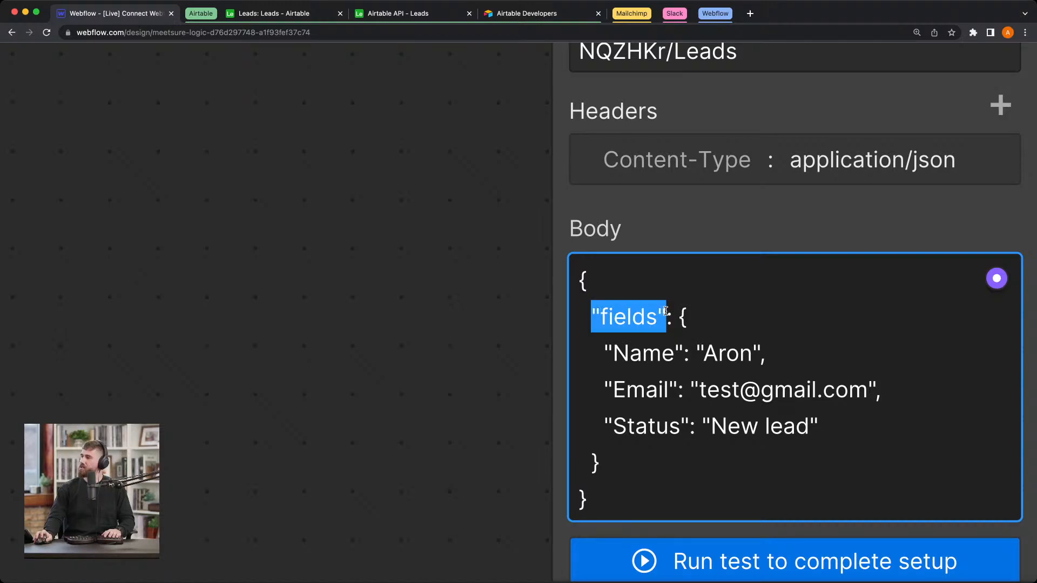
scroll(666, 312, down, 1)
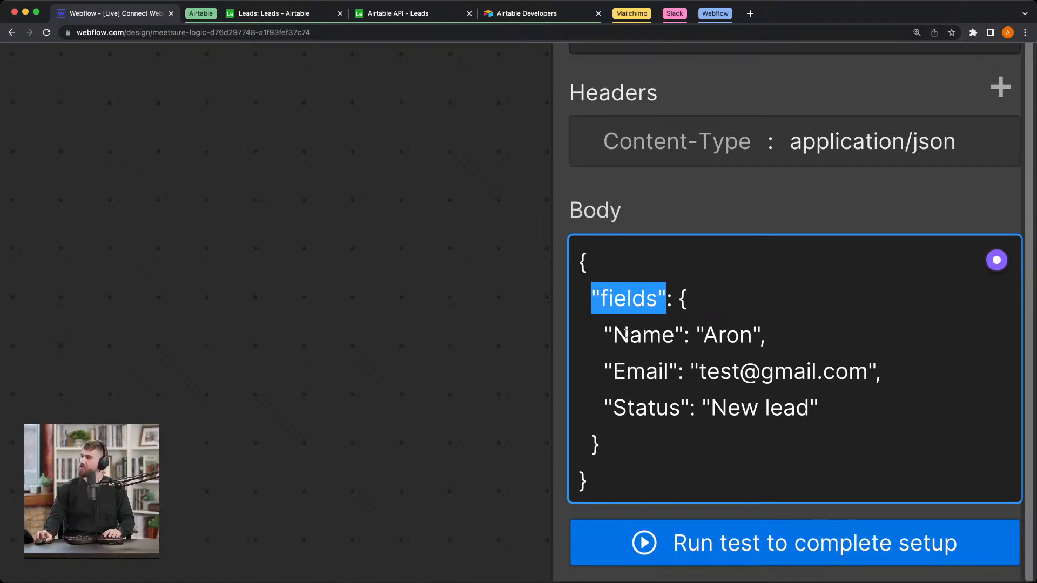
drag(614, 335, 747, 335)
double_click(624, 369)
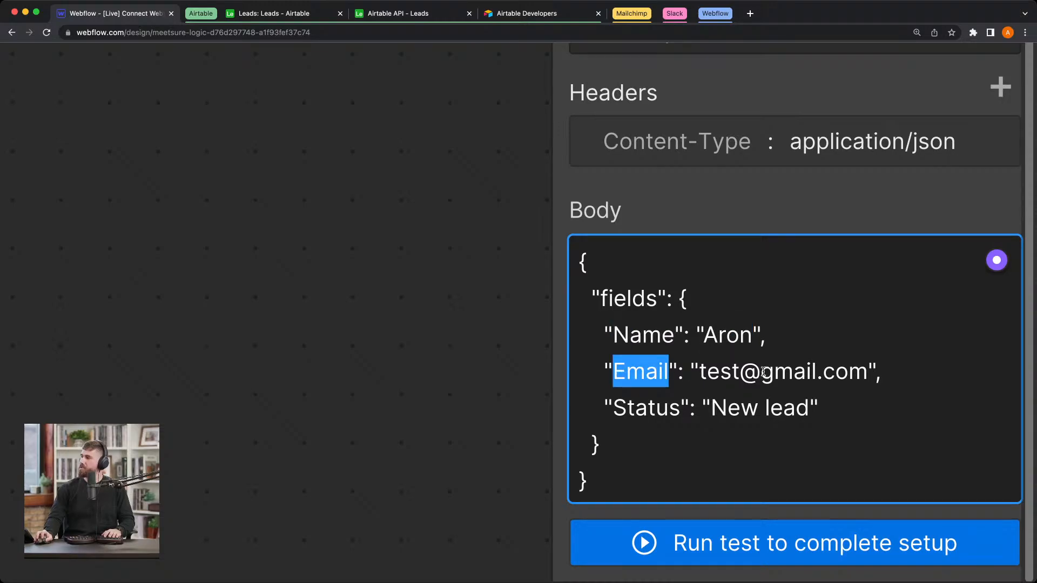
double_click(653, 412)
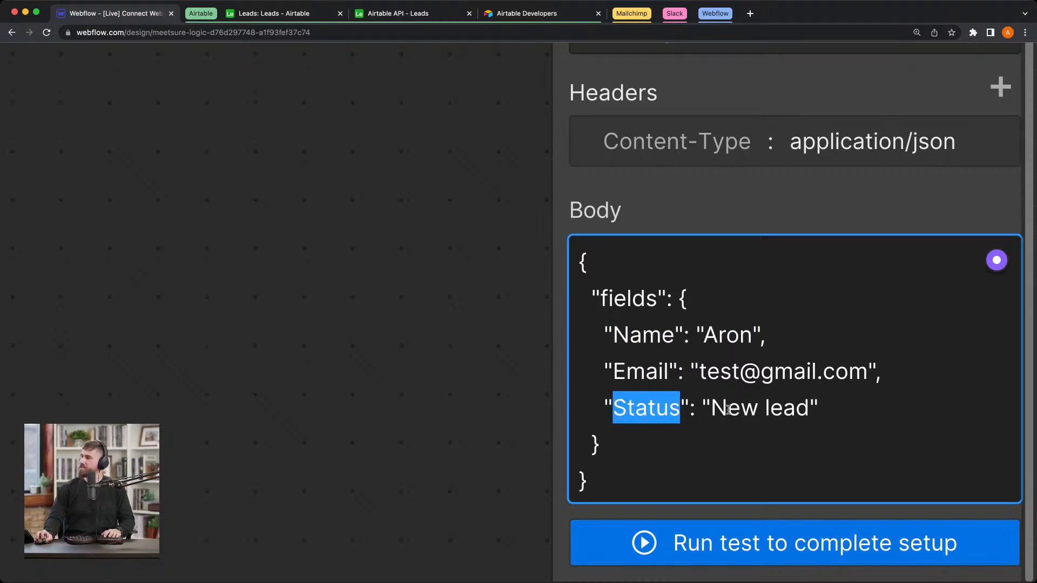
drag(711, 409, 850, 408)
click(850, 408)
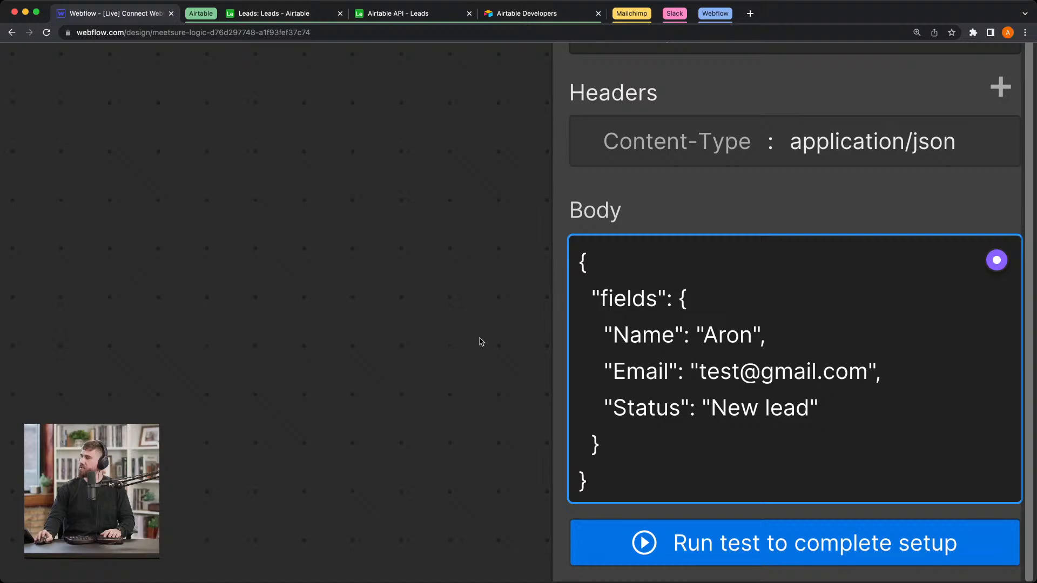
Step: Run the Send to Airtable block's test HTTP request and expand the fields object in the output preview
scroll(481, 341, down, 5)
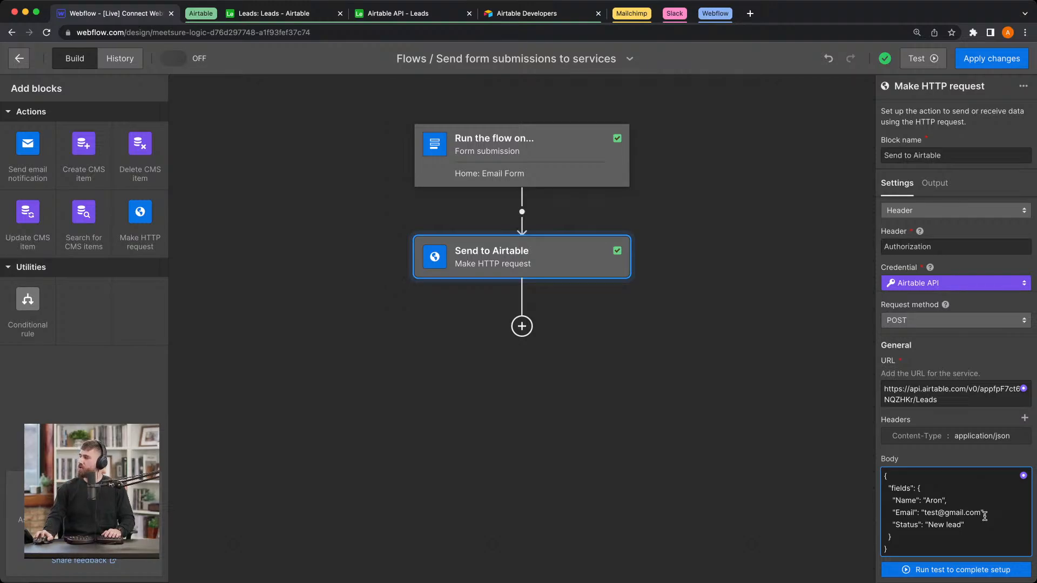
click(971, 571)
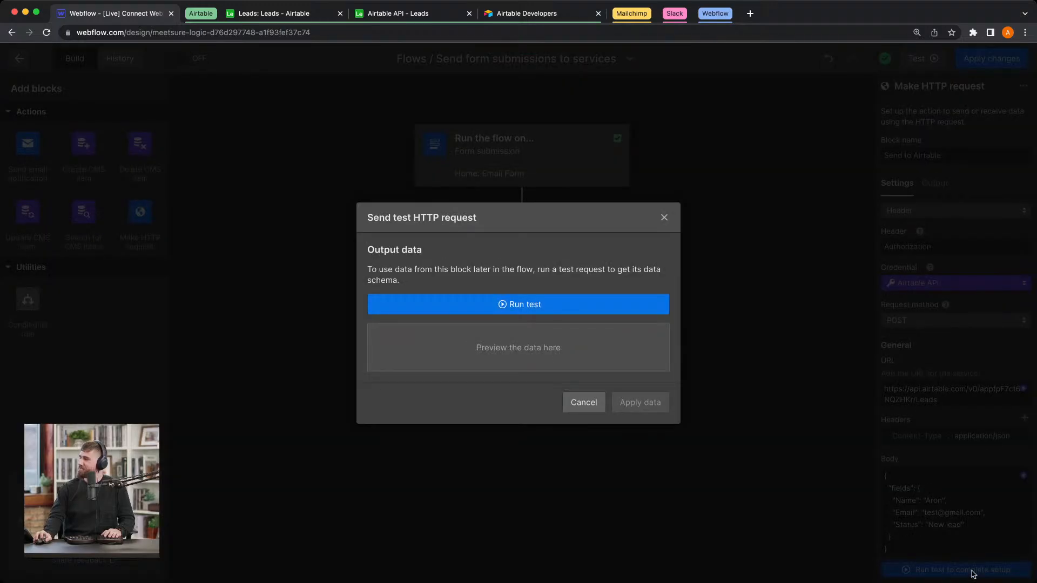
click(507, 308)
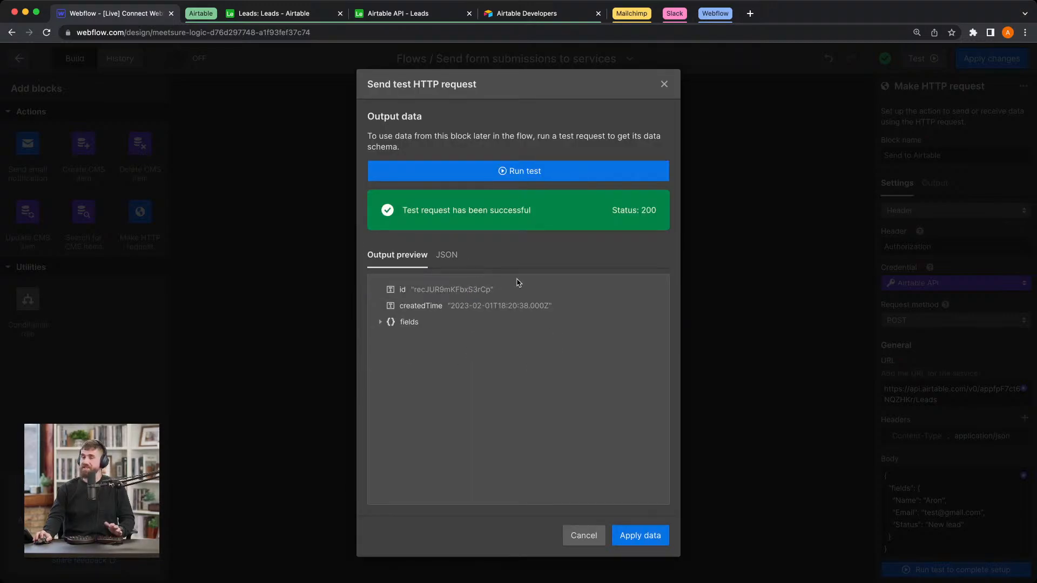
click(380, 323)
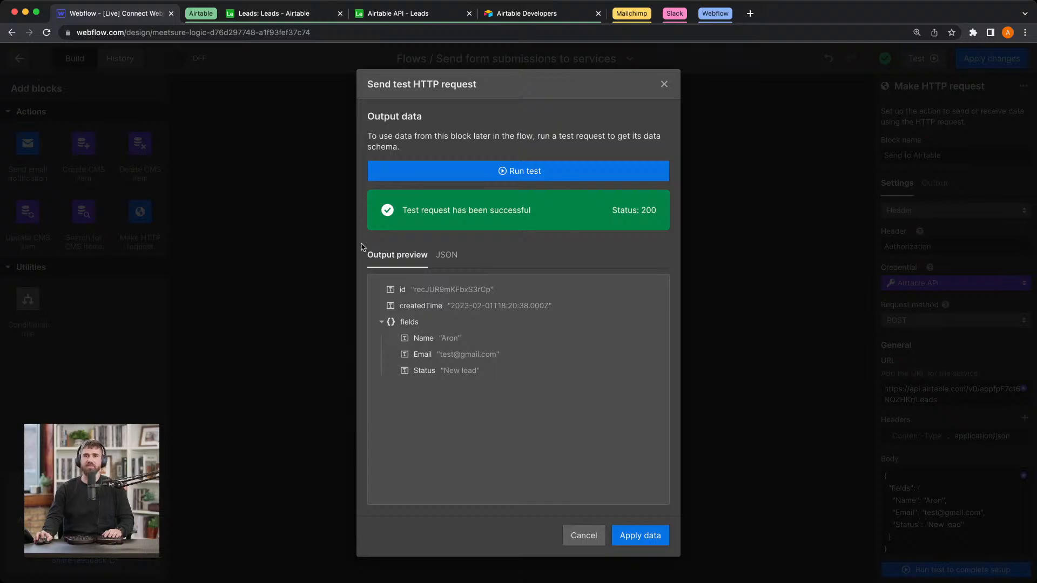
Step: Switch to the Airtable Leads base, close the Help pane, and inspect the second lead's expanded record and activity before closing it
click(293, 15)
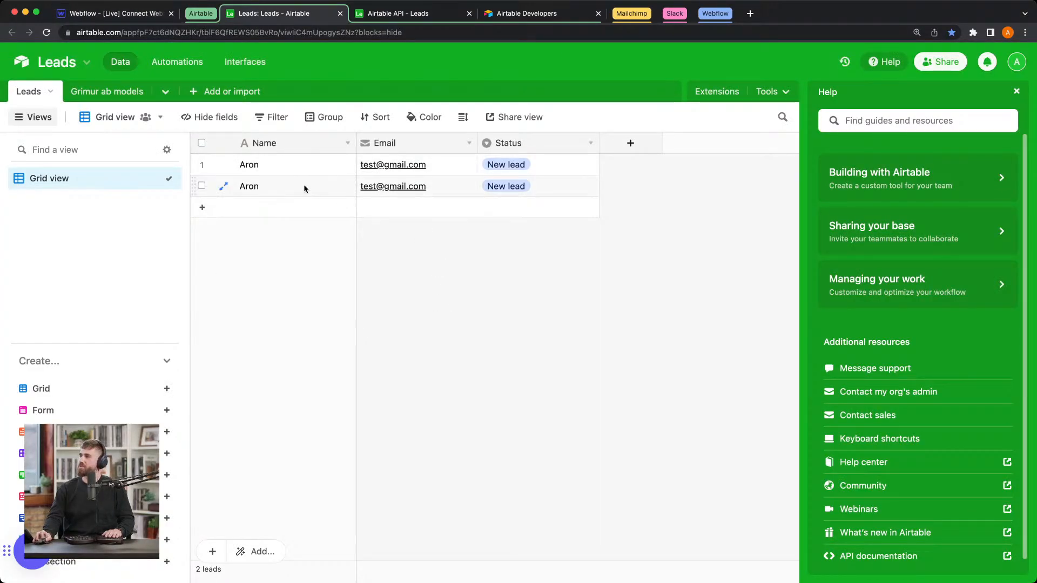
drag(304, 186, 517, 189)
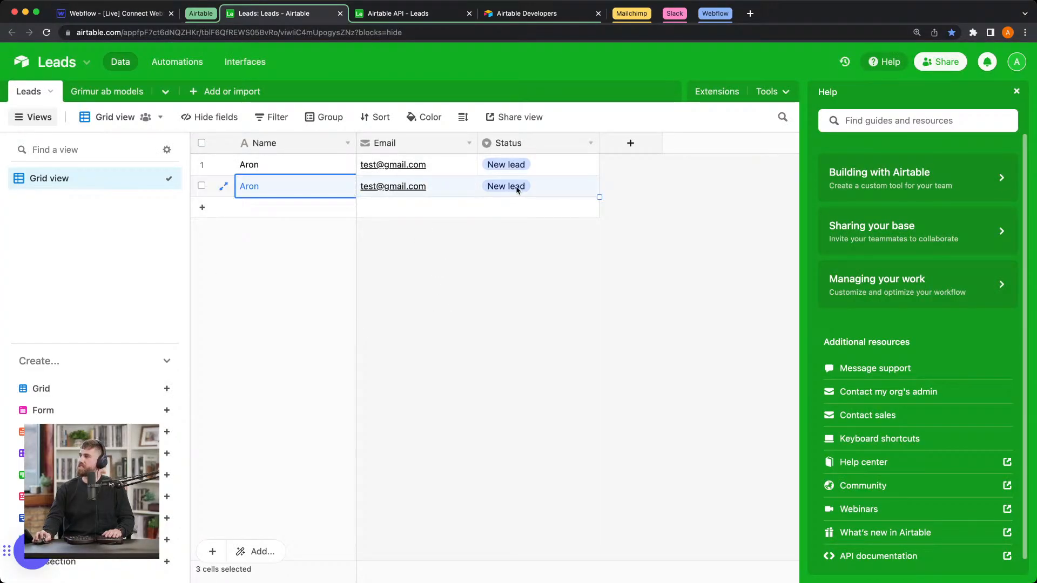
click(1018, 93)
click(545, 186)
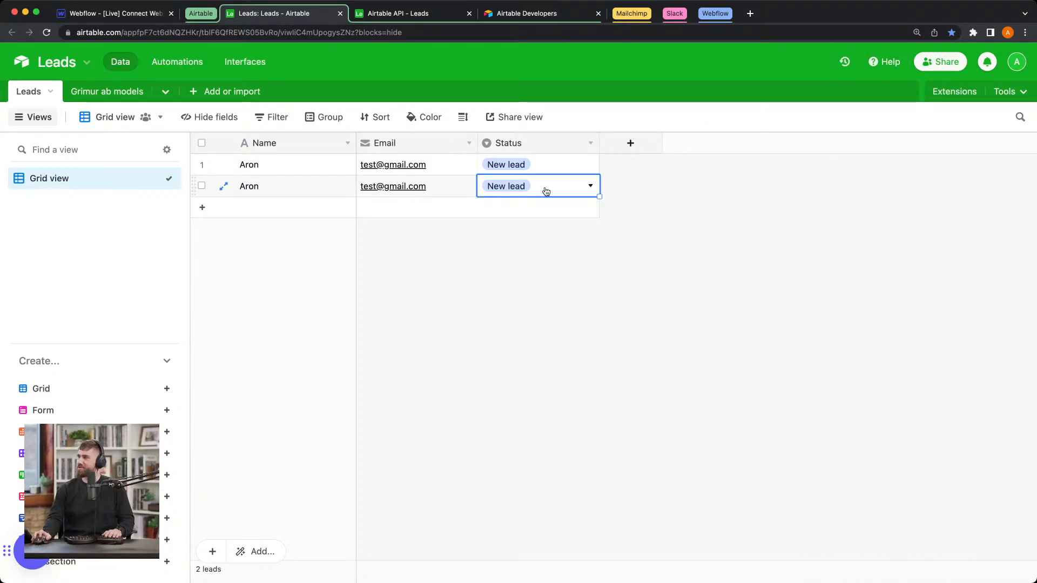
key(space)
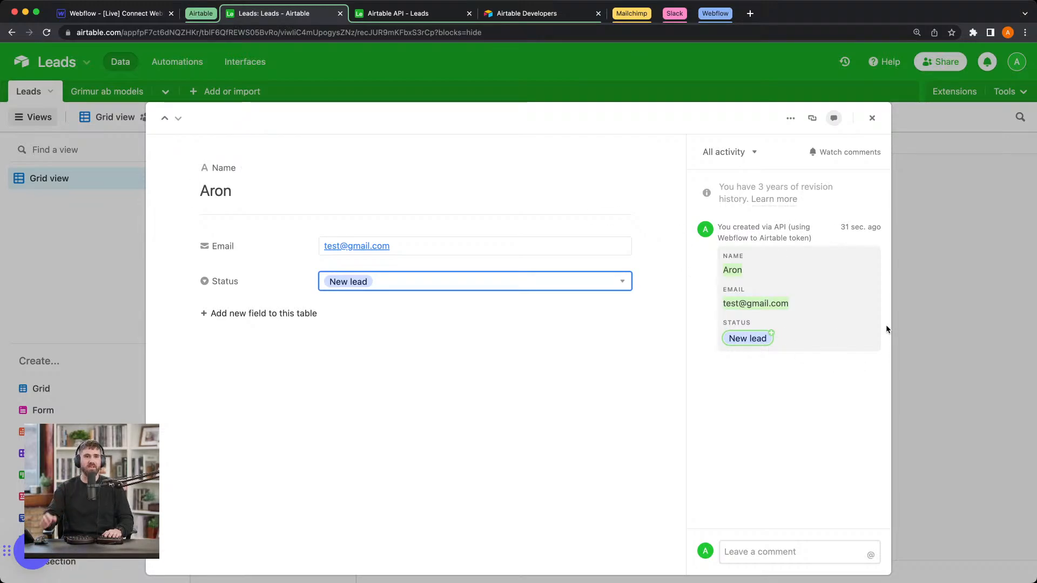
click(1006, 396)
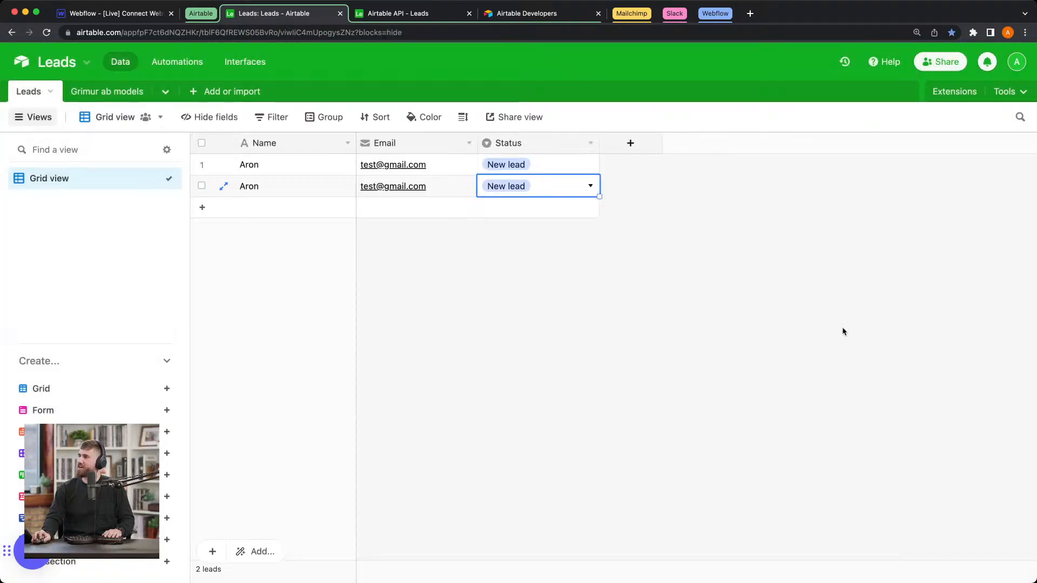
Step: Return to Webflow and apply the test request's output data to the Send to Airtable block
click(153, 15)
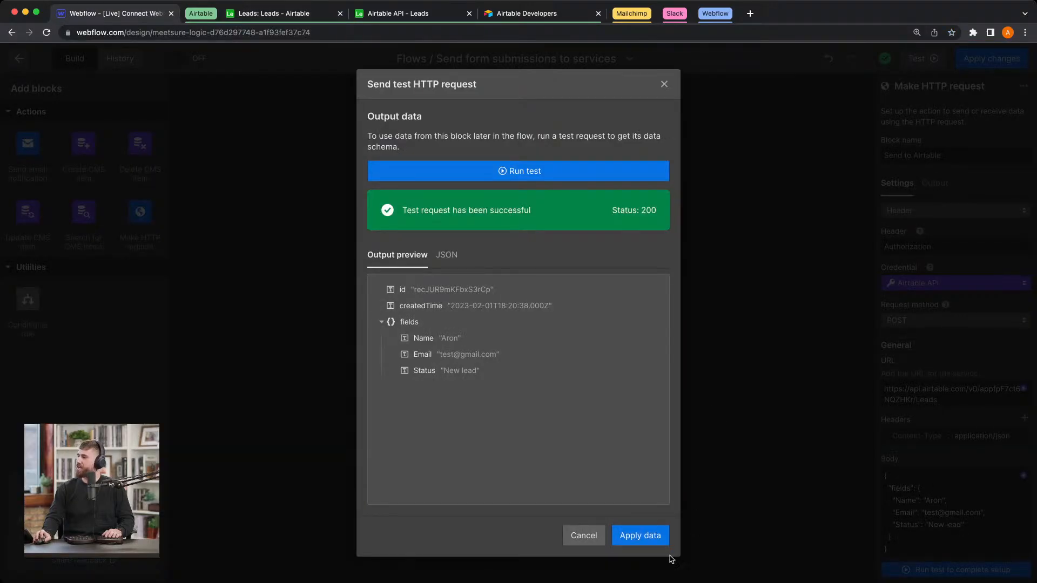
click(656, 535)
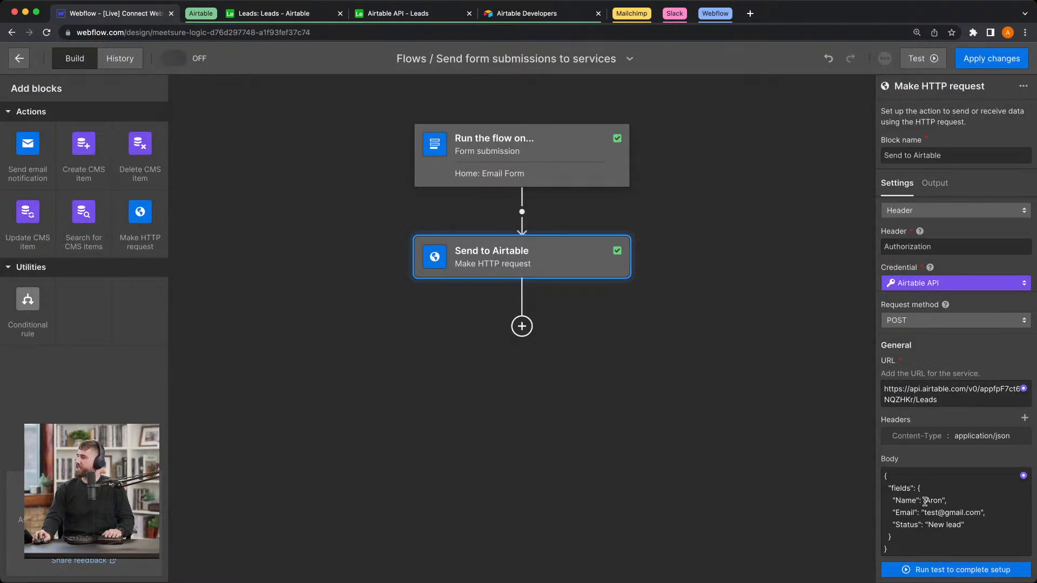
Step: Replace the sample Name value in the Body with the form's Name and Last name fields, separated by a space and inside the quotation marks
double_click(927, 501)
scroll(923, 514, up, 5)
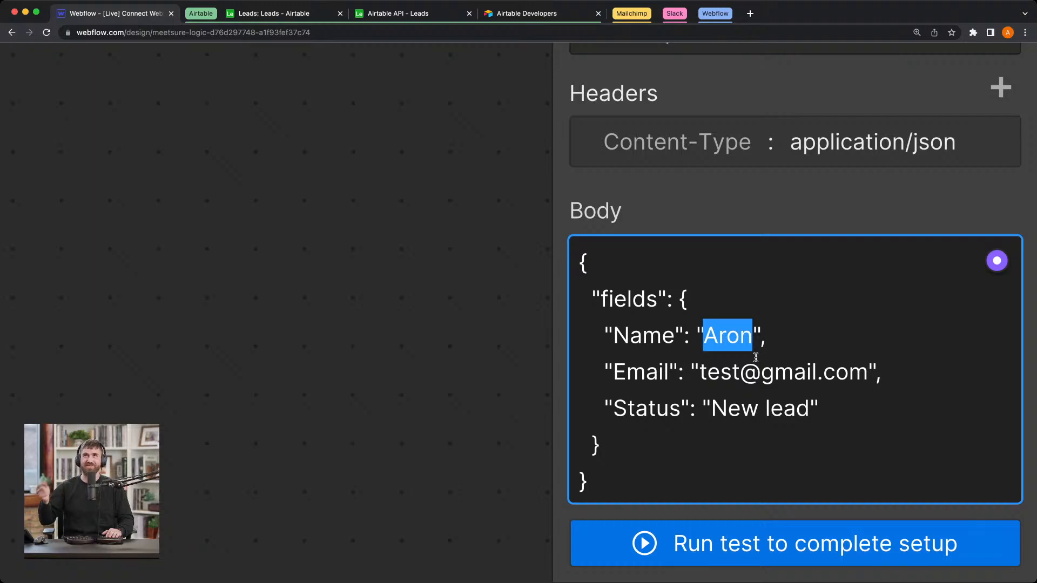
click(986, 264)
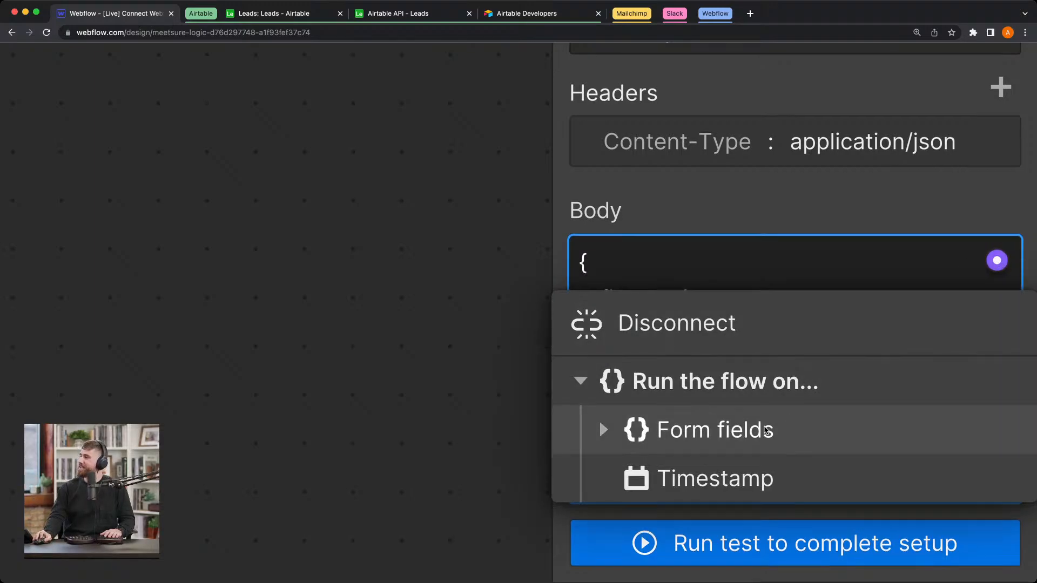
click(603, 431)
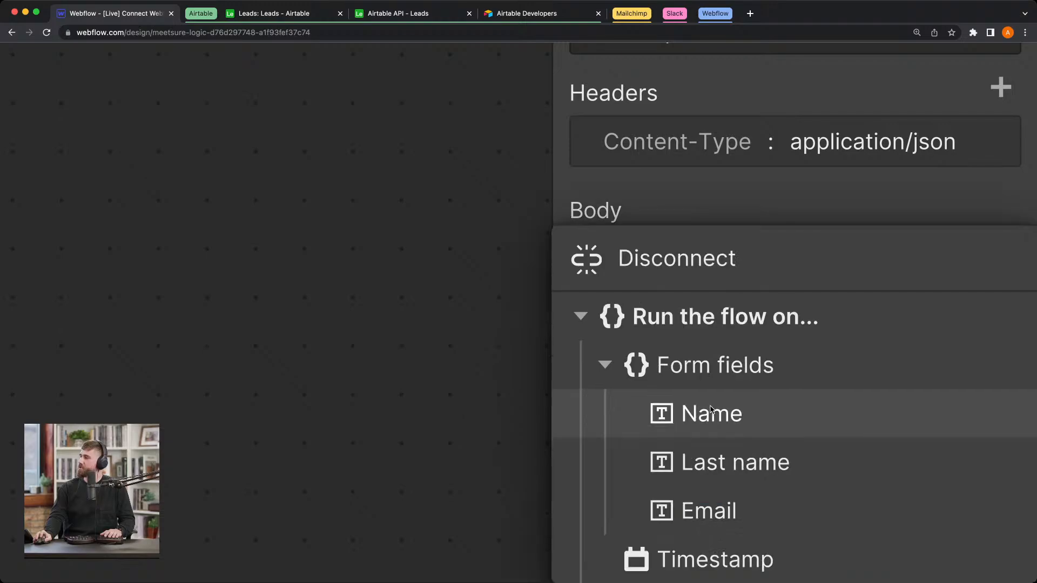
click(720, 416)
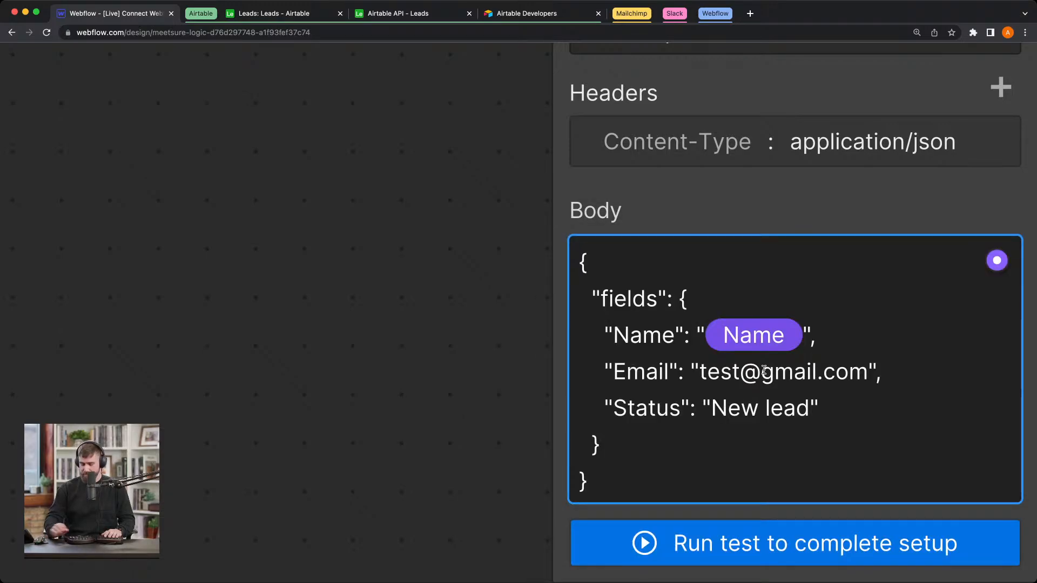
click(997, 261)
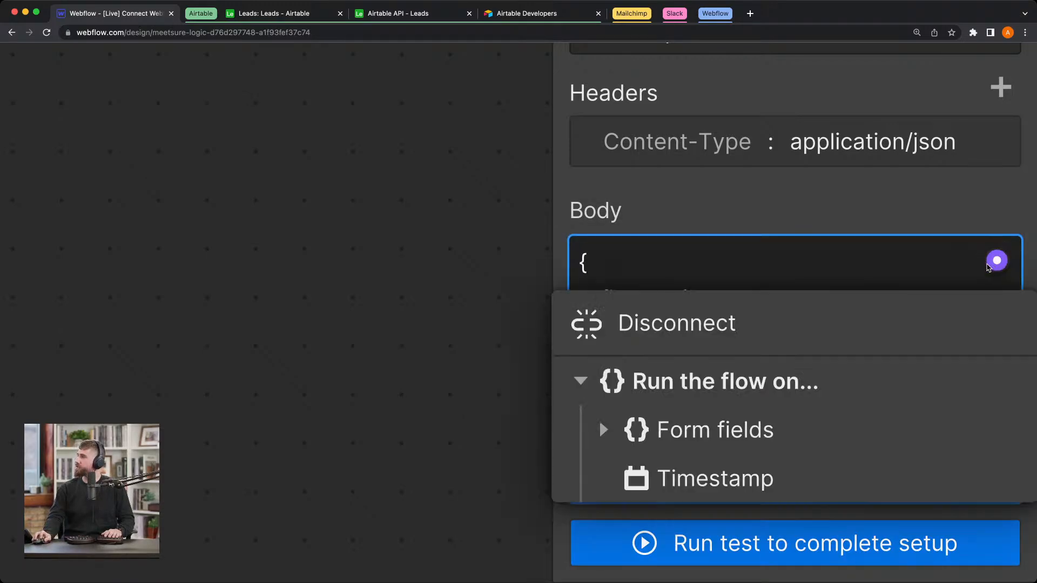
click(603, 430)
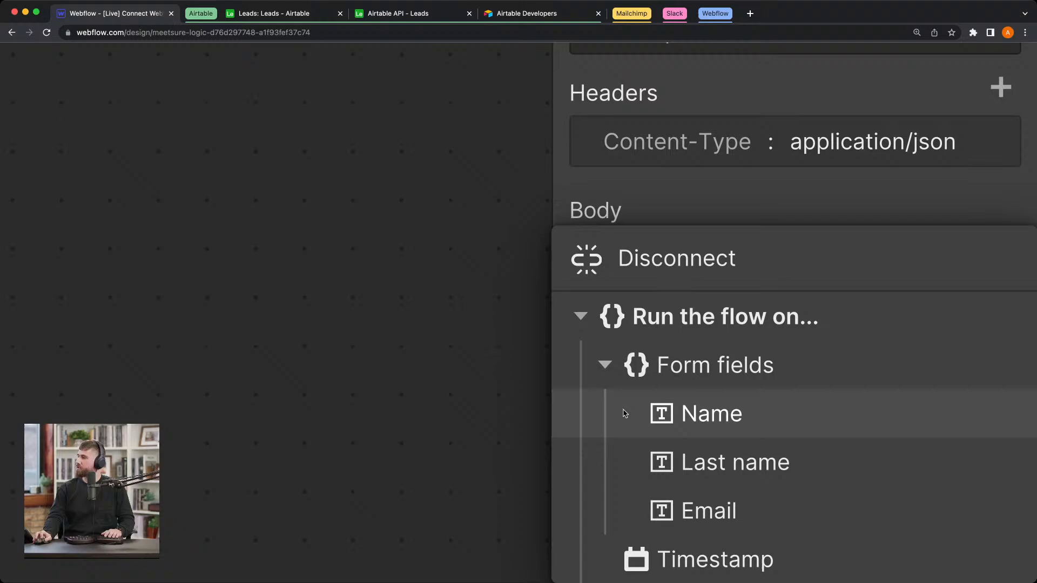
click(734, 459)
Step: Replace the sample Email value in the Body with the form's Email field, keeping the quotation marks
drag(700, 371, 865, 368)
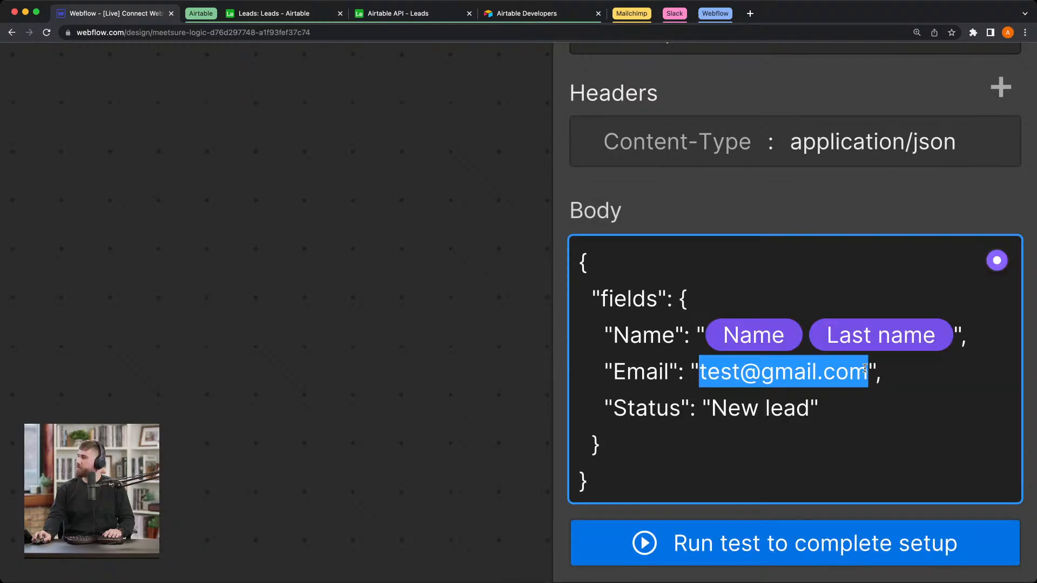
click(997, 260)
click(603, 430)
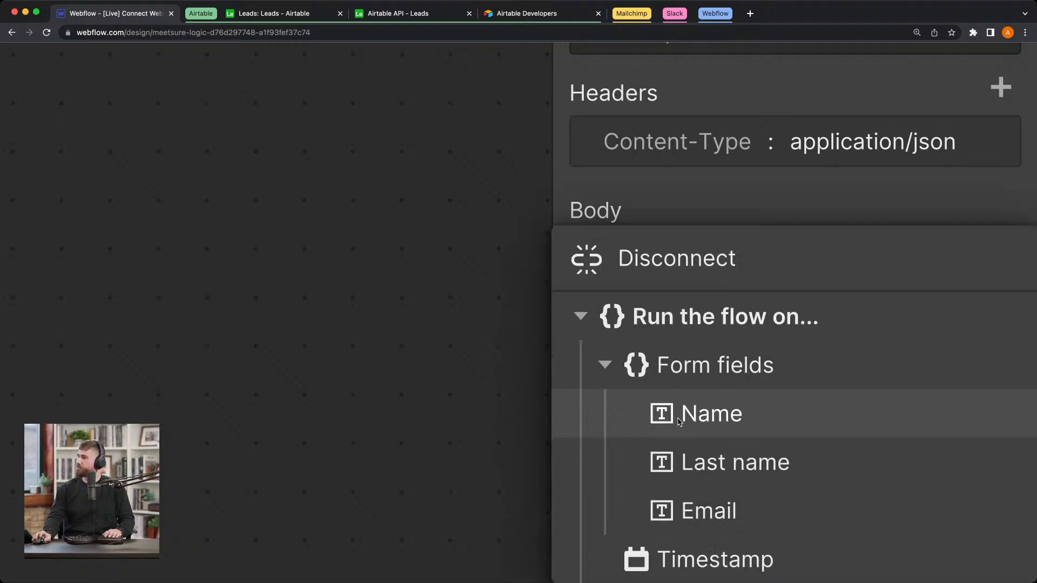
click(747, 515)
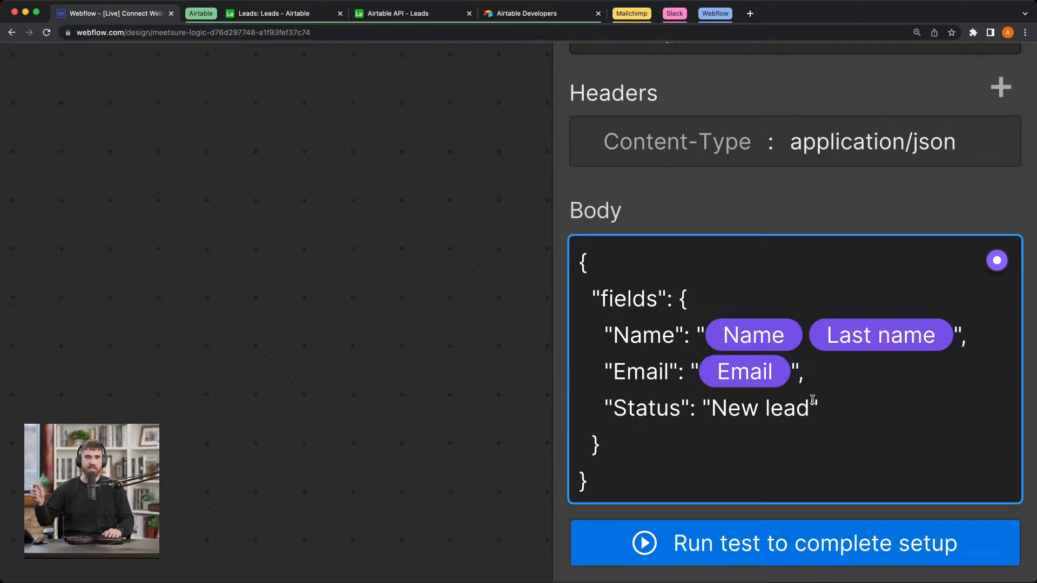
Step: Test the whole flow with a sample first name, the last name "testing" and a sample email address, and close the test dialog
scroll(855, 397, down, 5)
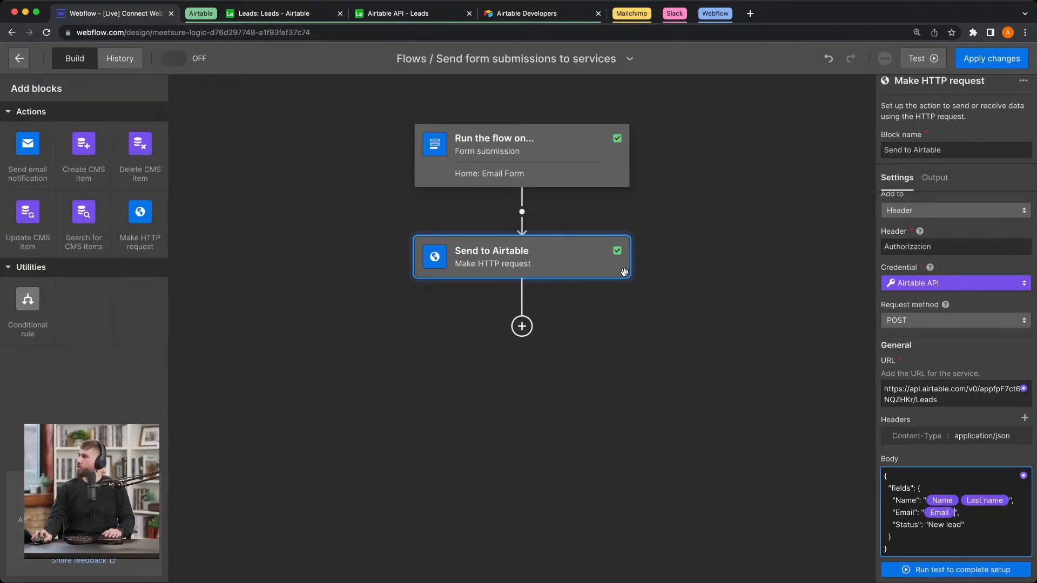
click(936, 60)
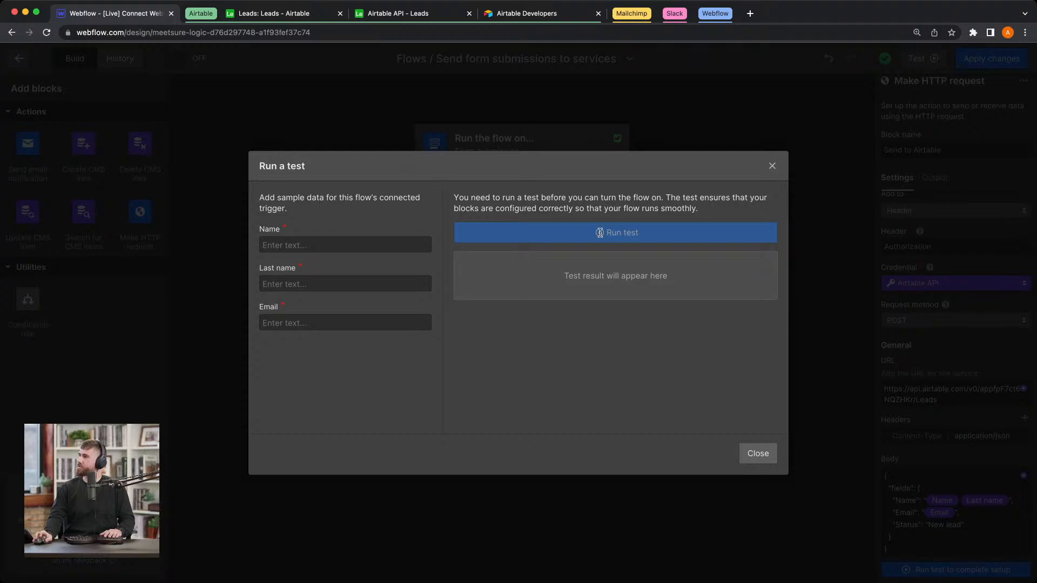
click(318, 246)
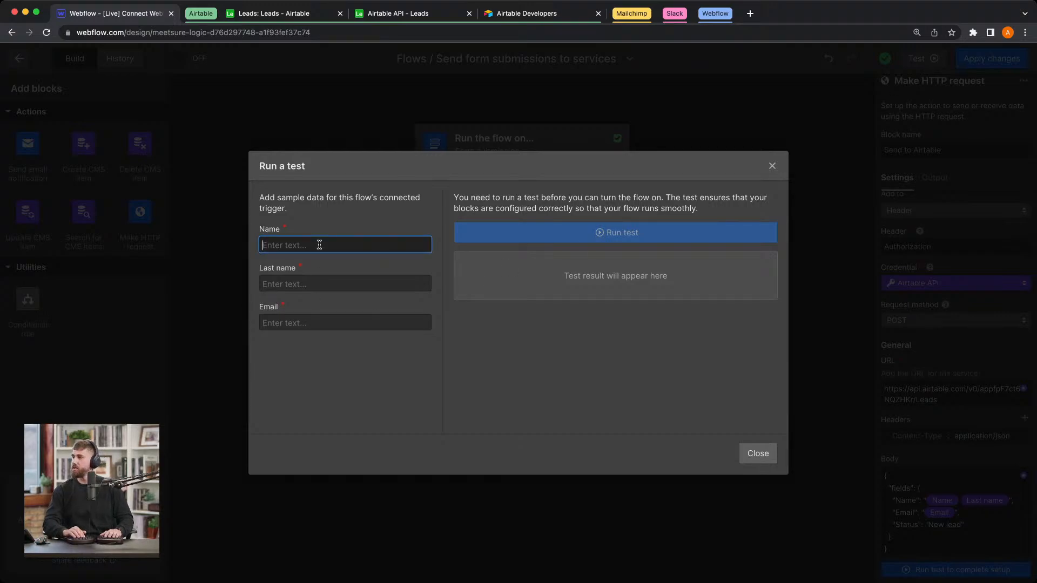
text(Aron)
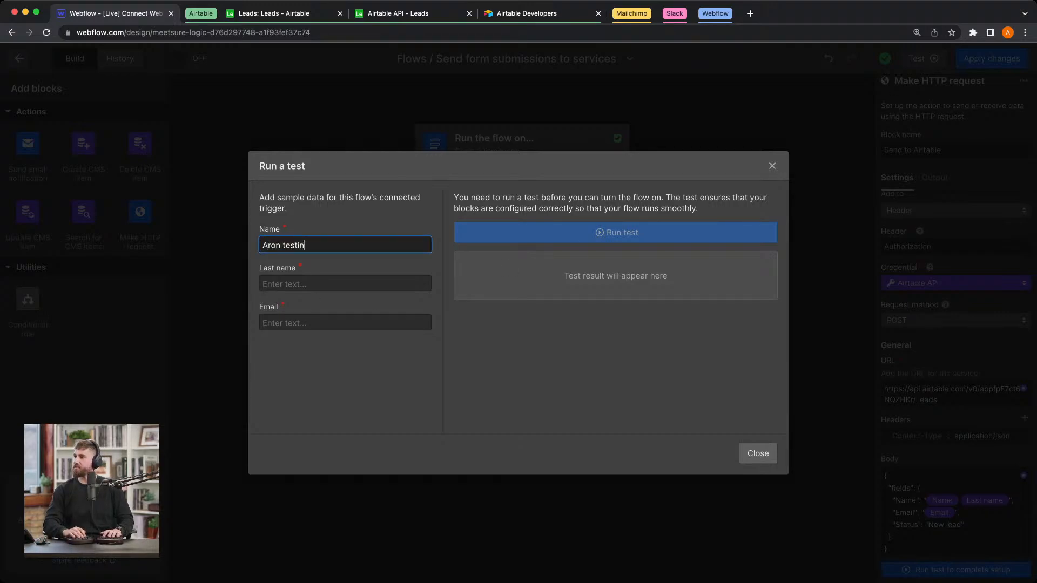
key(Tab)
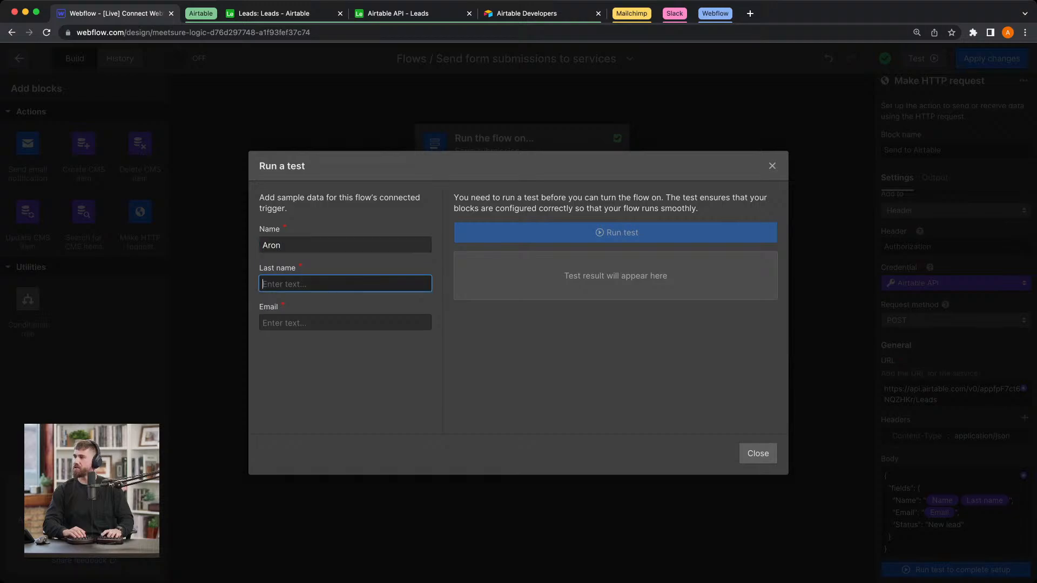
text(testing)
key(Tab)
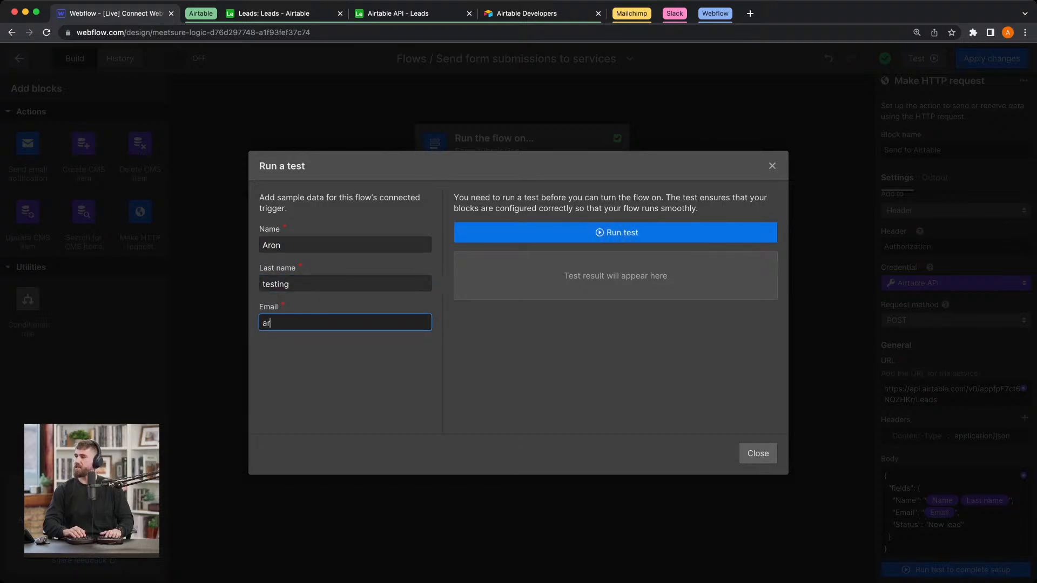
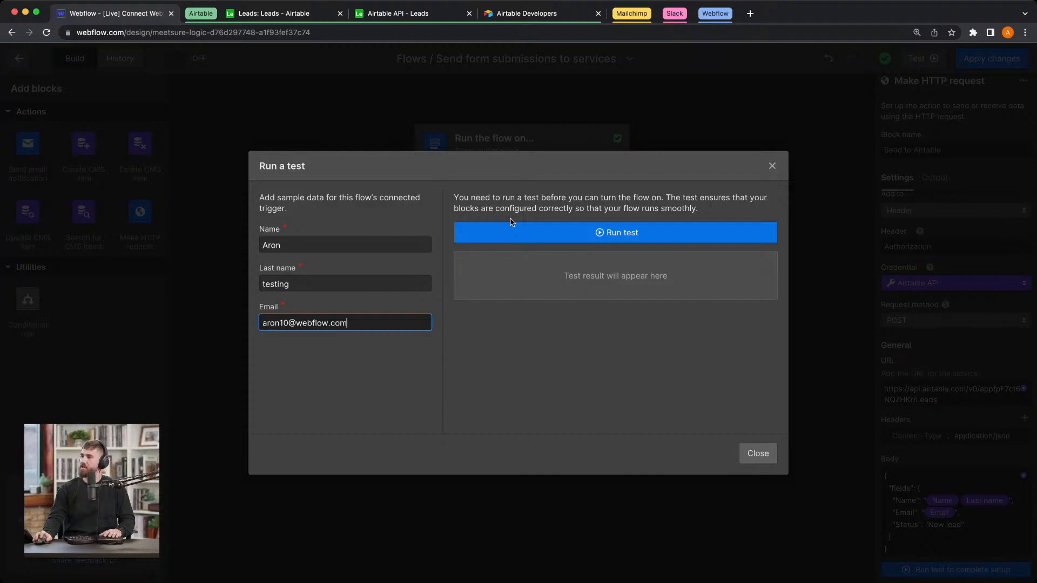
click(570, 238)
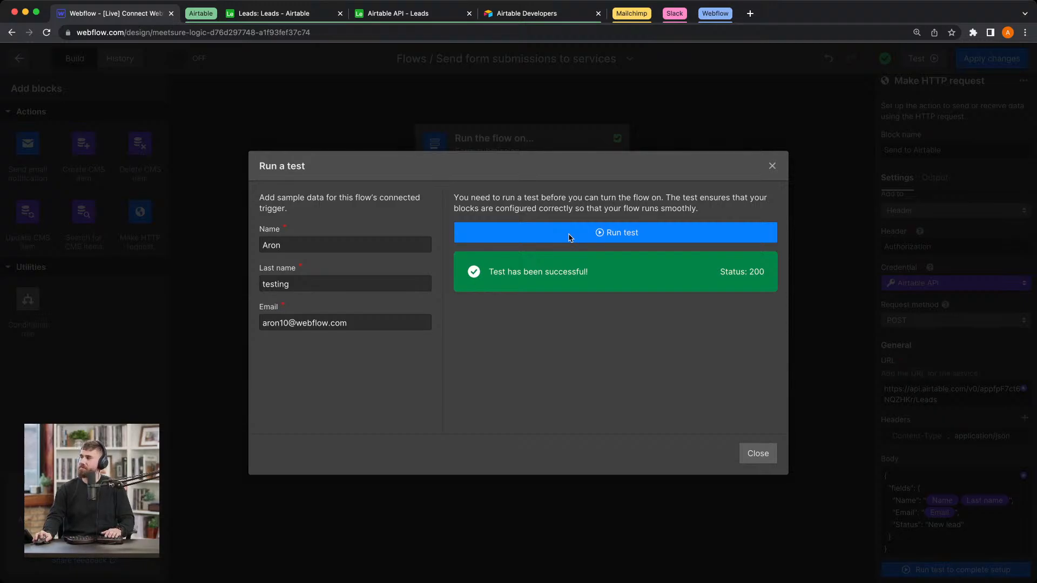
click(758, 454)
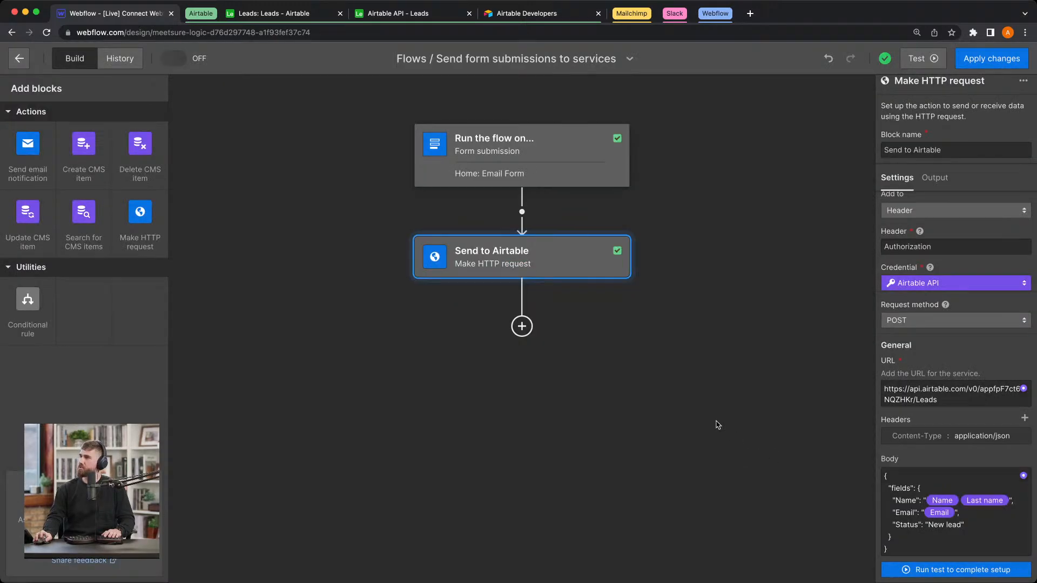
Step: Check the third lead's Name, Email and Status in the Airtable Leads table, and return to the Webflow flow
click(268, 16)
drag(317, 208, 672, 207)
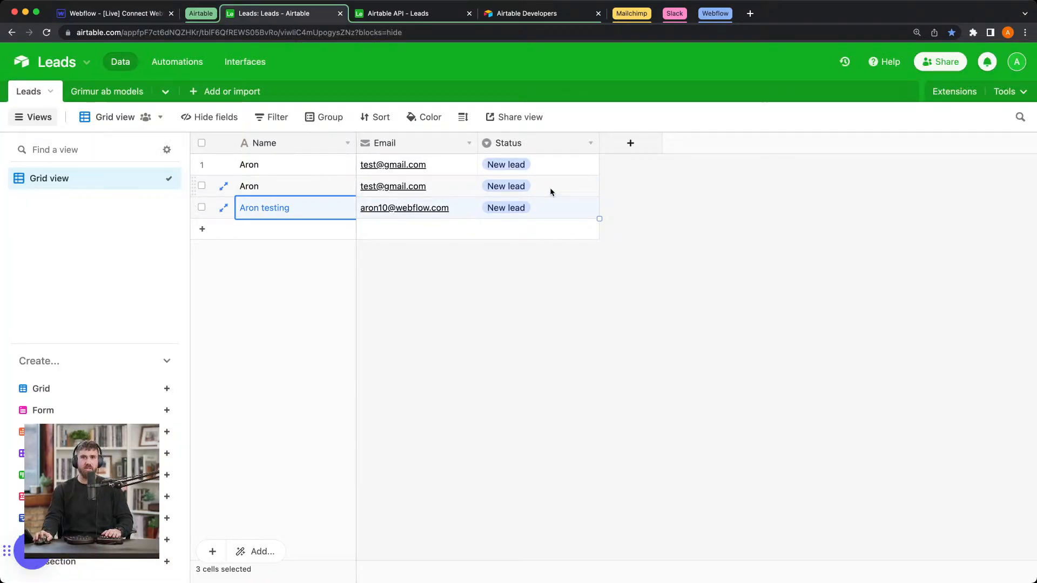
click(153, 12)
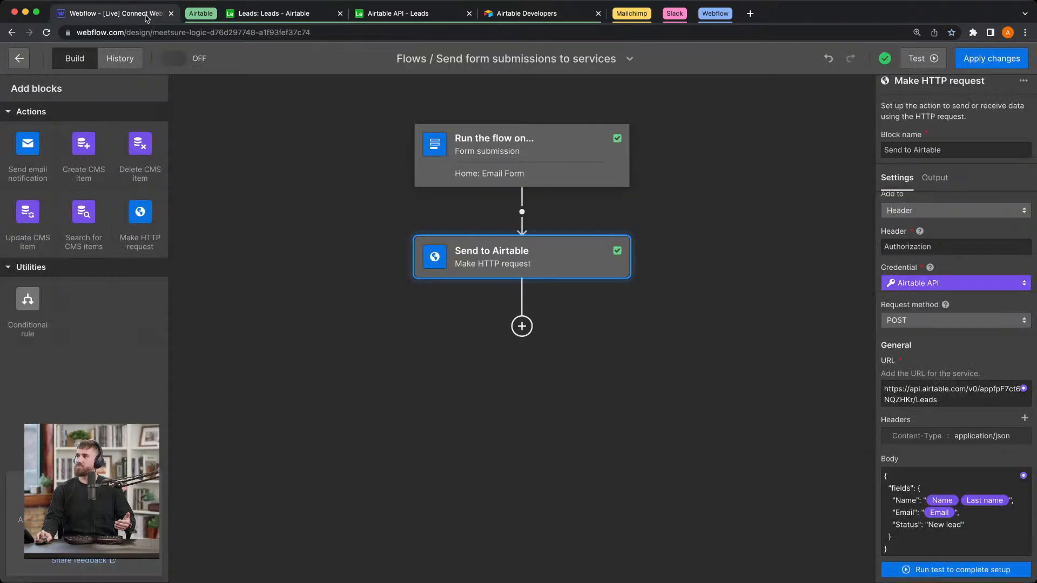
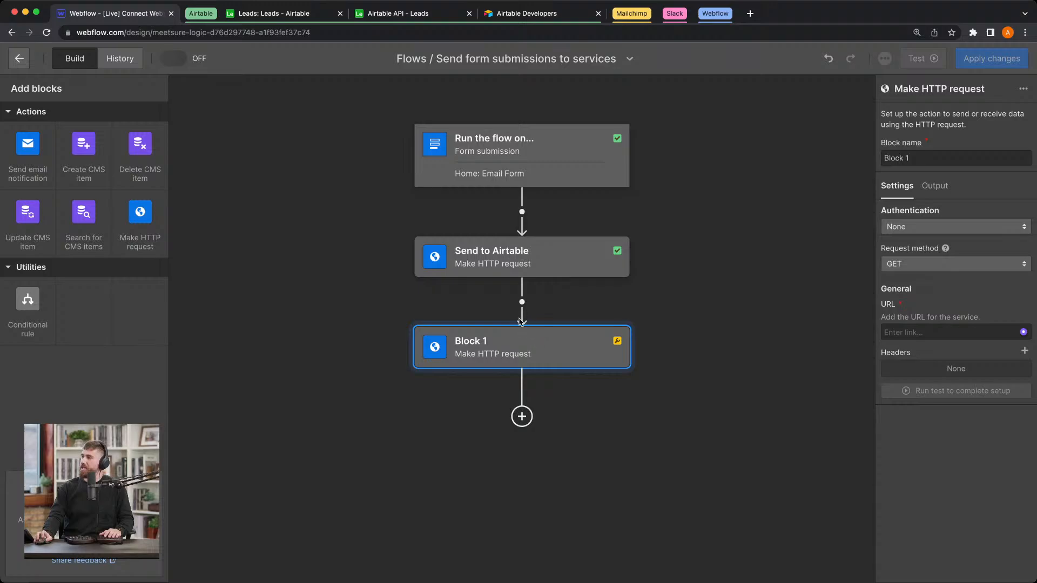
Step: Rename the new HTTP request block as "Send to mailchimp"
double_click(997, 158)
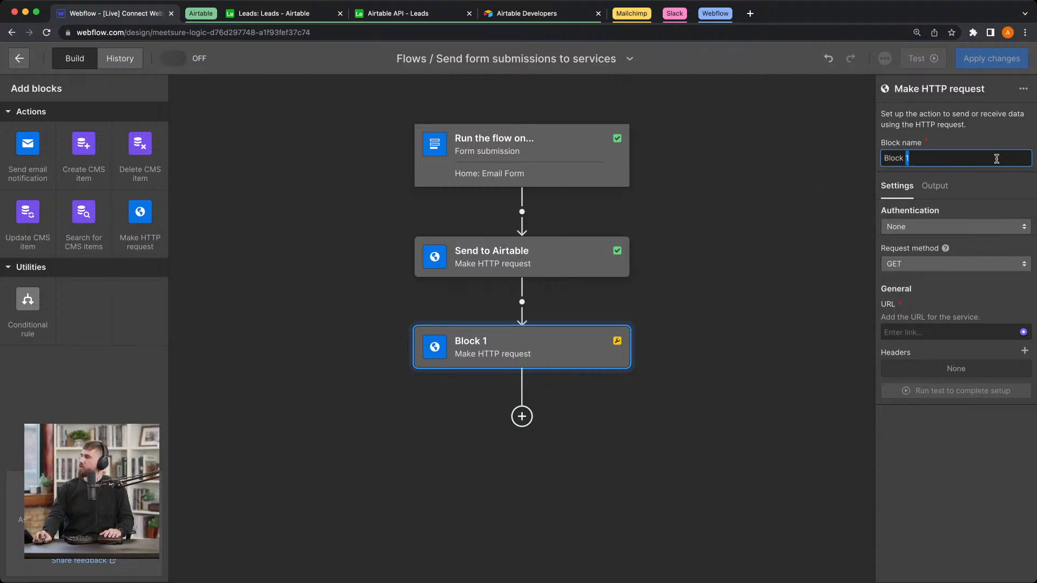
key(ctrl+a)
text(Send to )
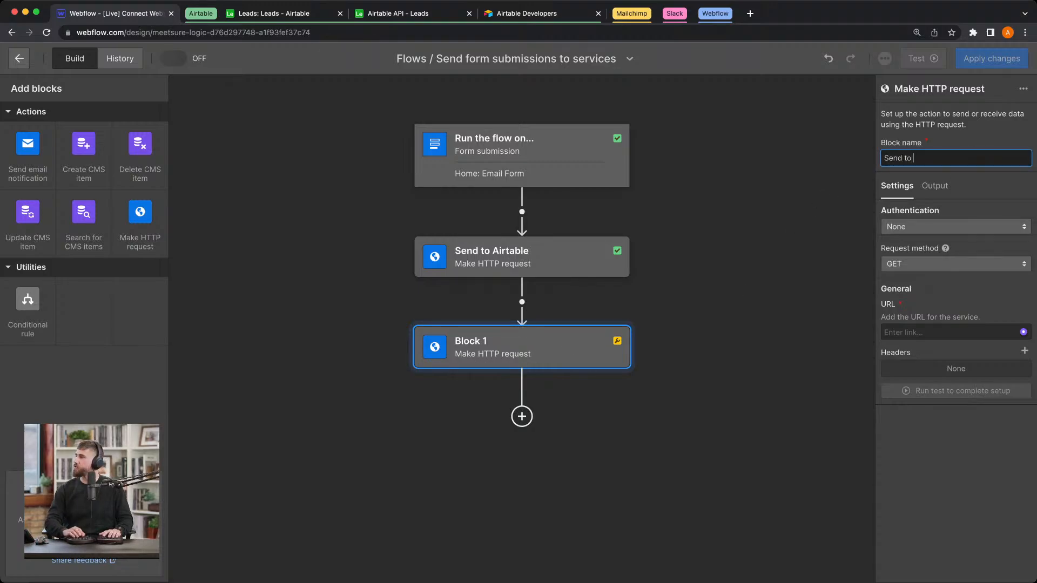
text(mailchimp)
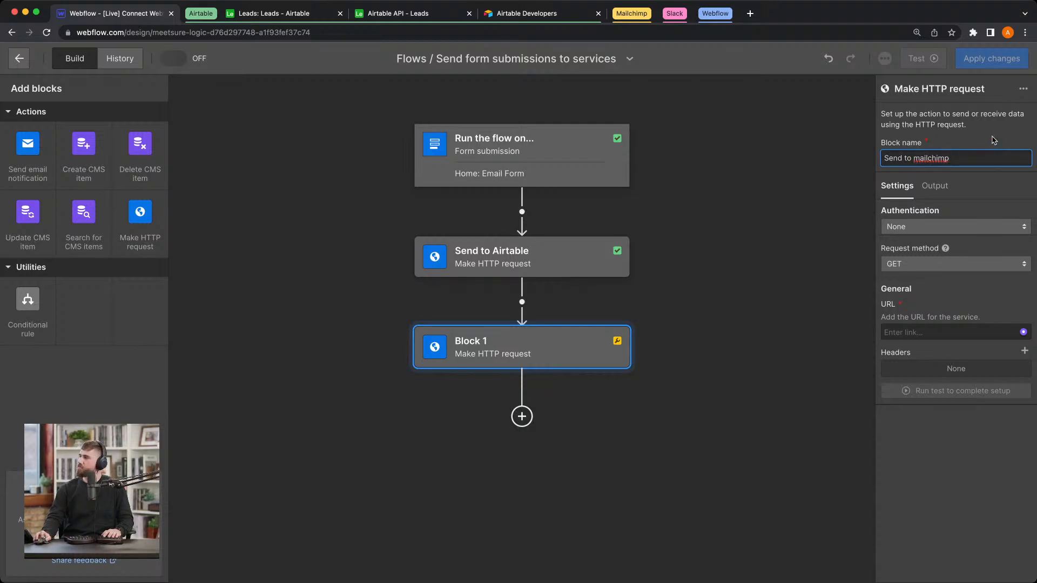
key(Return)
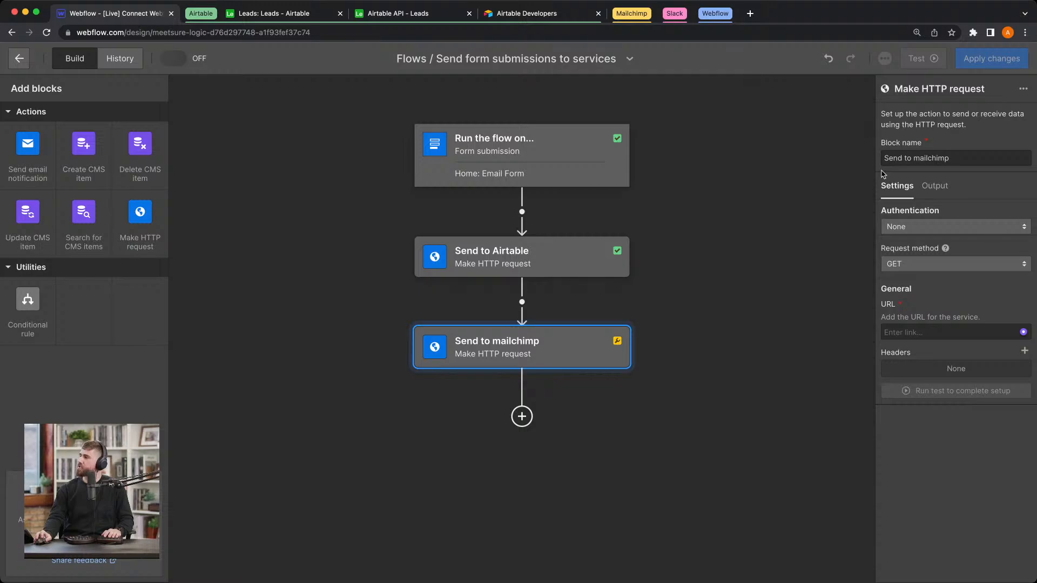
Step: Collapse the Airtable tab group and set the Mailchimp block's authentication to API token
click(200, 13)
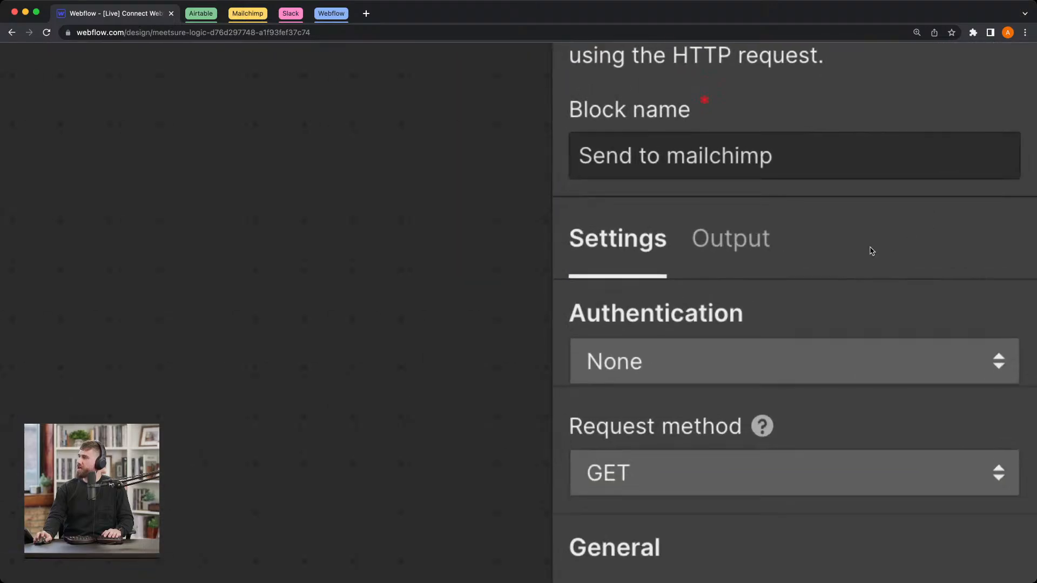
click(867, 227)
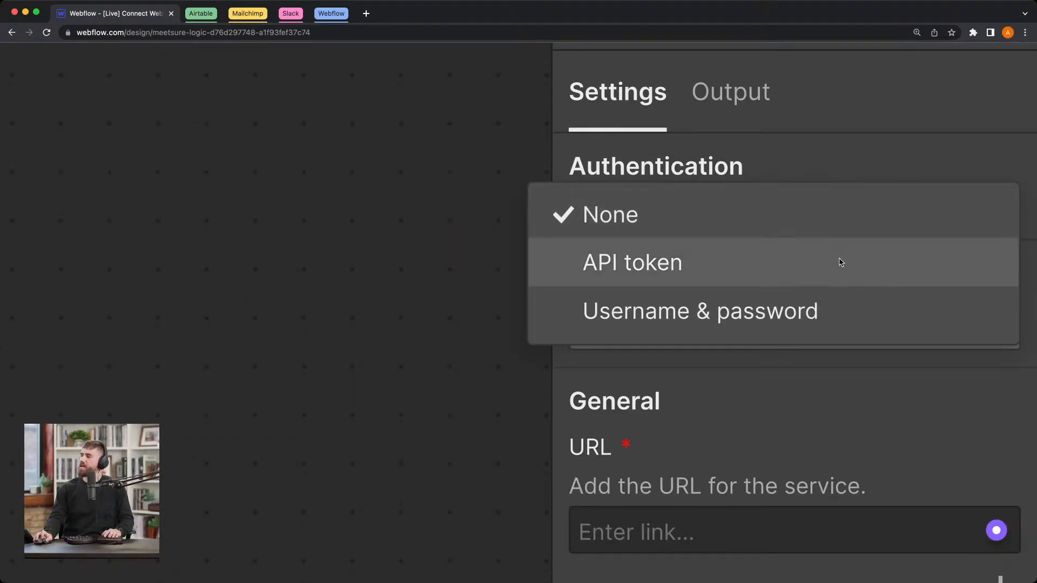
click(839, 270)
scroll(675, 270, down, 1)
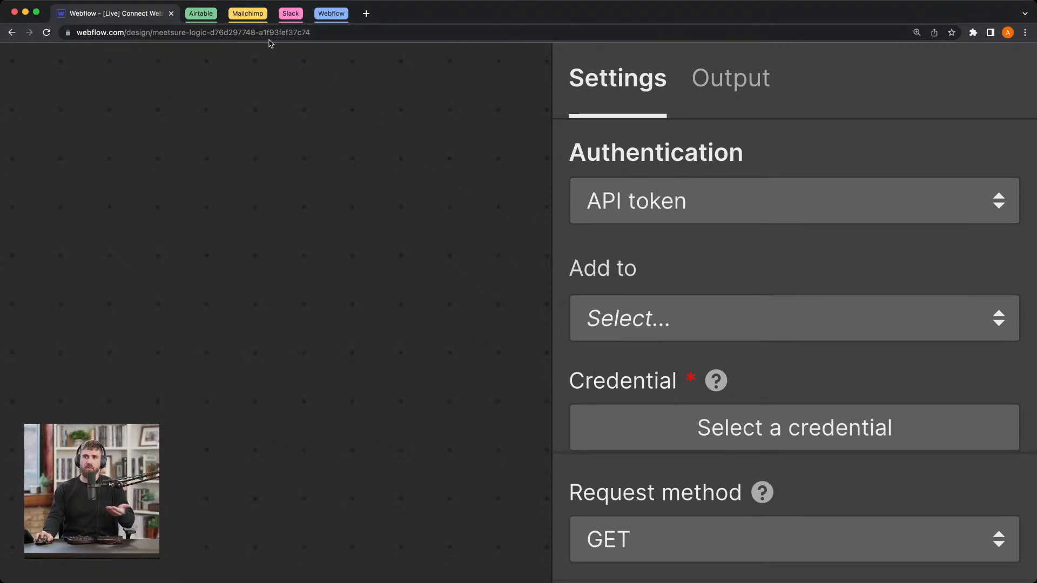
Step: Check Bearer Authentication in the Mailchimp documentation, and in the Webflow block add the token to a header named Authorization
click(260, 14)
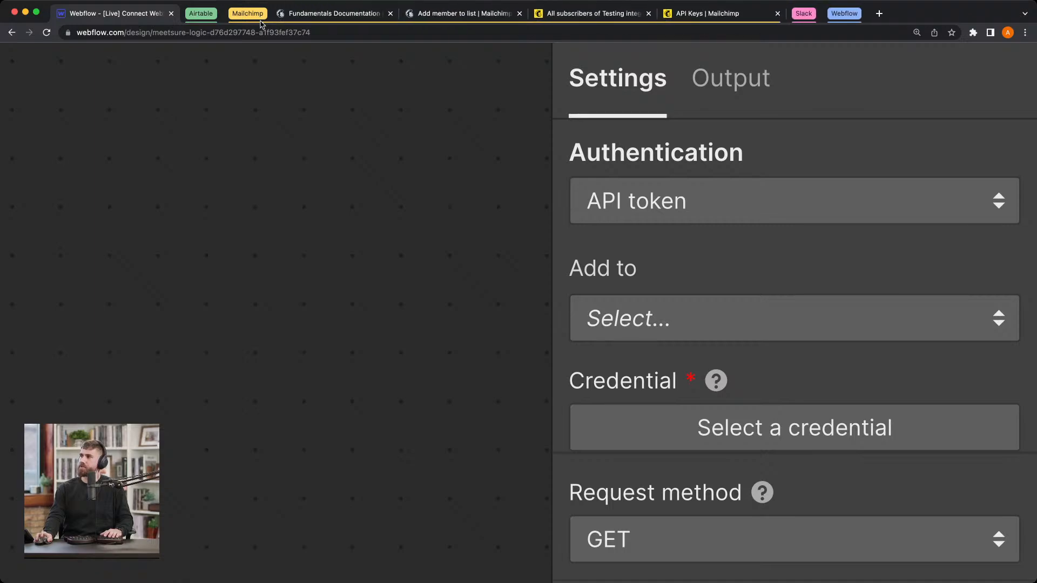
click(328, 14)
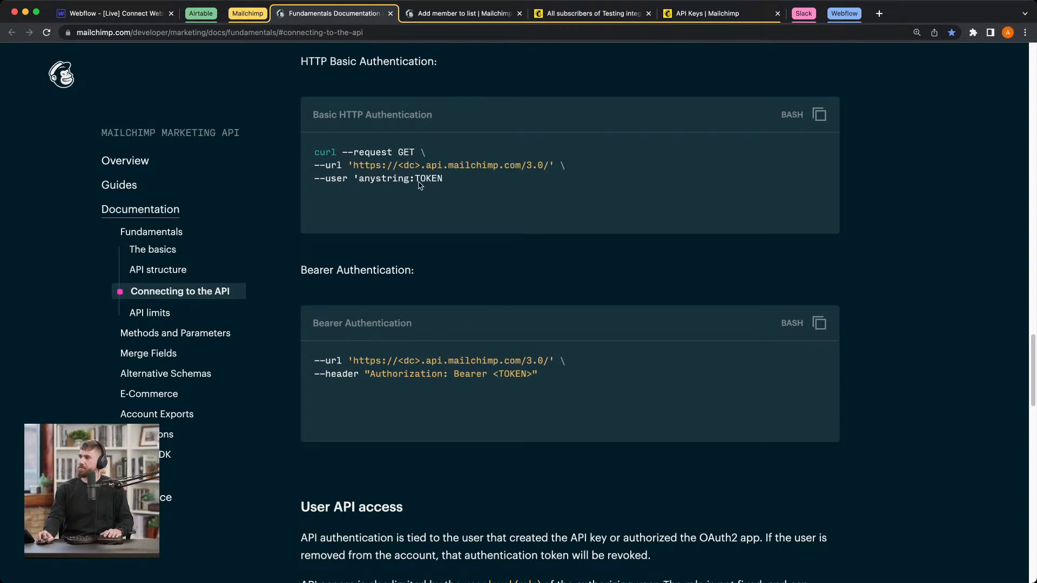
scroll(416, 187, down, 1)
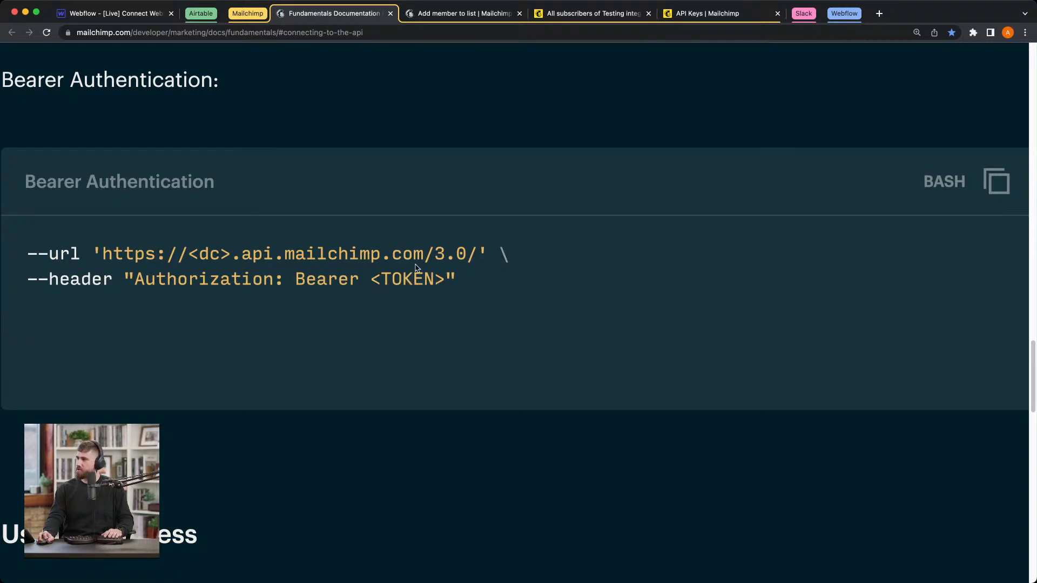
click(132, 15)
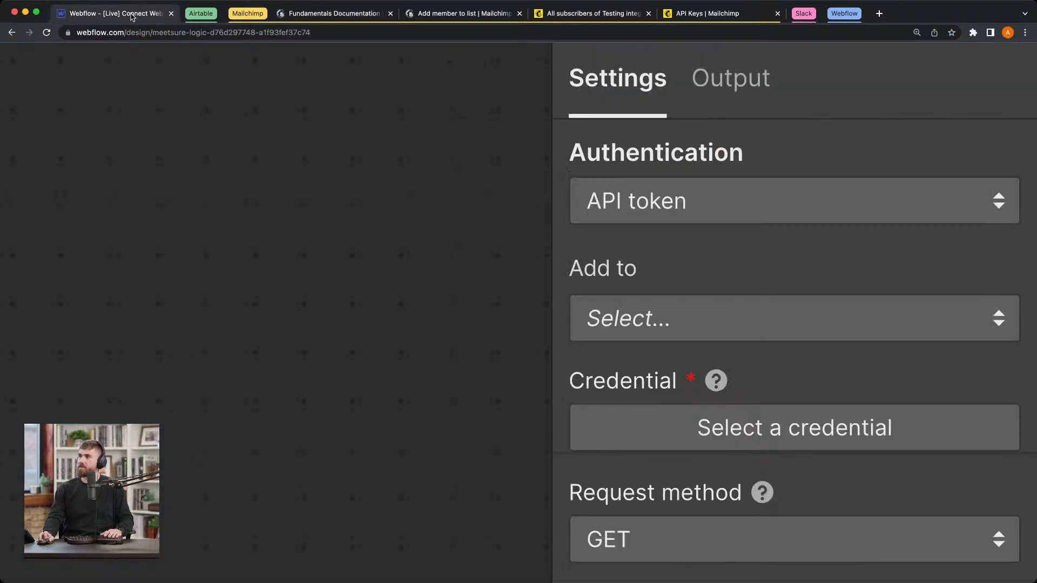
click(686, 321)
click(690, 341)
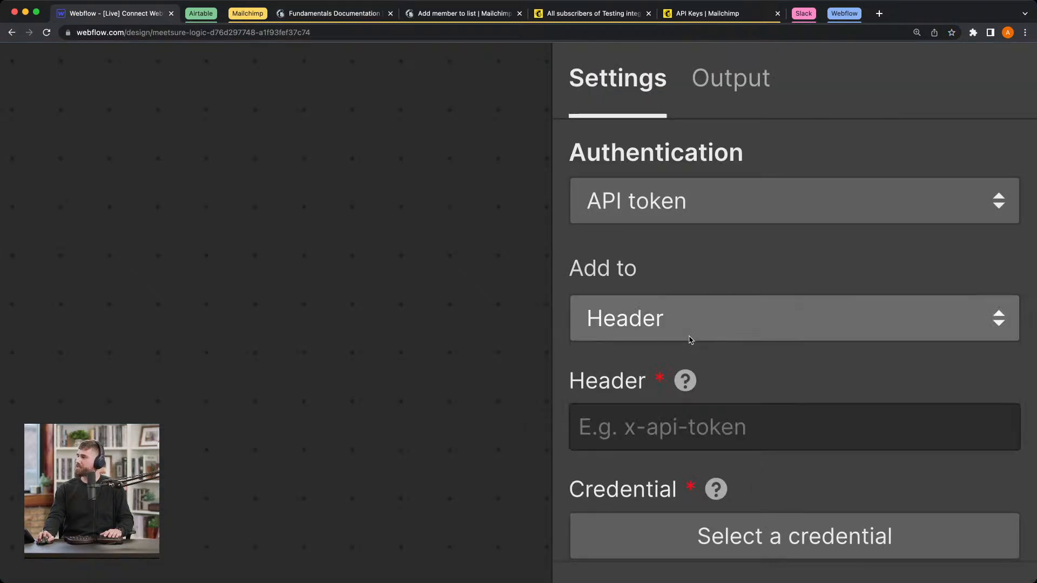
scroll(691, 398, down, 2)
click(697, 391)
text(Auto)
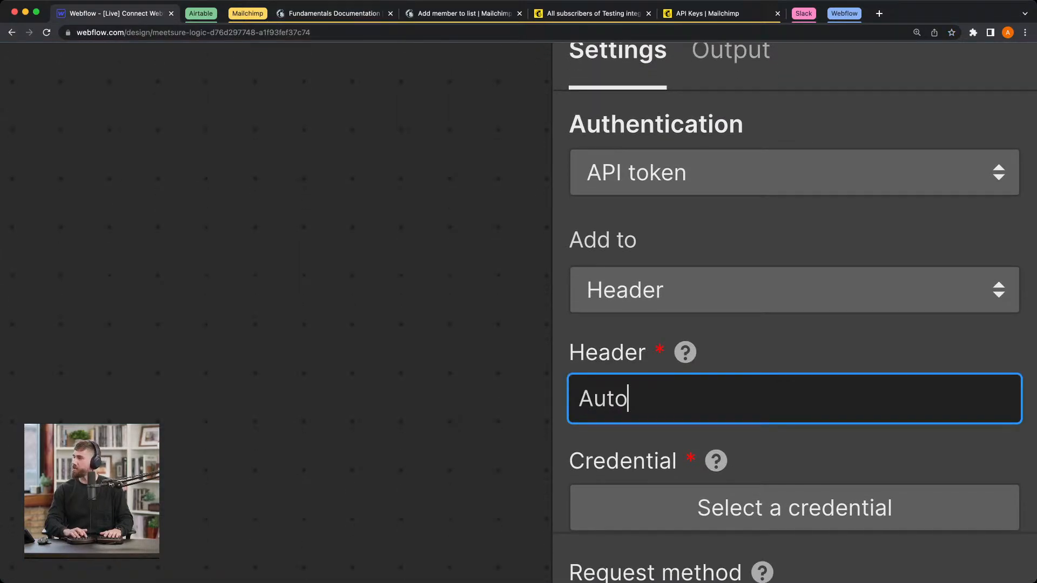
key(BackSpace)
text(horization)
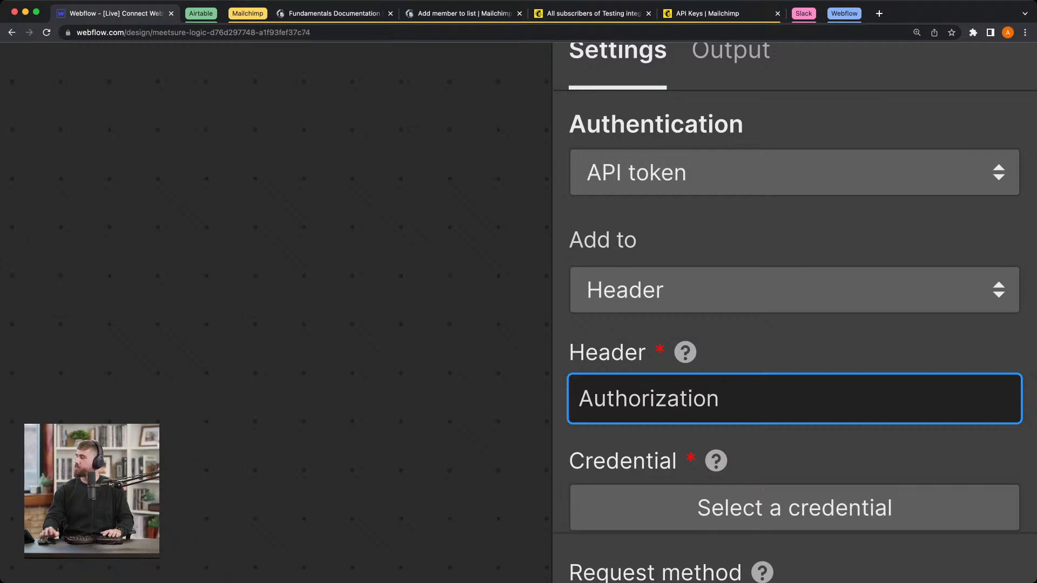
Step: Start a new API token credential for the block and name it Mailchimp
scroll(771, 410, down, 1)
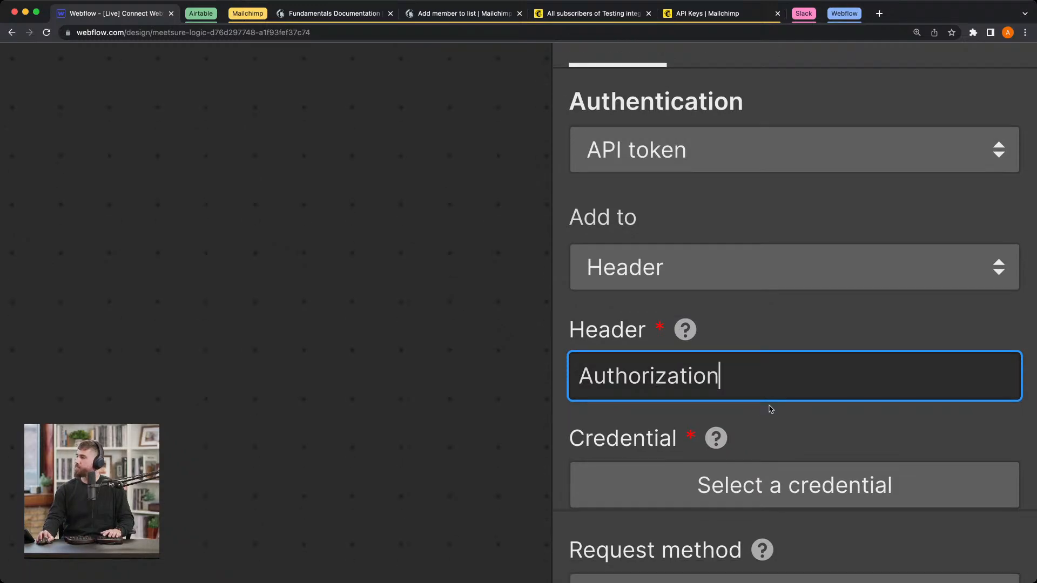
click(800, 476)
scroll(828, 445, down, 15)
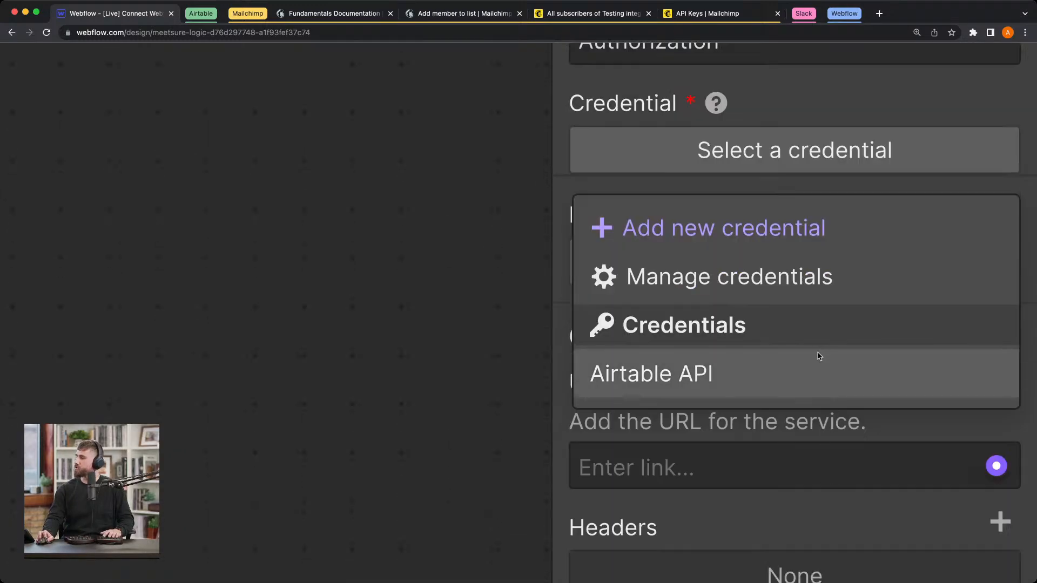
click(815, 232)
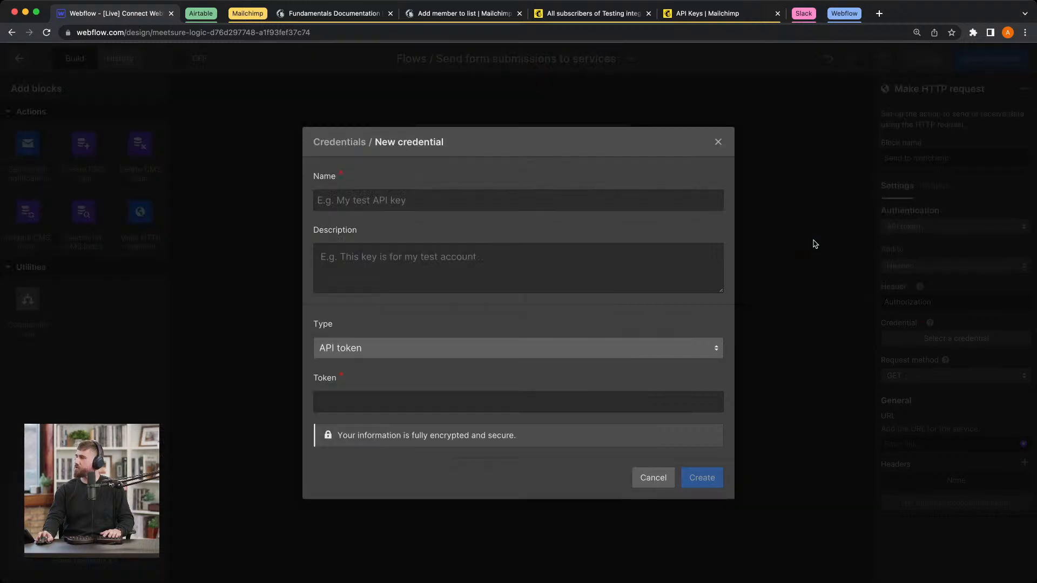
text(Mailchimp)
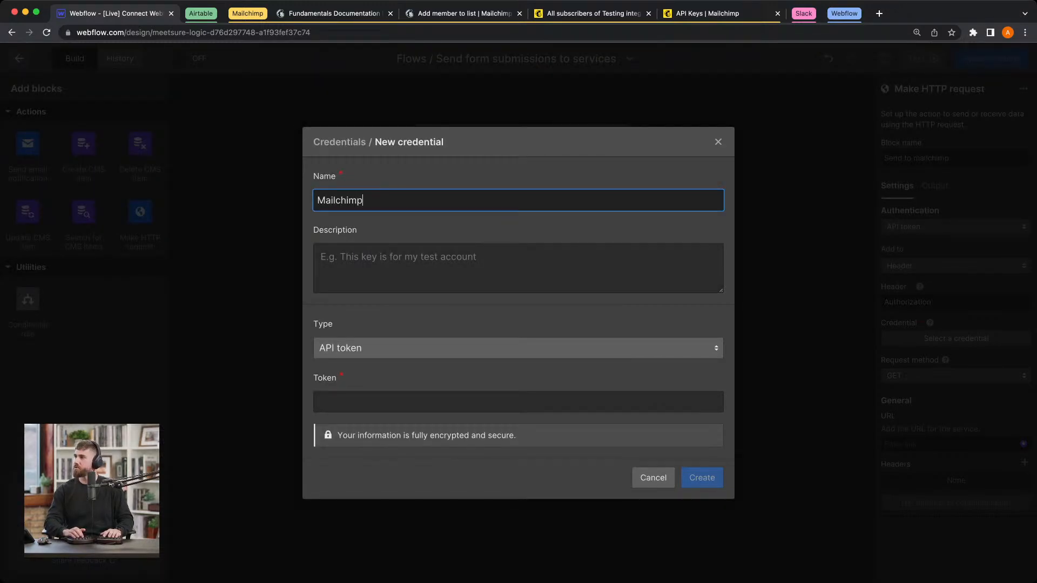
key(Tab)
key(Tab)
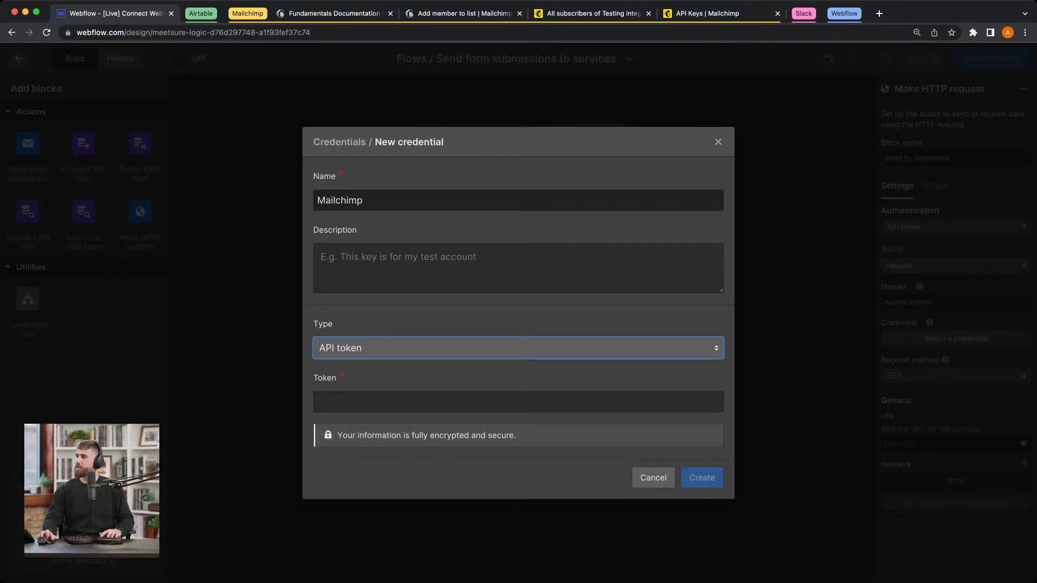
click(392, 404)
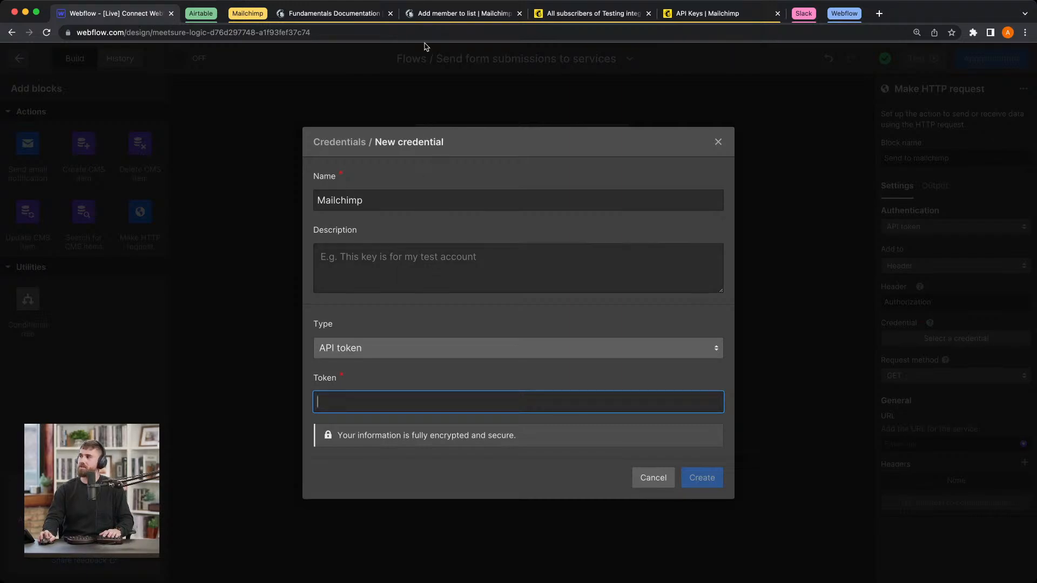
Step: Switch to the Mailchimp account's API keys page and copy the existing API key
click(610, 16)
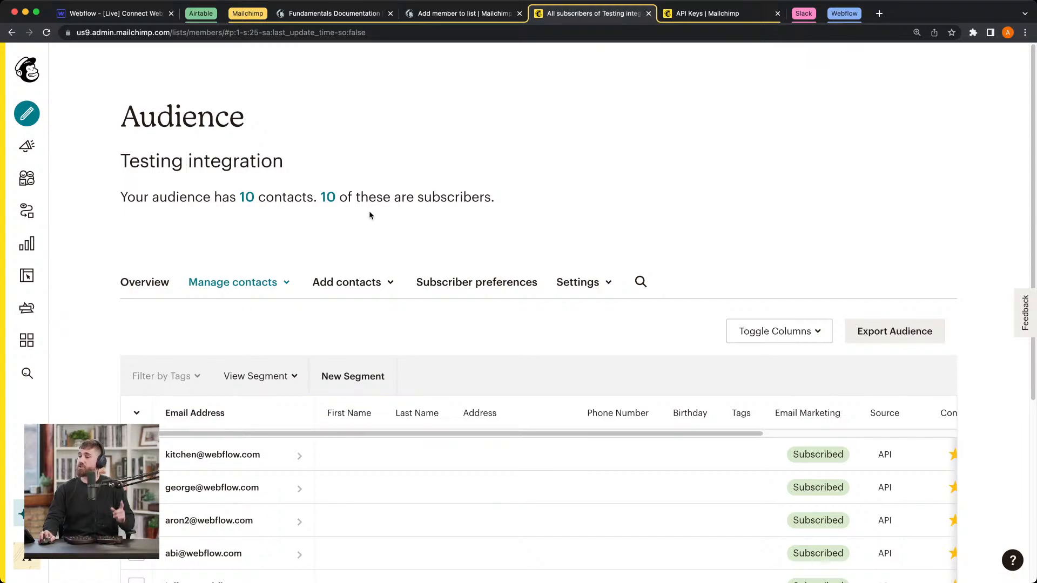
click(703, 16)
mouse_move(19, 573)
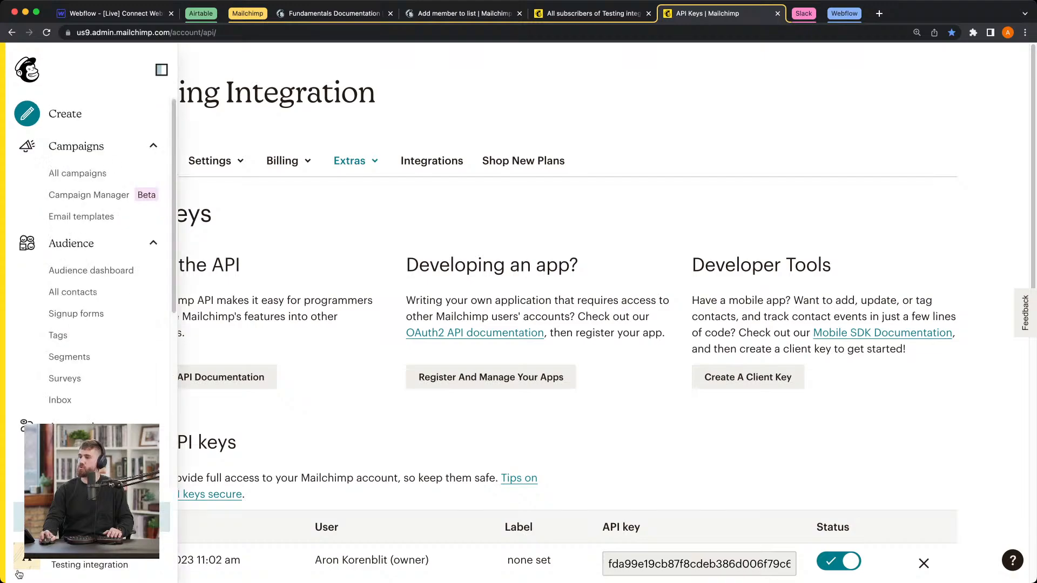
click(47, 566)
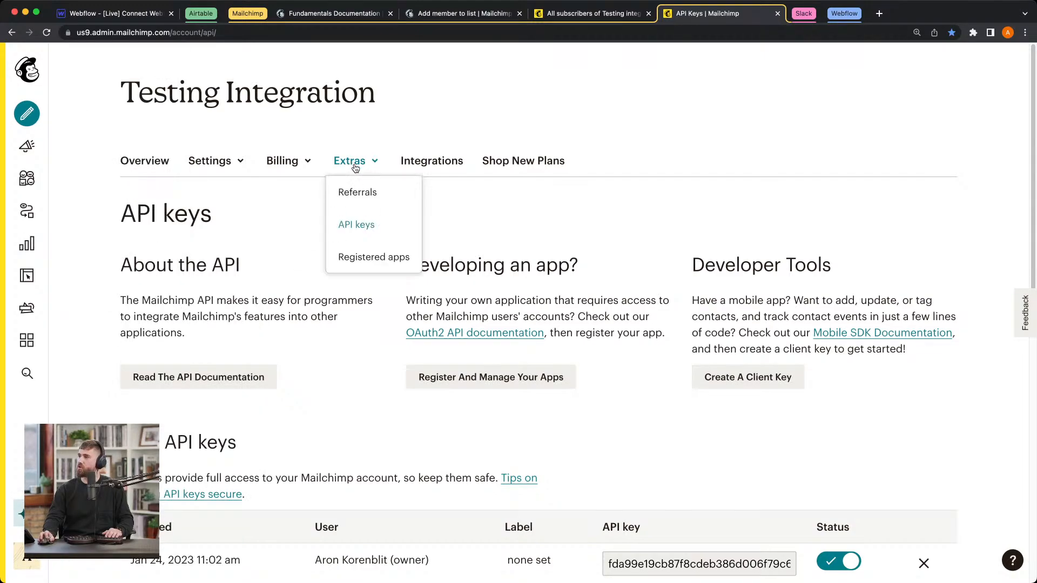
scroll(539, 216, down, 2)
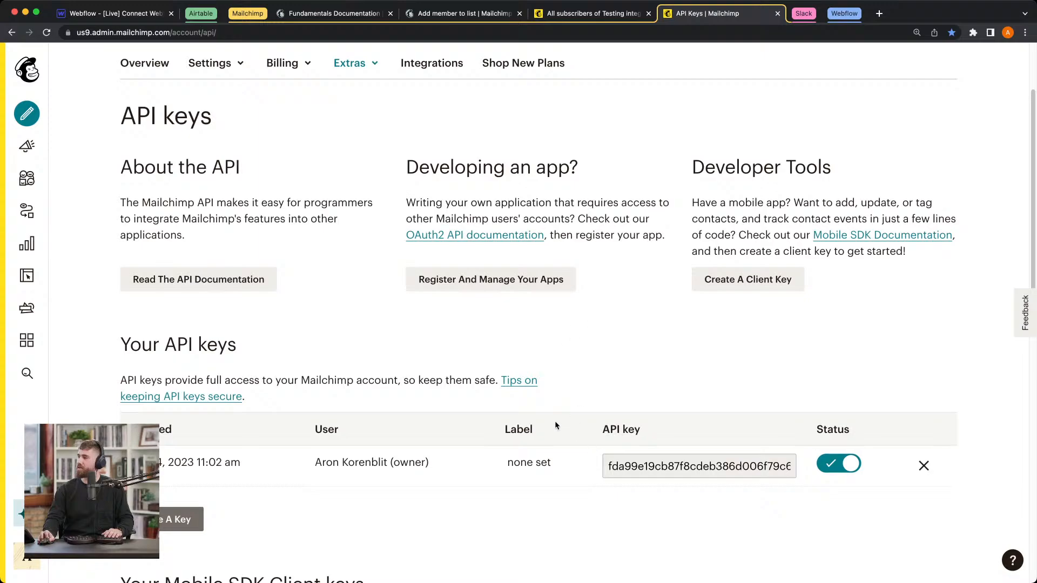
click(643, 468)
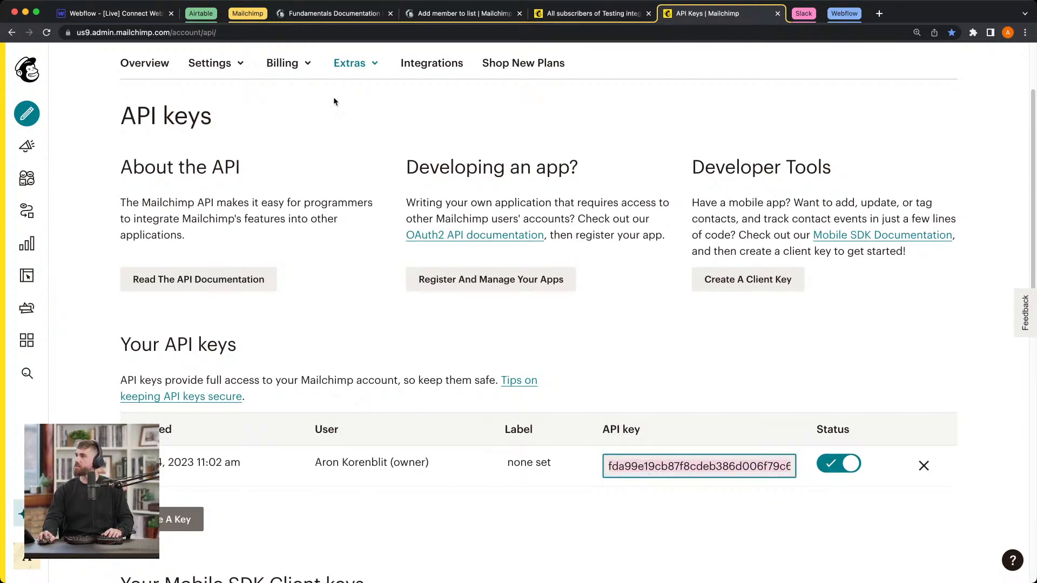
Step: In Webflow, enter "Bearer" plus the copied API key as the Token, compare it with Mailchimp's documentation, and create the credential
click(147, 20)
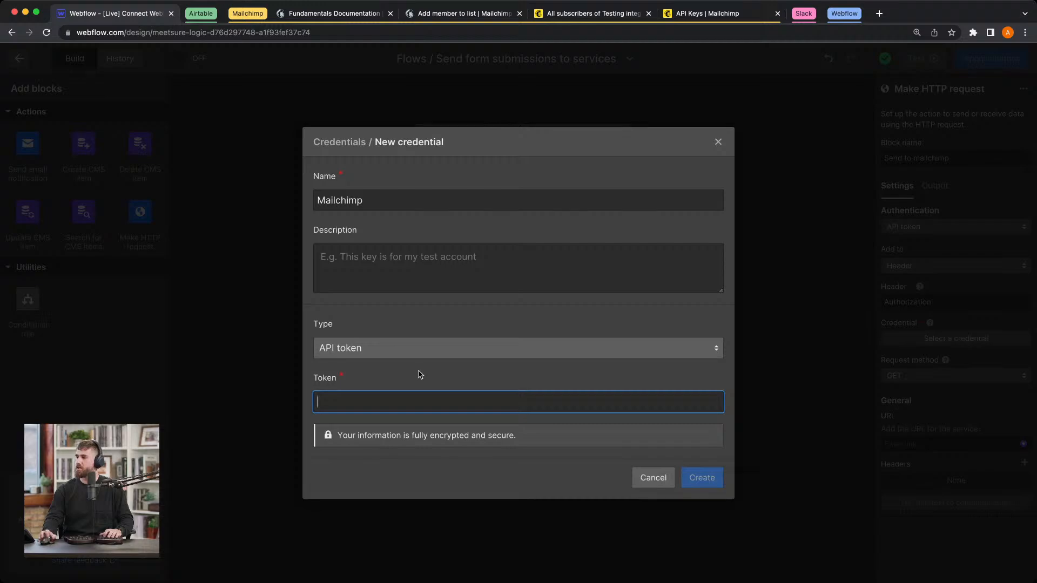
text(bearer)
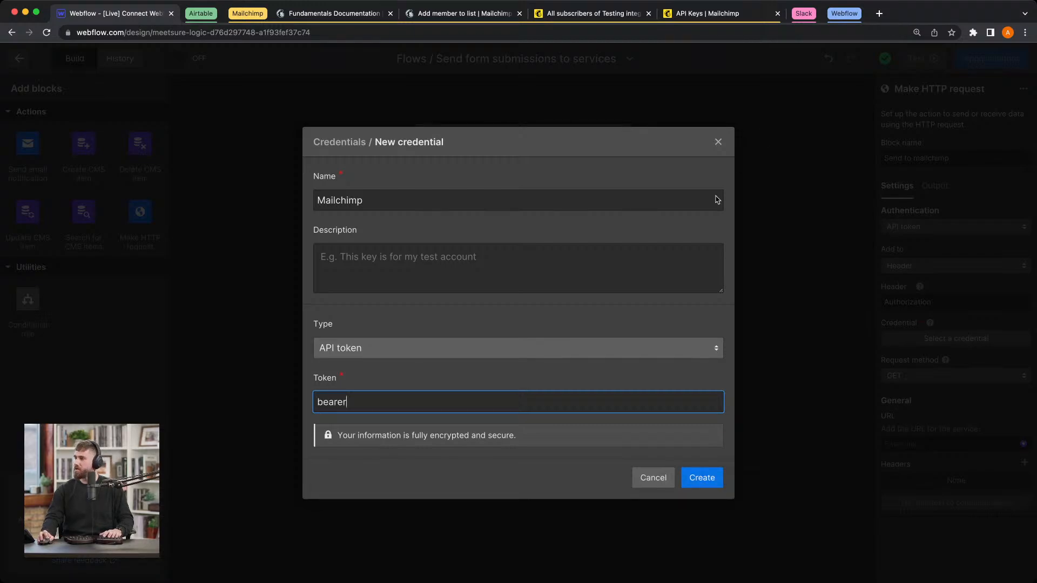
double_click(442, 396)
text(Bearer)
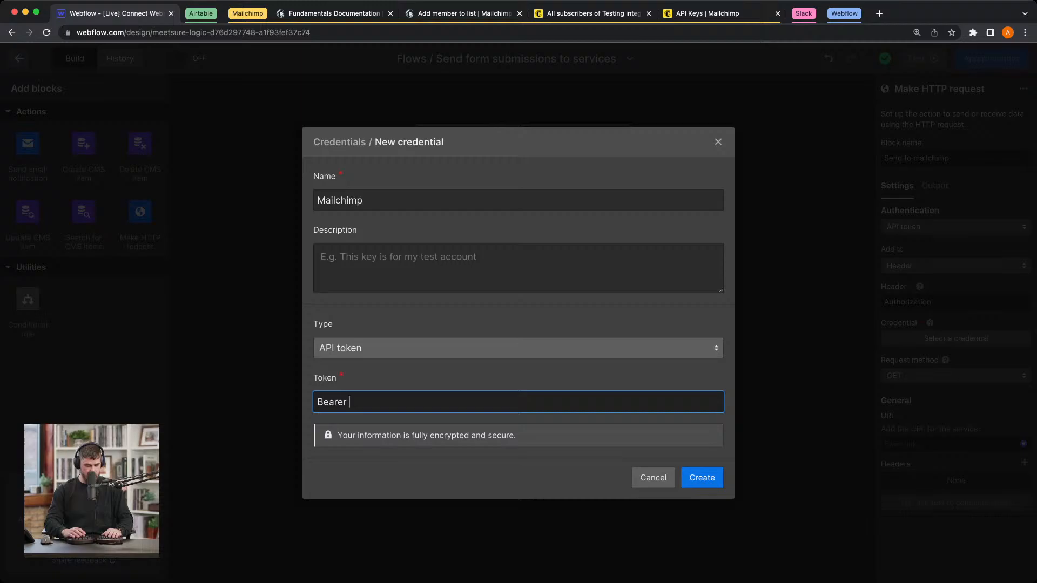
key(super+v)
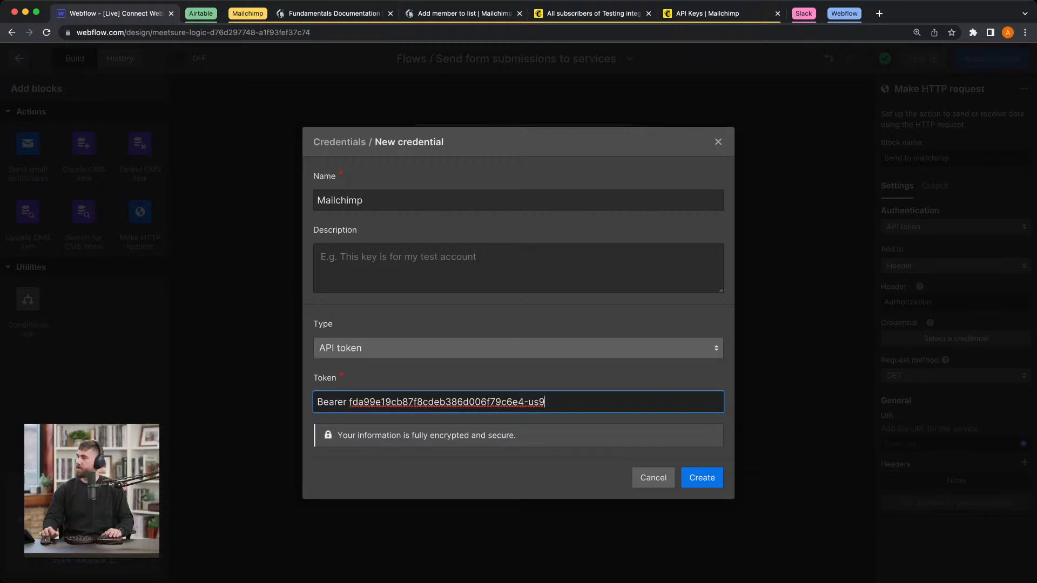
click(334, 13)
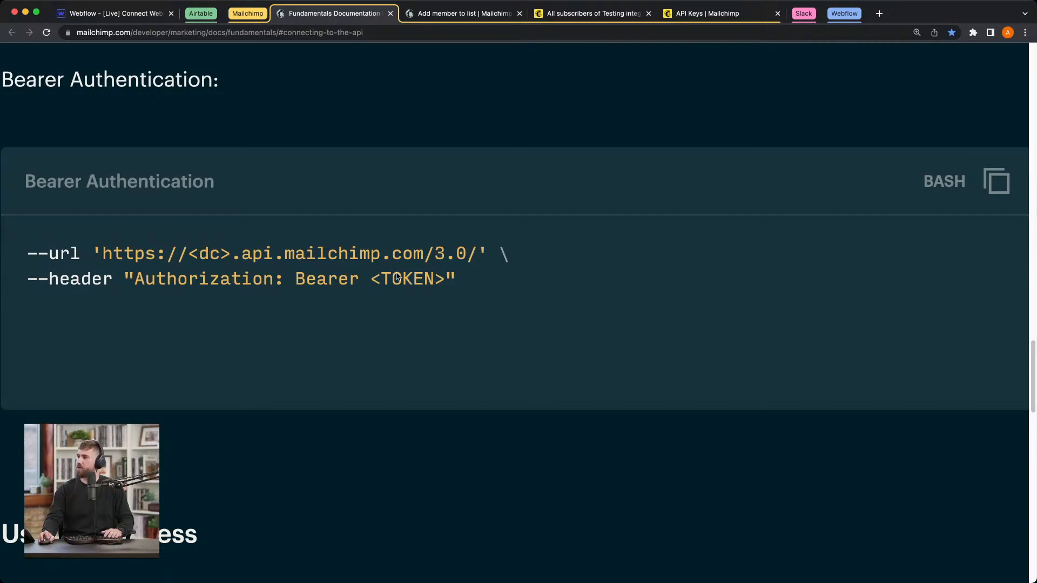
click(126, 14)
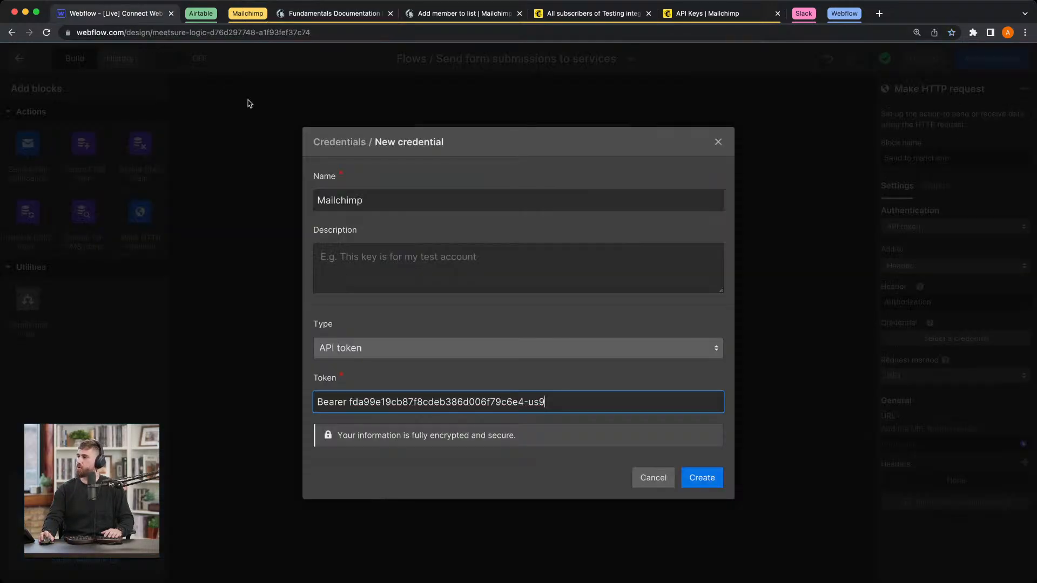
click(697, 480)
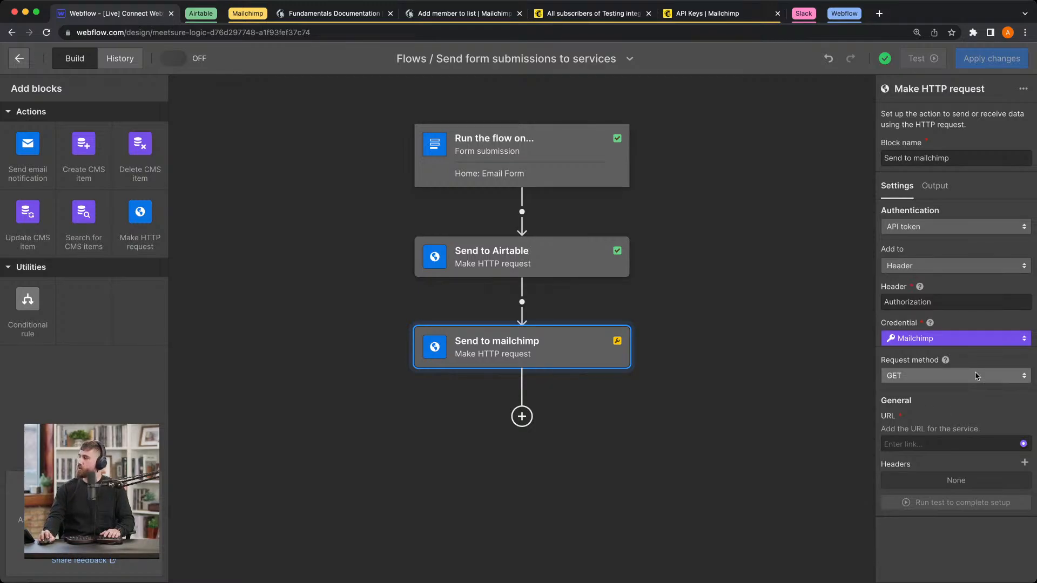
Step: Set the Mailchimp block's request method to POST
scroll(961, 372, up, 5)
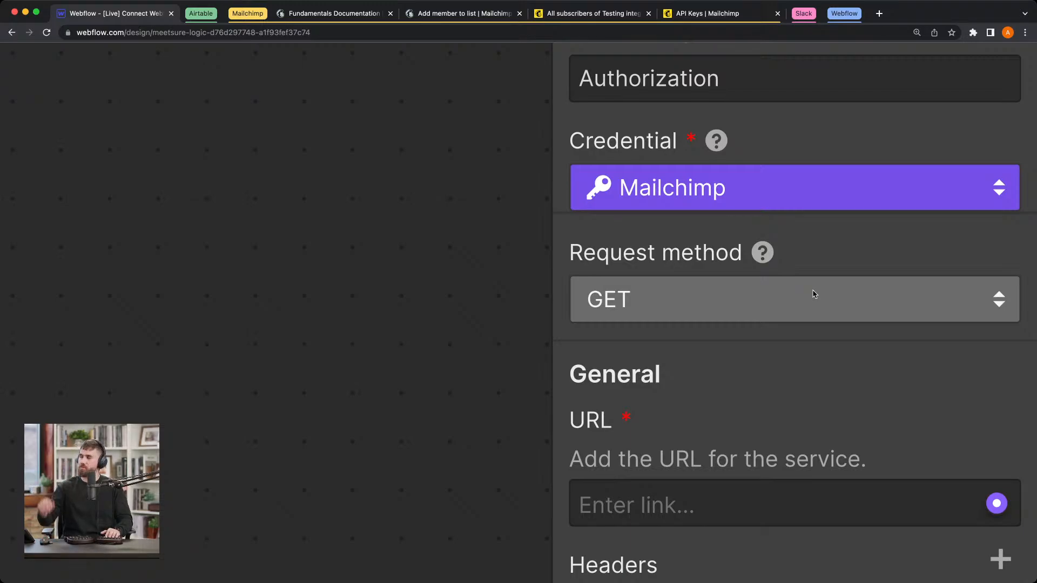
scroll(814, 294, down, 1)
click(820, 287)
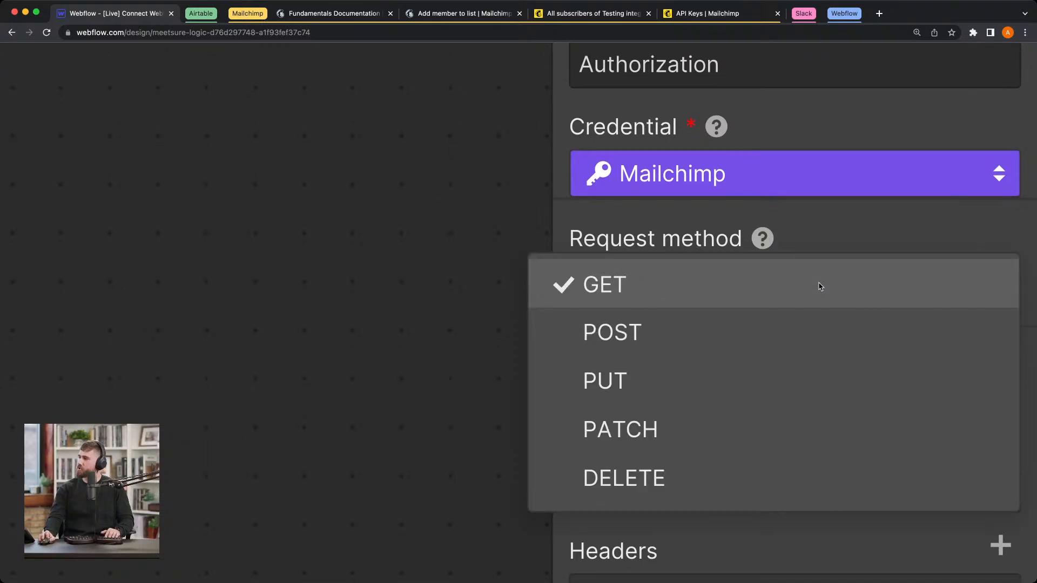
click(805, 330)
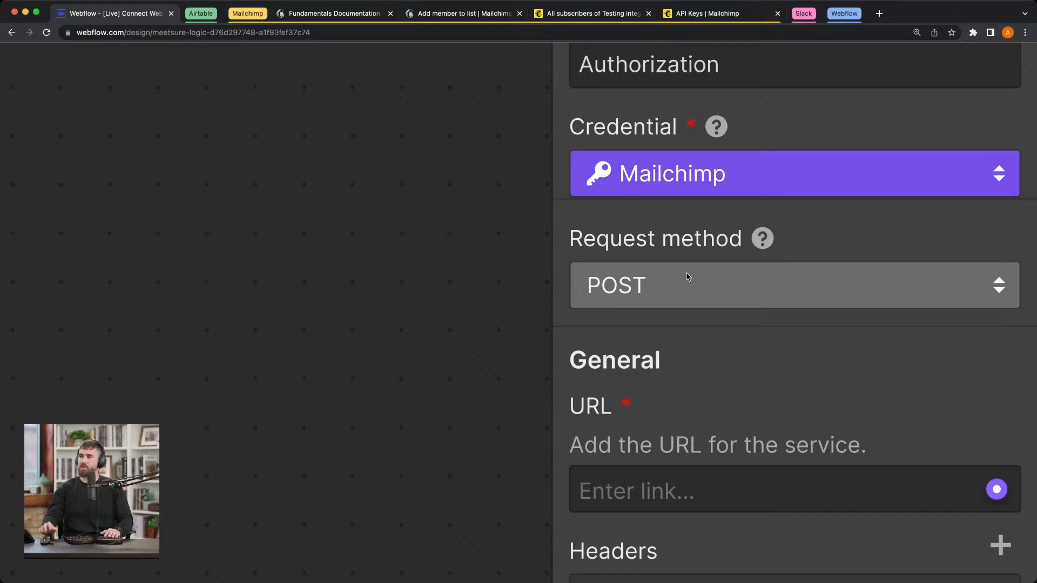
Step: Switch to Mailchimp's Add member to list documentation and examine the POST request's path, query and body parameters
click(459, 15)
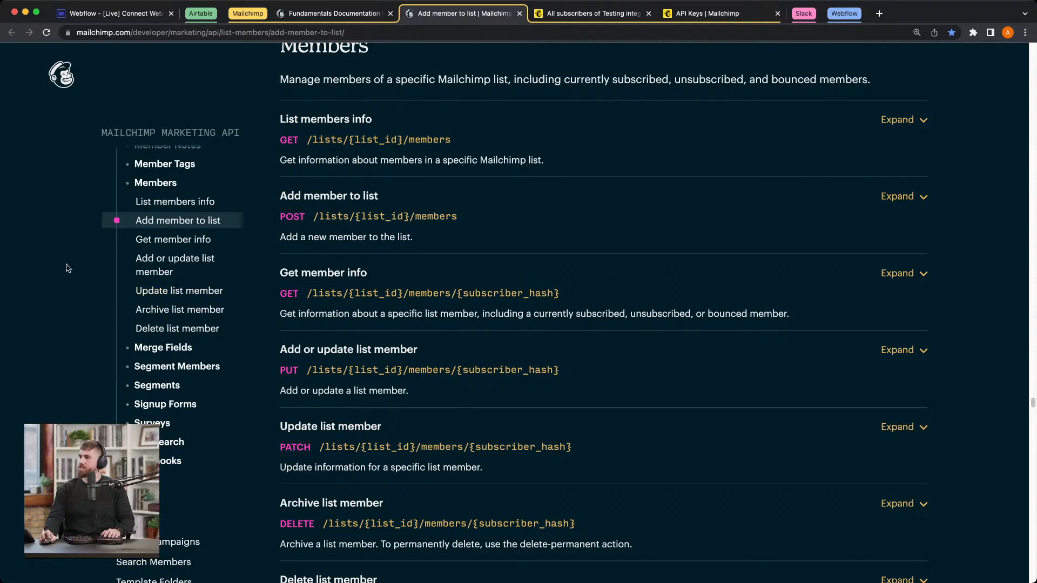
scroll(86, 268, up, 3)
scroll(148, 260, up, 3)
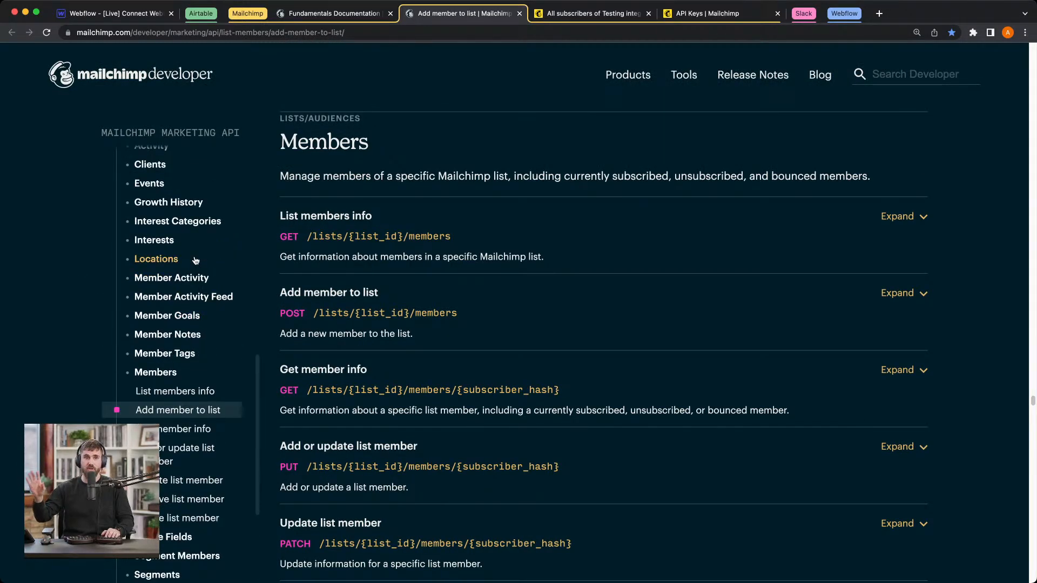
scroll(195, 261, down, 1)
scroll(195, 260, down, 4)
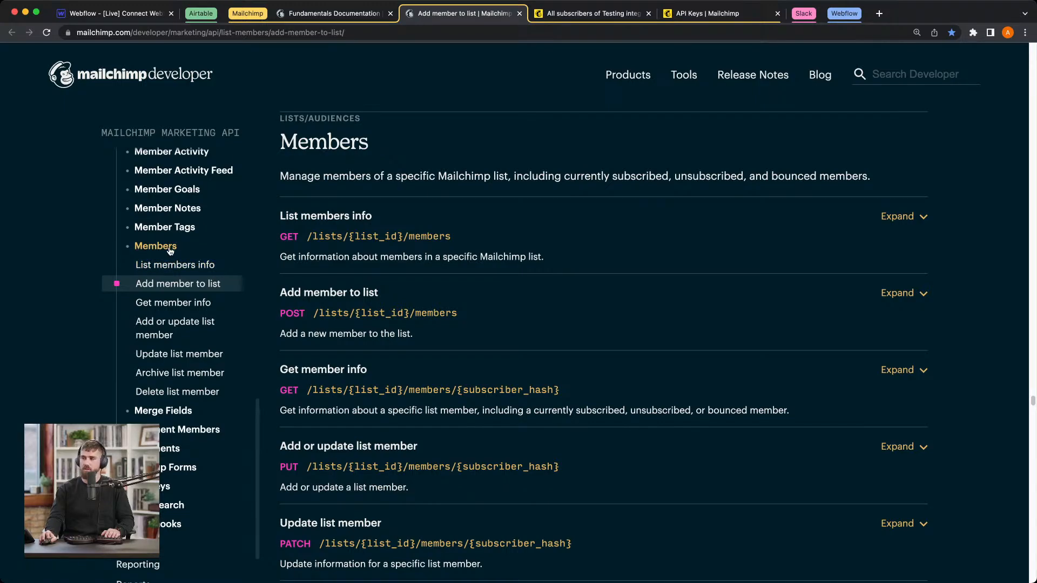
scroll(170, 251, down, 1)
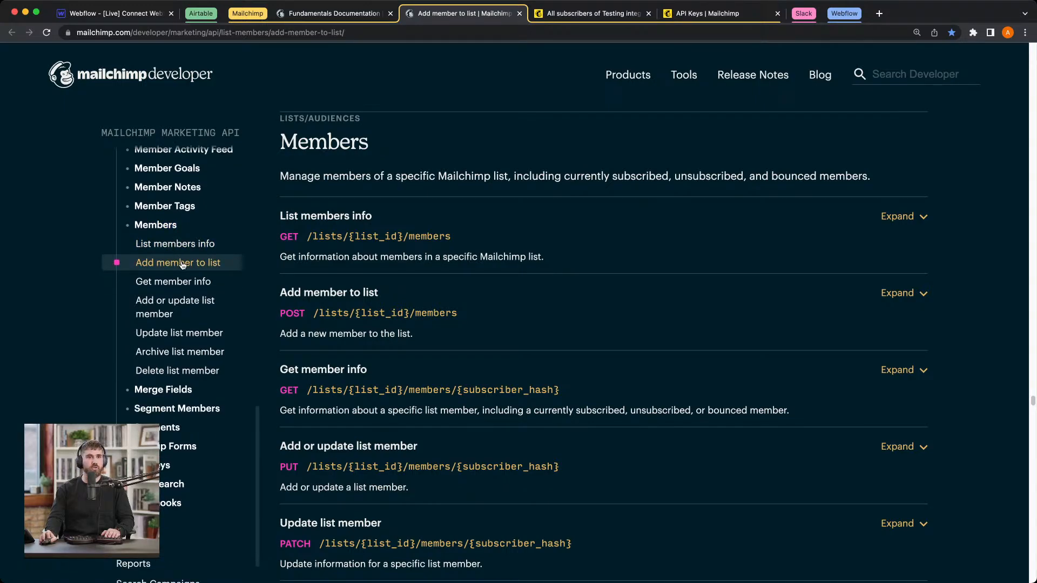
scroll(303, 271, down, 1)
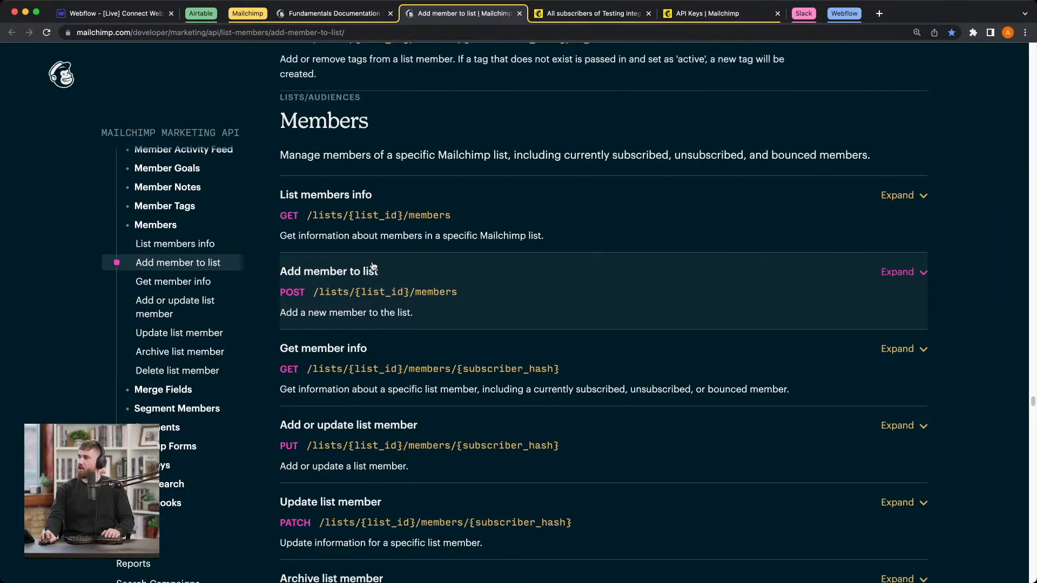
click(553, 300)
scroll(545, 297, down, 4)
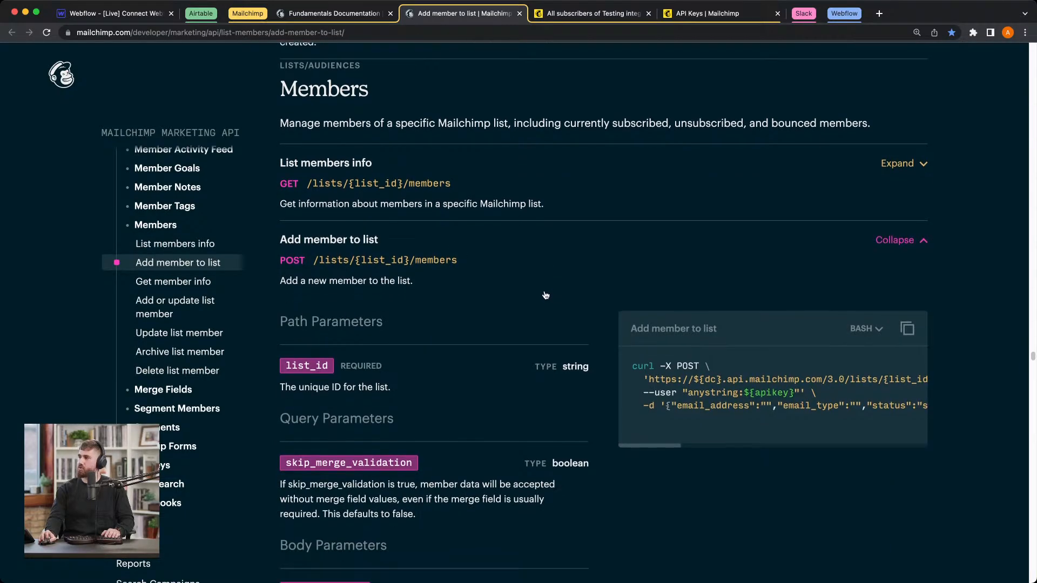
scroll(544, 294, down, 3)
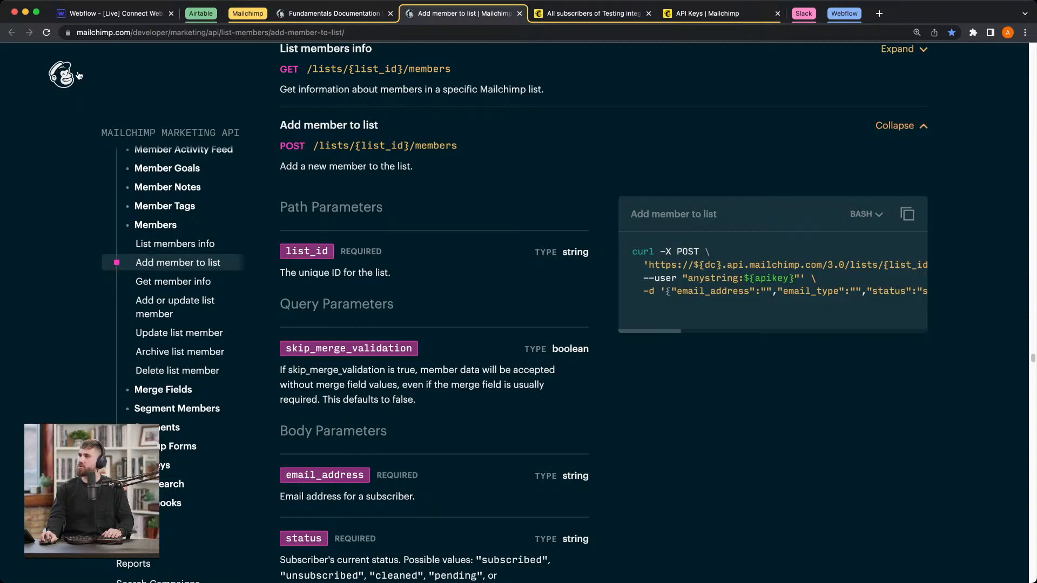
Step: Review the Mailchimp block's URL, Headers and Body fields in Webflow against the Add member to list documentation
click(94, 17)
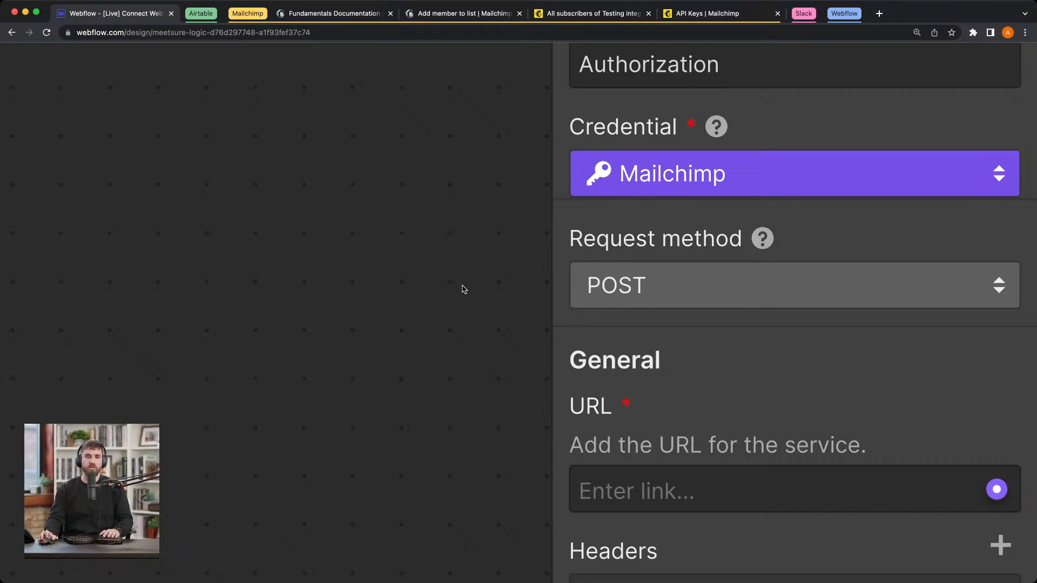
scroll(724, 317, down, 5)
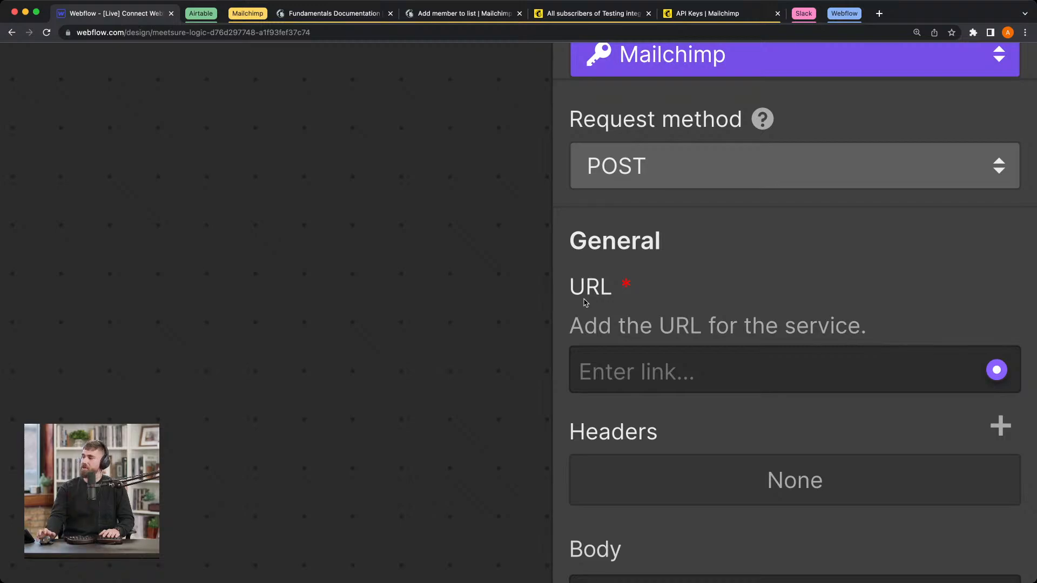
scroll(585, 303, down, 1)
scroll(585, 302, down, 3)
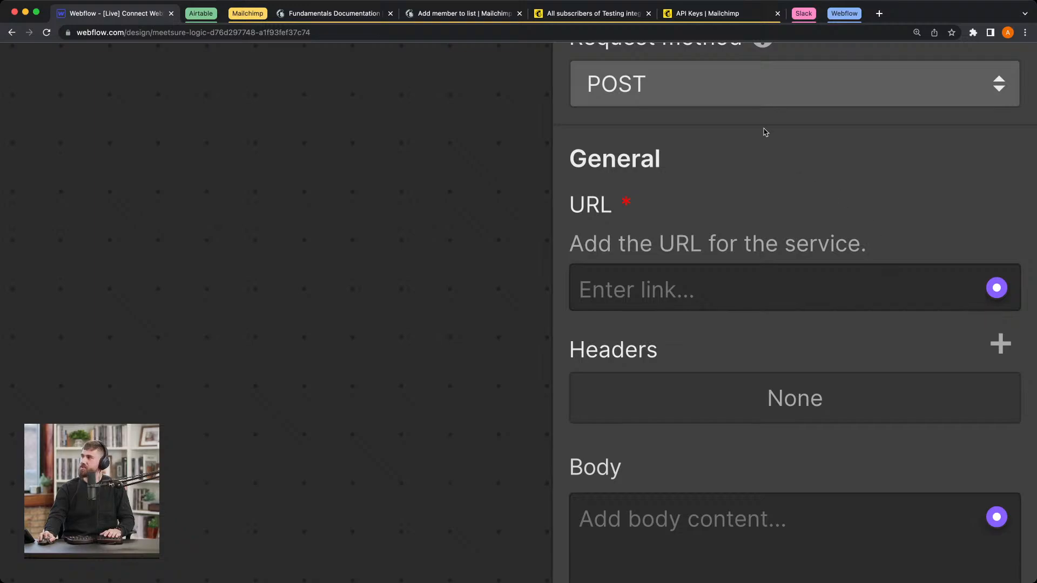
click(478, 17)
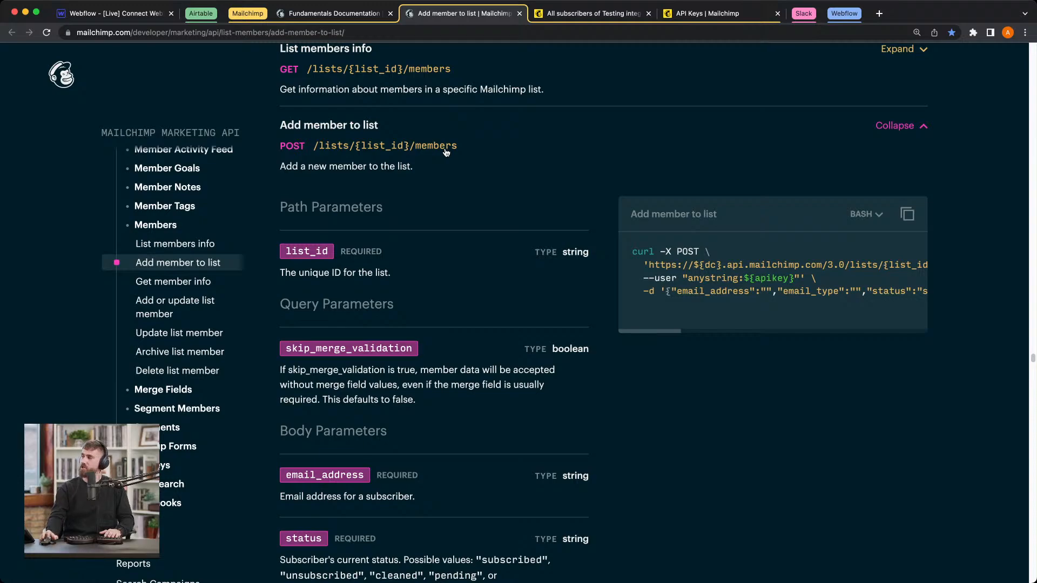
Step: Examine the Bearer Authentication base URL and its <dc> placeholder in Mailchimp's Fundamentals documentation, and find the data center prefix in the audience page's web address
click(356, 15)
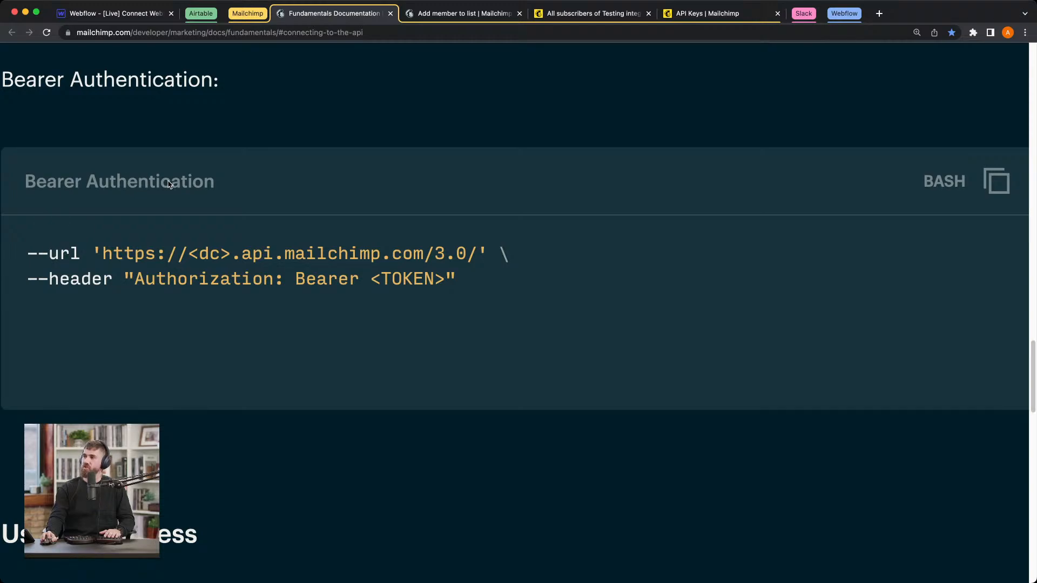
drag(104, 256, 181, 260)
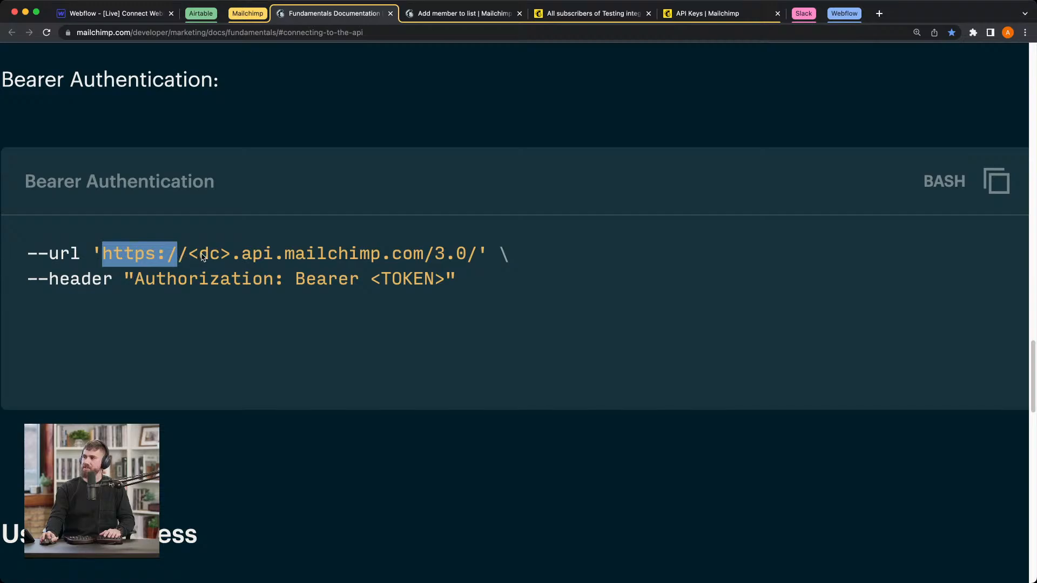
click(201, 259)
double_click(208, 260)
click(225, 260)
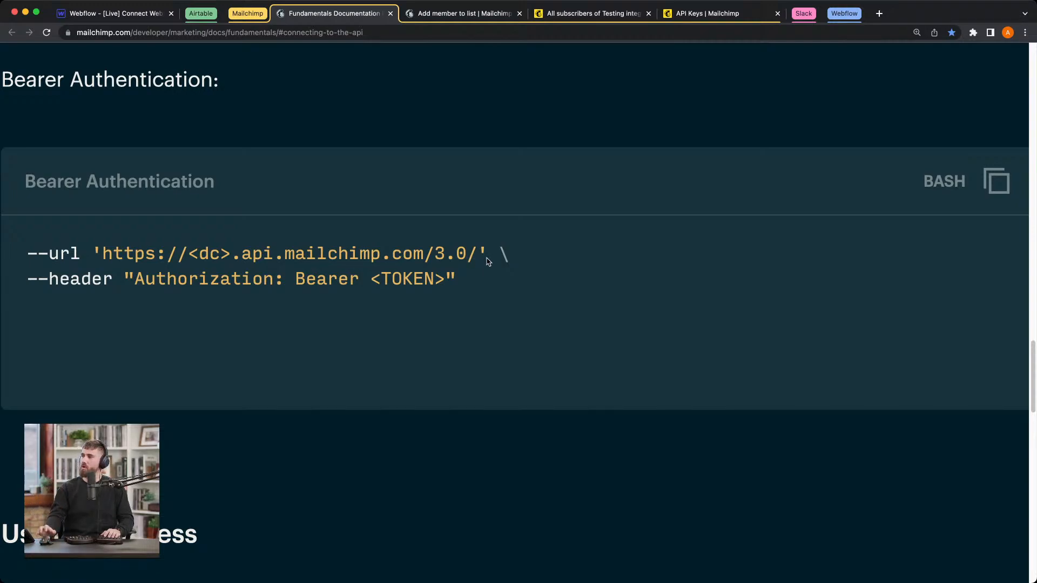
drag(191, 256, 228, 253)
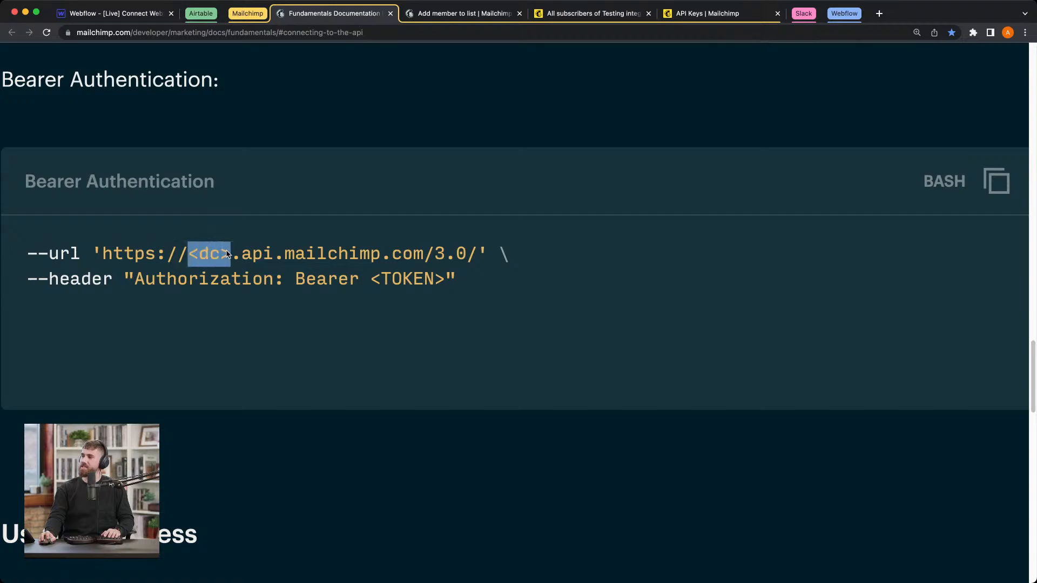
click(228, 254)
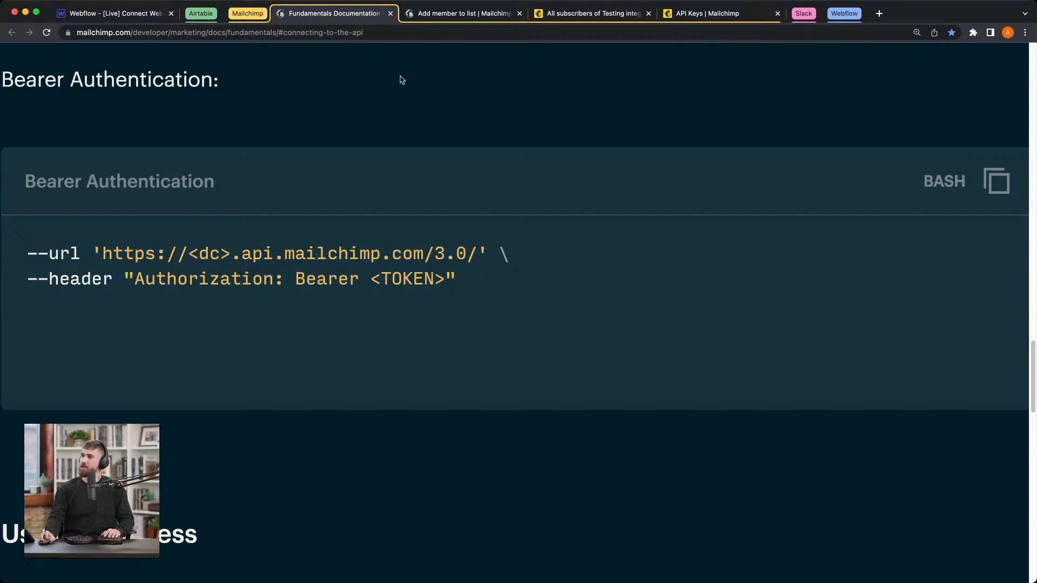
click(611, 18)
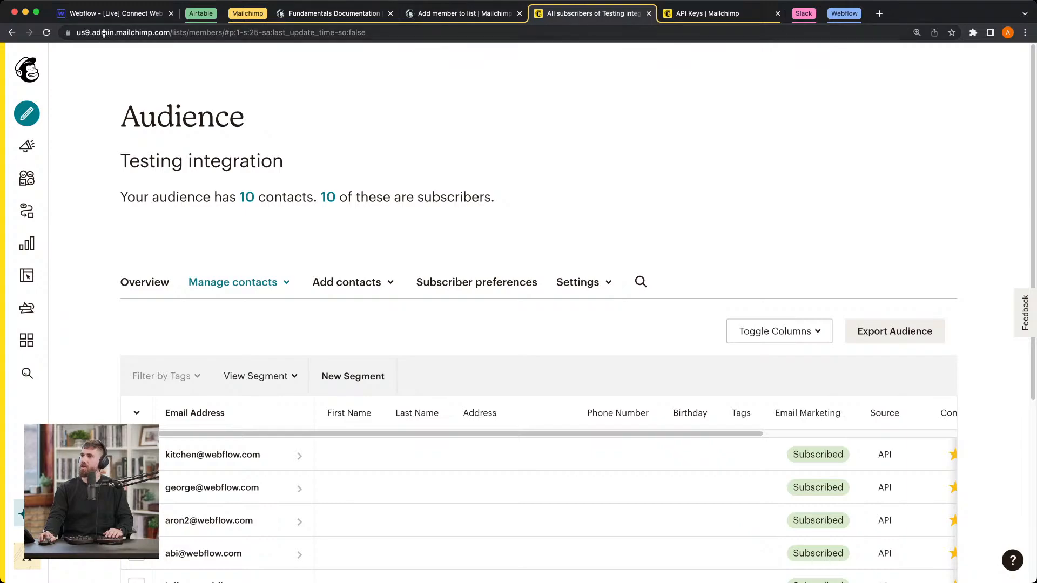
double_click(85, 33)
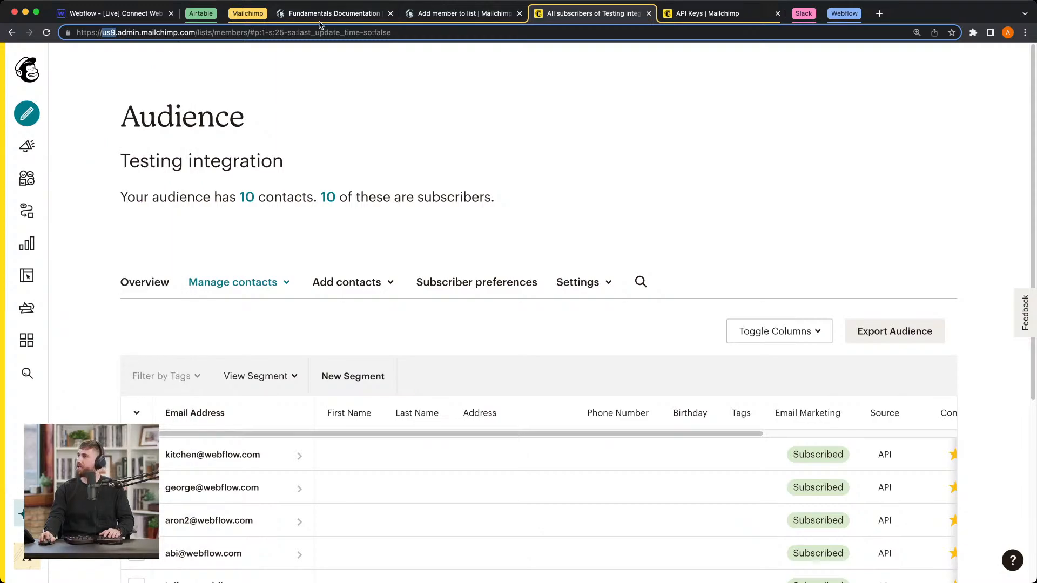
click(427, 17)
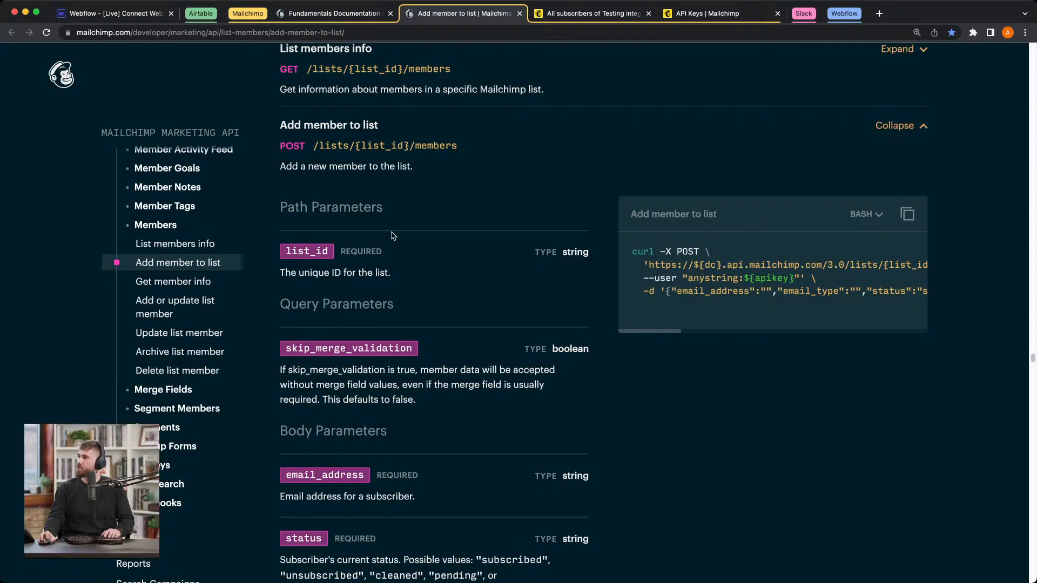
click(320, 14)
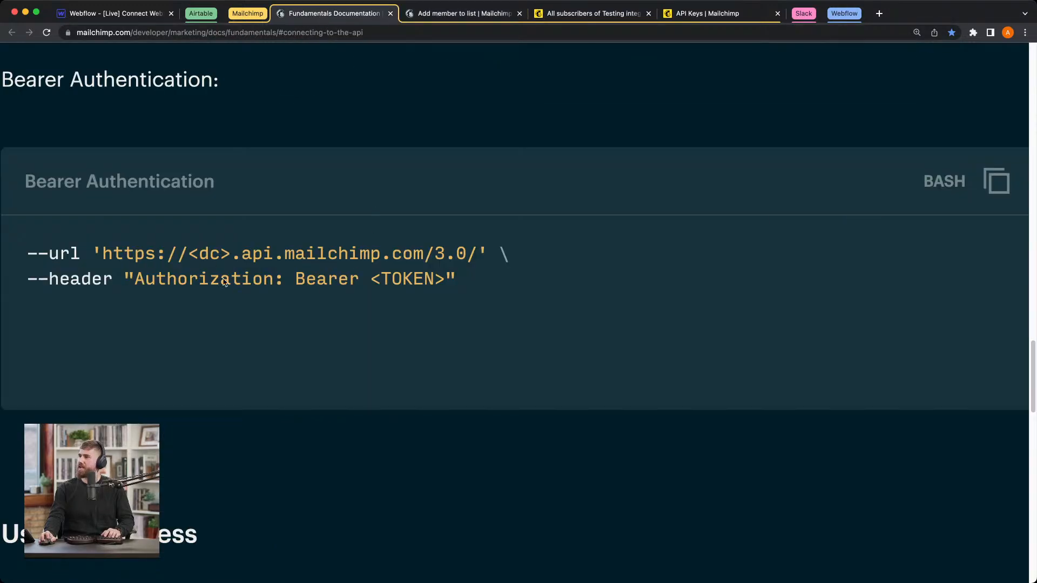
drag(104, 255, 463, 261)
key(super+c)
click(117, 13)
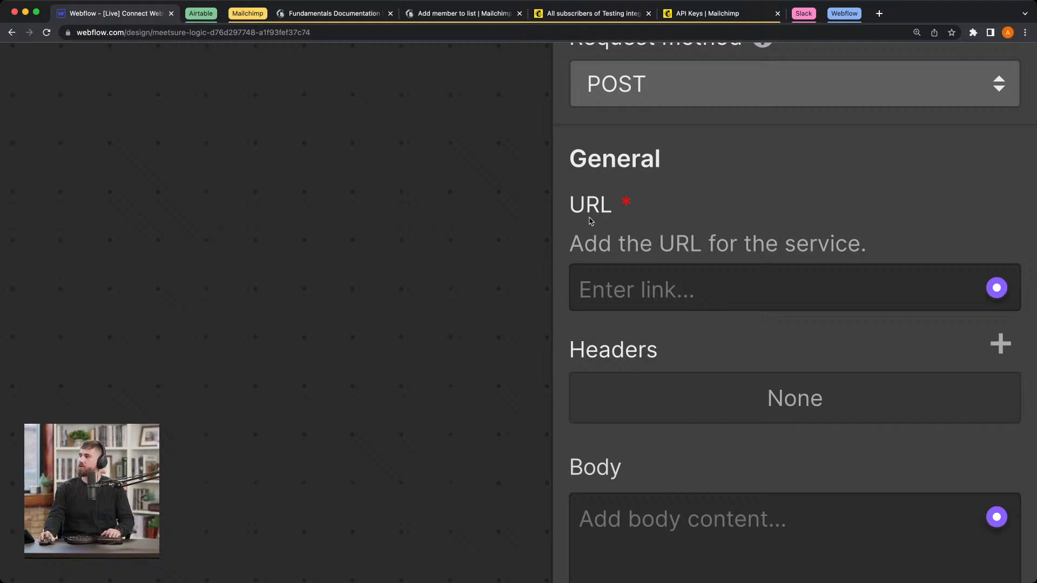
click(711, 292)
key(super+v)
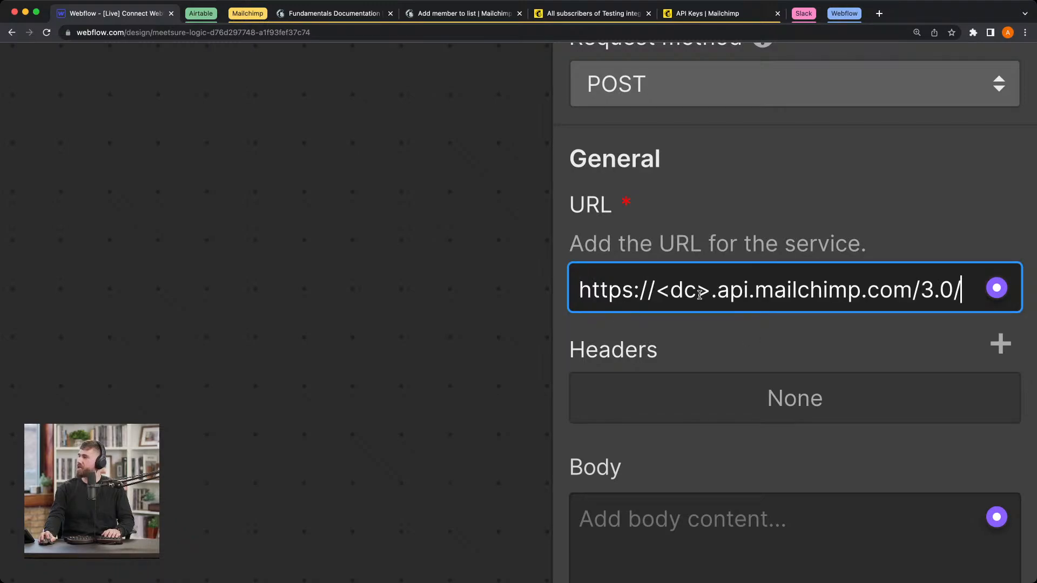
Step: Replace the <dc> placeholder in the block's URL with us9
double_click(701, 292)
drag(702, 292, 656, 292)
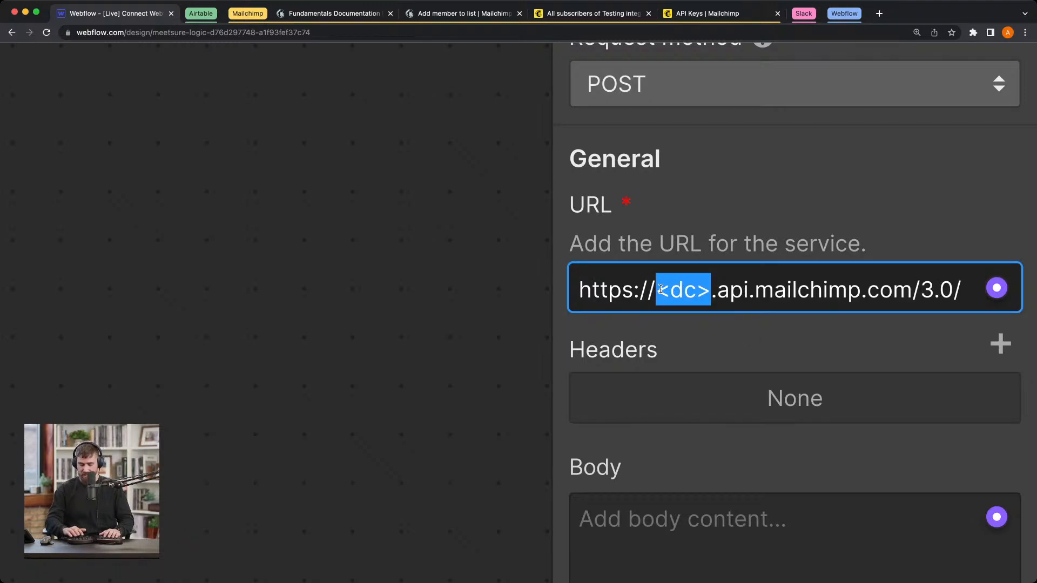
text(us9)
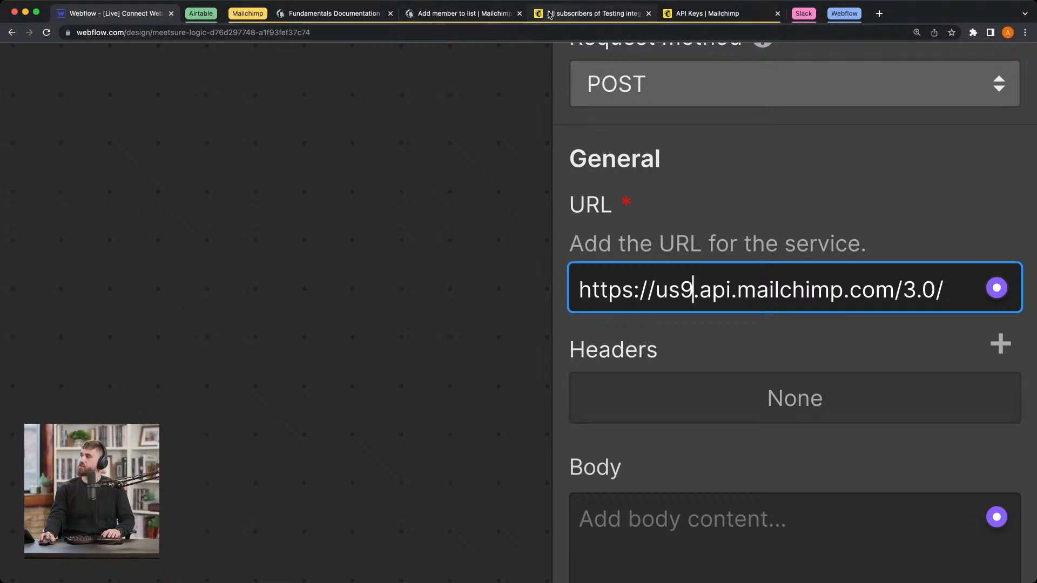
Step: Switch to the Mailchimp account, open the Testing integration audience's name and defaults settings, and locate the Audience ID
click(485, 19)
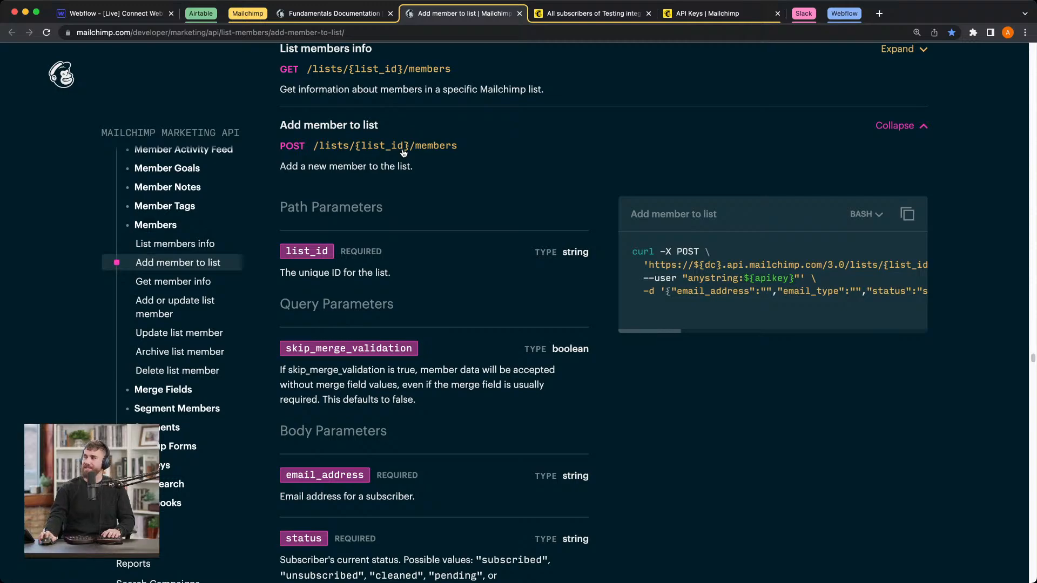
click(619, 16)
scroll(549, 163, down, 1)
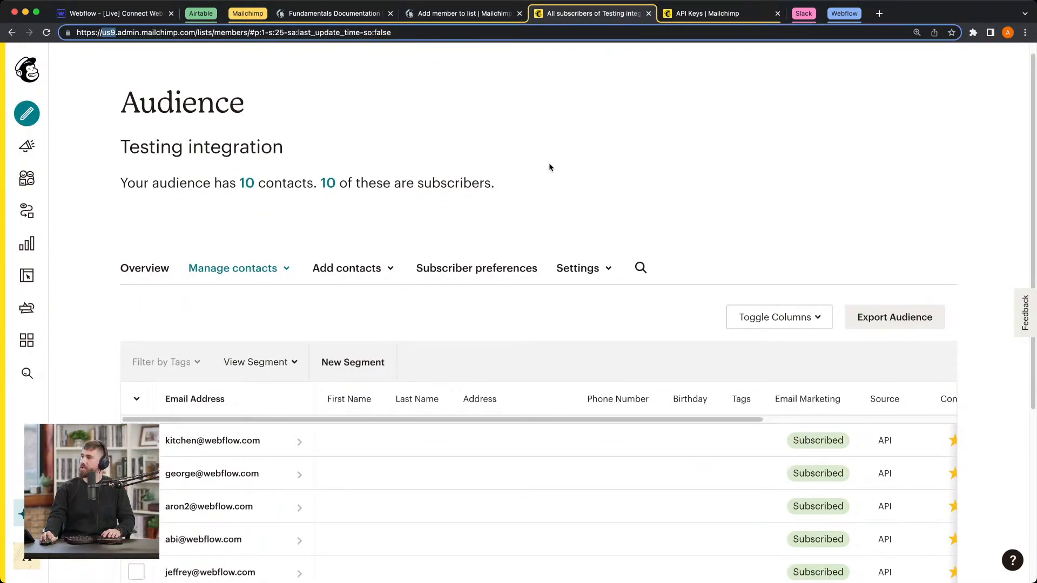
click(593, 266)
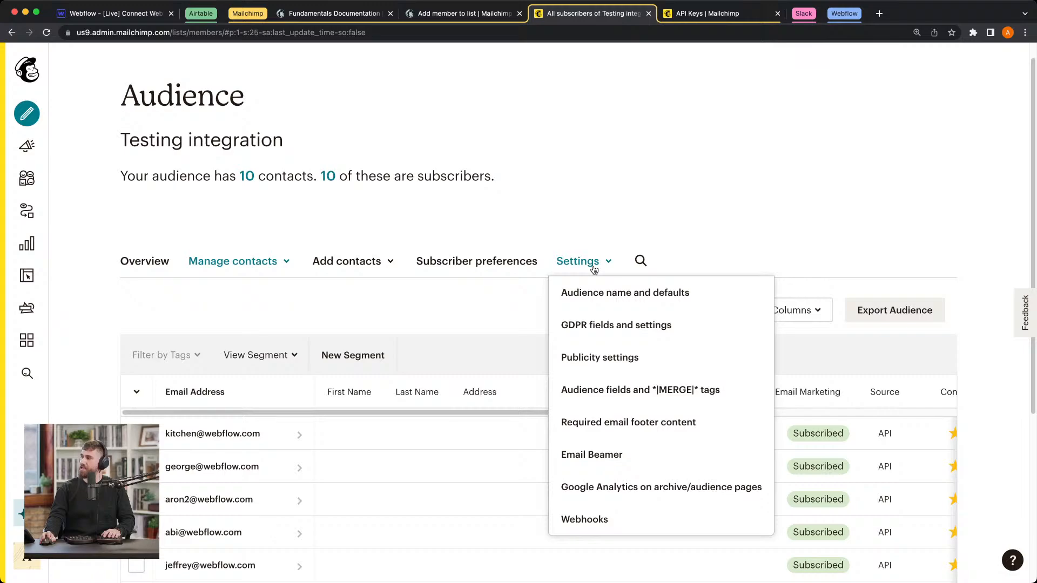
click(621, 297)
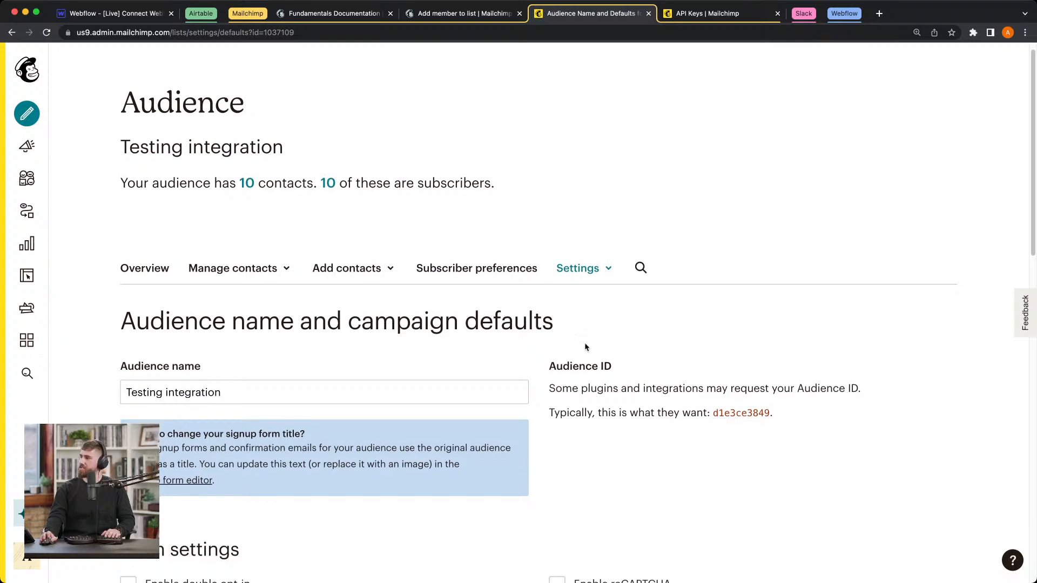
drag(780, 411, 714, 413)
click(778, 410)
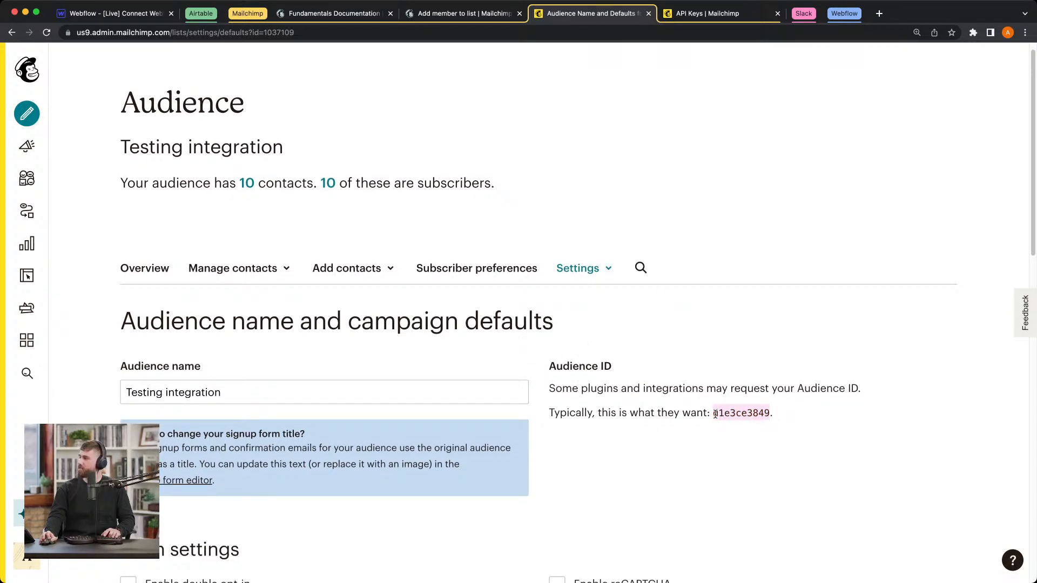
Step: Copy the path /lists/{list_id}/members from the Add member to list documentation and insert it after 3.0 in the block's URL in Webflow
click(454, 15)
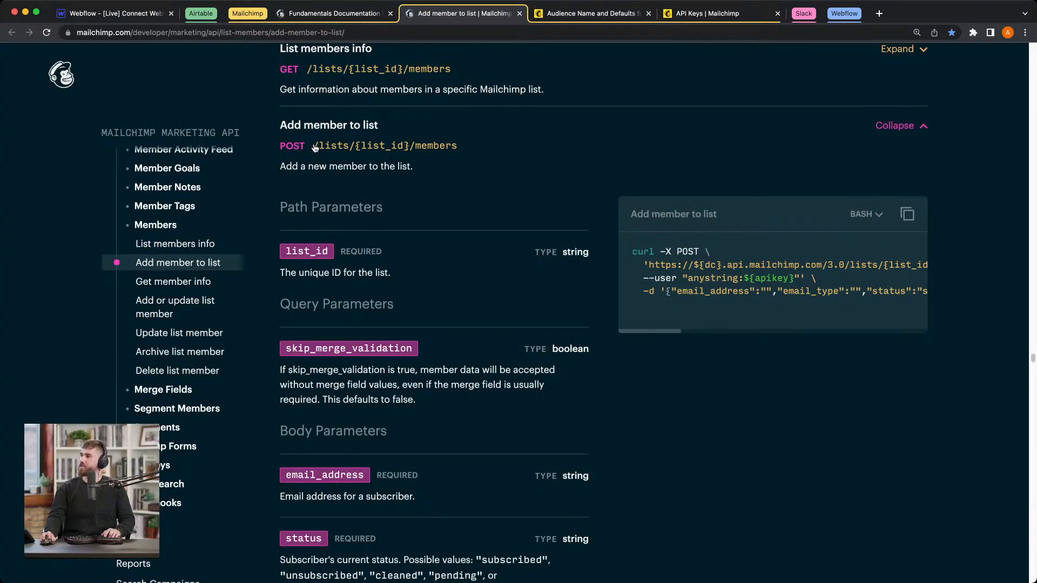
drag(315, 148, 470, 149)
key(super+c)
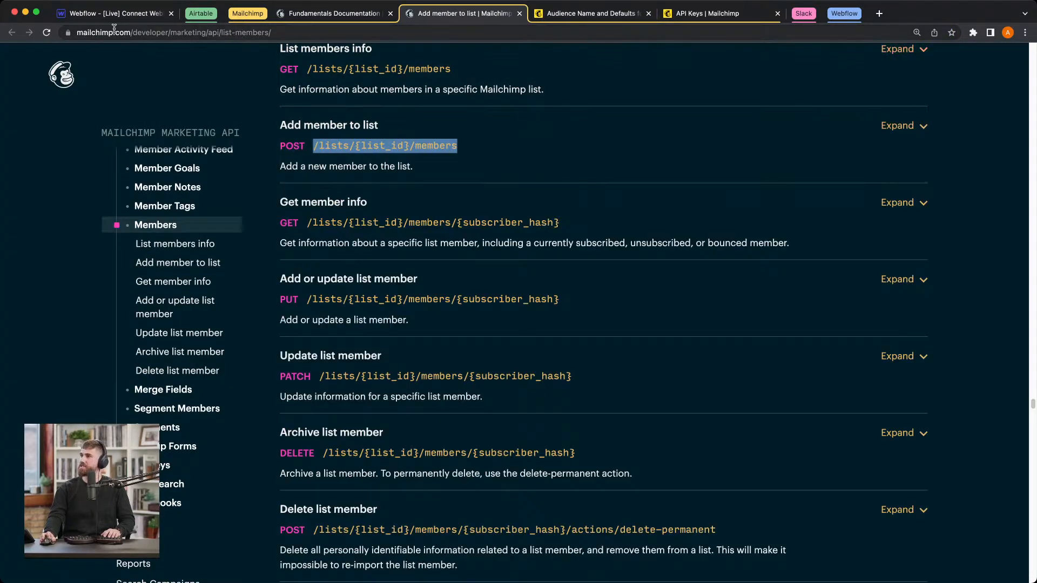
click(108, 13)
click(937, 289)
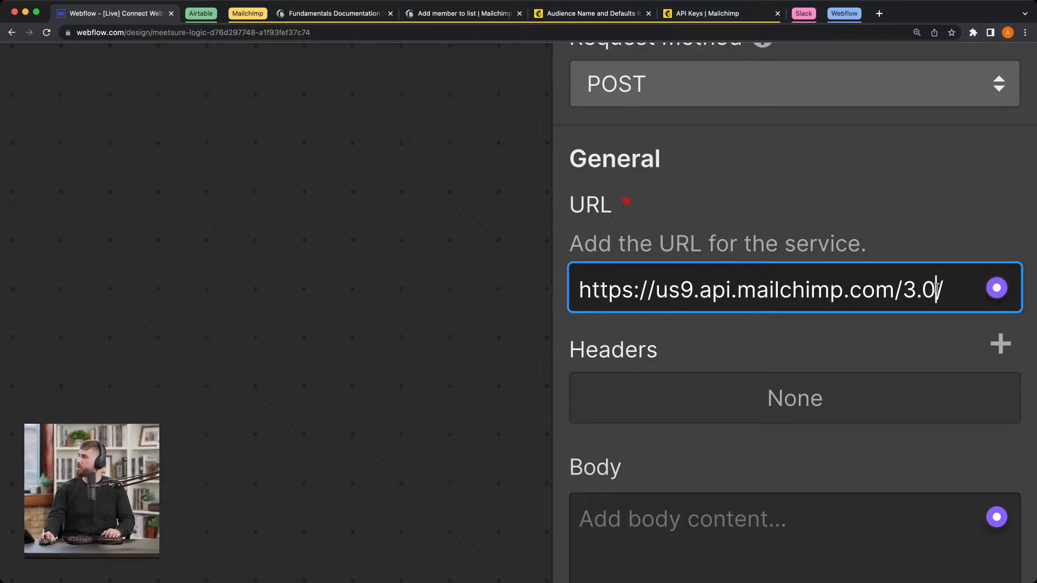
key(super+v)
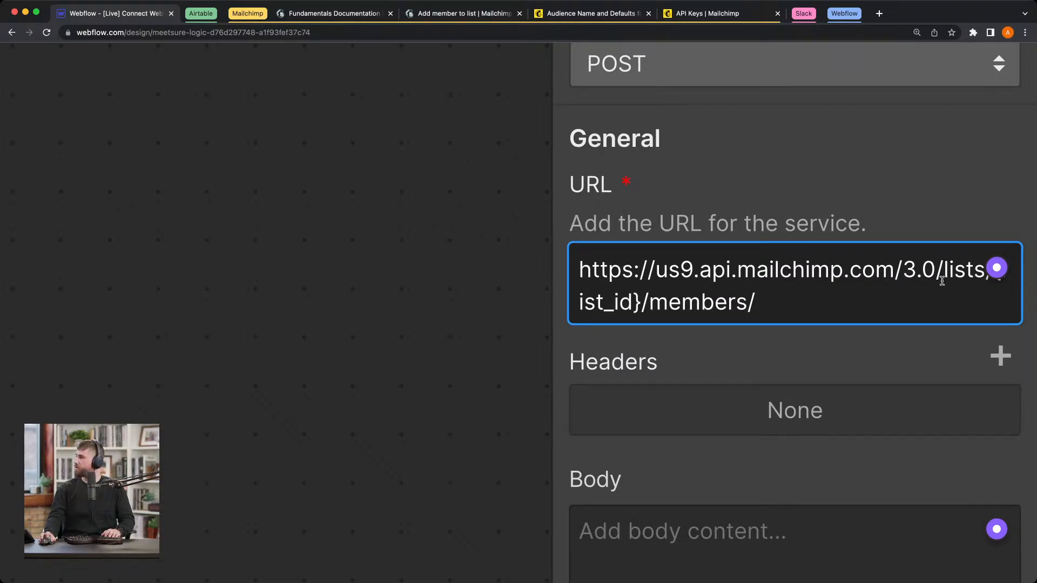
Step: Replace the {list_id} placeholder in the block's URL with the Audience ID from the Mailchimp audience settings
drag(643, 302, 984, 285)
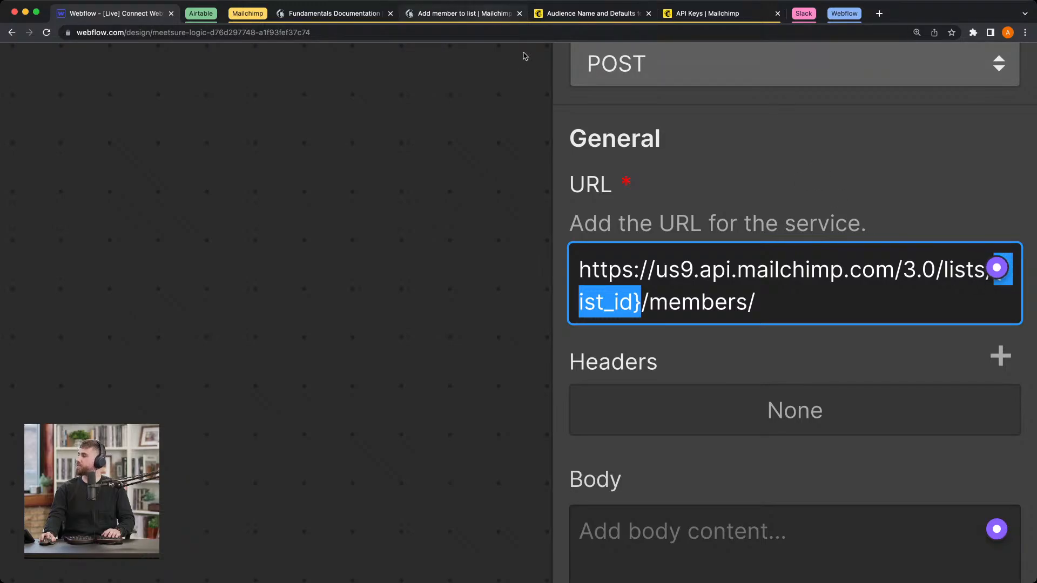
click(615, 14)
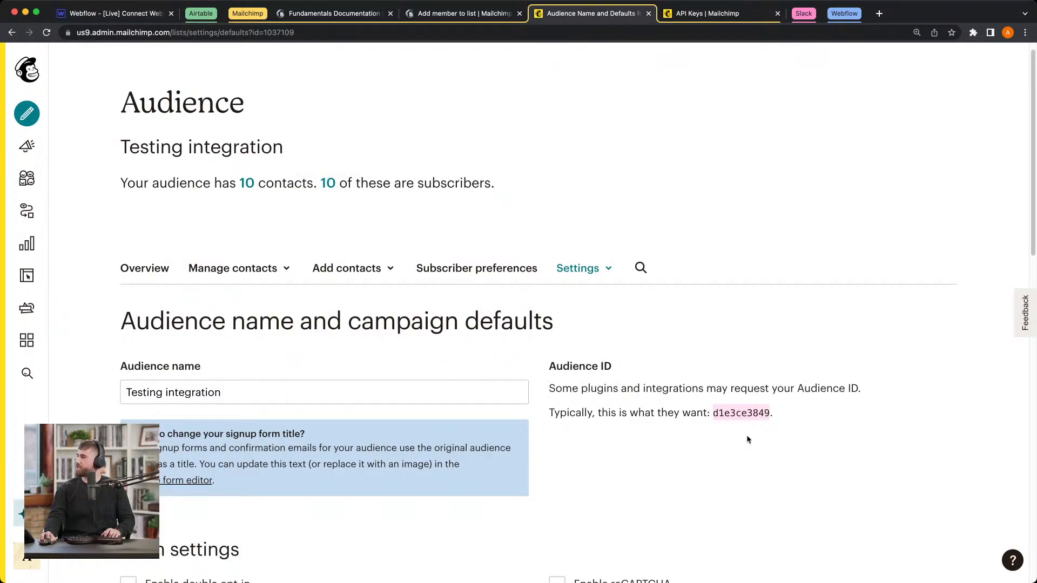
click(73, 16)
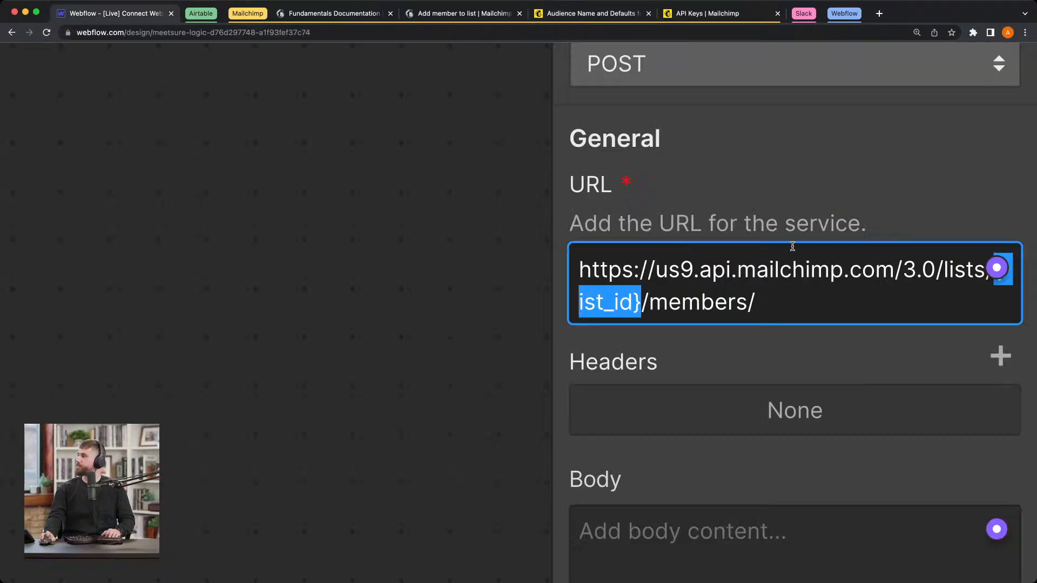
text(d1e3ce3849)
Step: Put the block's complete Mailchimp URL into the browser's address bar to read it in full, staying on the Webflow page
drag(846, 297, 578, 250)
key(super+c)
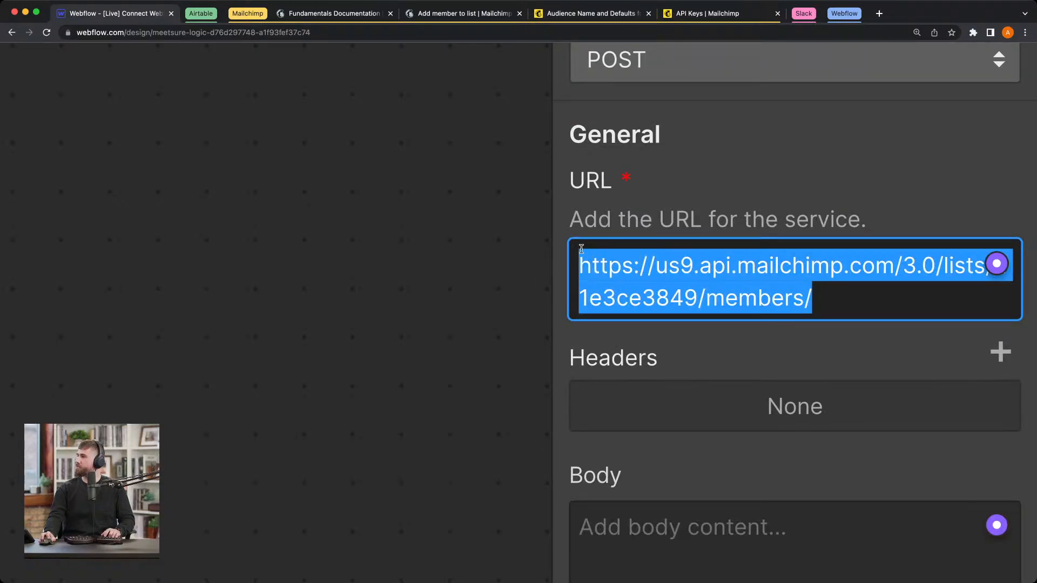
click(338, 32)
key(super+v)
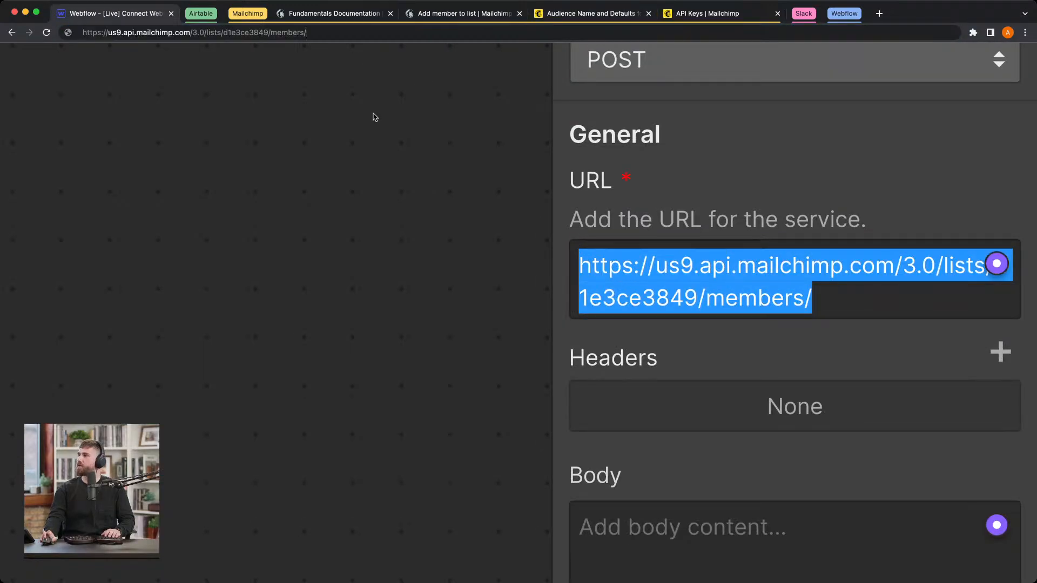
key(Return)
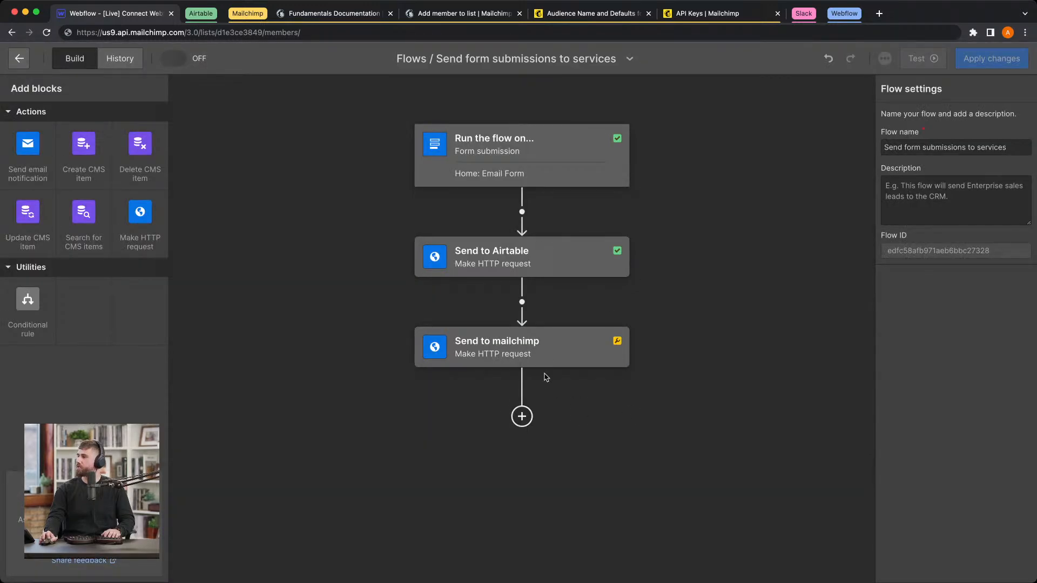
click(538, 351)
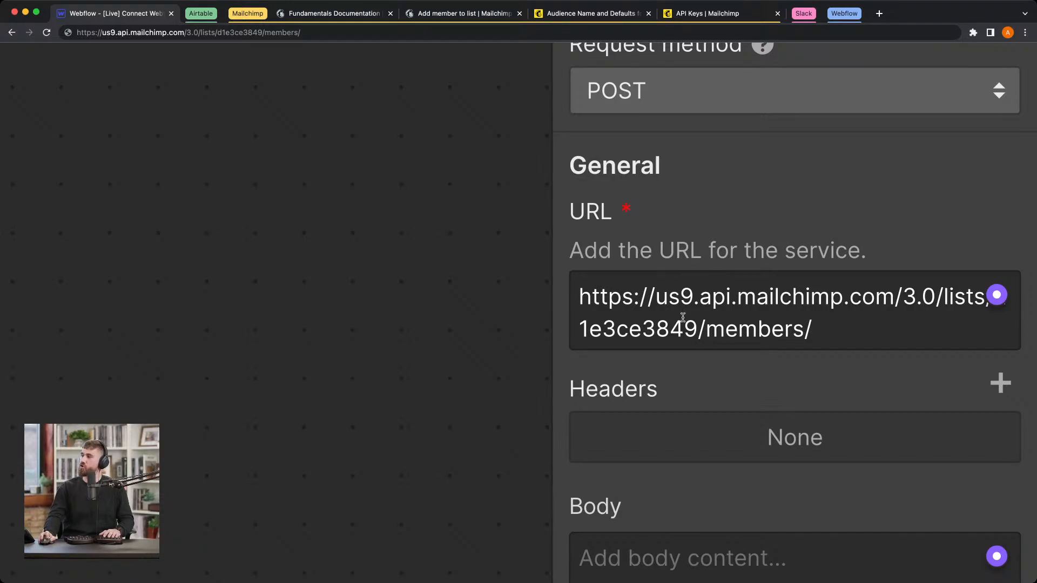
Step: Expand the Add member to list entry in the Mailchimp documentation and examine its path parameters and sample POST request
scroll(683, 318, down, 1)
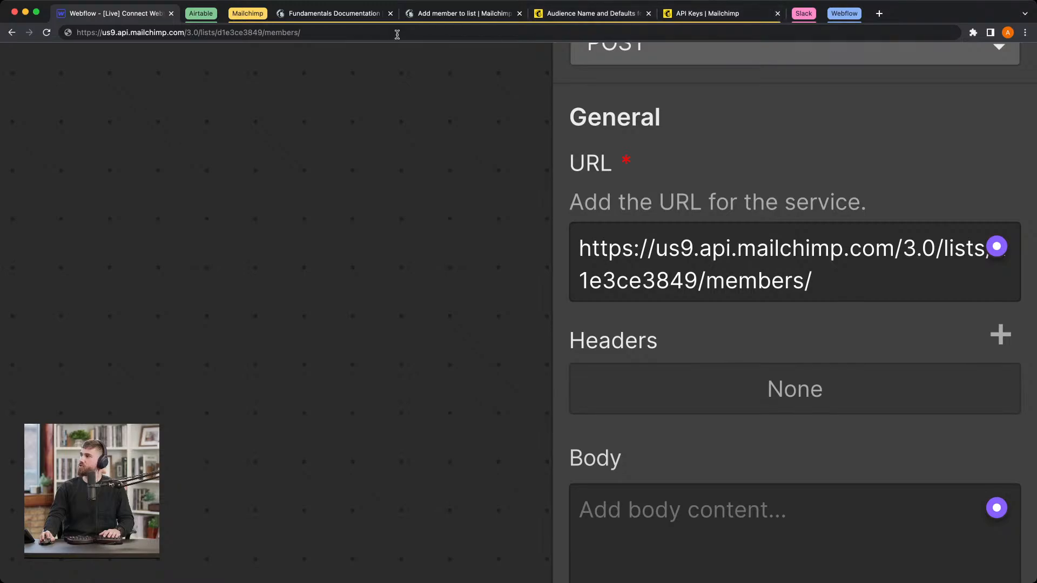
click(443, 20)
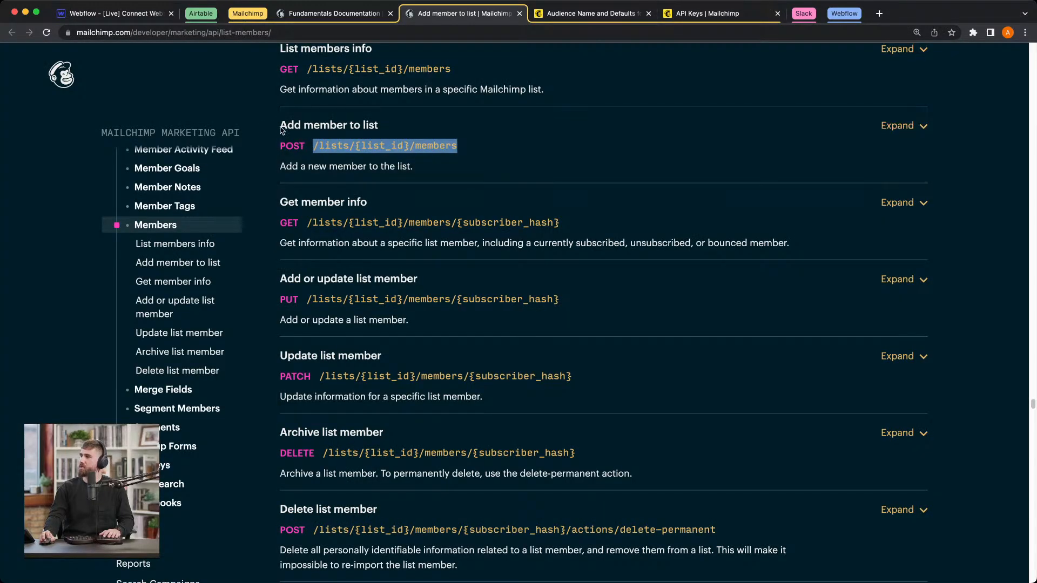
click(289, 142)
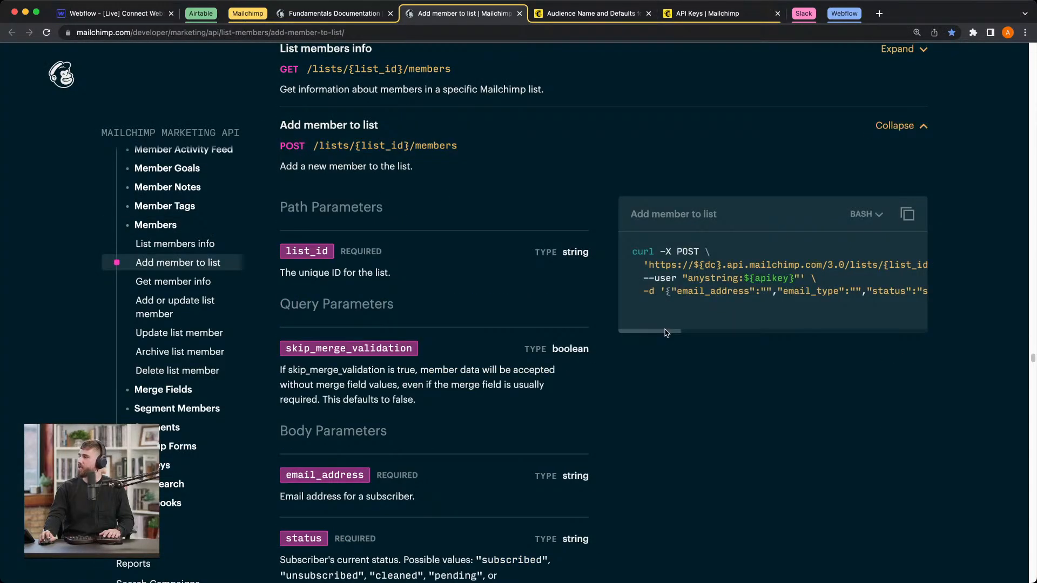
mouse_move(667, 333)
mouse_down()
mouse_move(743, 330)
mouse_move(669, 331)
mouse_up()
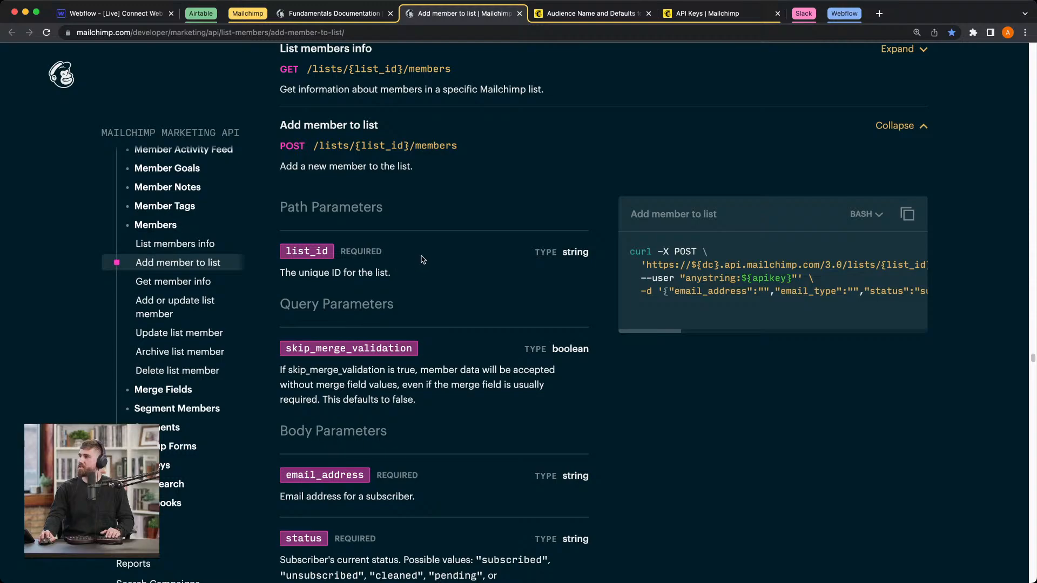
scroll(413, 227, down, 1)
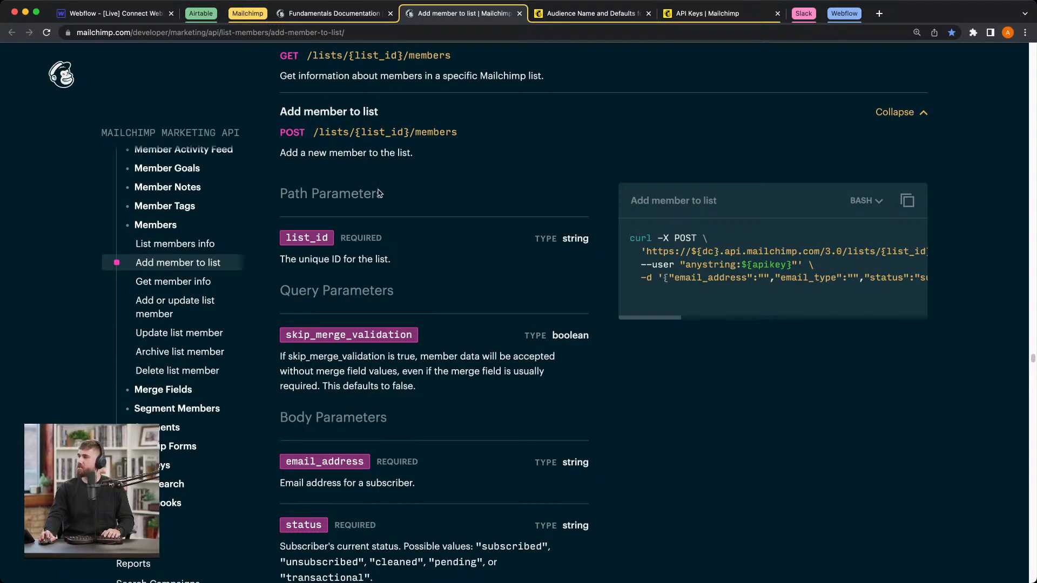
mouse_move(671, 320)
mouse_down()
mouse_move(764, 316)
mouse_move(652, 315)
mouse_up()
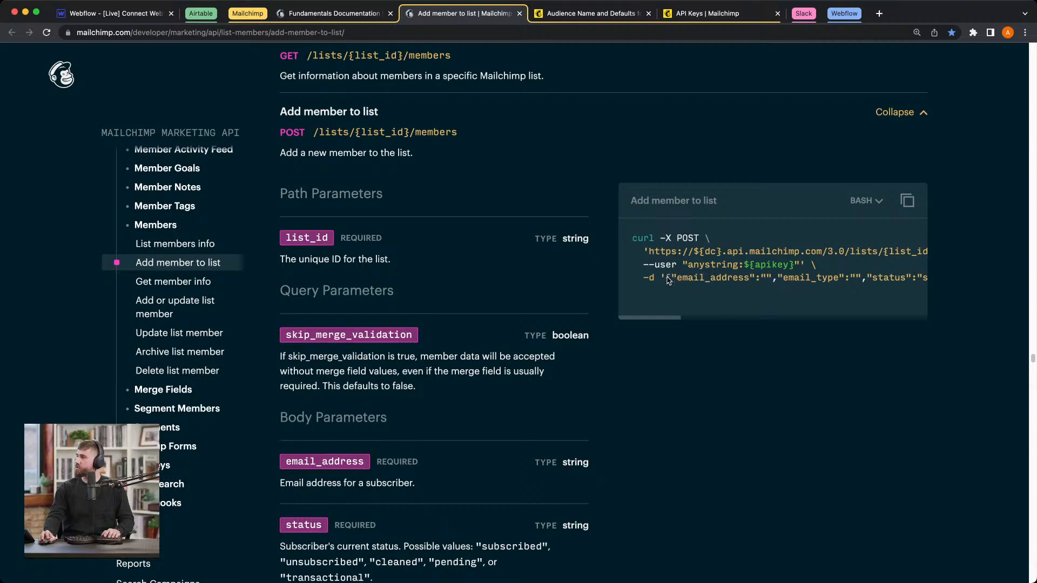
Step: Locate the block's Body field in Webflow, and review the required email_address and status body parameters in the Mailchimp documentation
key(super+1)
scroll(666, 374, down, 3)
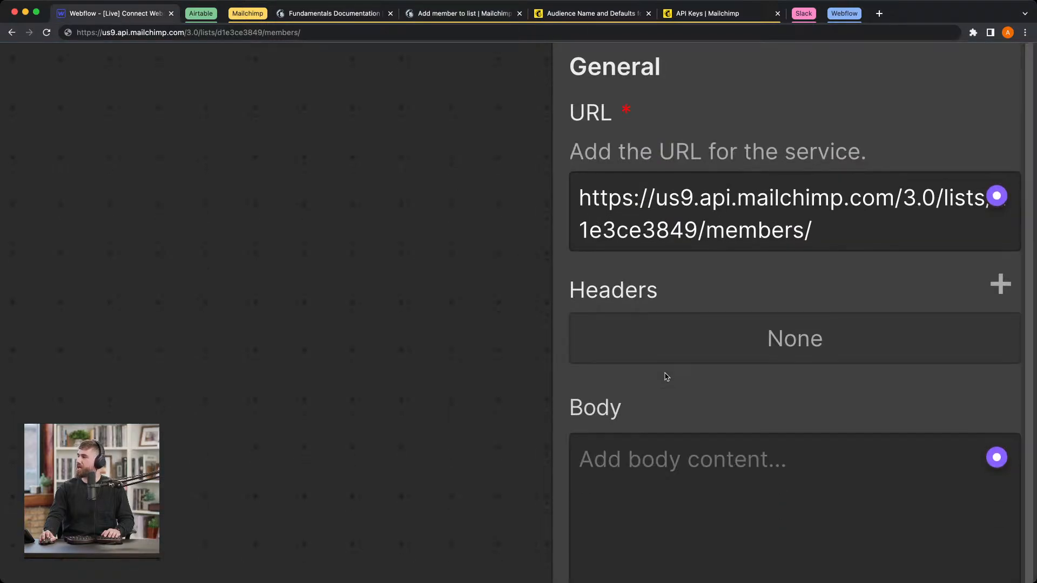
scroll(751, 369, down, 2)
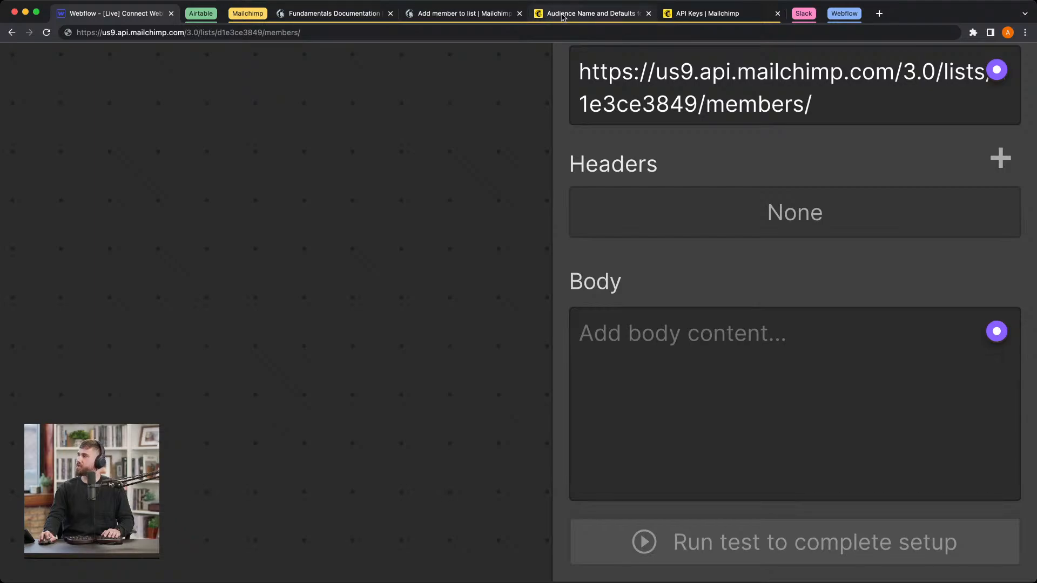
click(435, 13)
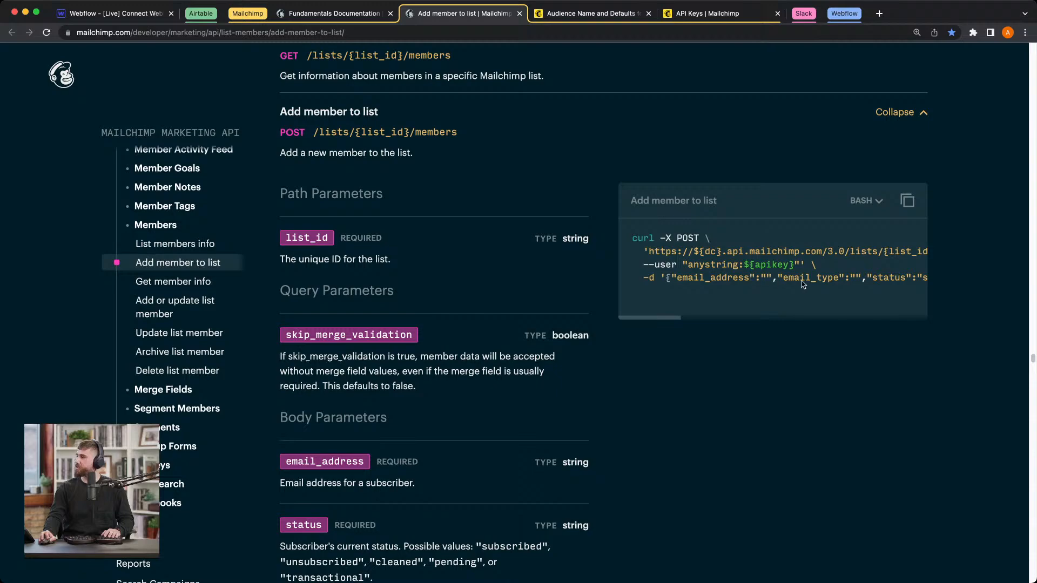
scroll(664, 305, down, 5)
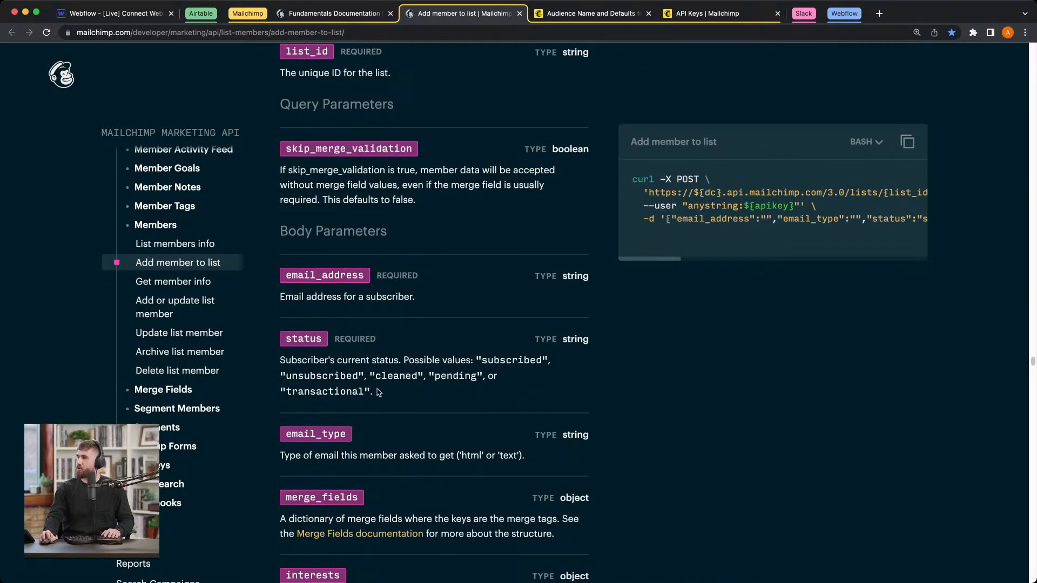
drag(379, 393, 282, 276)
click(435, 301)
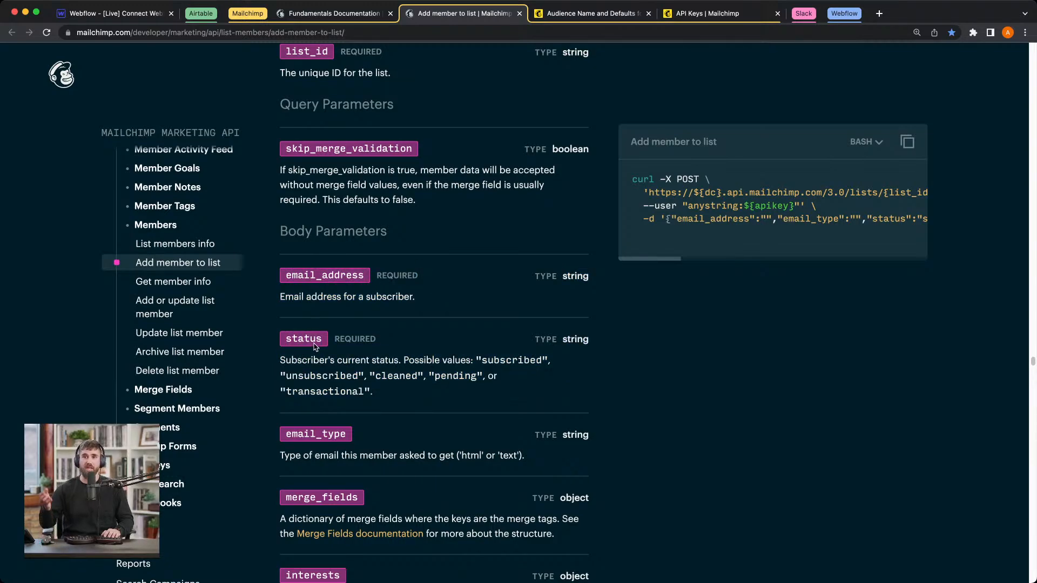
Step: In the Webflow block's Body, enter an opening and a closing curly brace with an empty line between them
click(90, 7)
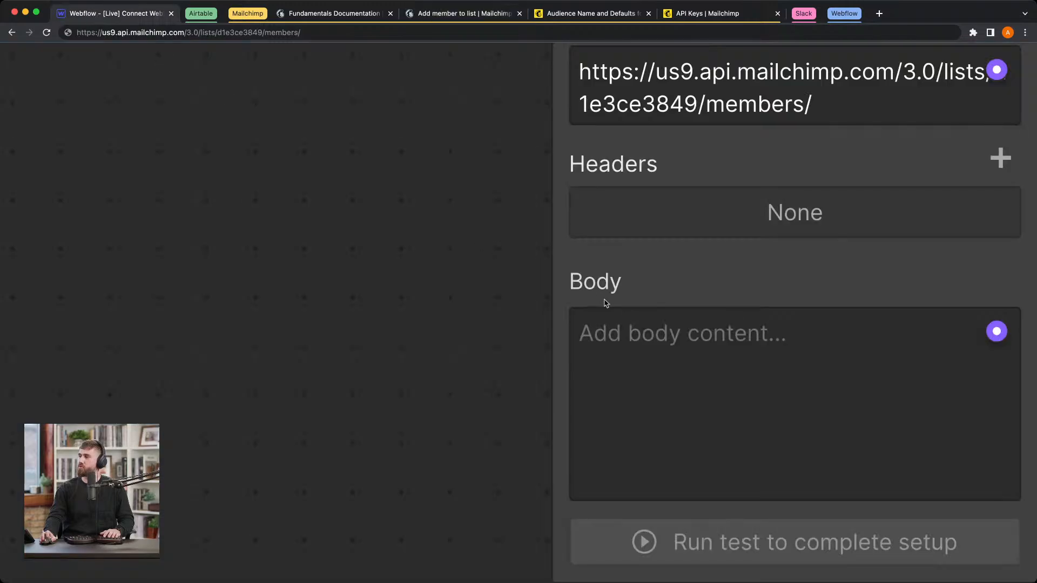
click(645, 358)
text({})
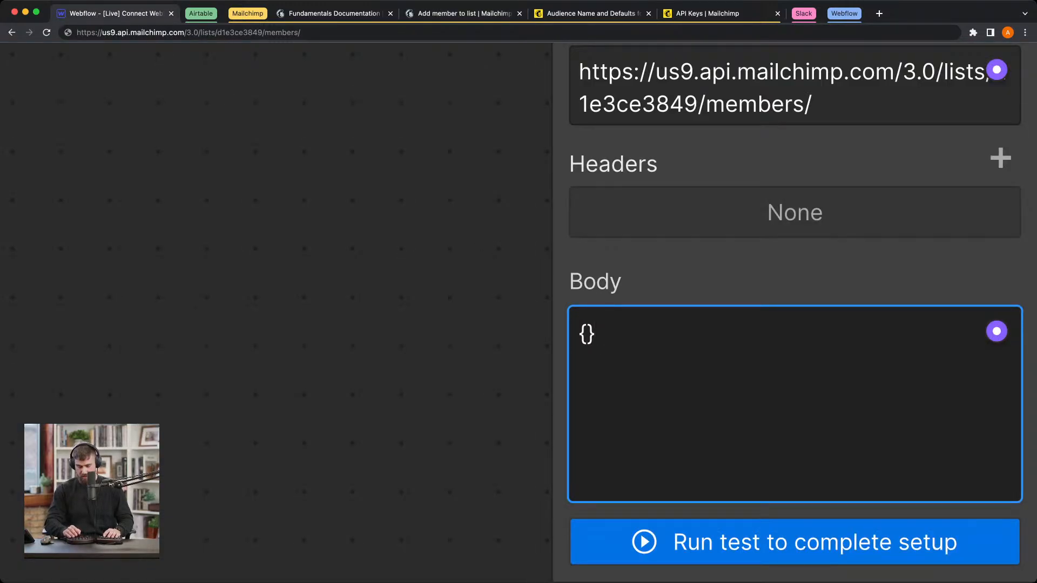
key(Left)
key(Return)
key(Return)
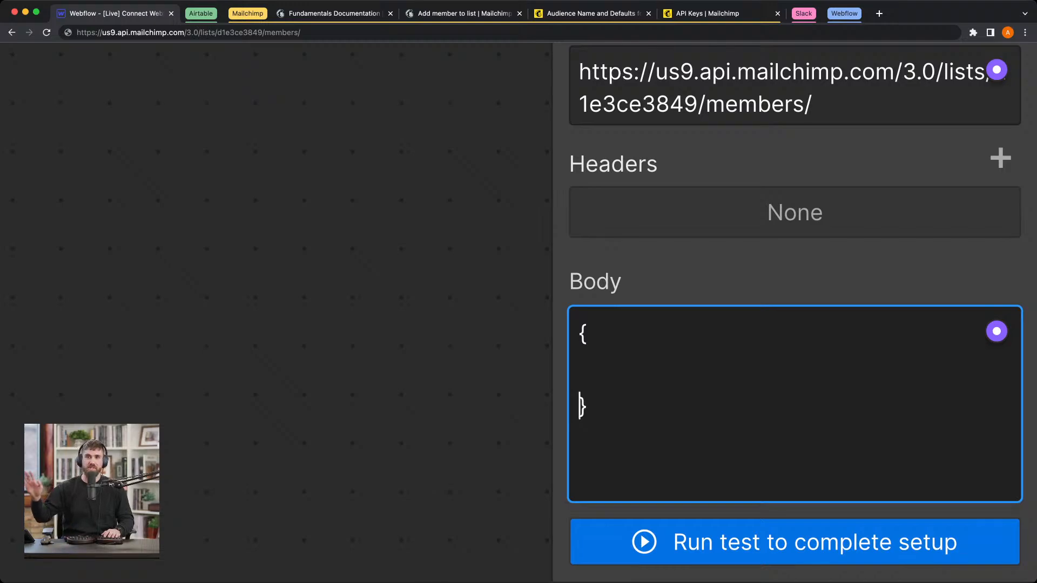
Step: Add the key "email_address": between the braces, copying the parameter name from the Mailchimp documentation and removing the extra word REQUIRED
click(639, 366)
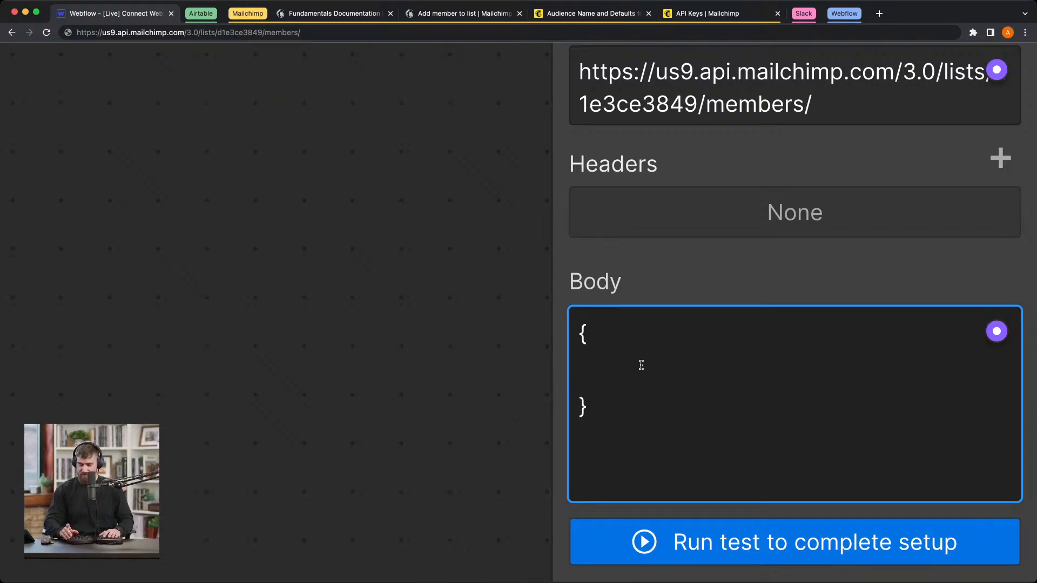
text(")
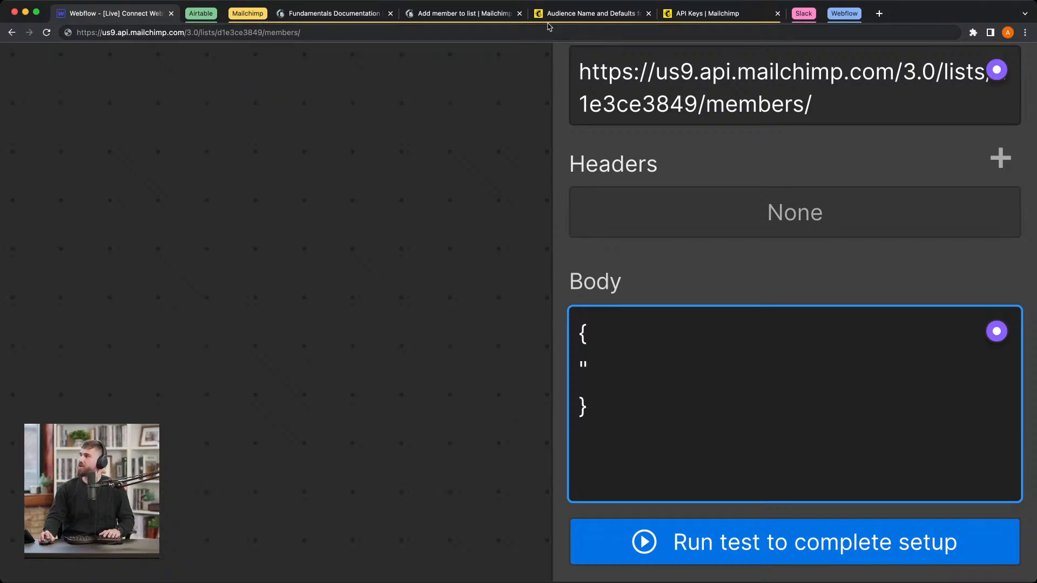
click(476, 14)
double_click(332, 277)
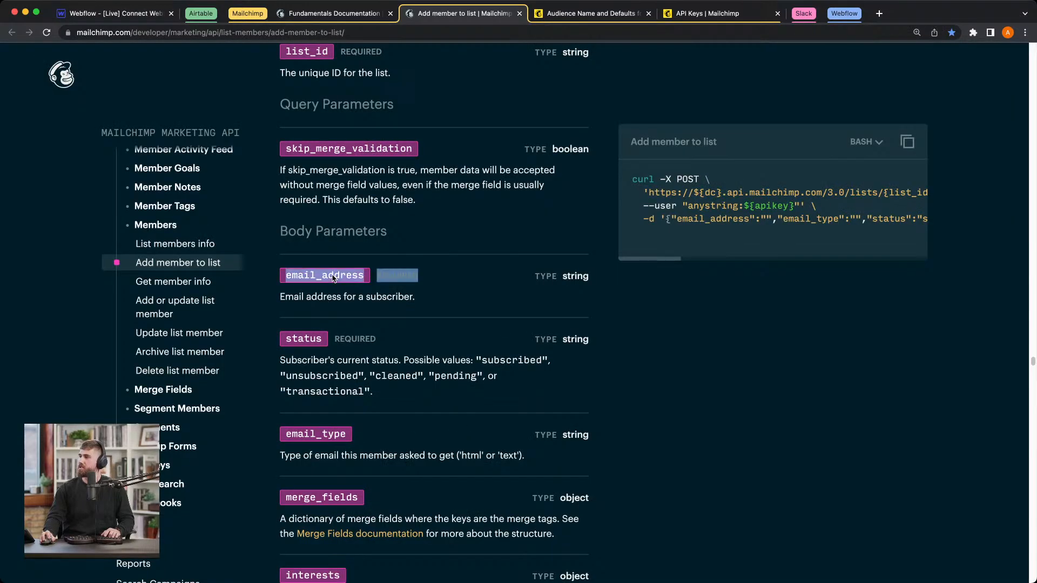
click(108, 13)
text(email_addressREQUIRED)
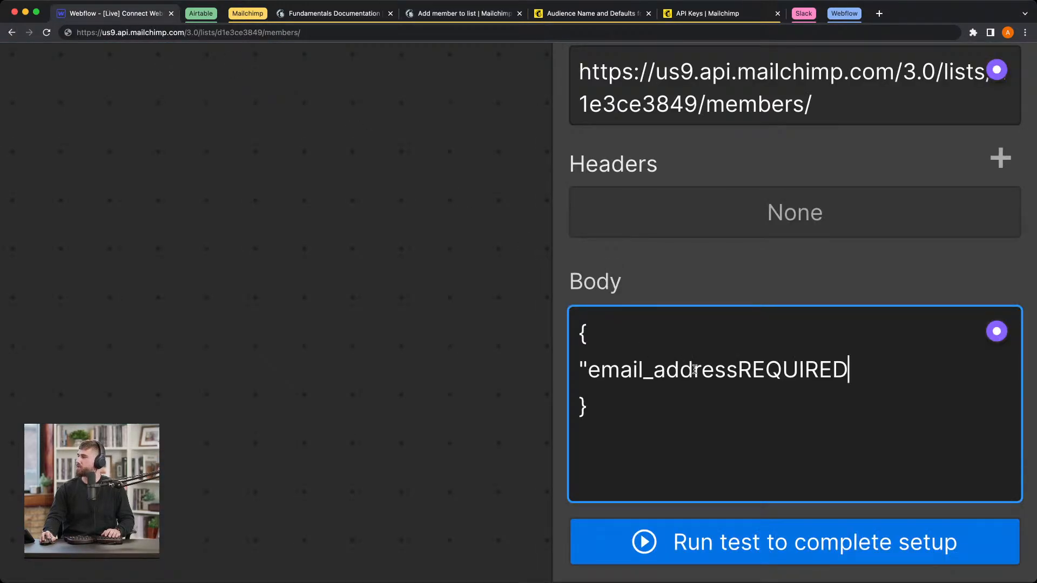
key(shift+Left)
key(shift+Left)
key(shift+Left)
key(shift+Left)
key(shift+Left)
key(shift+Left)
key(shift+Left)
key(shift+Left)
key(BackSpace)
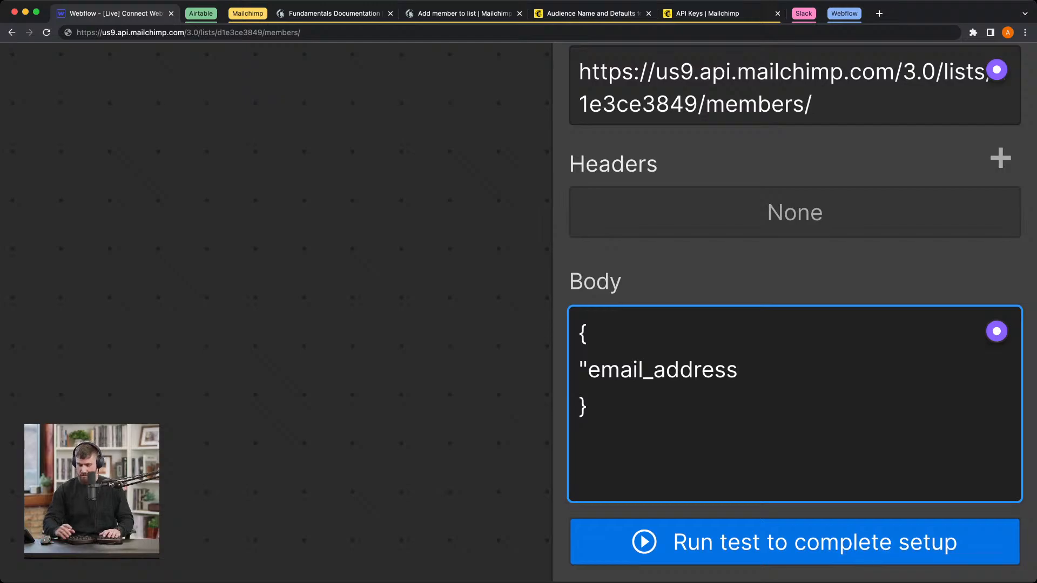
text(":)
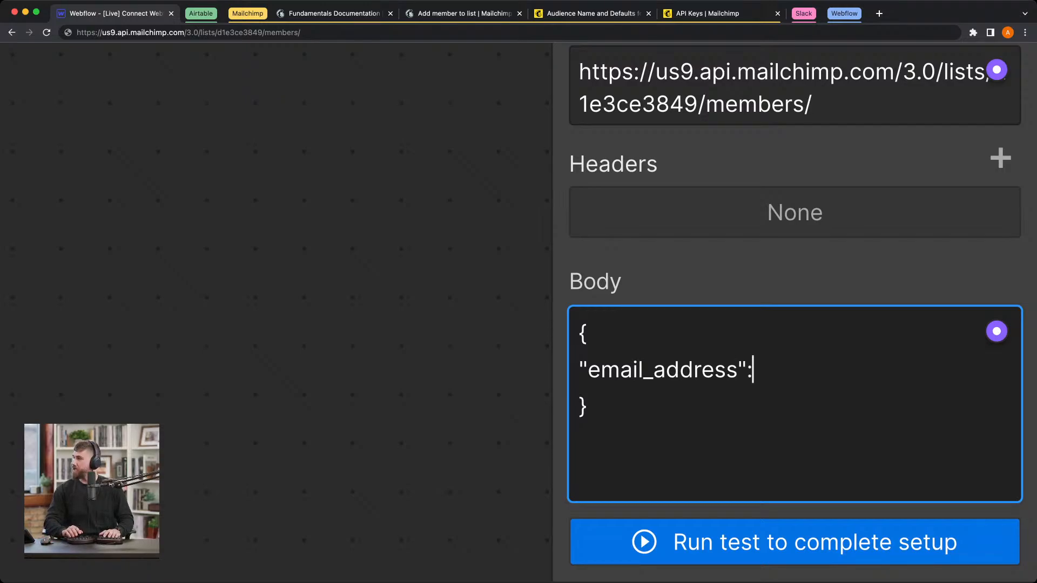
text(")
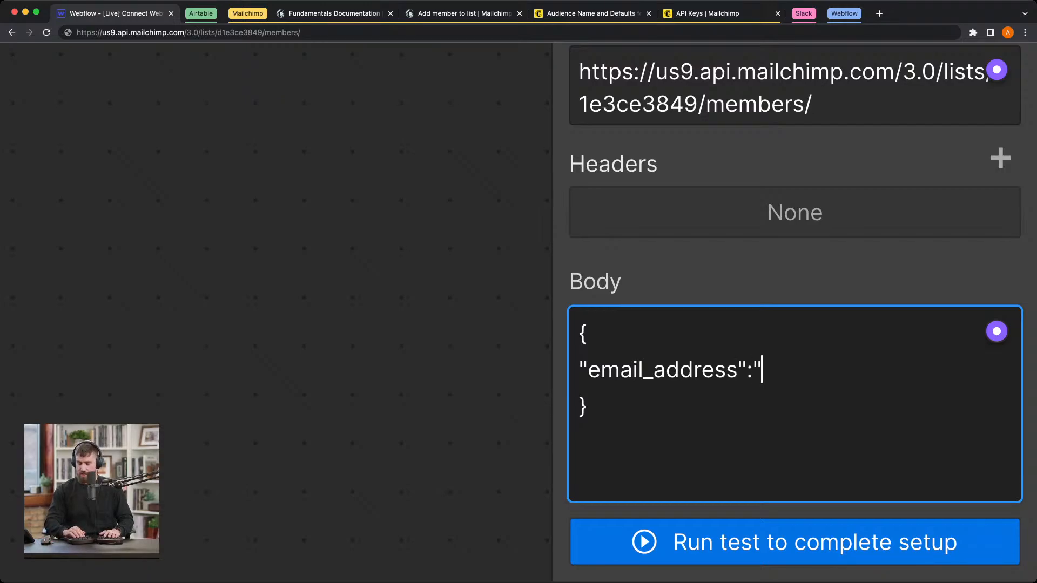
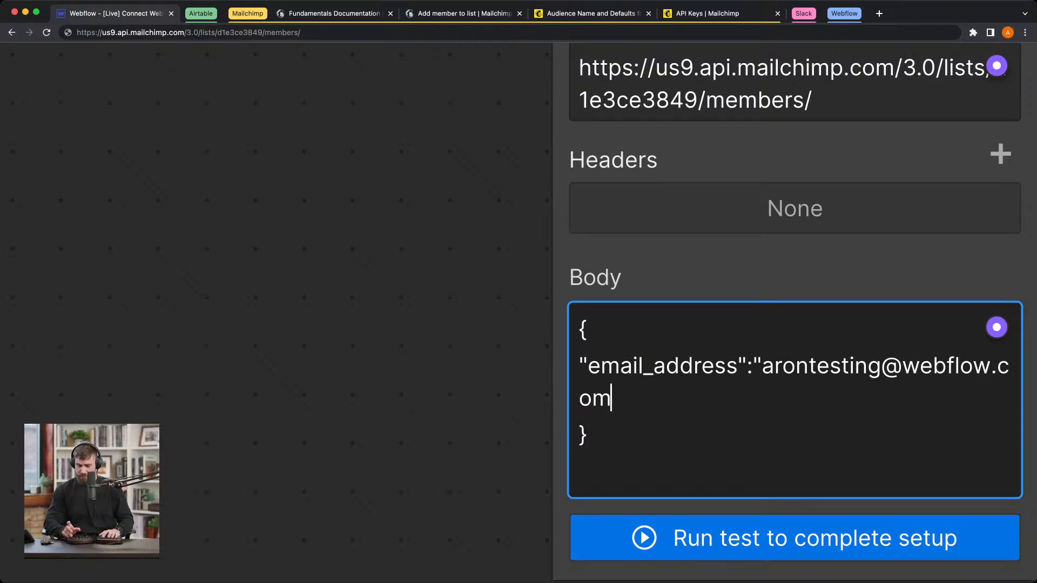
text(",)
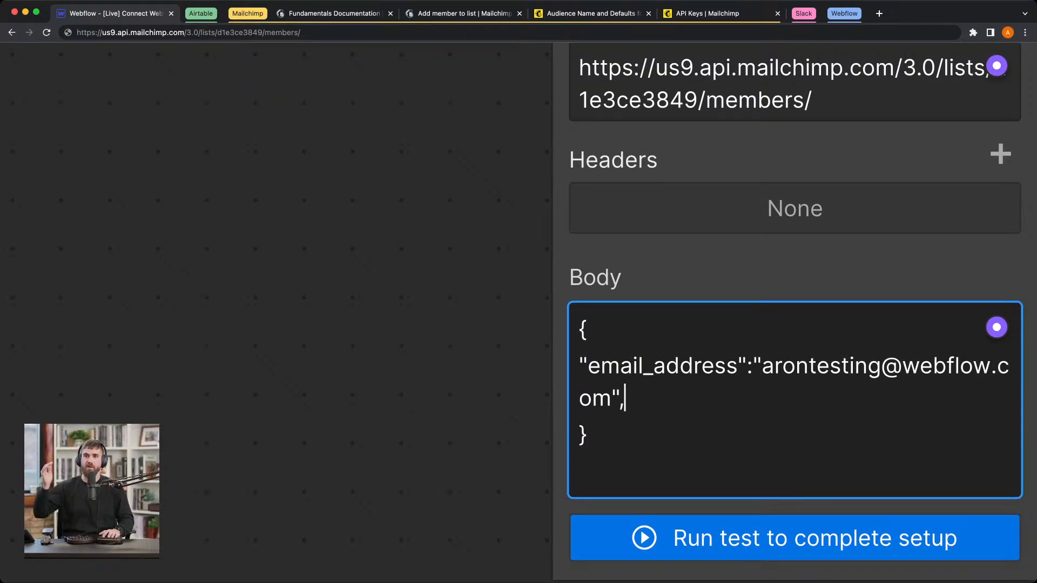
Step: Add the key "status": on a new line in the Body, copying the parameter name from the Mailchimp documentation and removing the extra word REQUIRED
click(621, 14)
click(427, 15)
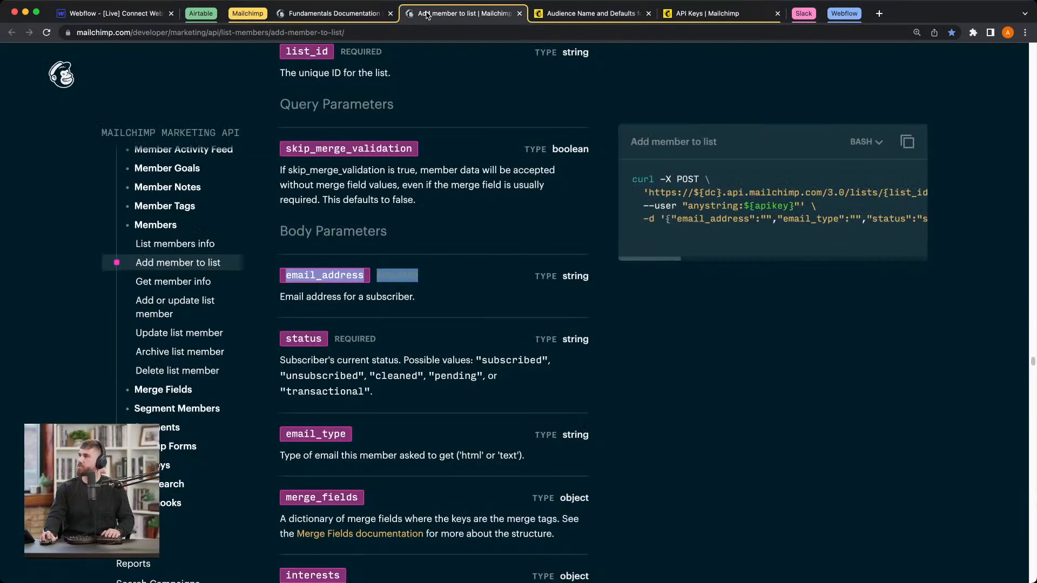
triple_click(304, 341)
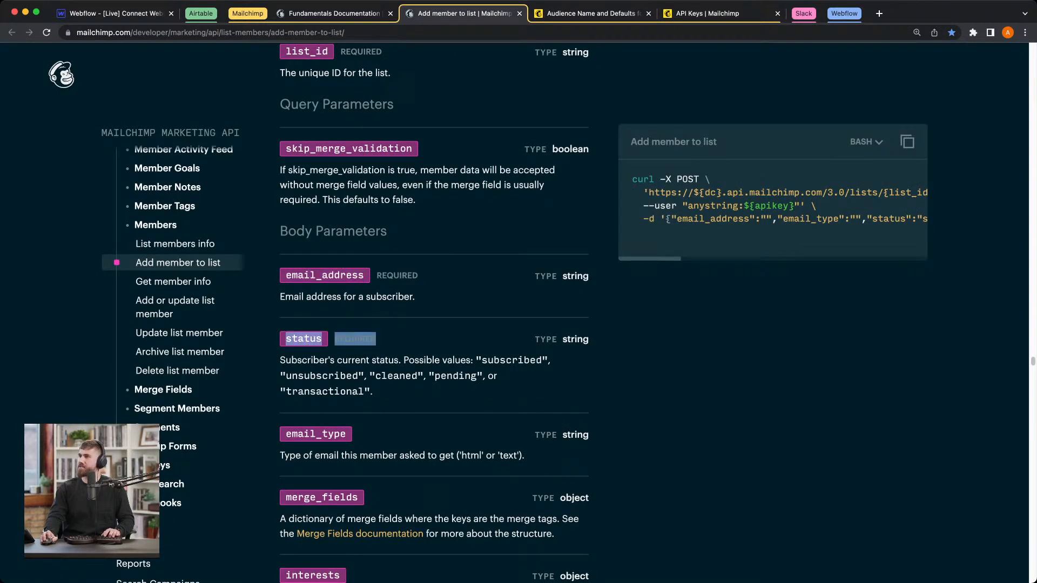
click(78, 12)
key(Return)
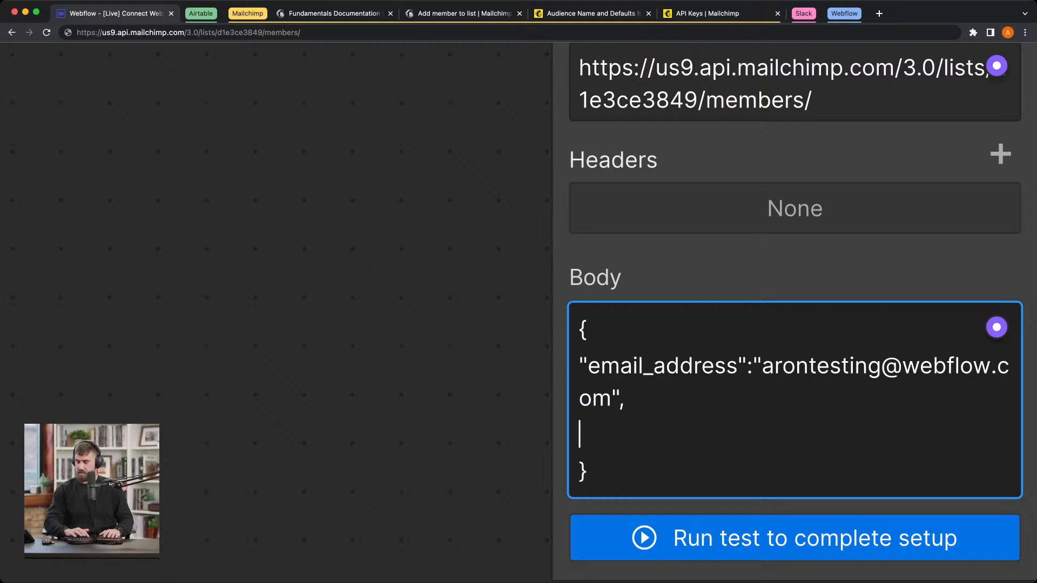
text(")
text(statusREQUIRED)
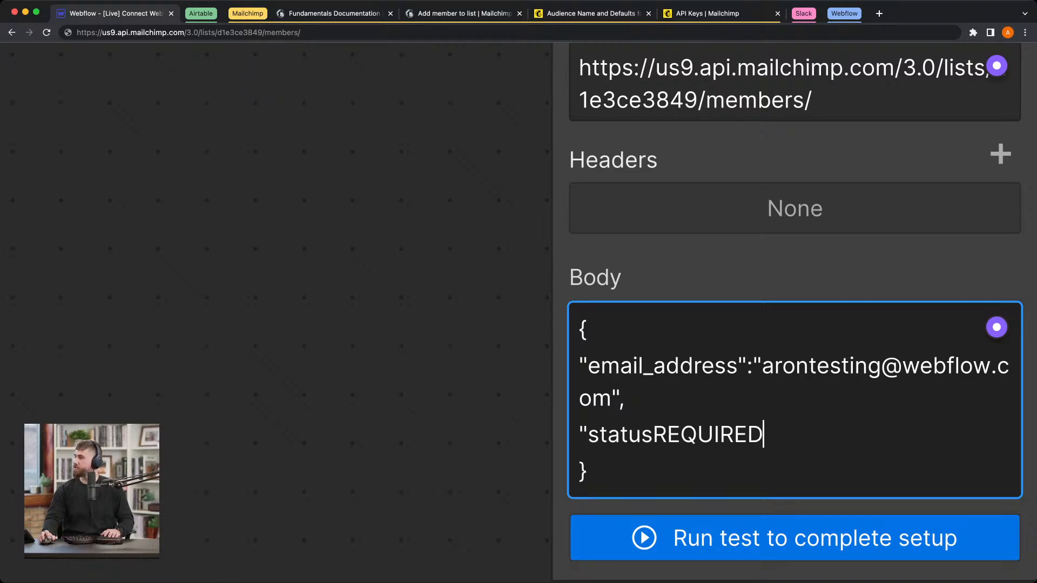
drag(654, 433, 775, 433)
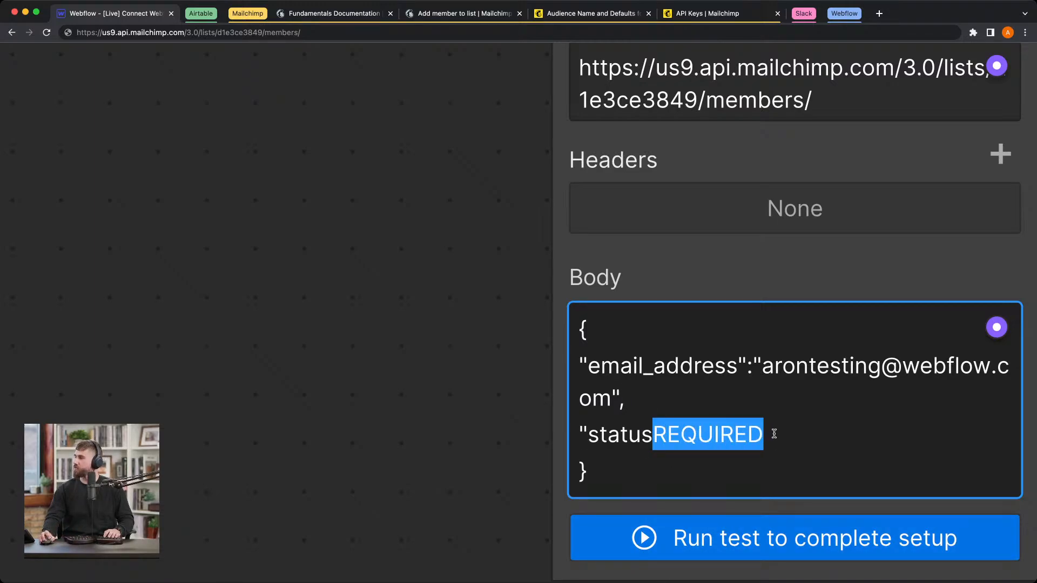
key(BackSpace)
text(")
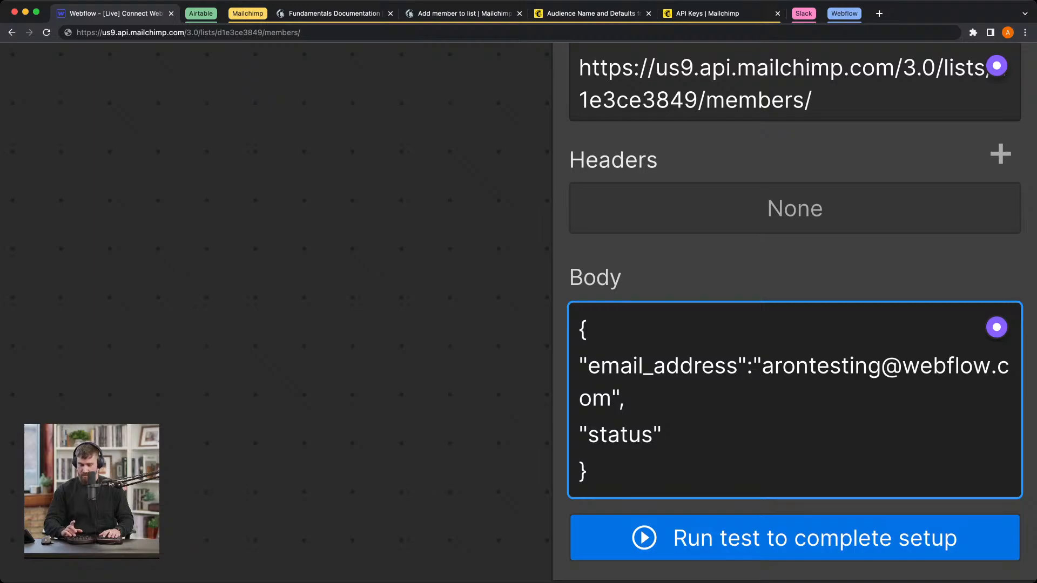
text(:"subsc)
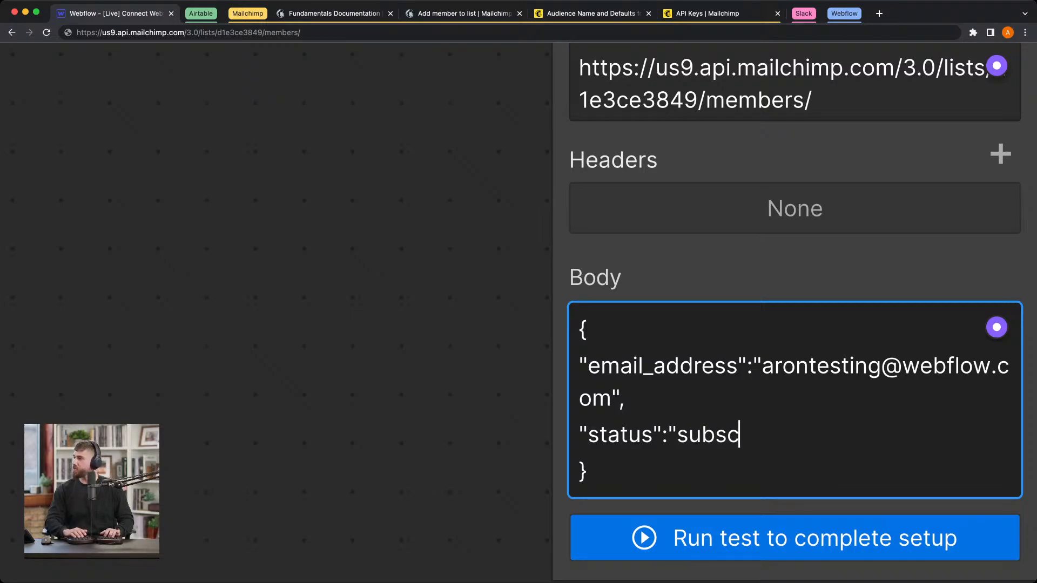
text(ribed")
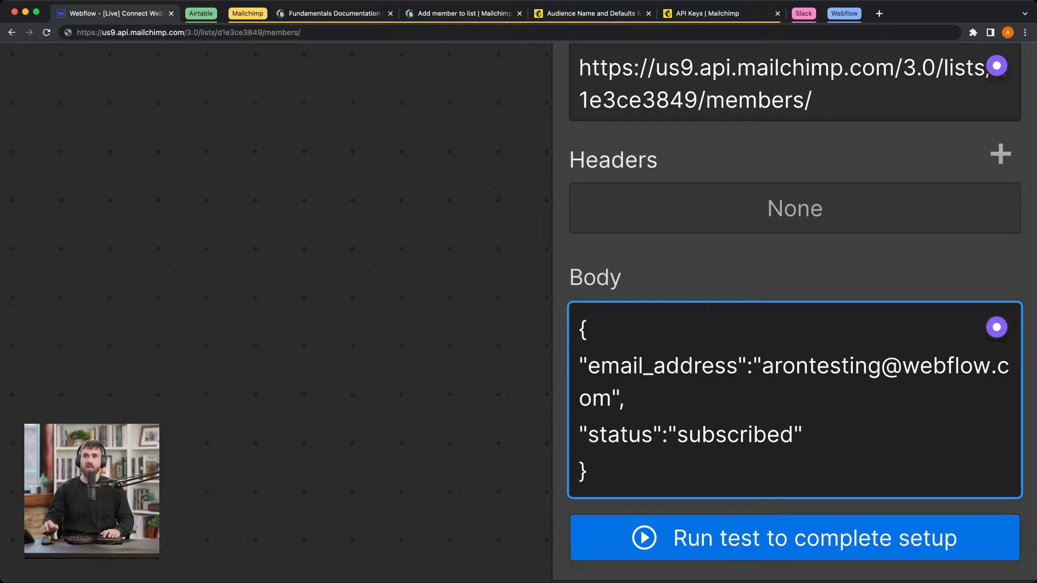
Step: Enter "subscribed" in quotes as the status value in the request body
click(714, 456)
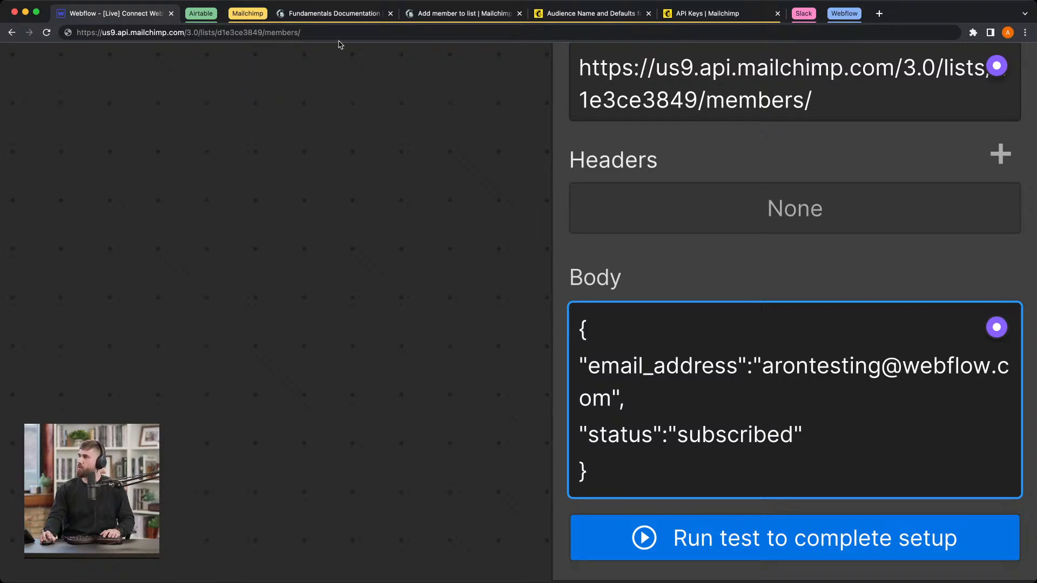
Step: Compare the request body with the sample curl request for adding a list member in the Mailchimp documentation, and return to Webflow
click(463, 14)
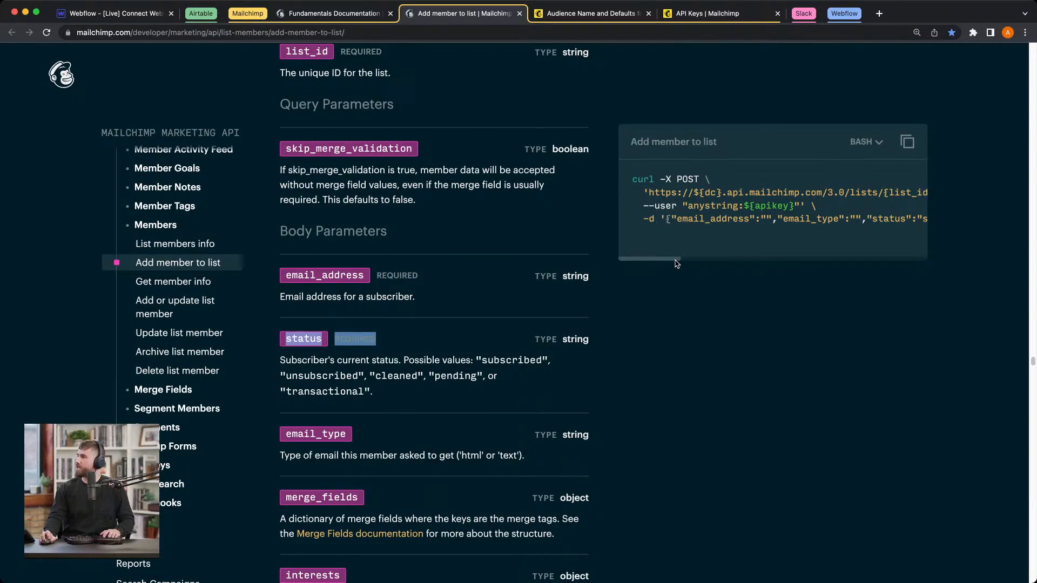
scroll(677, 259, right, 5)
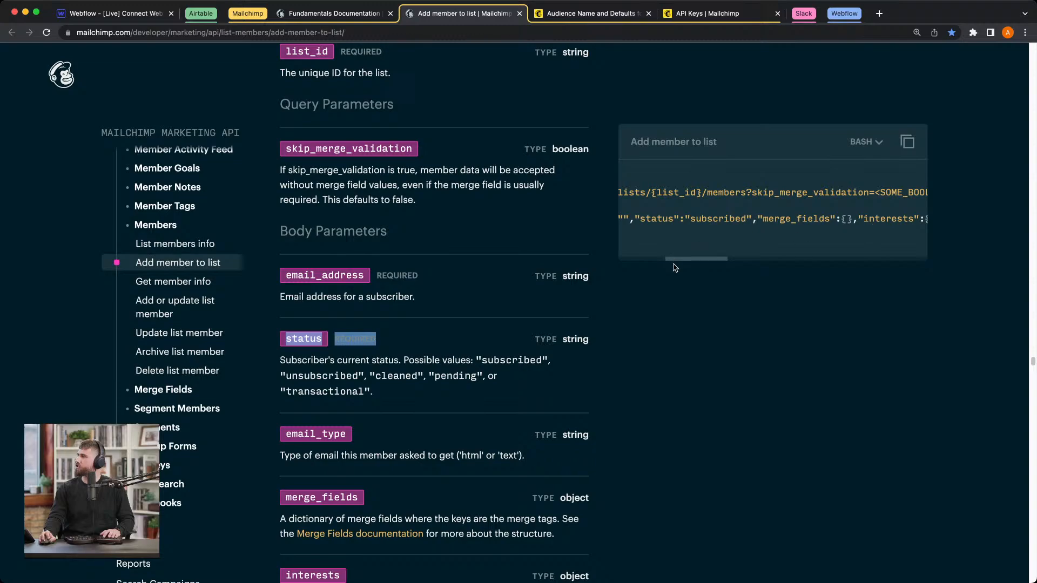
drag(675, 268, 605, 264)
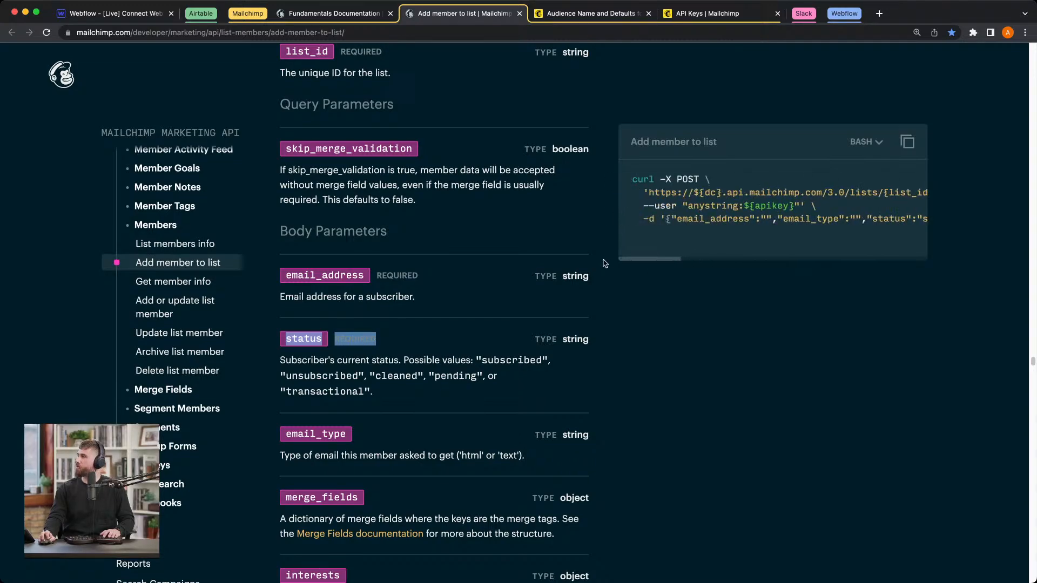
click(130, 13)
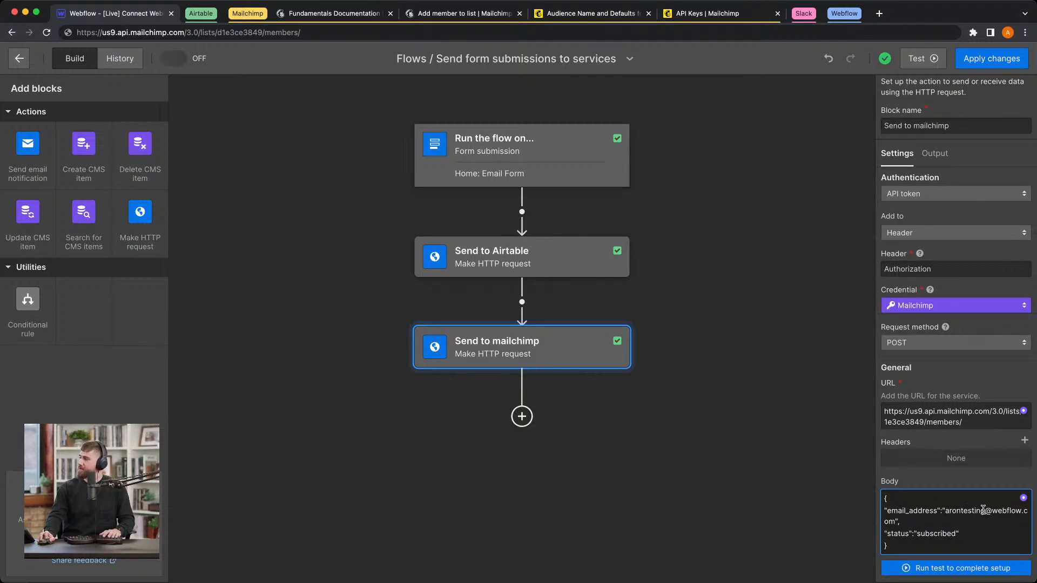
Step: Run a test HTTP request for the Send to mailchimp block and review its output preview
click(951, 568)
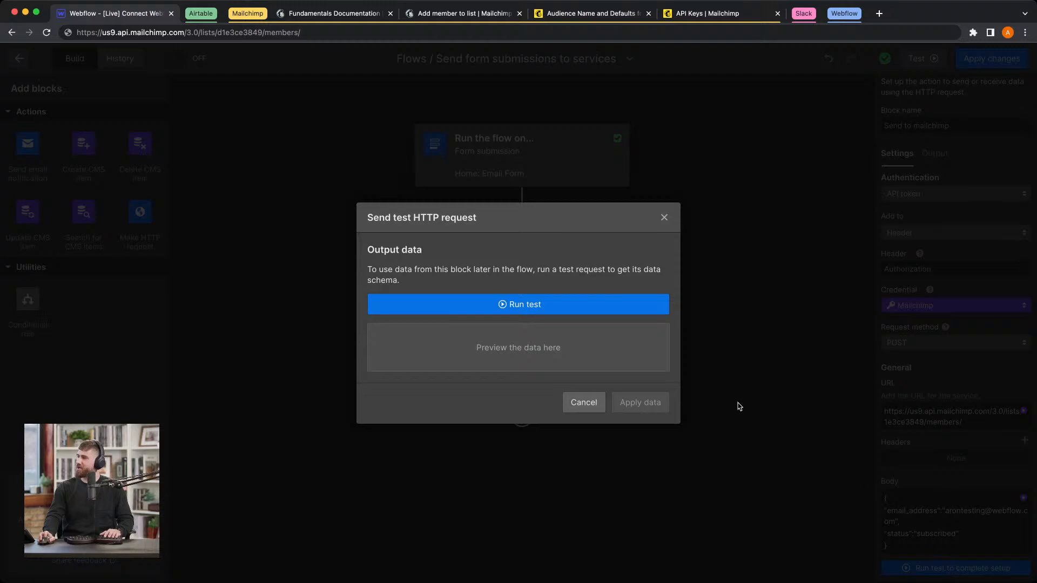
click(559, 305)
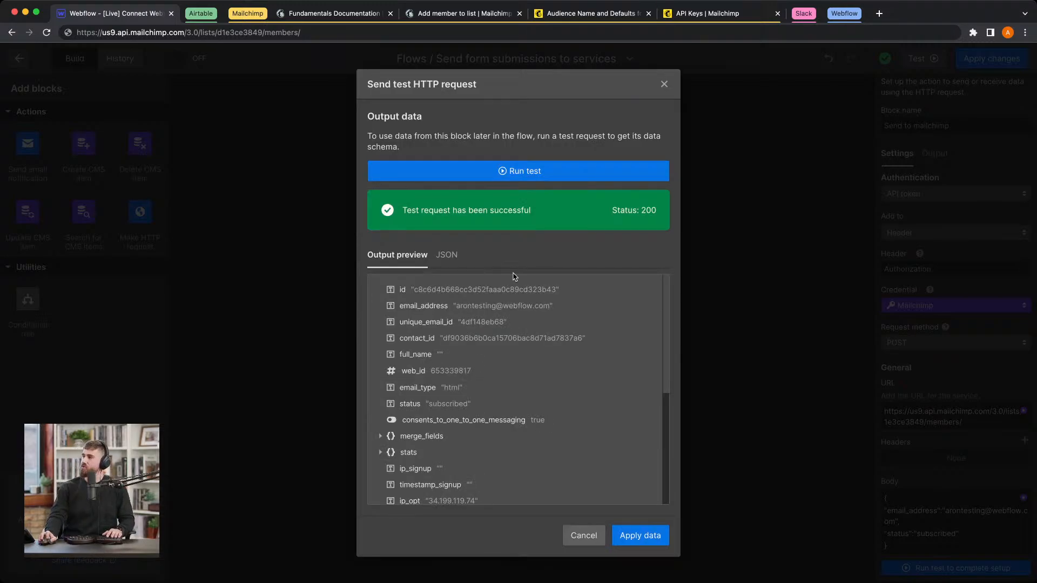
scroll(445, 331, down, 1)
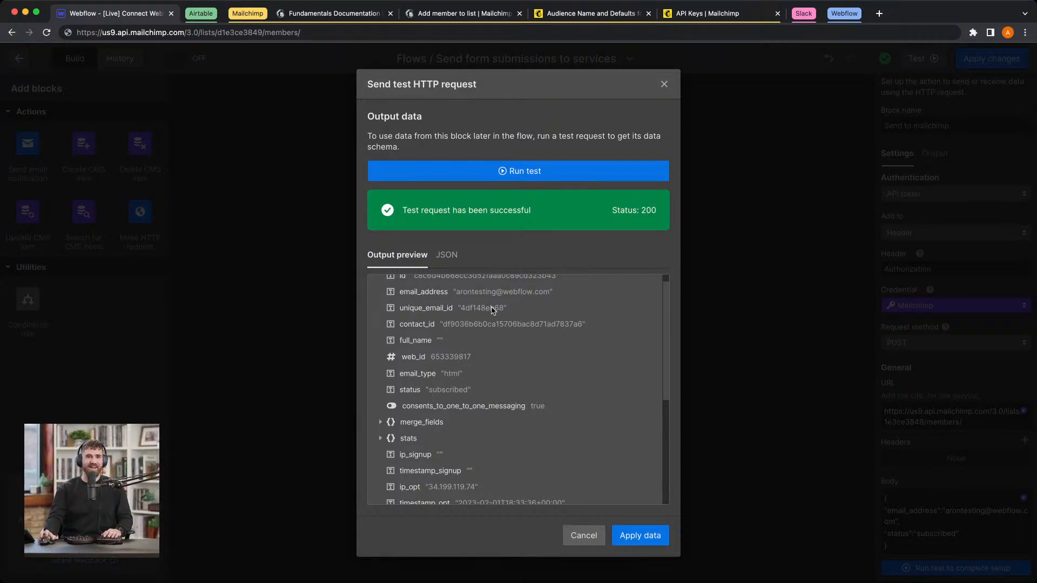
scroll(447, 378, down, 5)
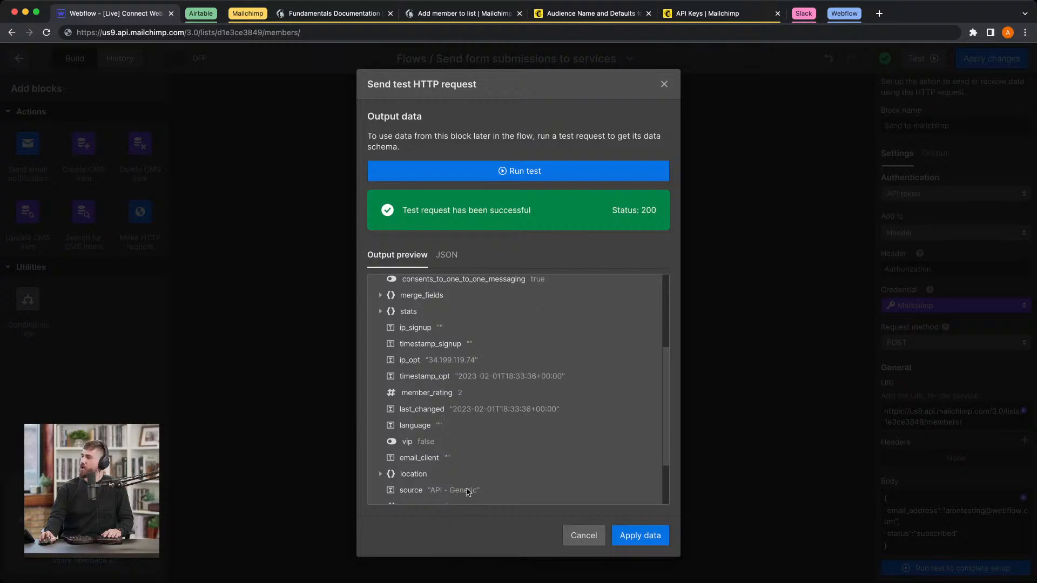
scroll(485, 381, up, 5)
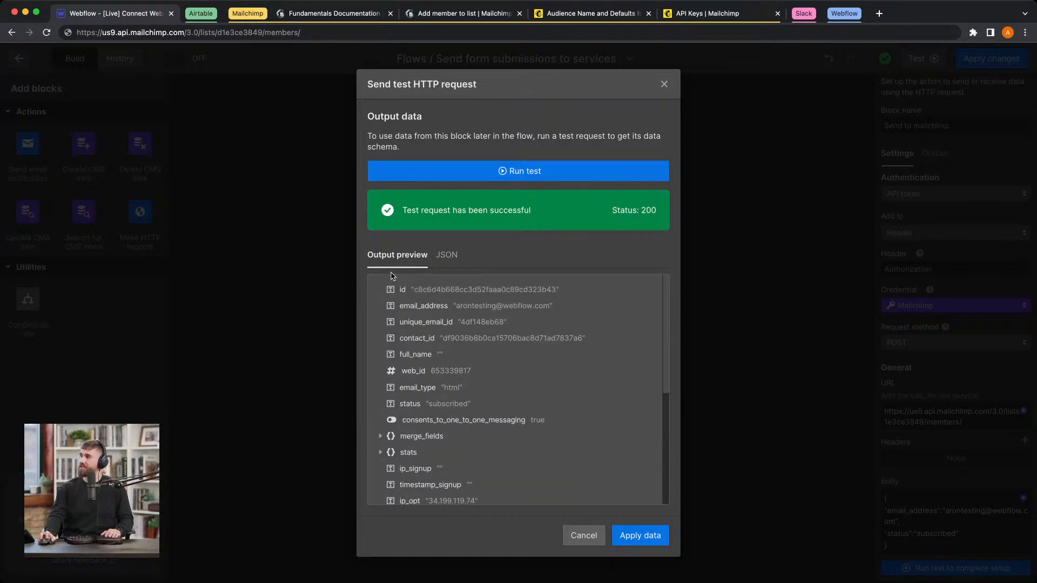
Step: Switch to Mailchimp and check the Testing integration audience's subscribed contacts for the test email address
click(583, 16)
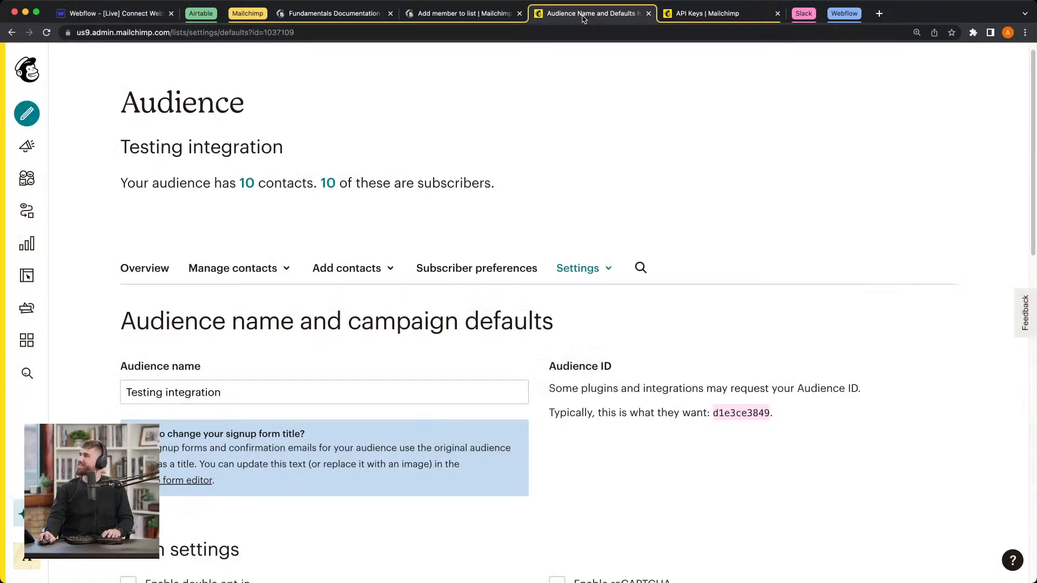
scroll(507, 132, down, 1)
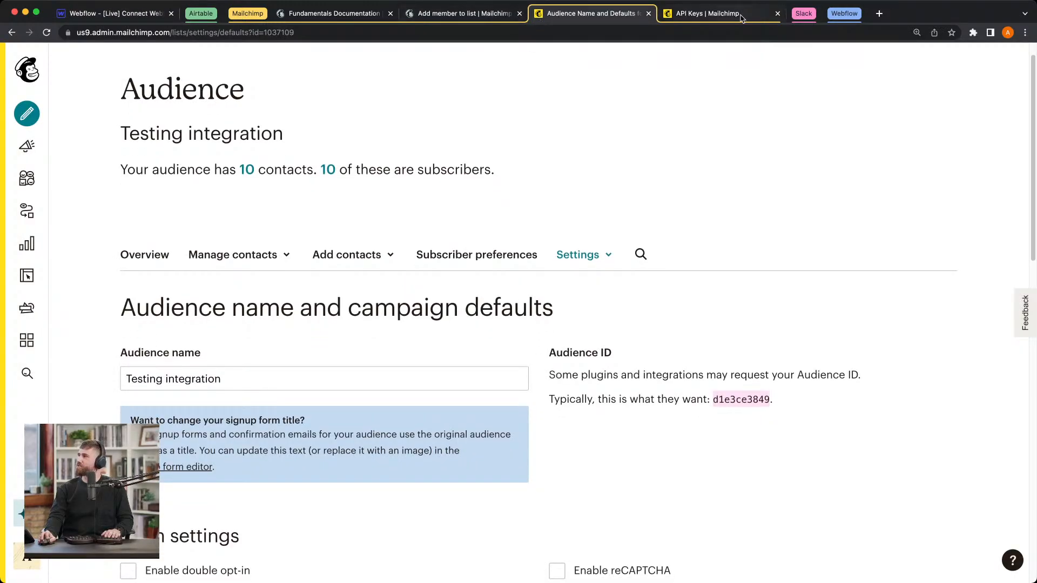
scroll(405, 220, down, 3)
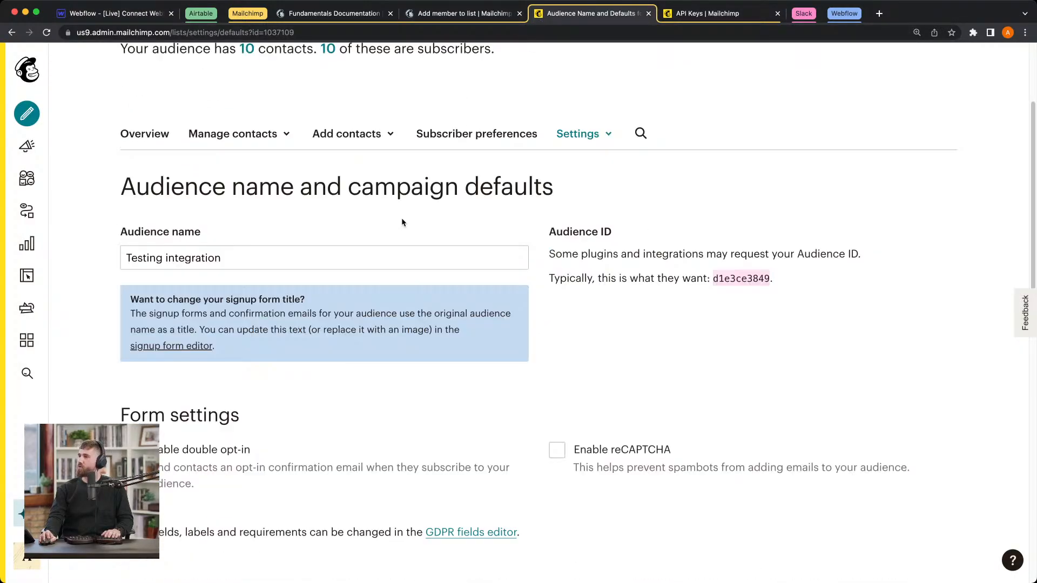
click(139, 135)
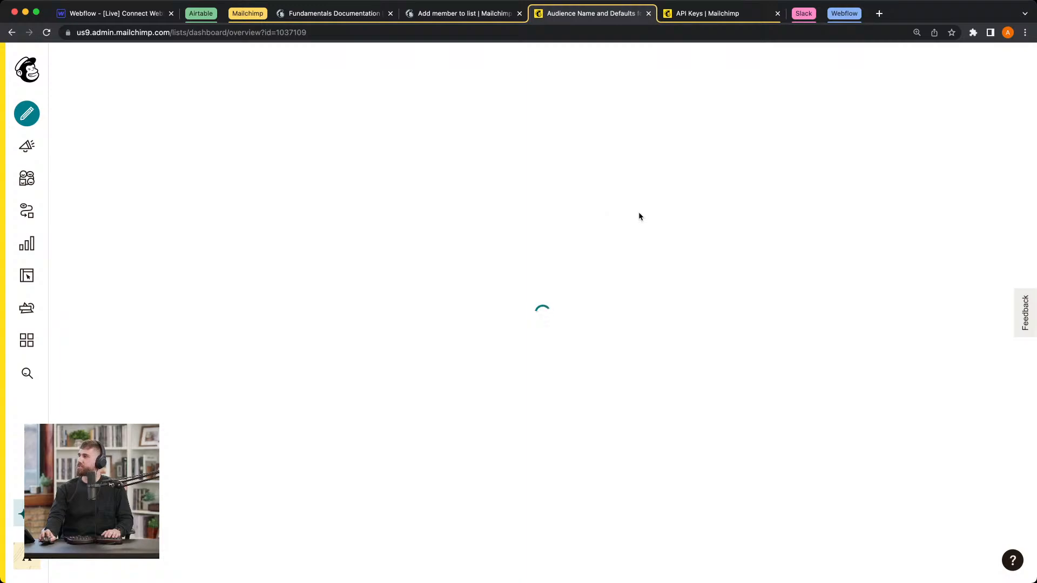
scroll(263, 367, down, 3)
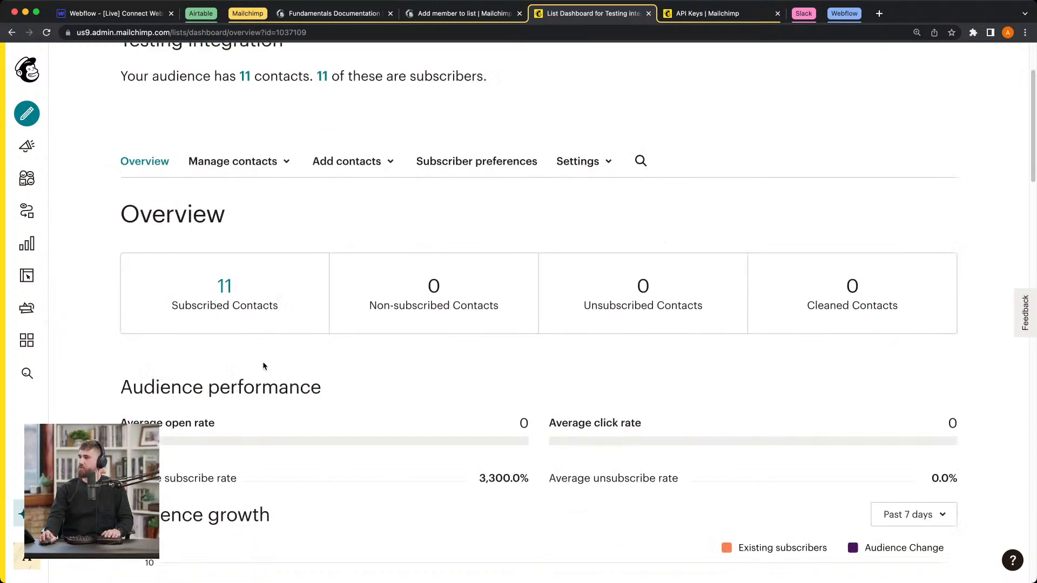
scroll(265, 366, down, 3)
key(super+r)
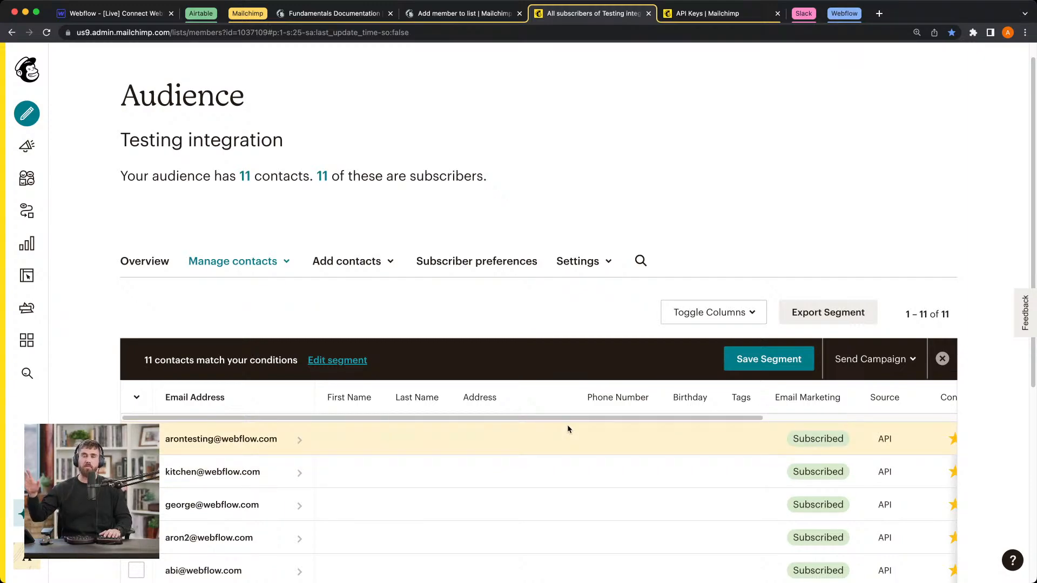
Step: Apply the test output data in Webflow, and replace the test address in the Send to mailchimp Body with the form's dynamic Email field
click(149, 16)
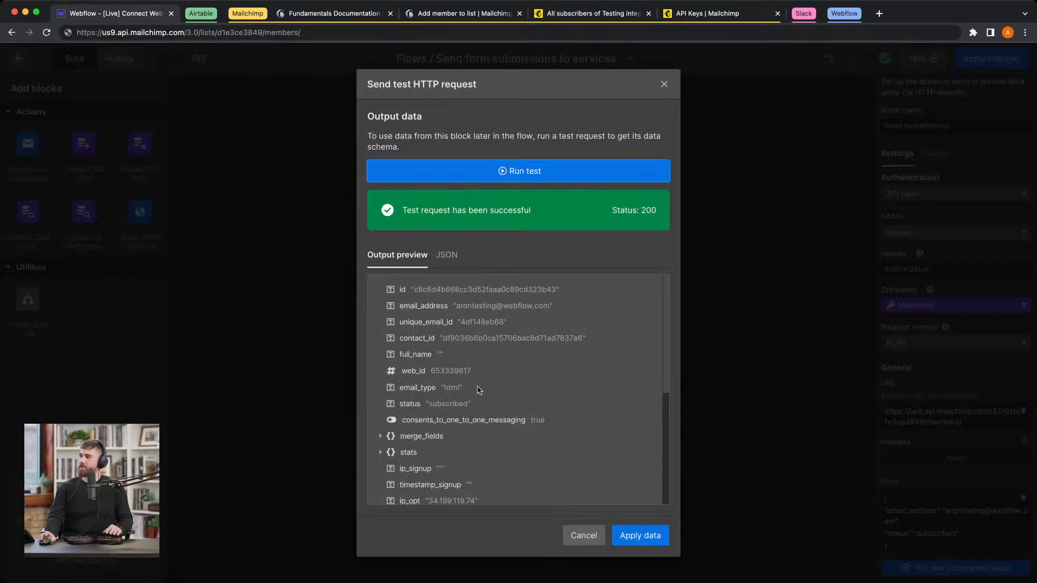
click(640, 534)
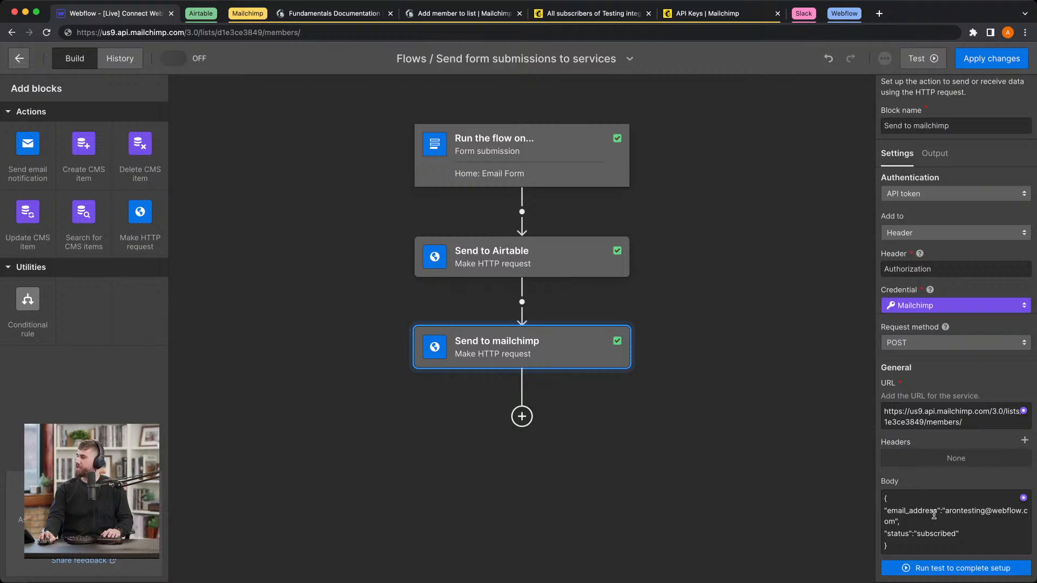
drag(946, 510, 895, 517)
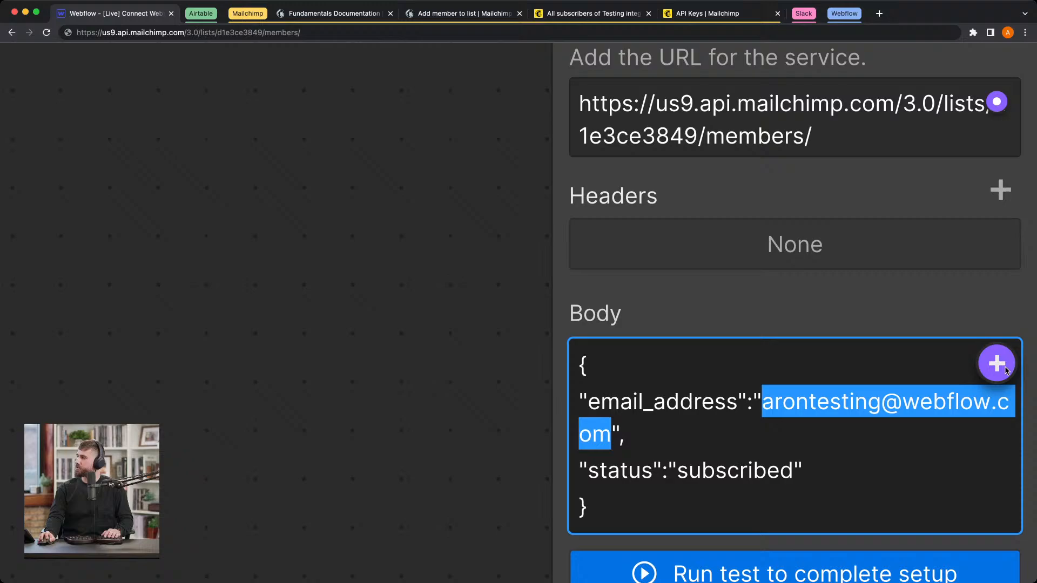
click(998, 363)
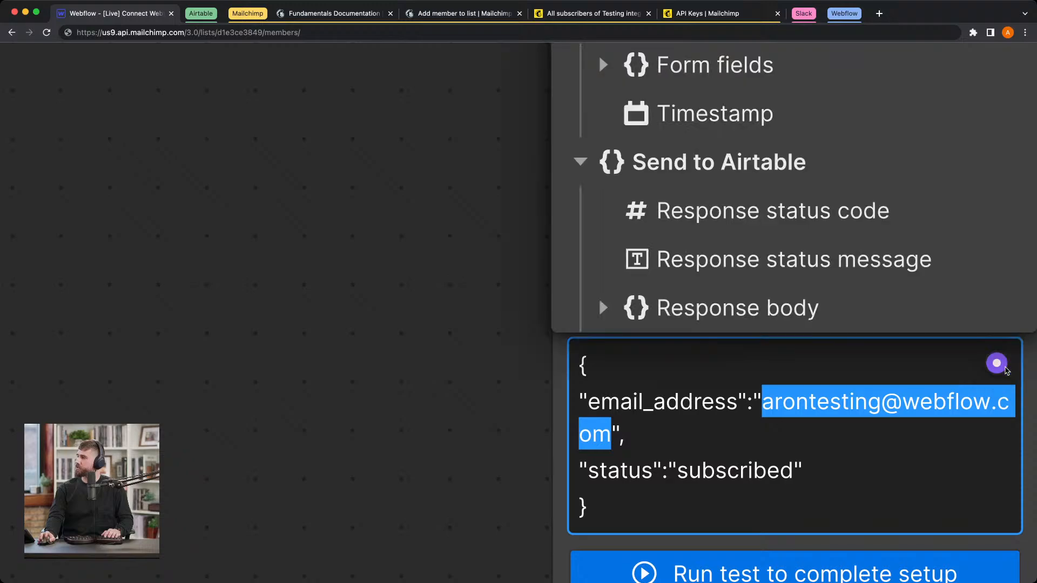
scroll(748, 281, up, 2)
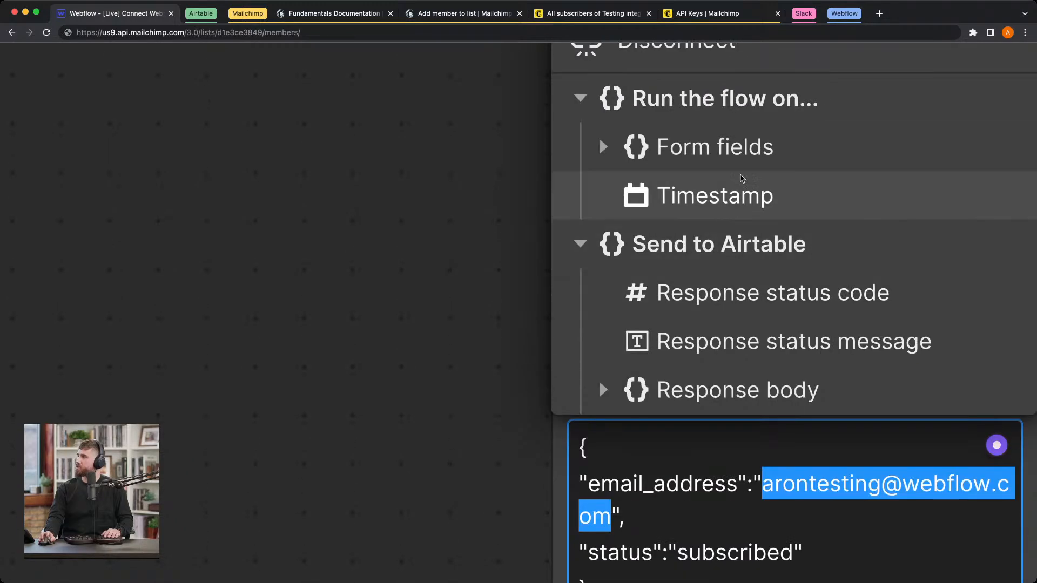
click(602, 147)
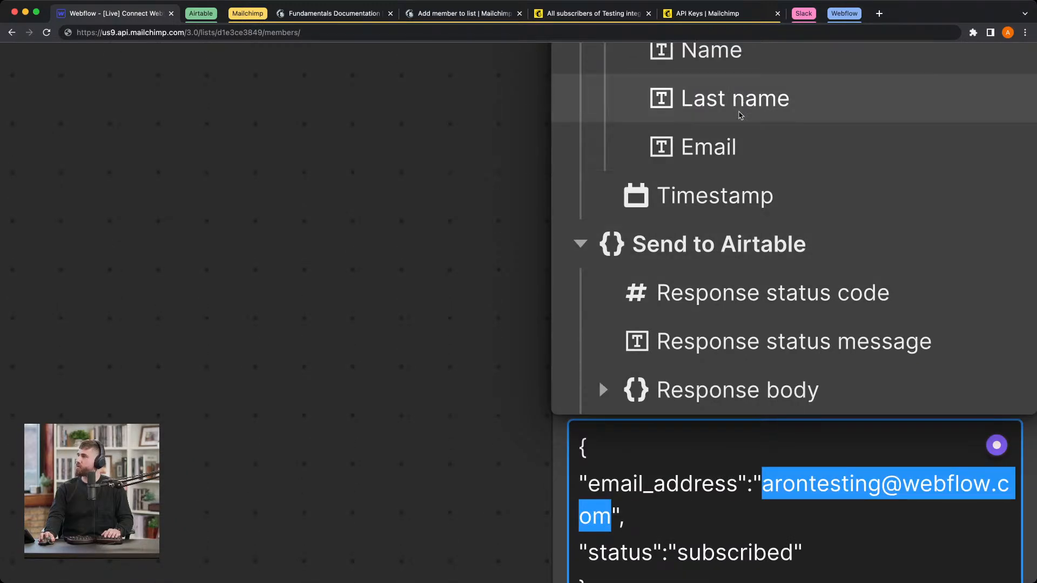
click(737, 147)
click(805, 520)
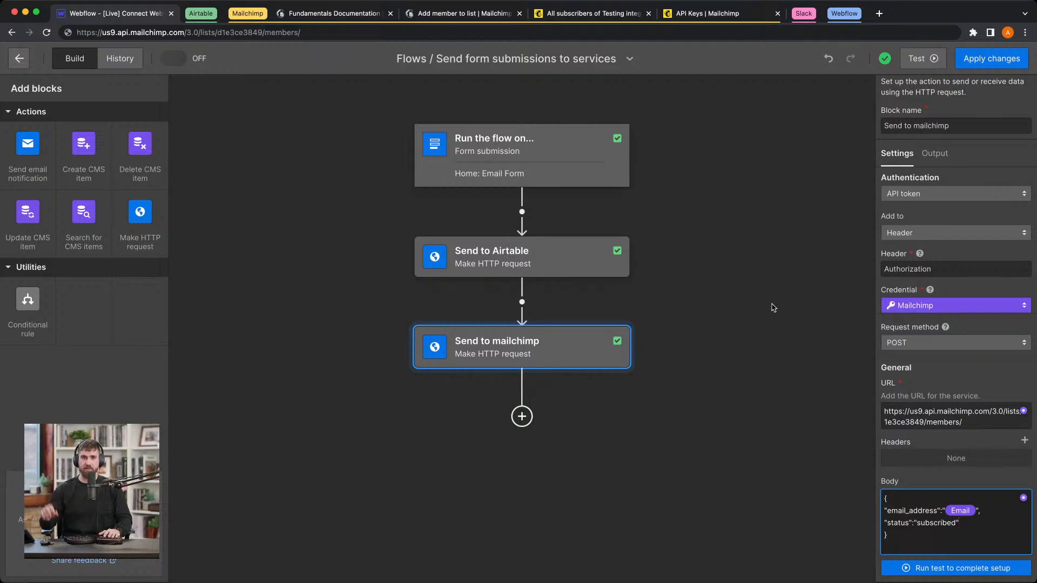
Step: Run a test of the whole flow with a sample first name, the last name Testing2 and a second test email address
click(927, 59)
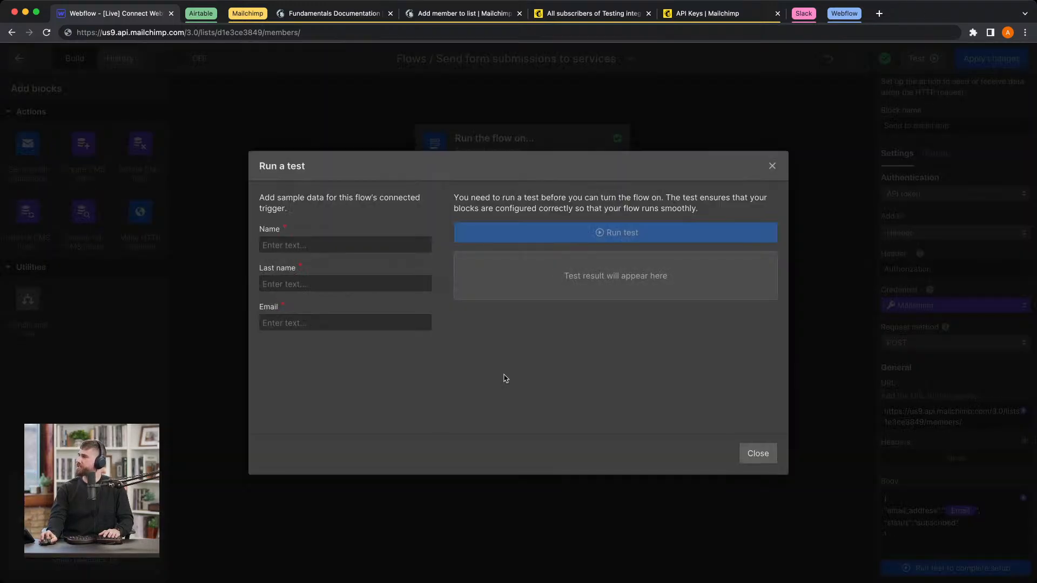
click(308, 251)
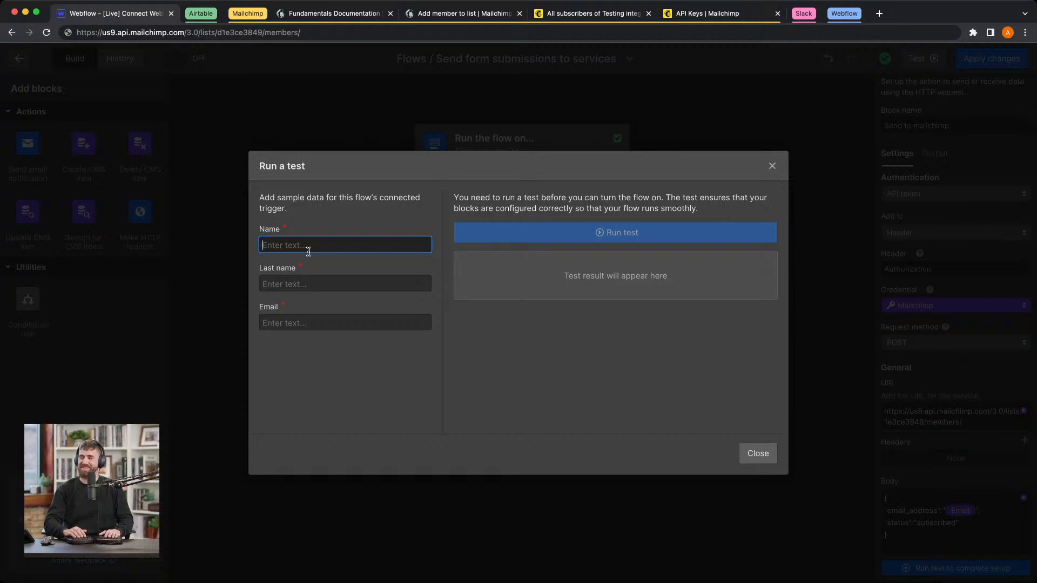
text(Aron)
key(Tab)
text(Te)
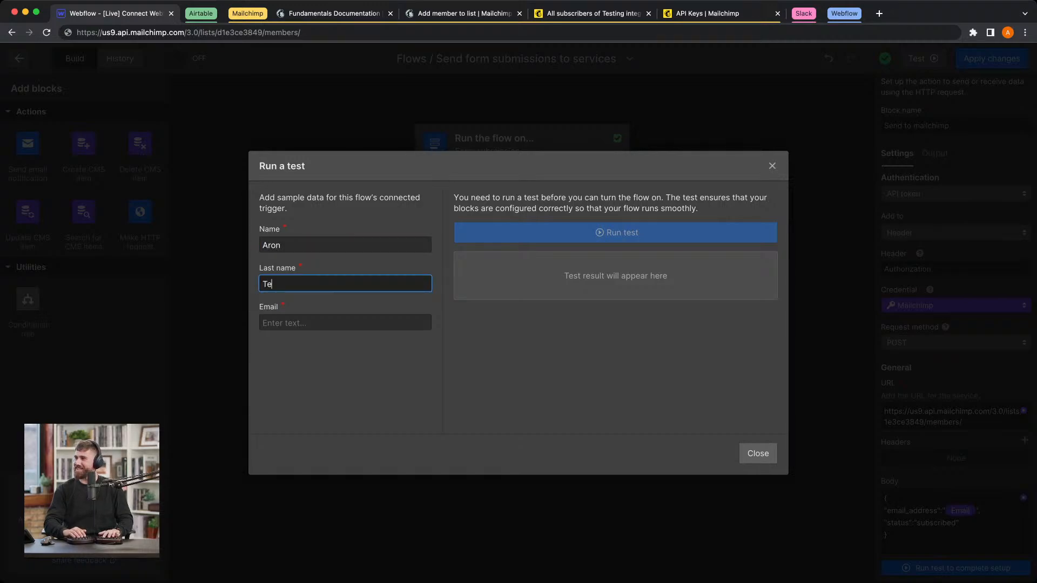
text(sting2)
key(Tab)
text(aro)
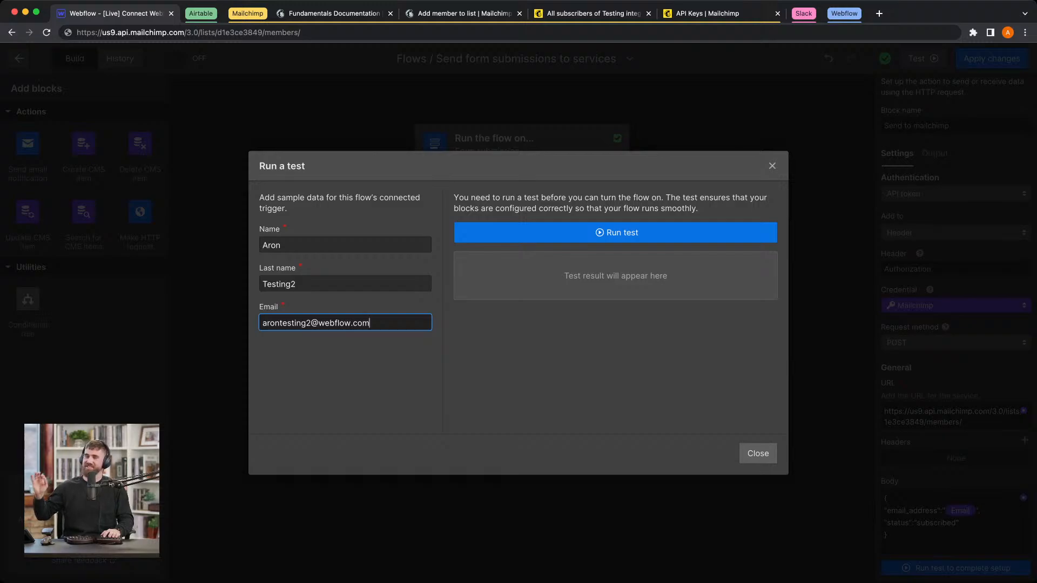
click(695, 238)
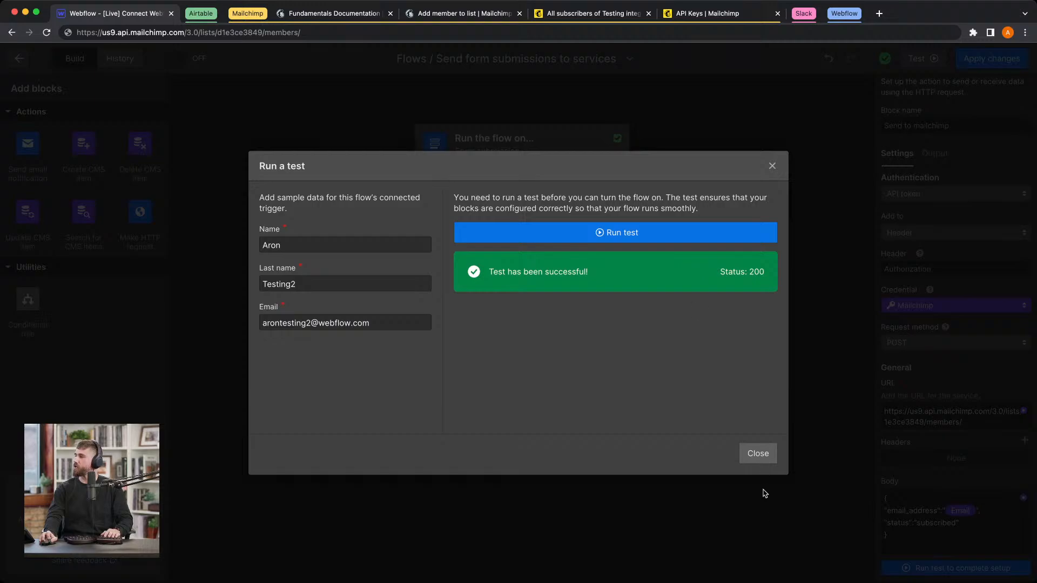
Step: Close the flow test and switch to Airtable to check the Leads grid for the Testing2 record's name, email and status
click(758, 454)
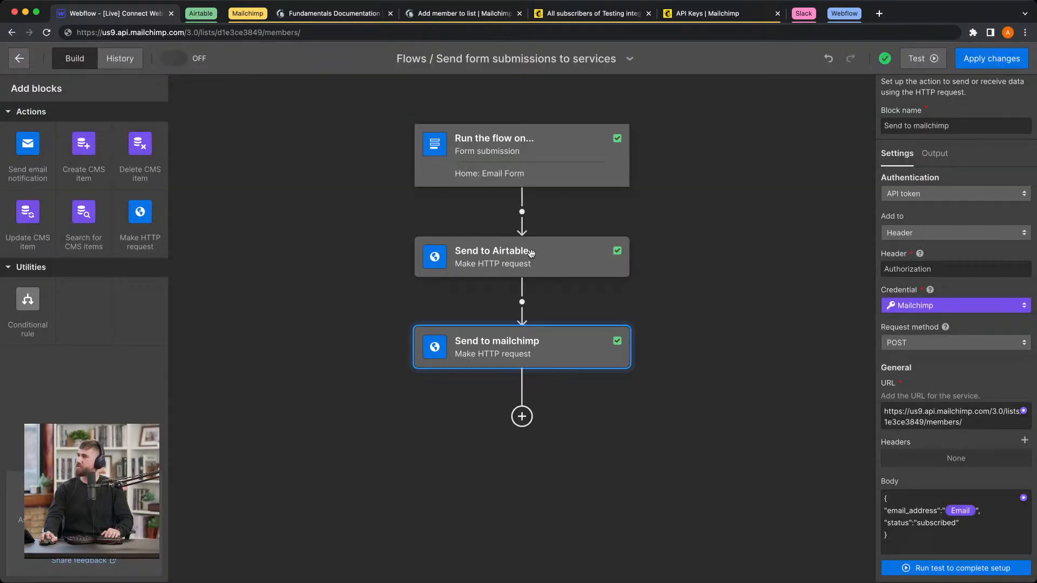
click(199, 14)
click(230, 14)
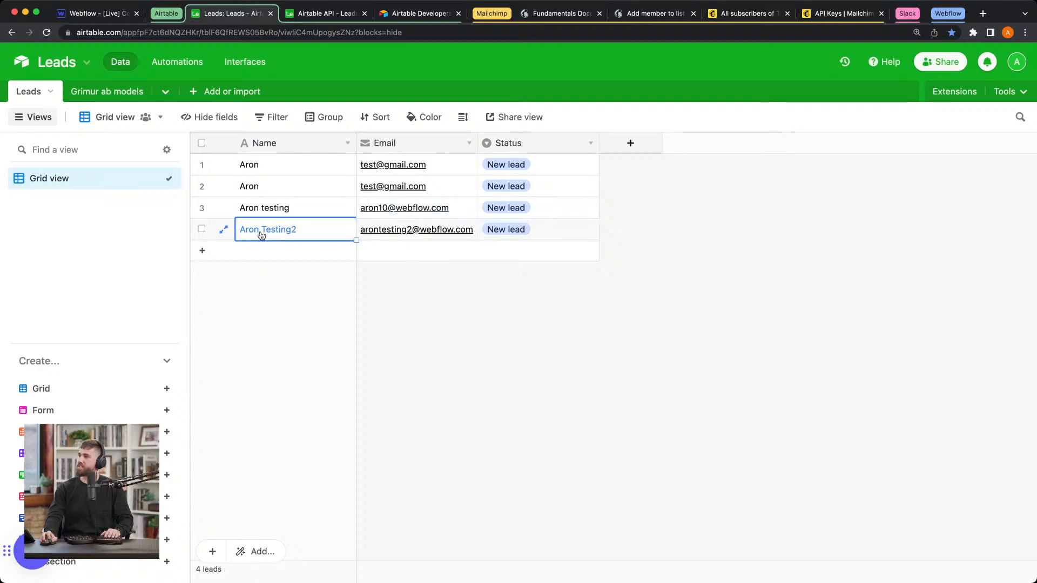
drag(262, 235, 584, 232)
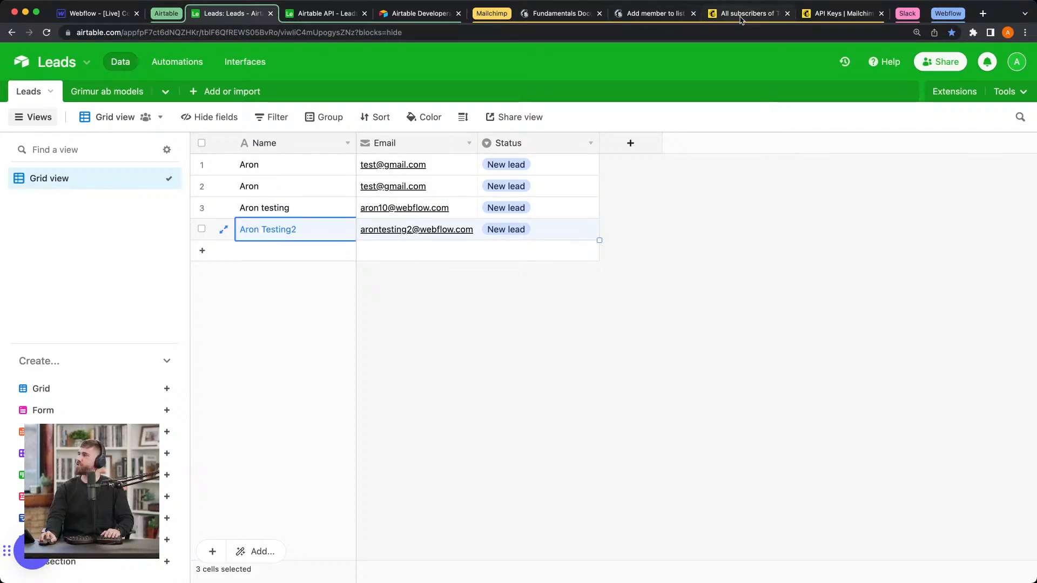
Step: Switch to Mailchimp, reload the Testing integration audience and check its contacts for the second test email address, then return to the Webflow flow with no block selected
click(653, 18)
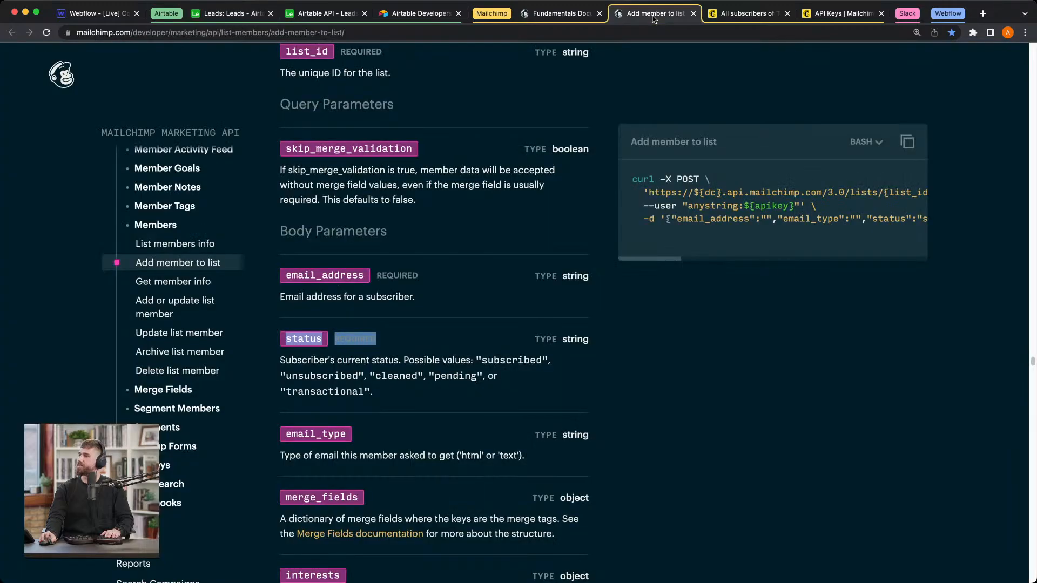
click(751, 13)
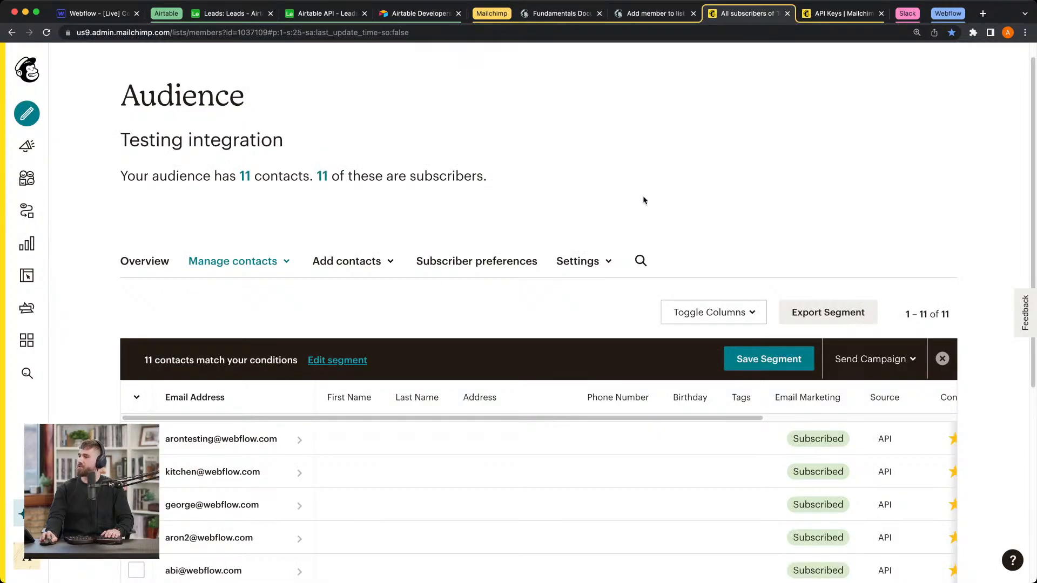
scroll(644, 201, down, 1)
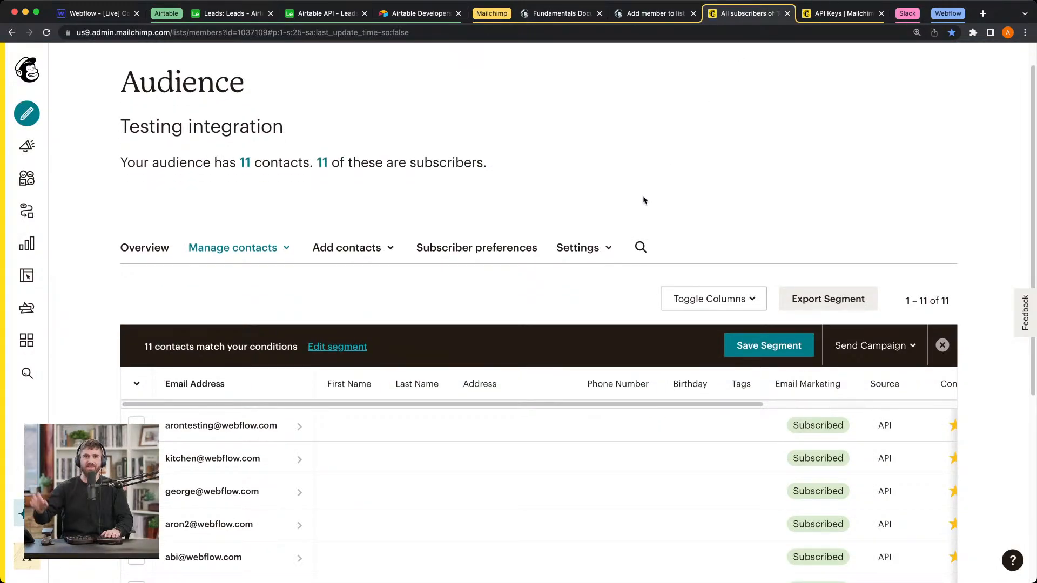
scroll(644, 201, down, 3)
key(super+r)
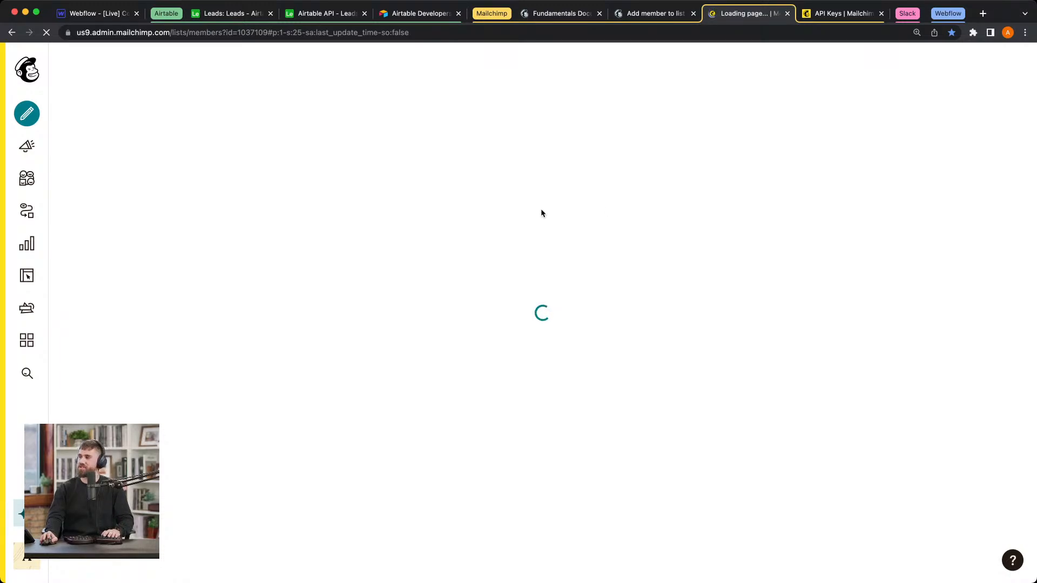
scroll(296, 183, down, 5)
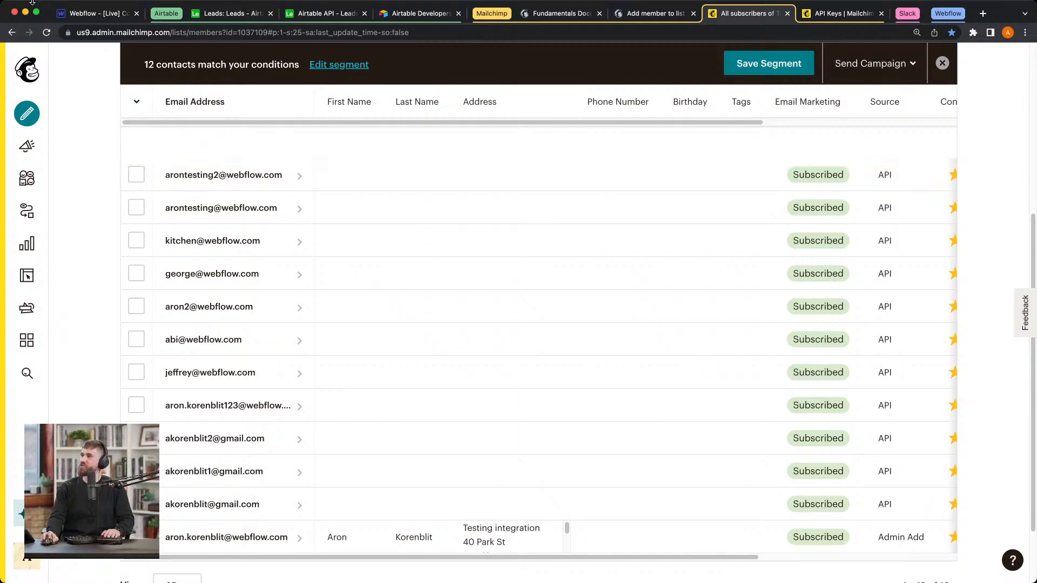
click(58, 16)
click(300, 223)
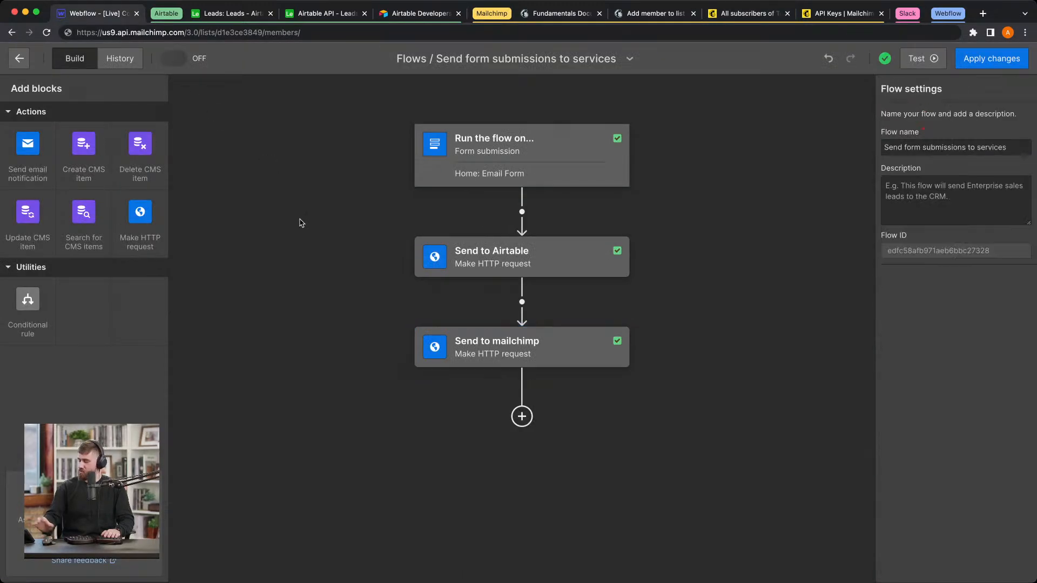
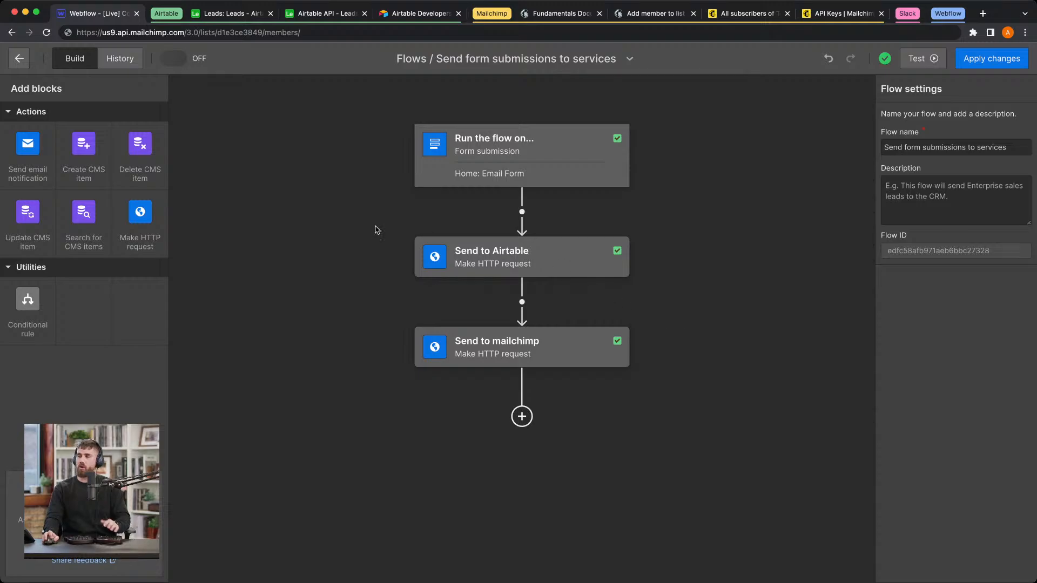
Step: Add a Make HTTP request block after Send to mailchimp and name it Send slack message
drag(140, 212, 521, 424)
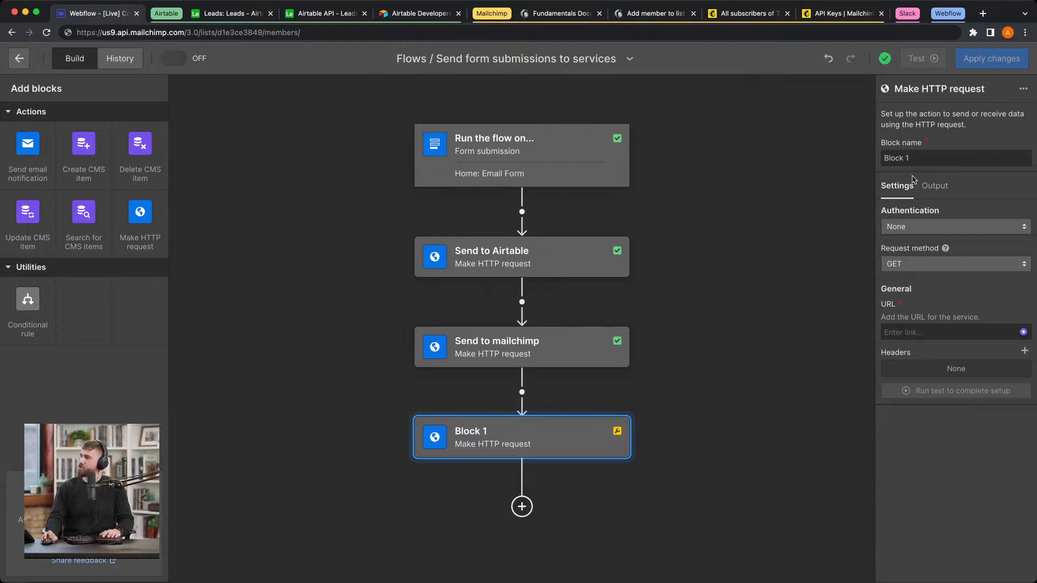
click(913, 157)
key(super+a)
text(S)
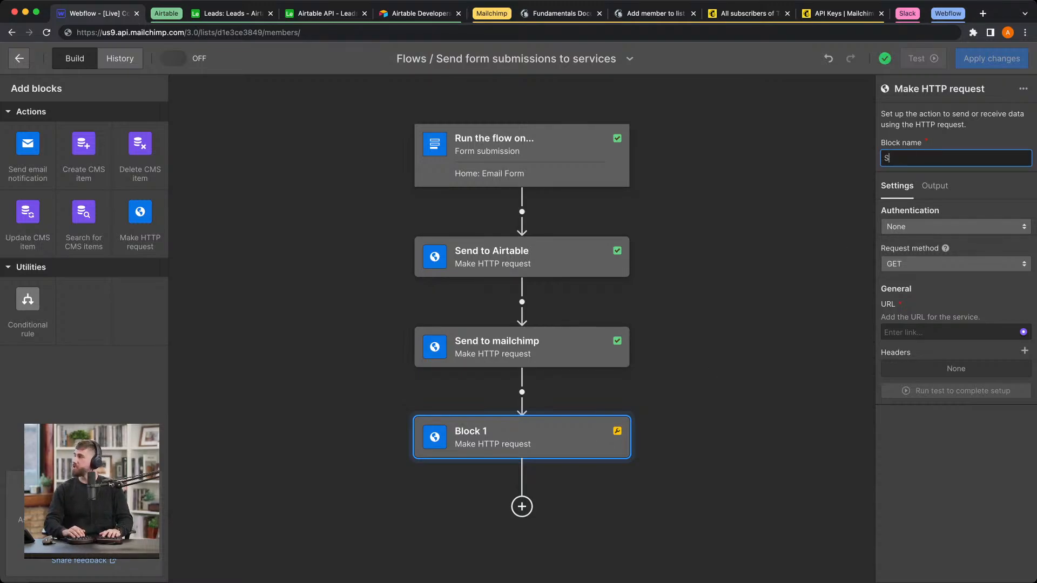
text(end slack mees)
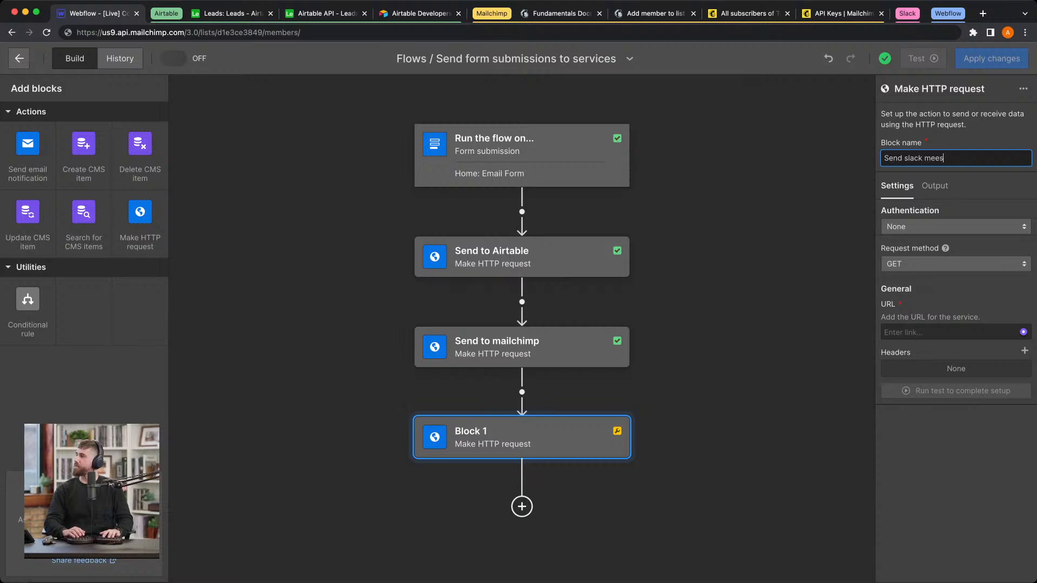
text(saage)
click(978, 192)
Step: Set the Send slack message block's authentication to API token, added to the Header
scroll(961, 201, up, 5)
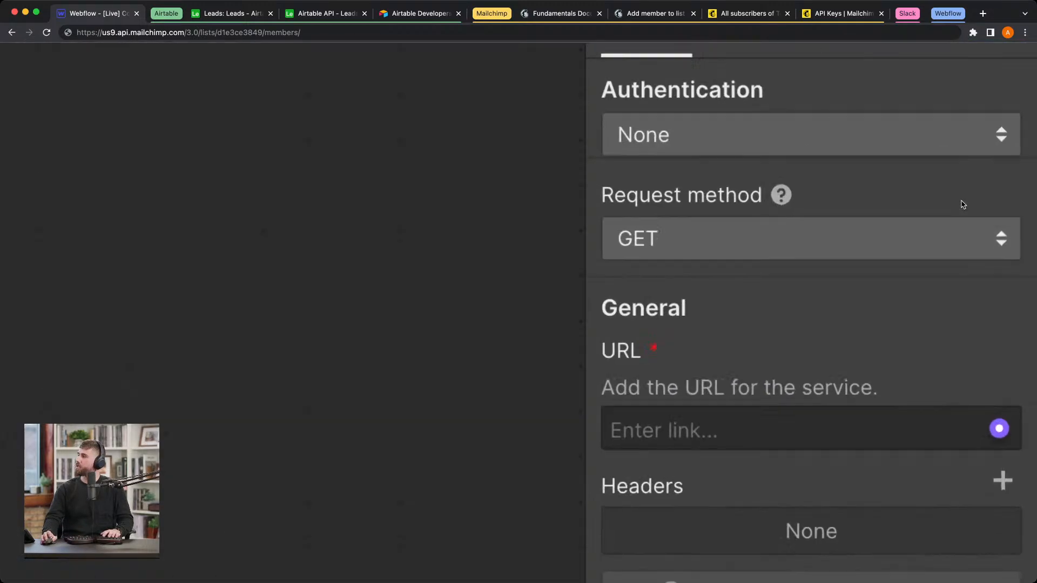
click(915, 139)
click(909, 166)
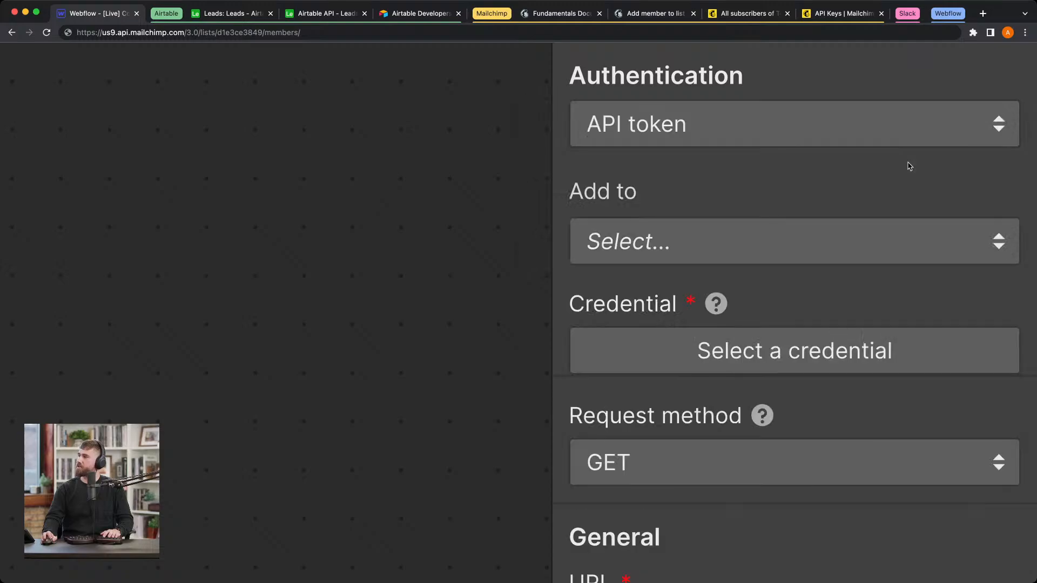
scroll(725, 218, down, 1)
click(712, 255)
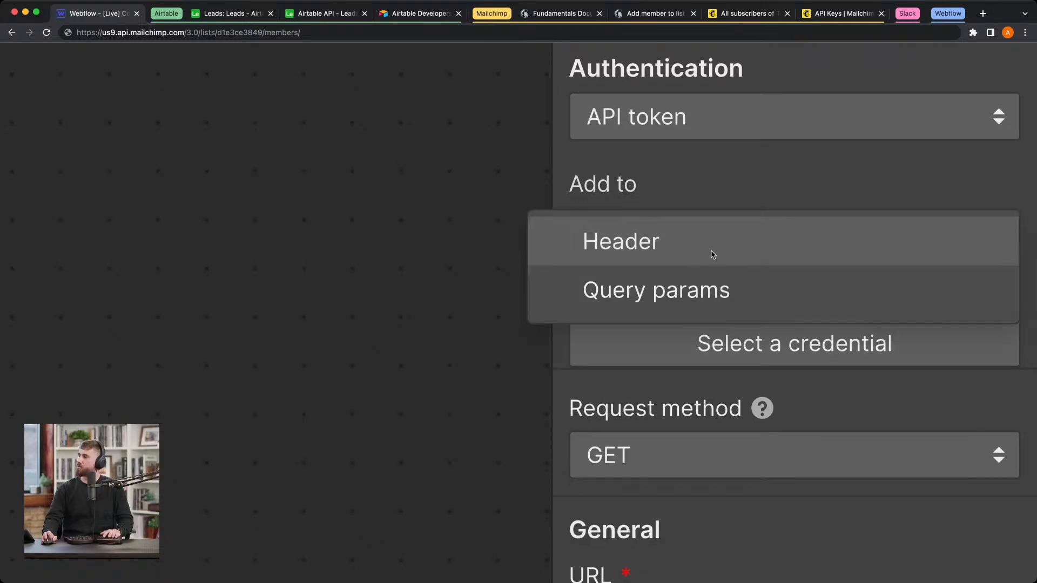
click(712, 254)
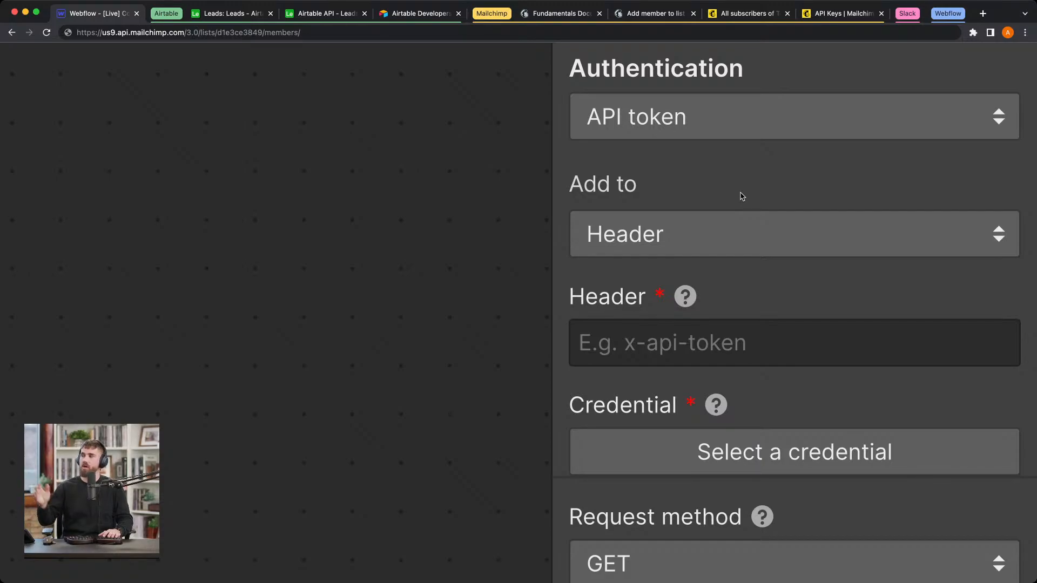
Step: Collapse the Airtable and Mailchimp tab groups, expand Slack's, and examine the chat.postMessage facts and the Basic app setup docs
click(177, 14)
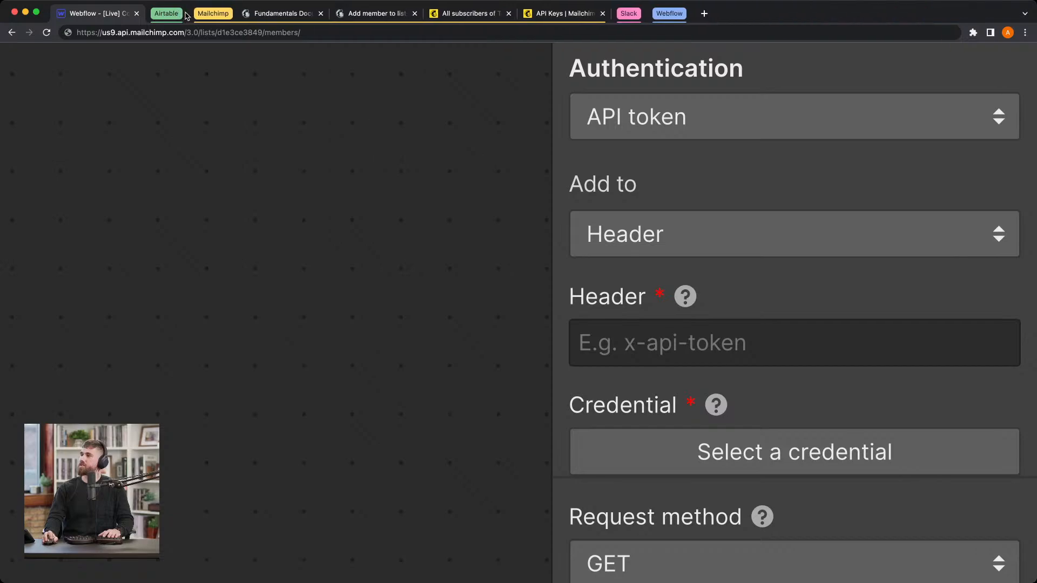
click(202, 14)
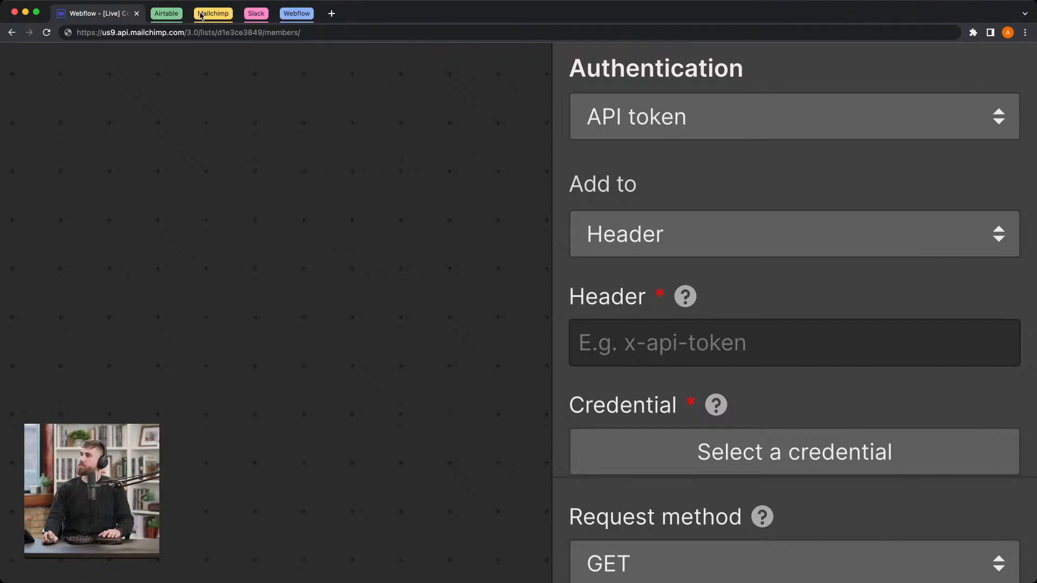
click(258, 15)
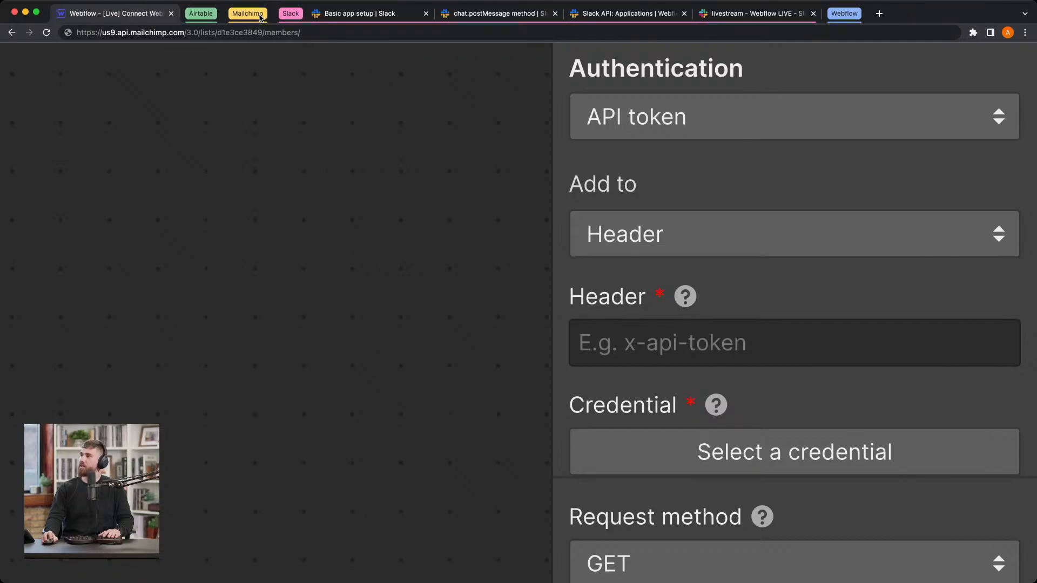
click(481, 16)
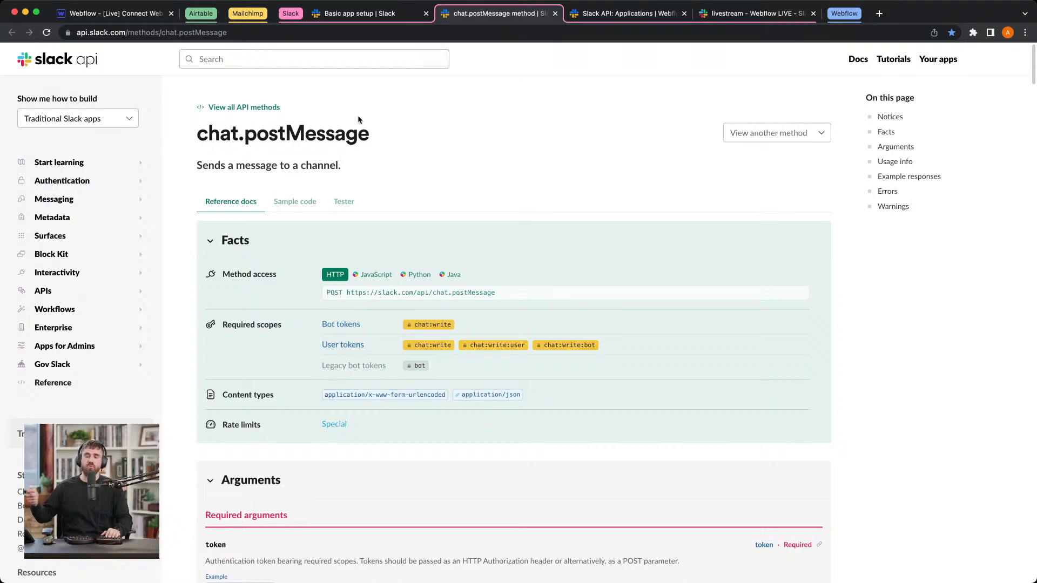
scroll(360, 130, down, 1)
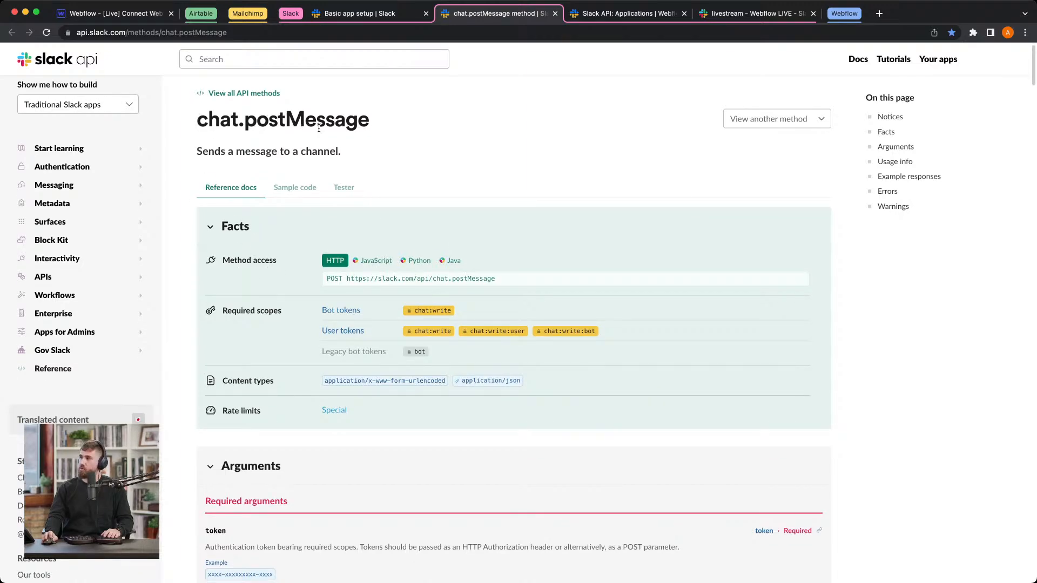
scroll(319, 129, down, 1)
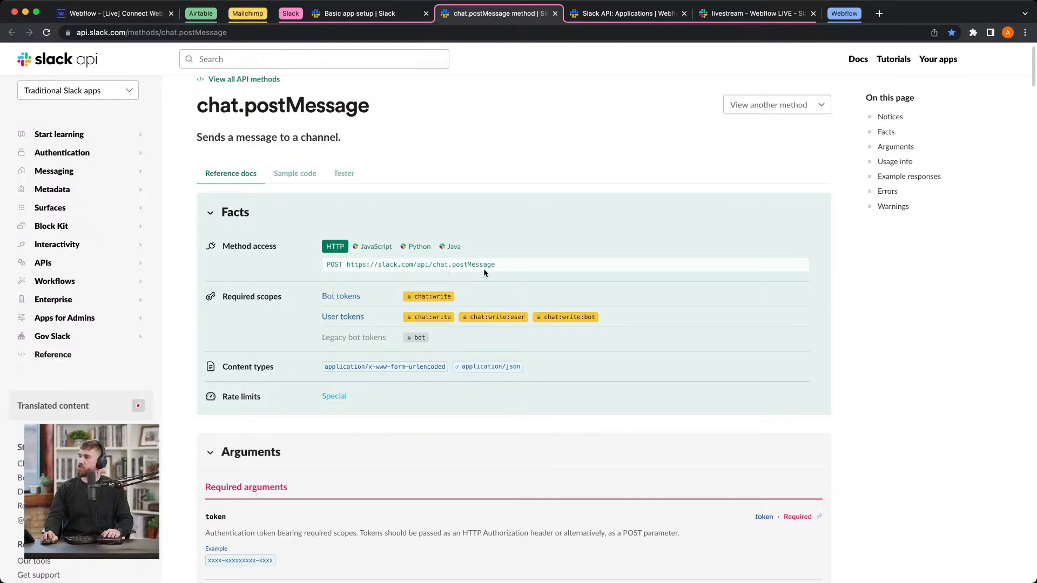
scroll(484, 273, down, 1)
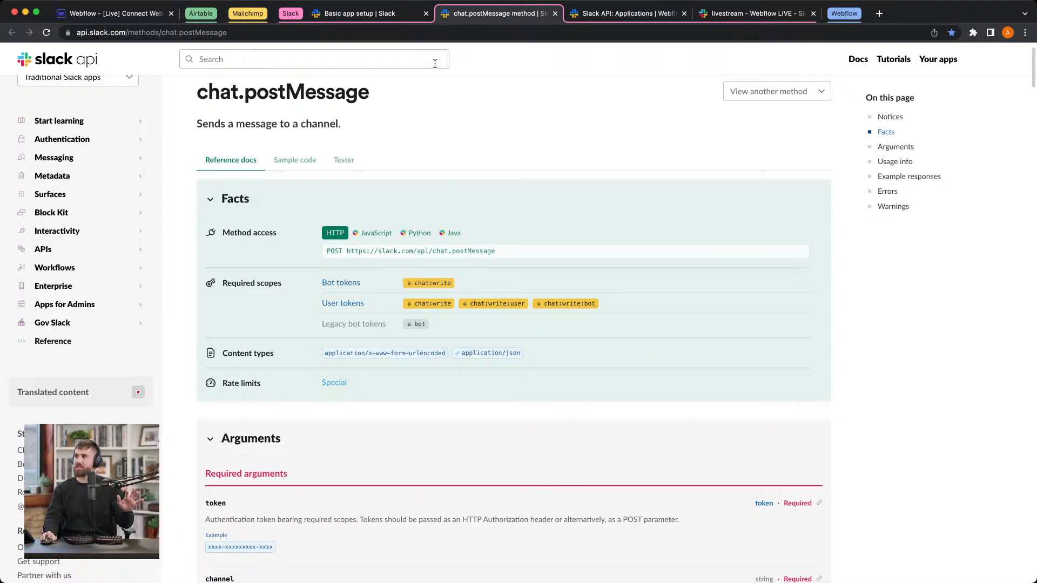
click(400, 22)
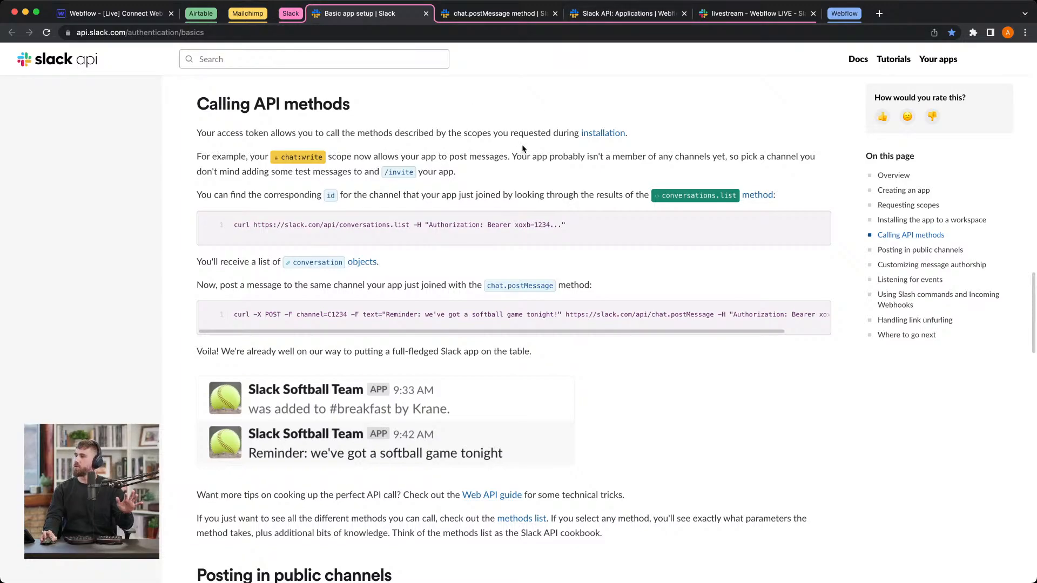
Step: Switch to the Slack Logic app's configuration and examine its Basic Information, OAuth token section and Bot Token Scopes
click(625, 14)
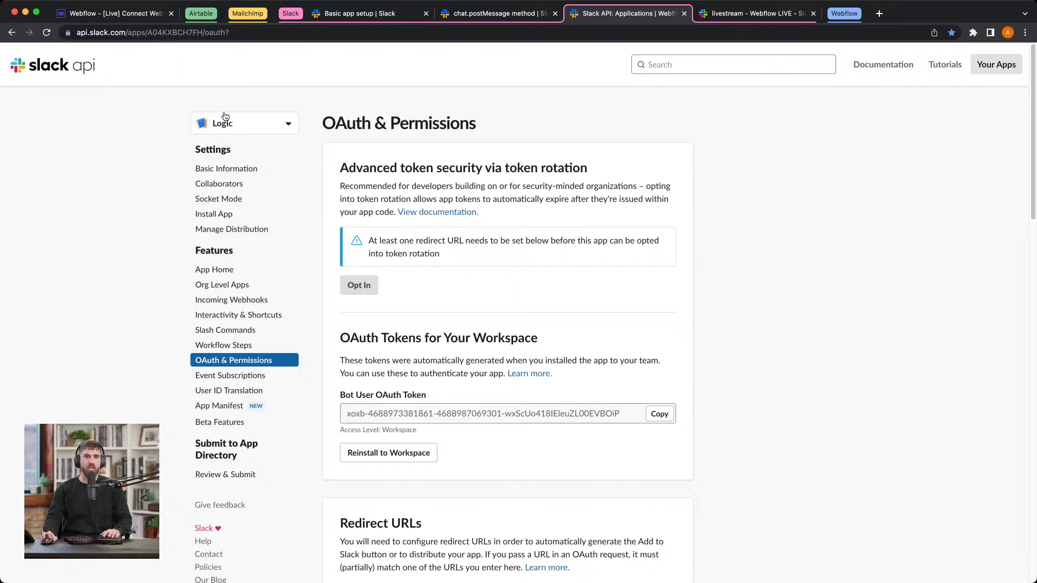
click(253, 173)
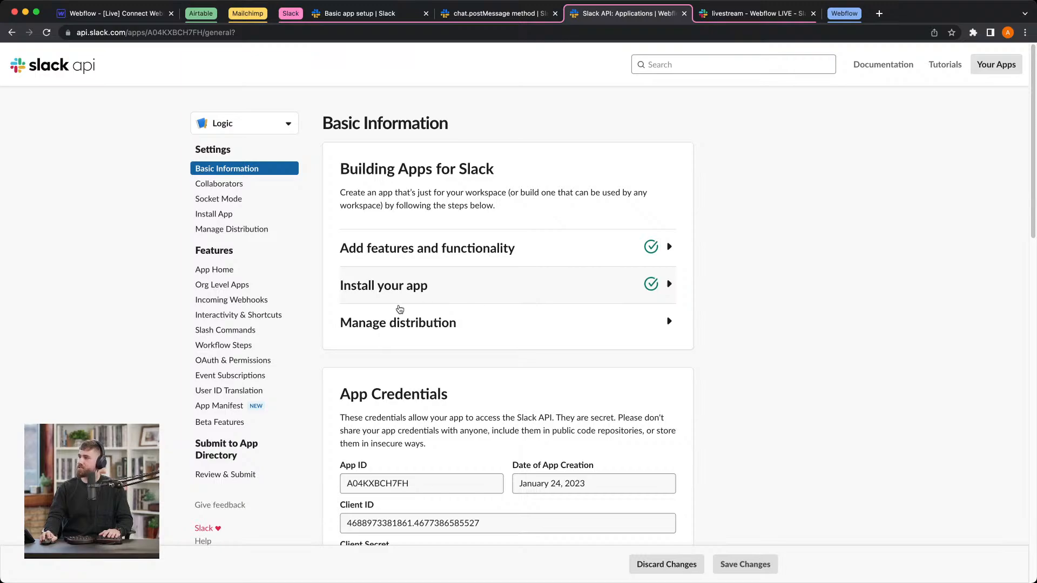
click(231, 361)
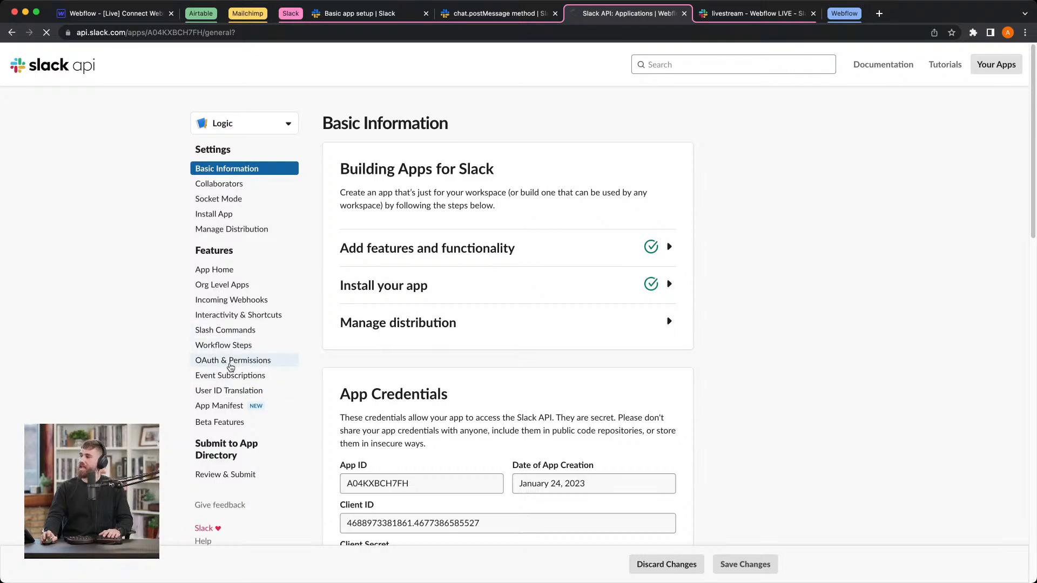
scroll(314, 348, down, 1)
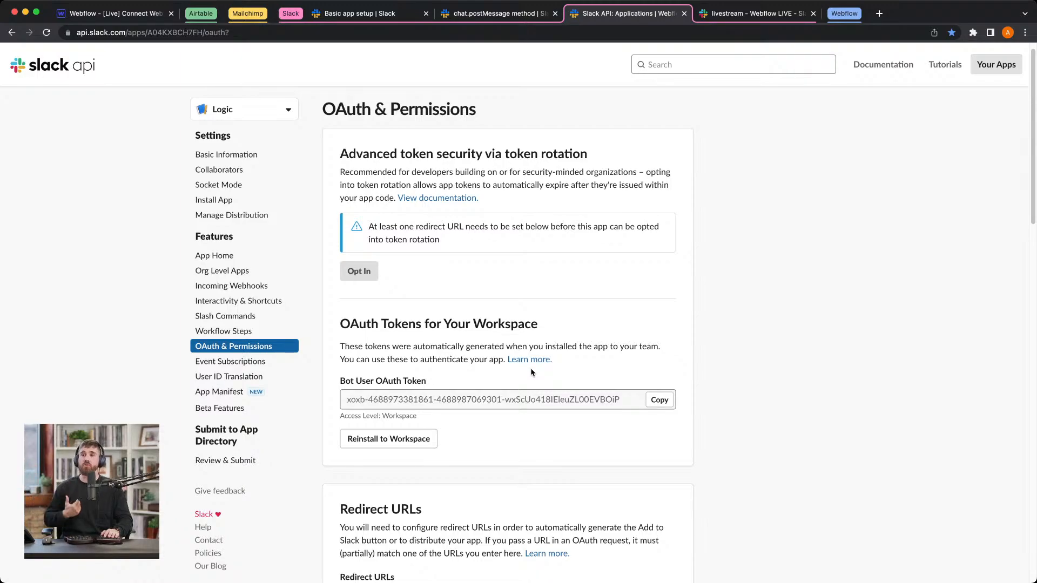
scroll(531, 371, down, 7)
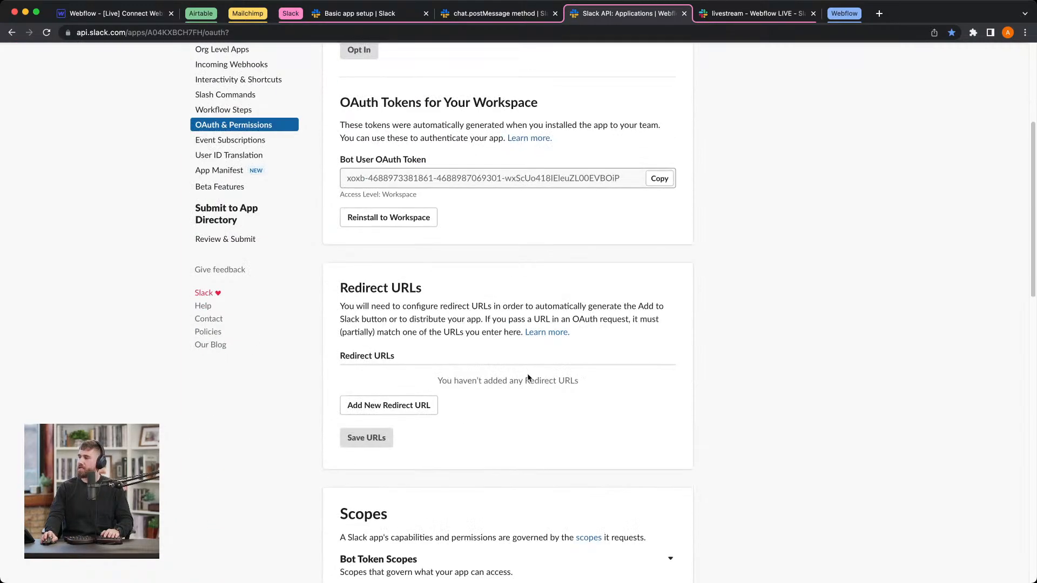
scroll(526, 377, down, 4)
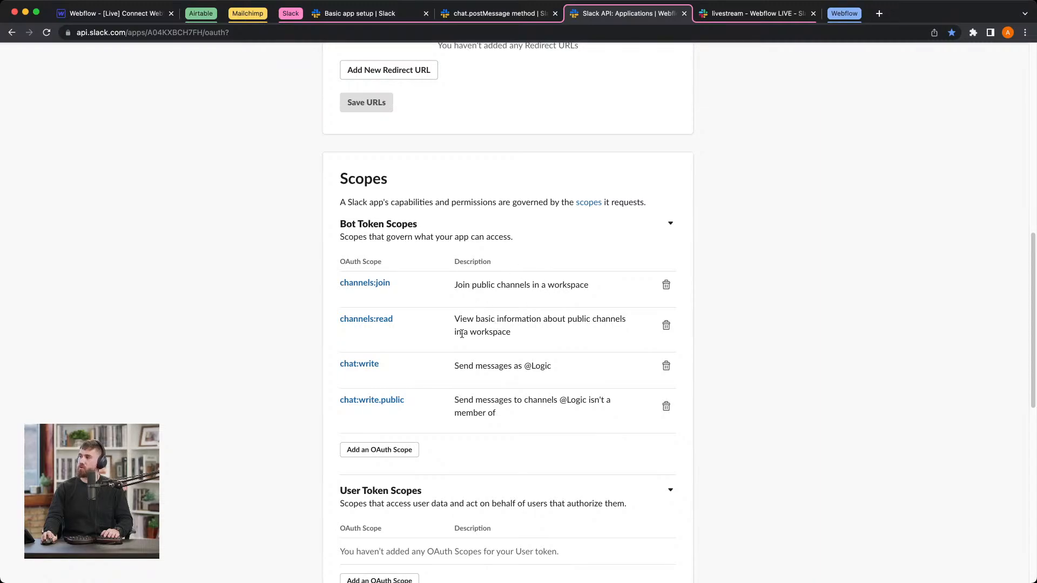
scroll(474, 330, down, 1)
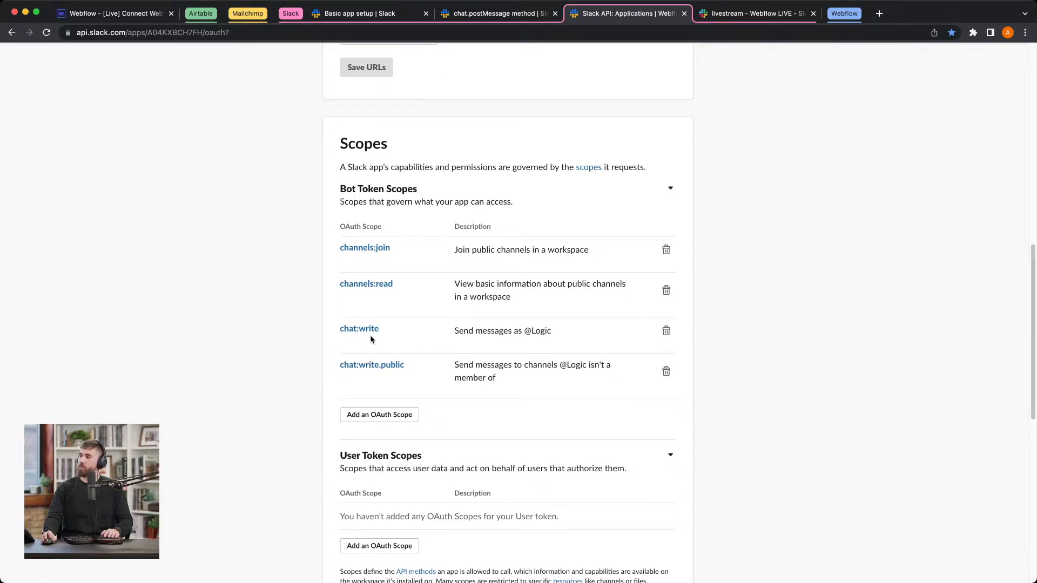
scroll(533, 335, down, 1)
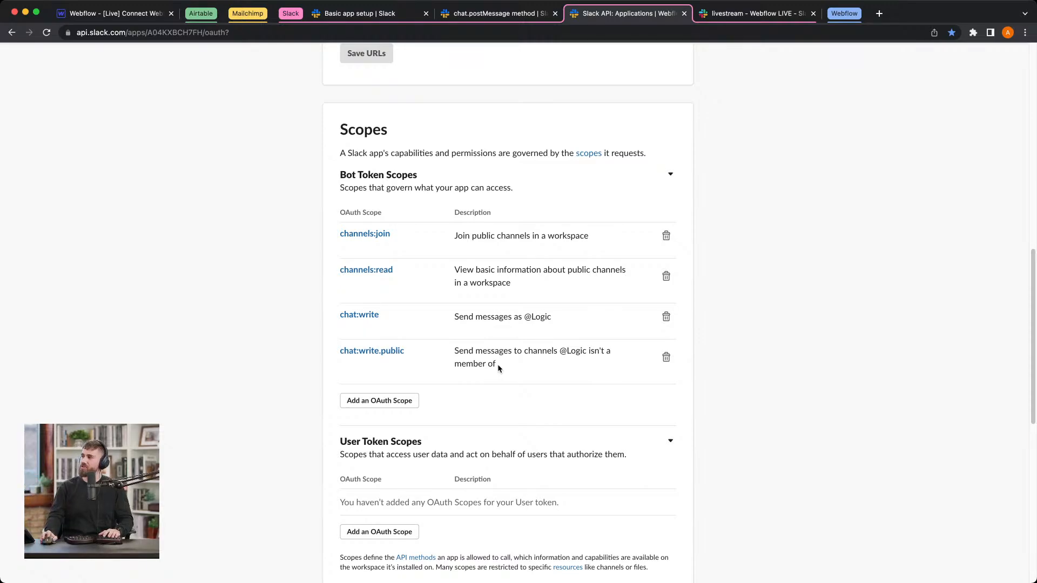
Step: Return to the Slack API docs and examine the Authorization header format in the Calling API methods curl example
click(471, 15)
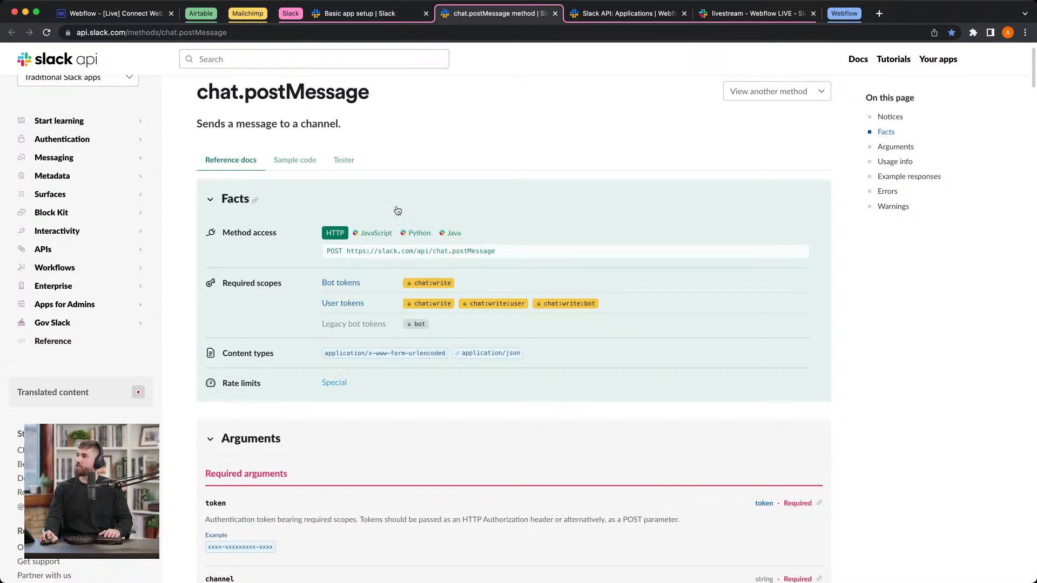
click(374, 17)
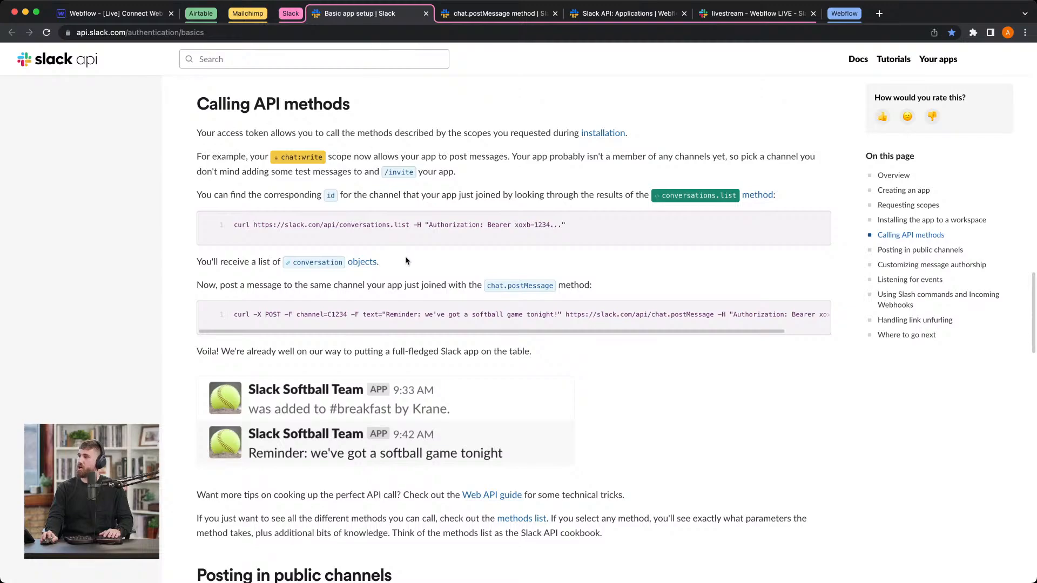
scroll(399, 238, down, 1)
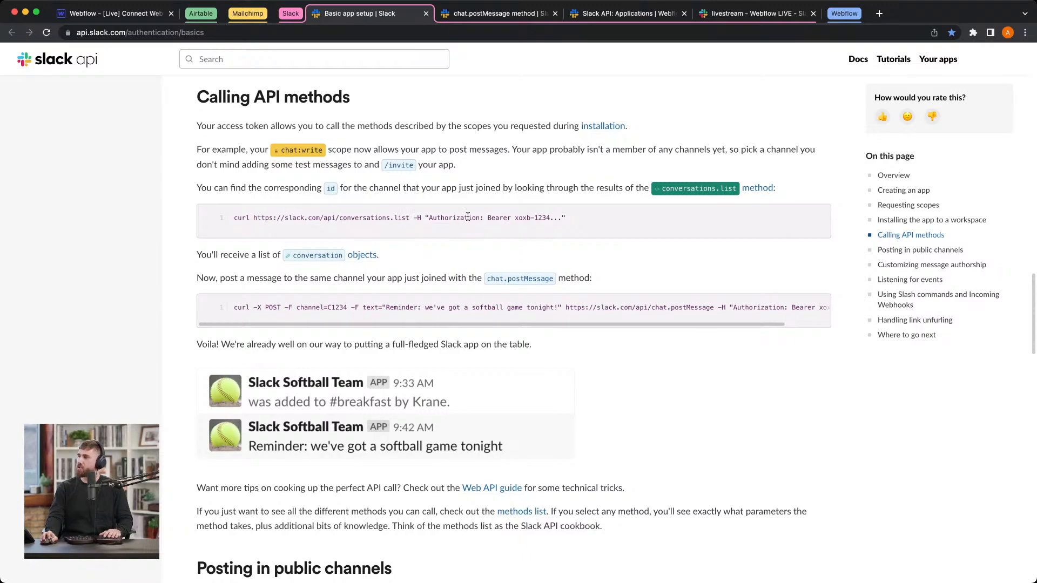
drag(427, 218, 547, 218)
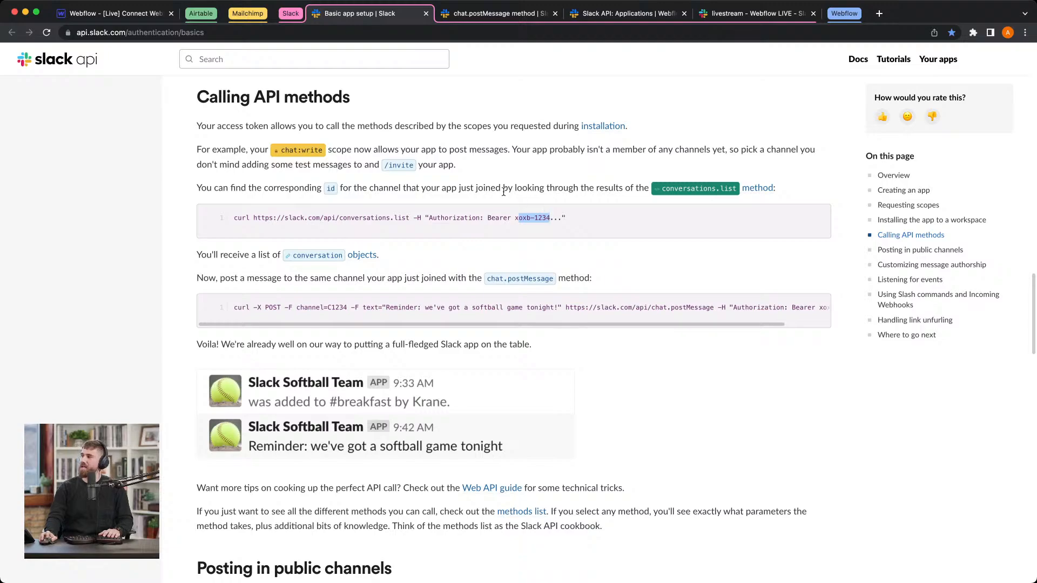
Step: Switch to the Webflow flow and set the Send slack message block's authentication header name to Authorization
click(111, 15)
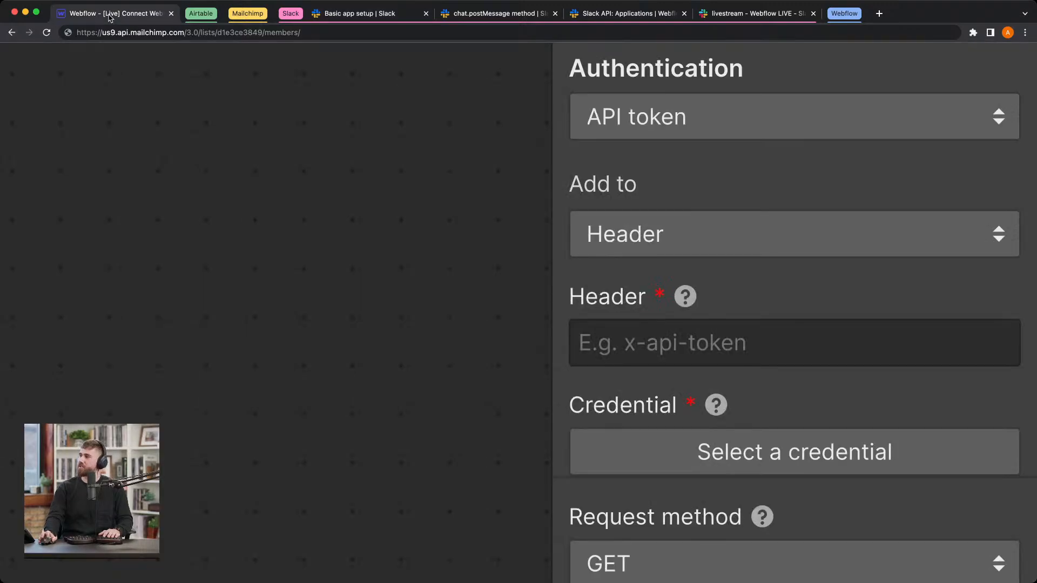
click(821, 340)
text(A)
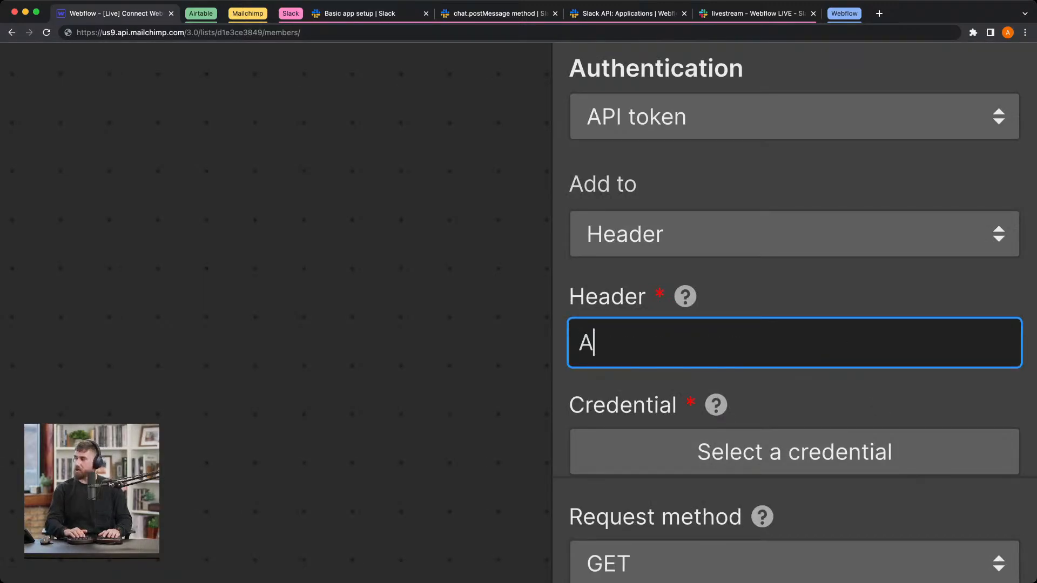
text(uthorization)
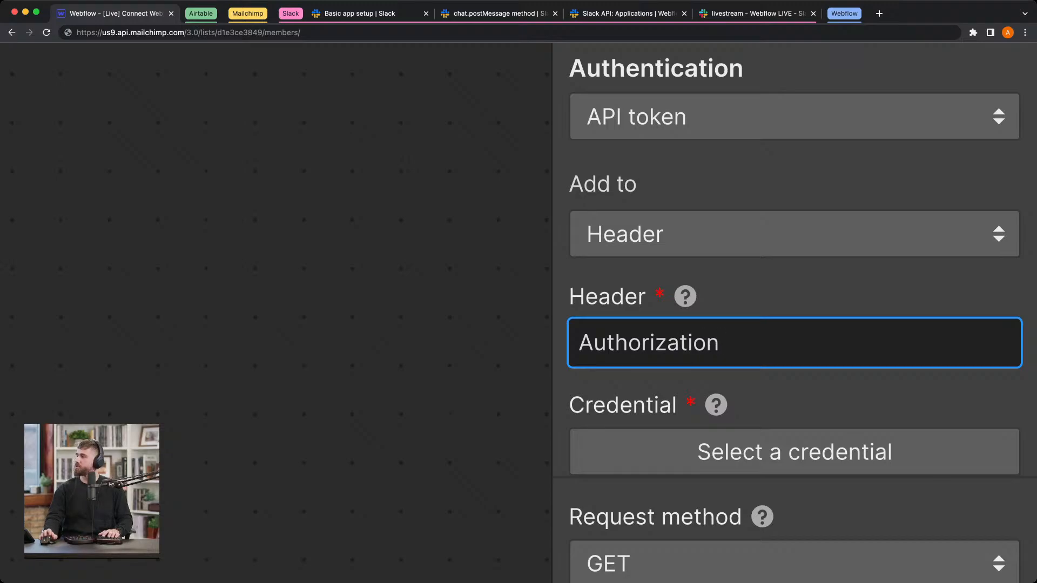
Step: Add a new API token credential for the Slack block's authentication and name it Slack bot API token
scroll(742, 363, down, 2)
click(743, 363)
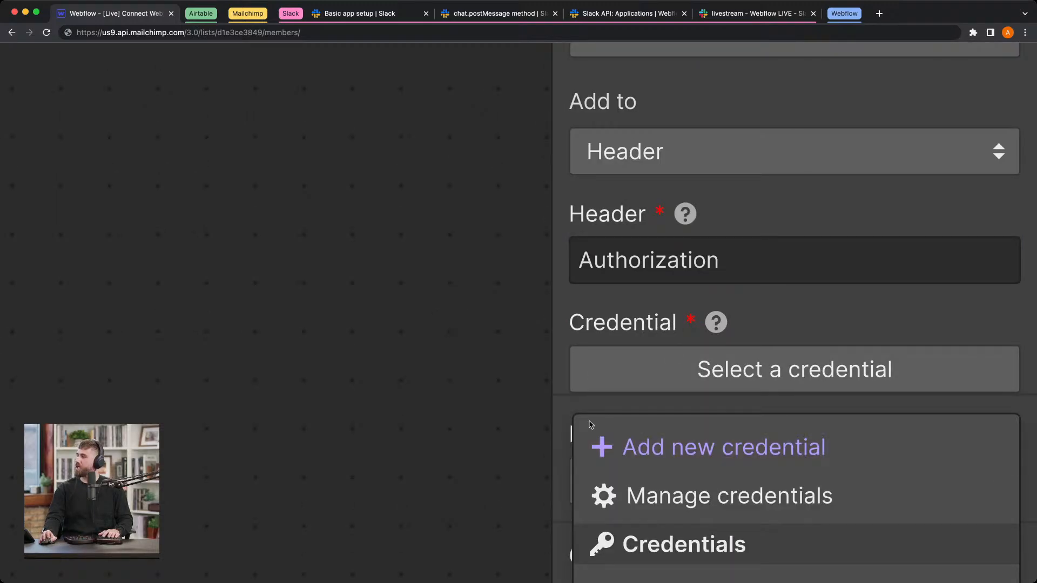
click(613, 434)
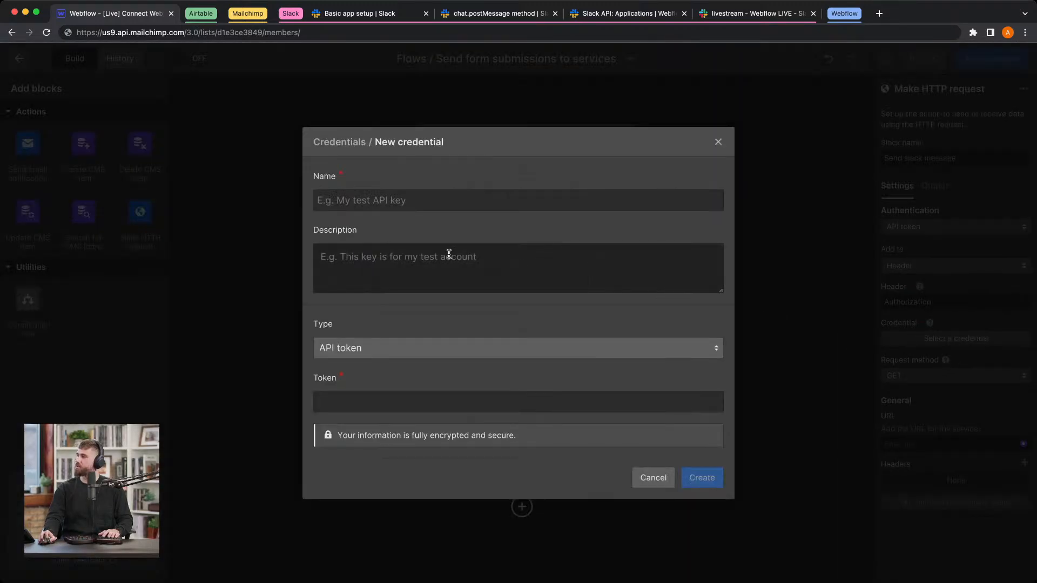
click(338, 204)
text(S)
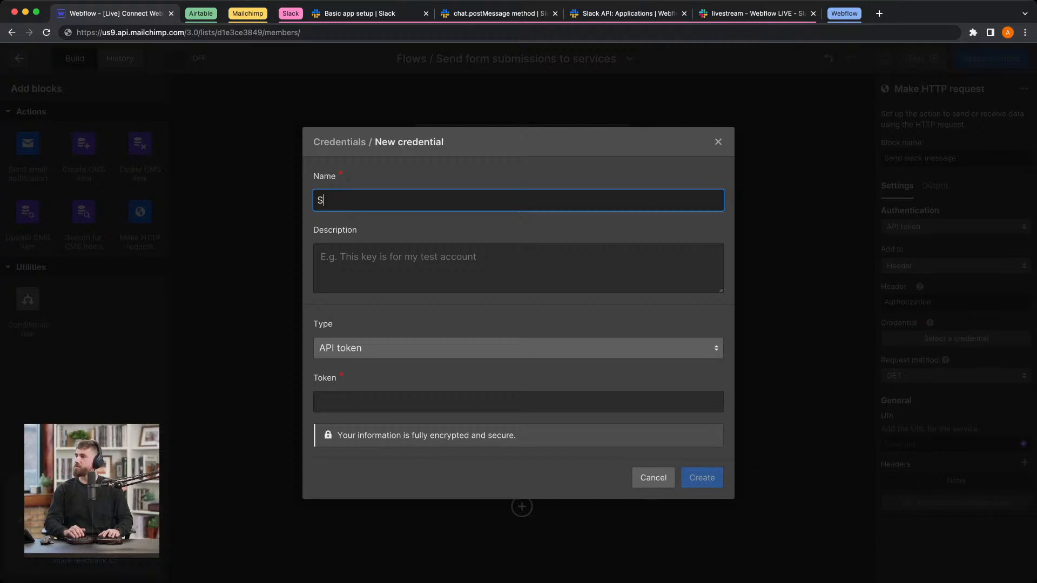
text(lack bot API)
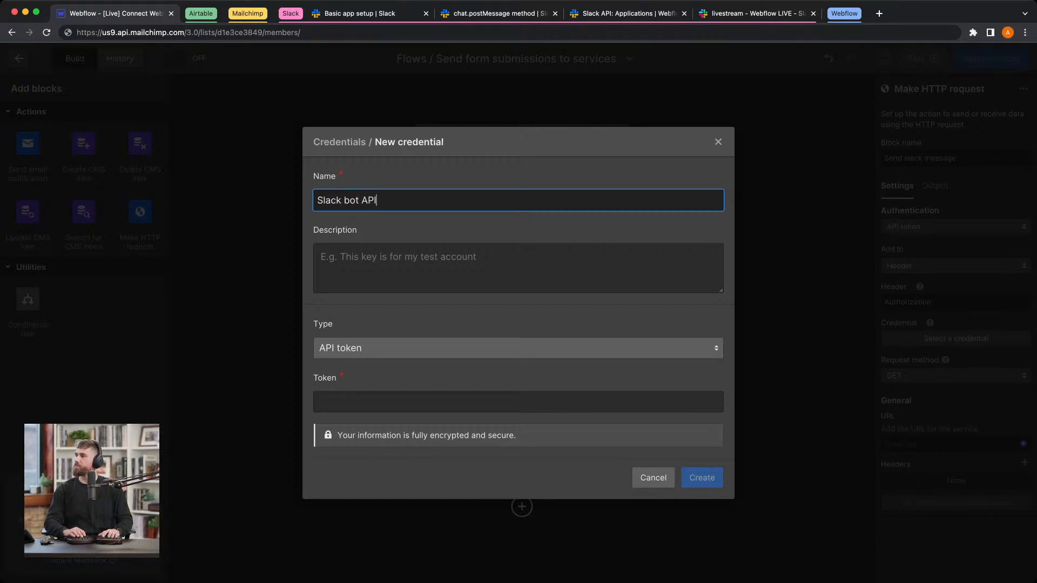
text( token)
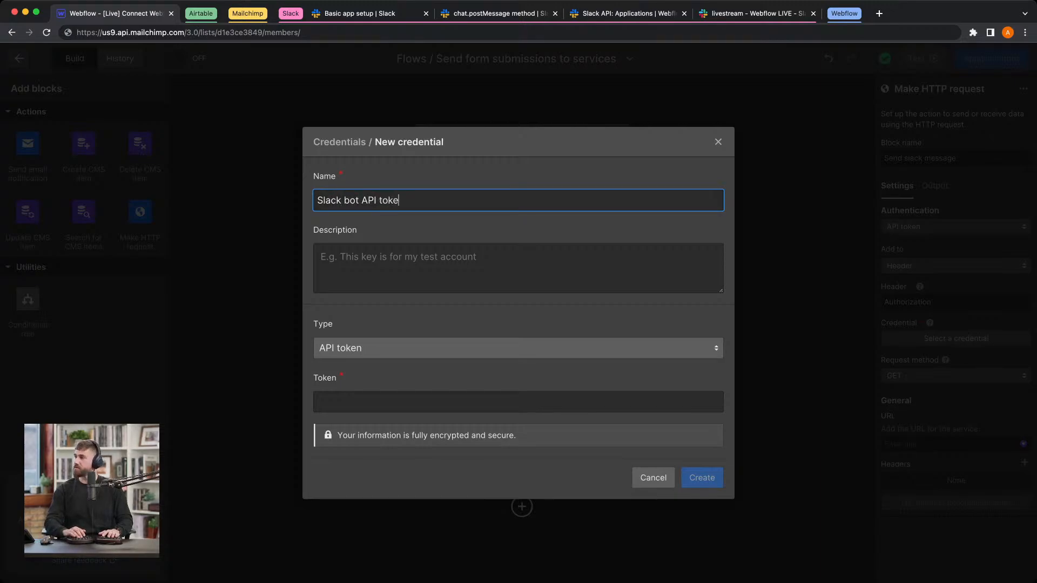
key(Tab)
key(Tab)
Step: Fill the credential's token field with Bearer followed by the Bot User OAuth Token copied from the Slack app's settings, and create the credential
click(371, 402)
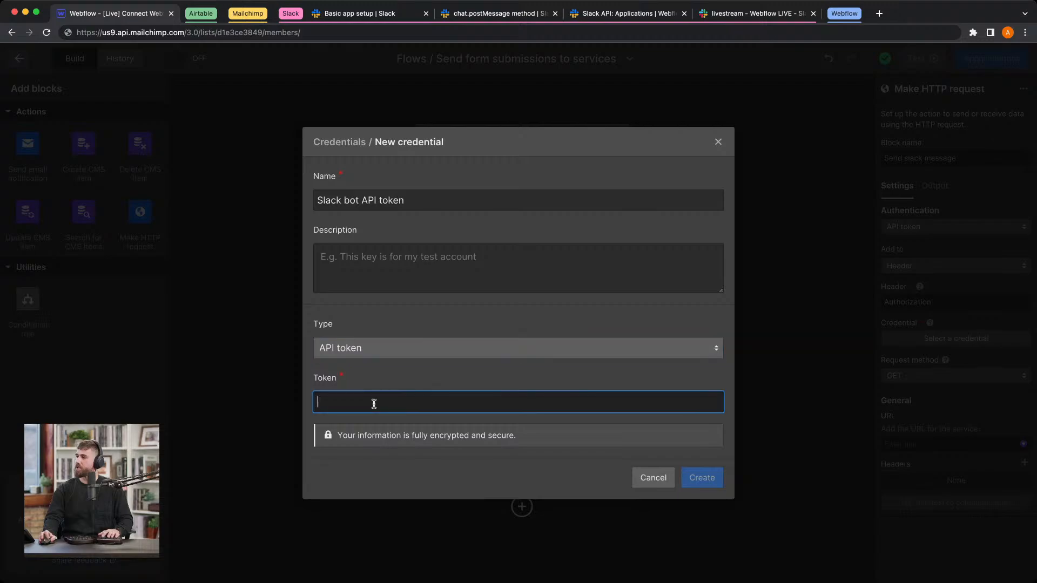
text(Bearer)
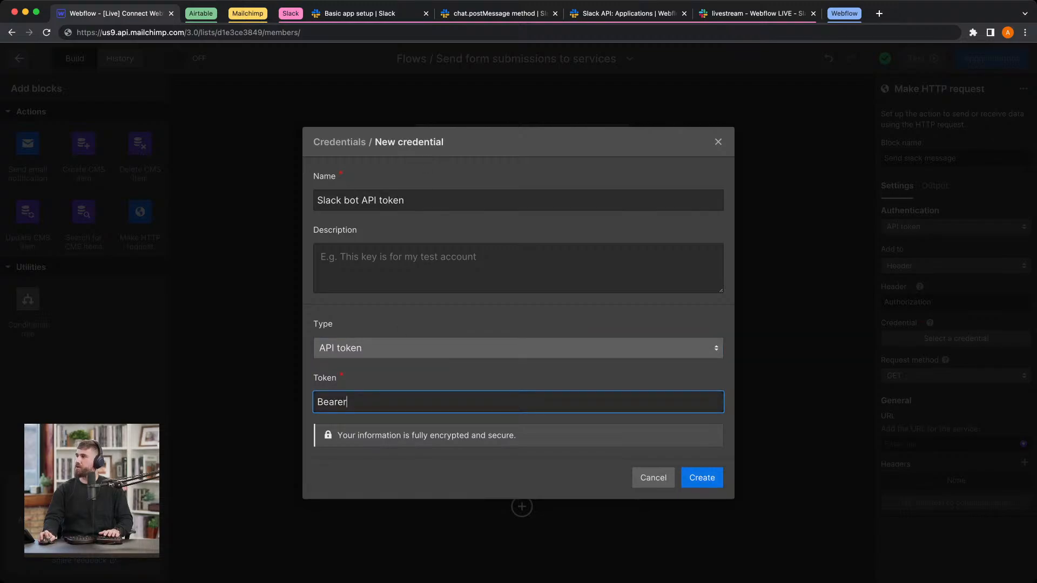
click(372, 16)
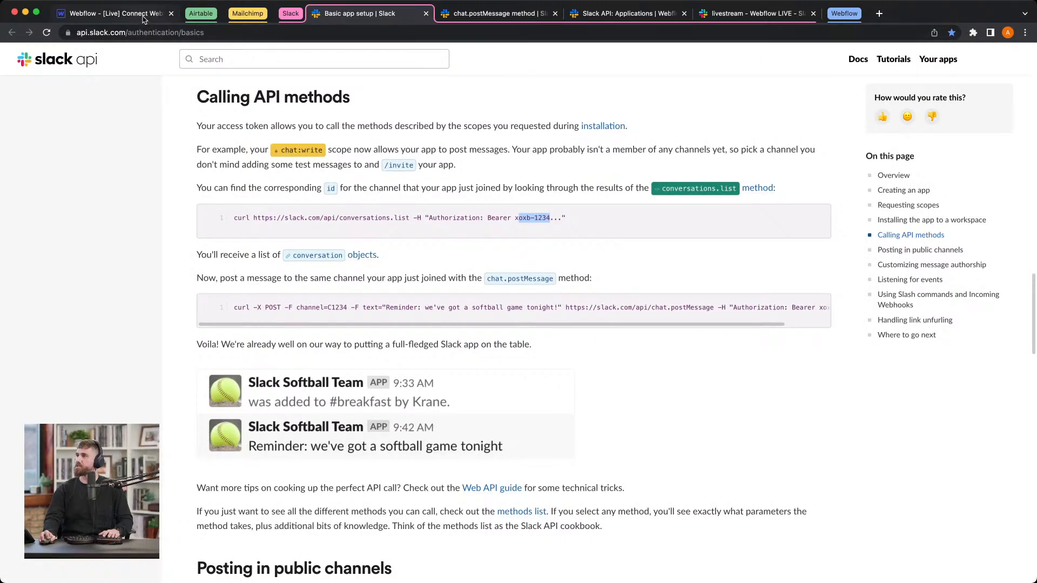
click(601, 16)
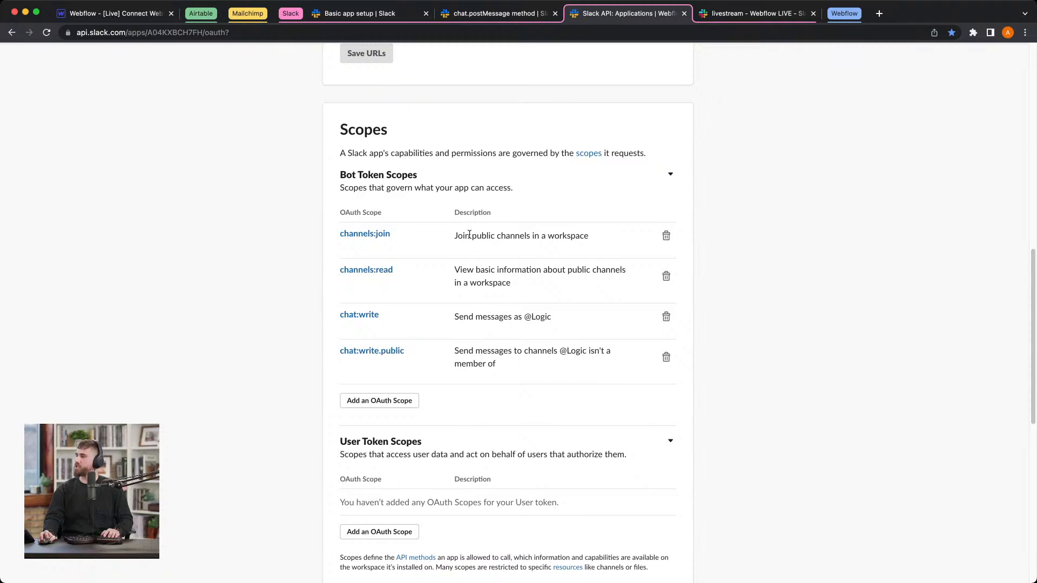
scroll(475, 234, up, 6)
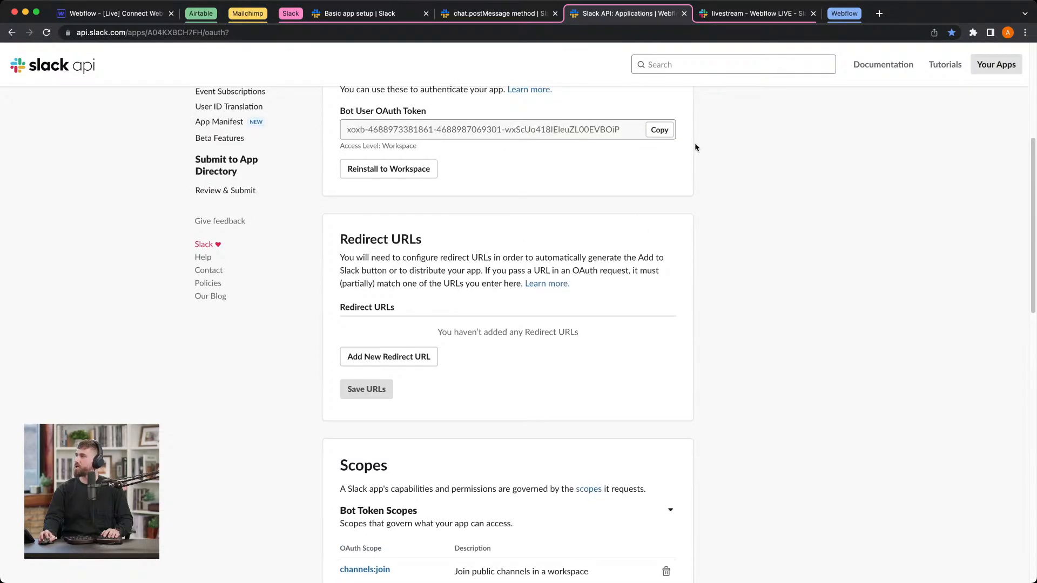
click(659, 130)
click(143, 13)
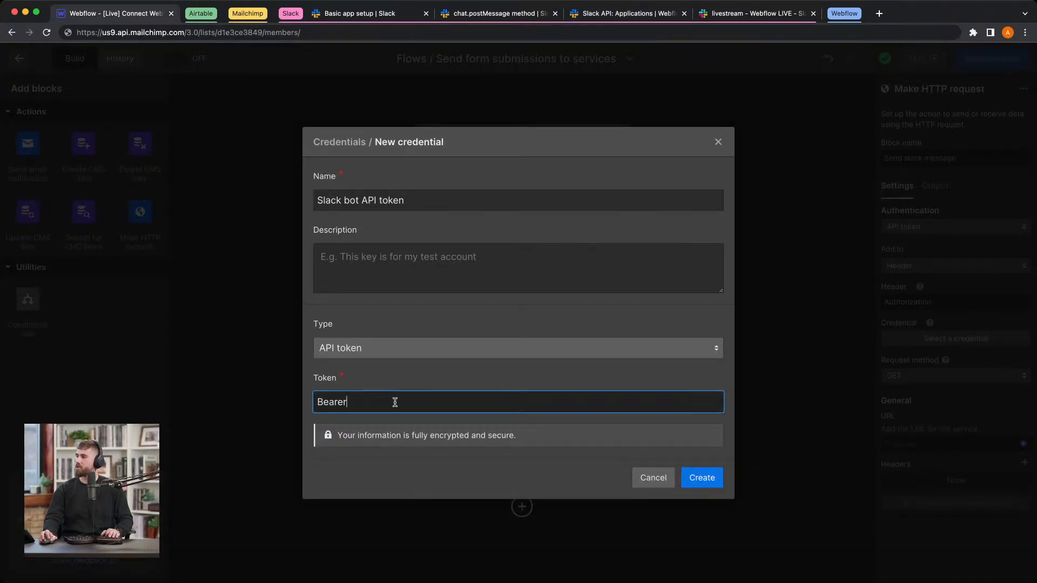
key(super+v)
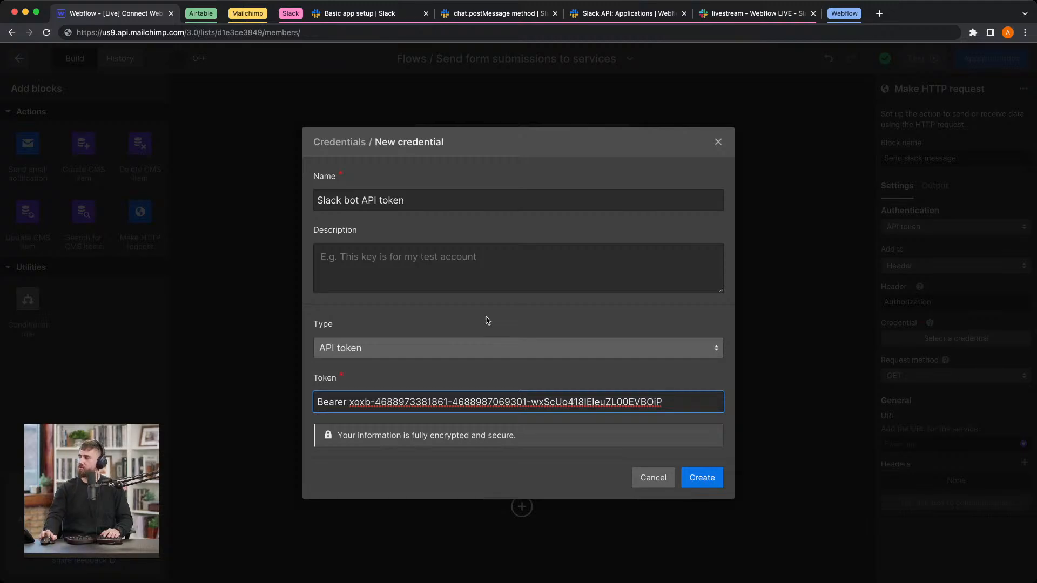
click(701, 478)
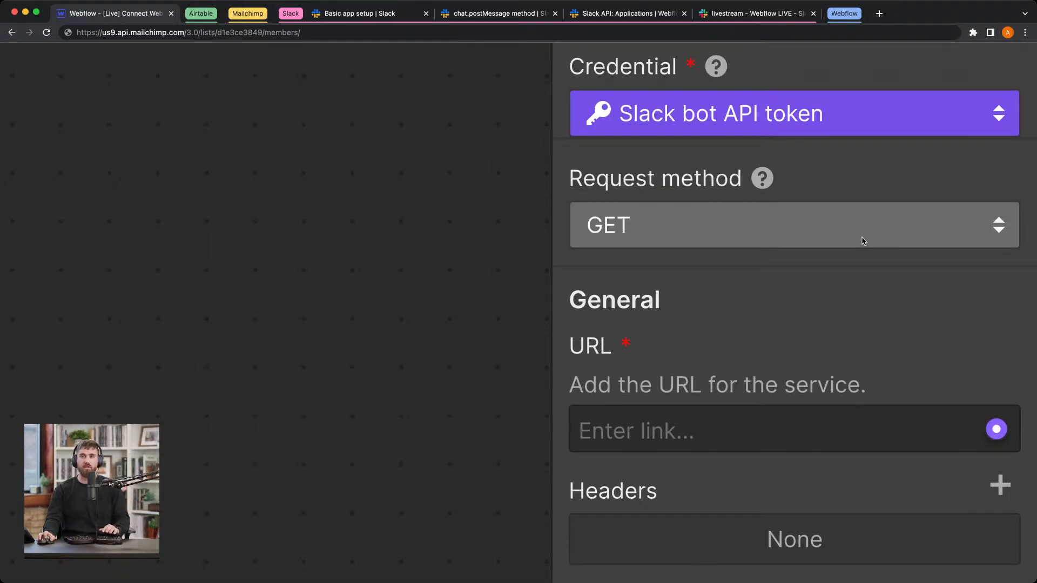
click(863, 241)
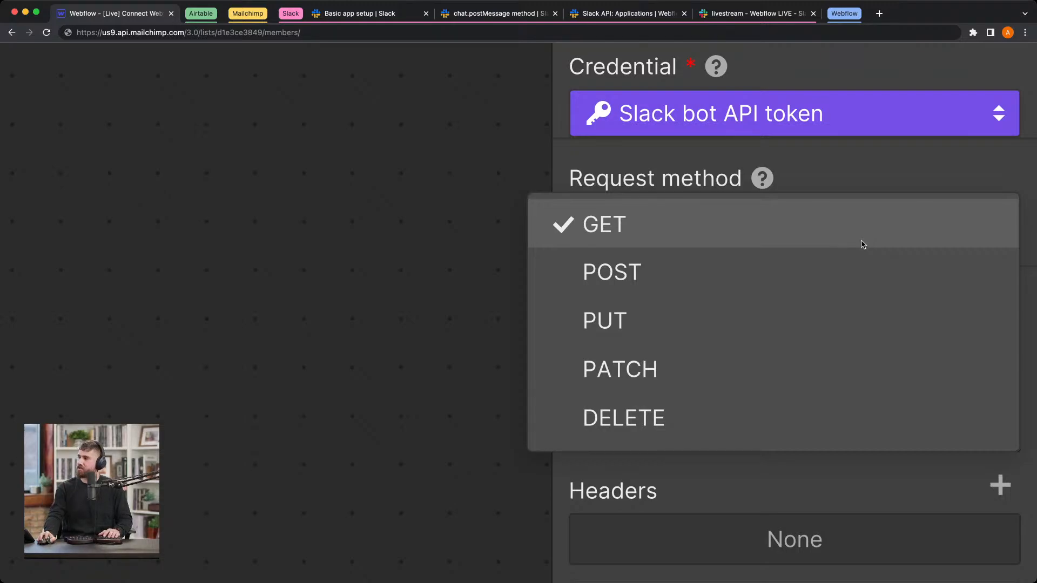
click(859, 274)
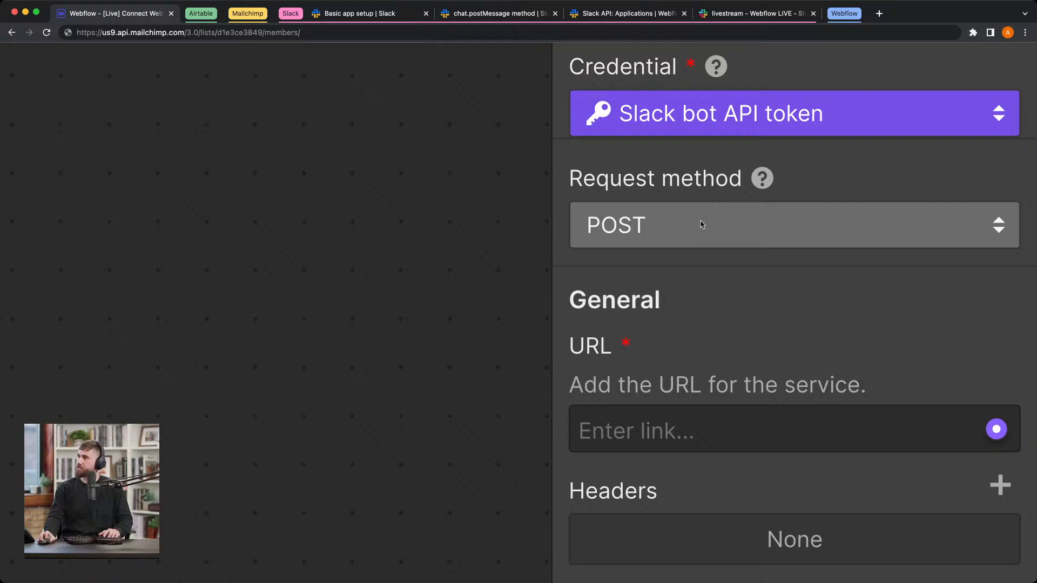
click(491, 21)
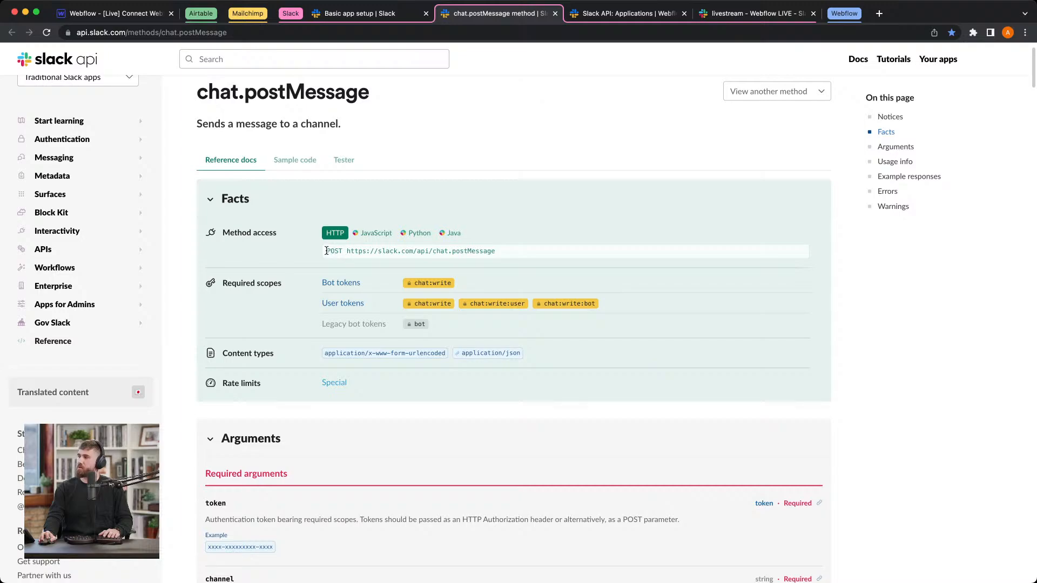
scroll(324, 251, up, 5)
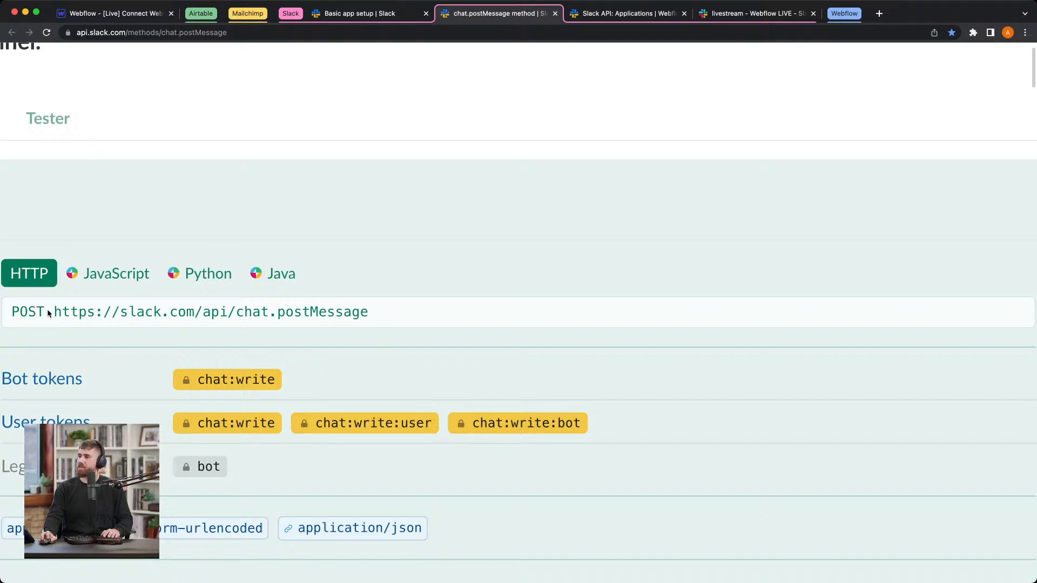
drag(56, 312, 377, 313)
key(super+c)
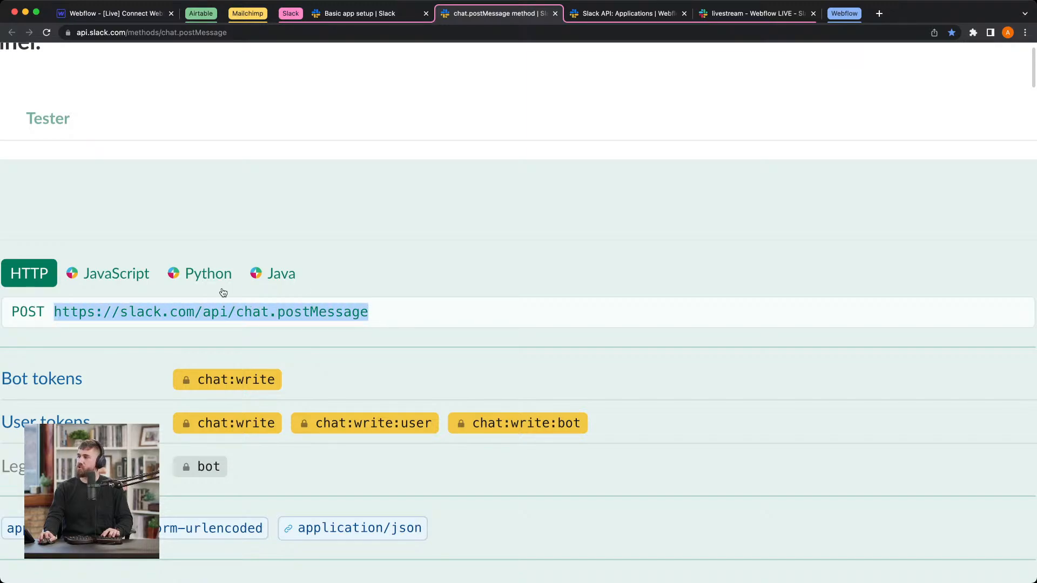
click(150, 17)
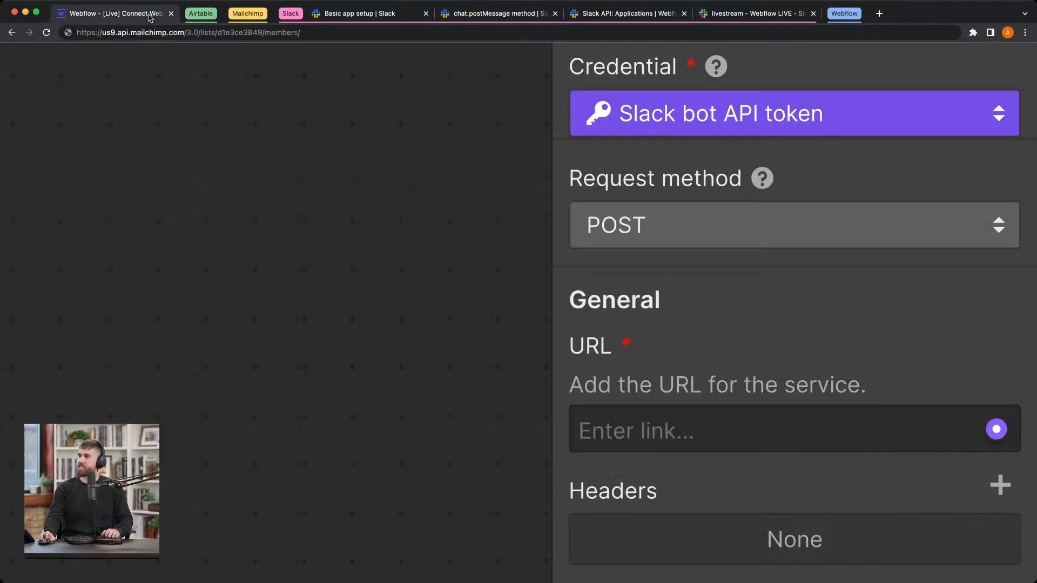
scroll(728, 361, down, 2)
click(734, 382)
key(super+v)
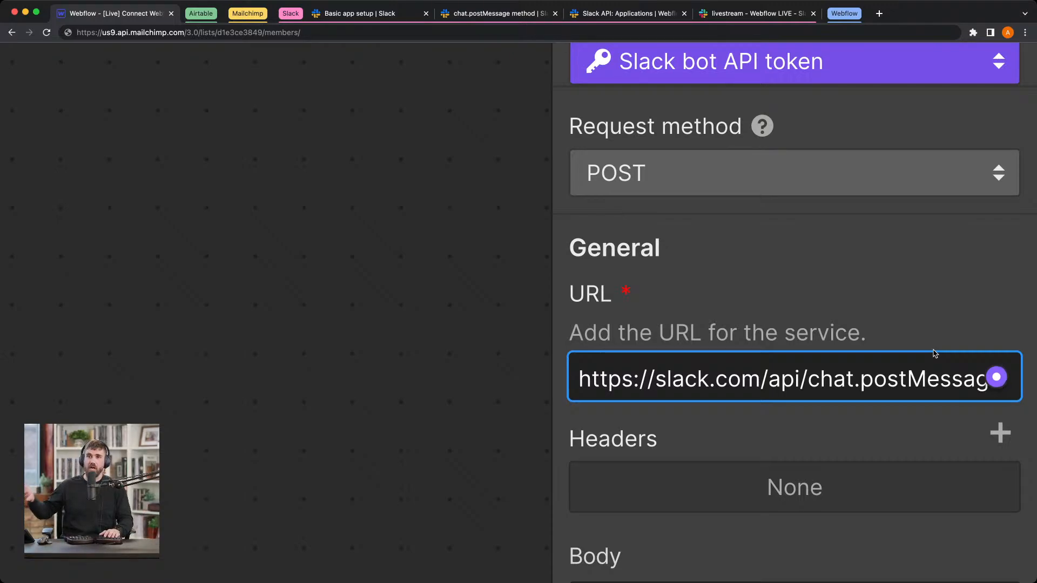
Step: Switch to the chat.postMessage docs, view the JSON-encoded bodies rules, and select the application/json content type in the method's facts
click(463, 19)
scroll(465, 187, down, 5)
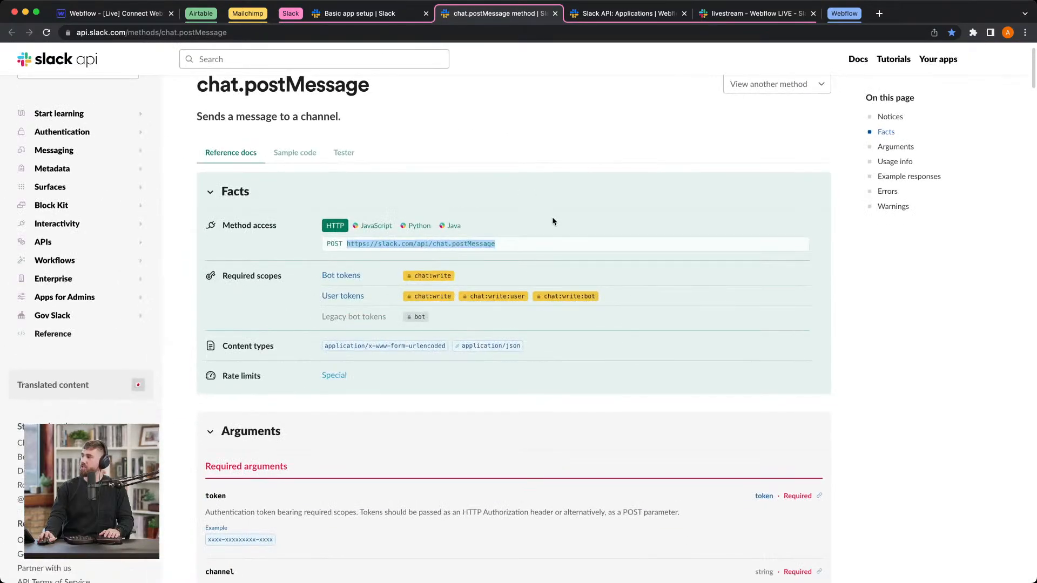
scroll(442, 254, down, 1)
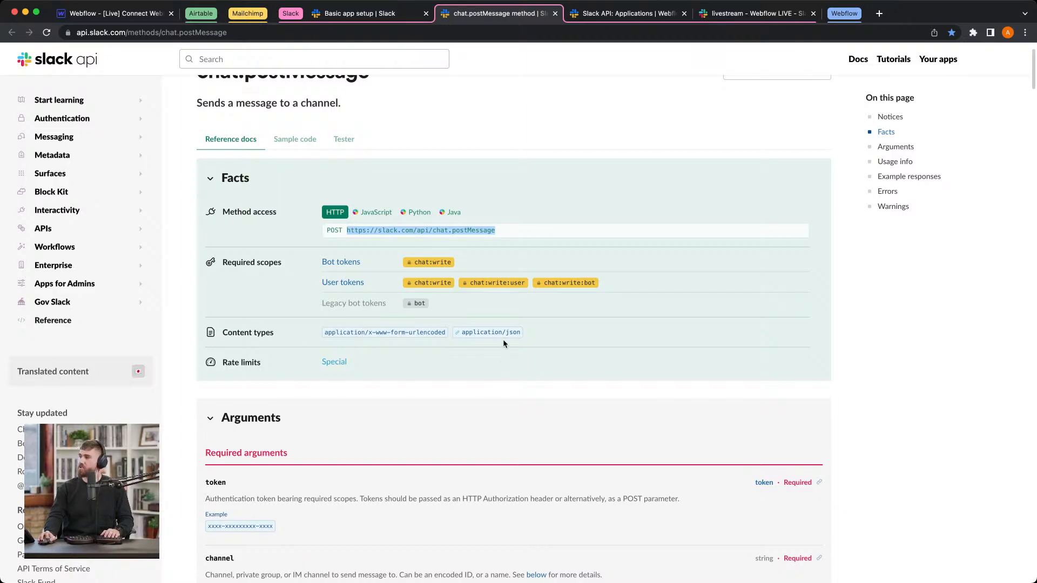
click(484, 333)
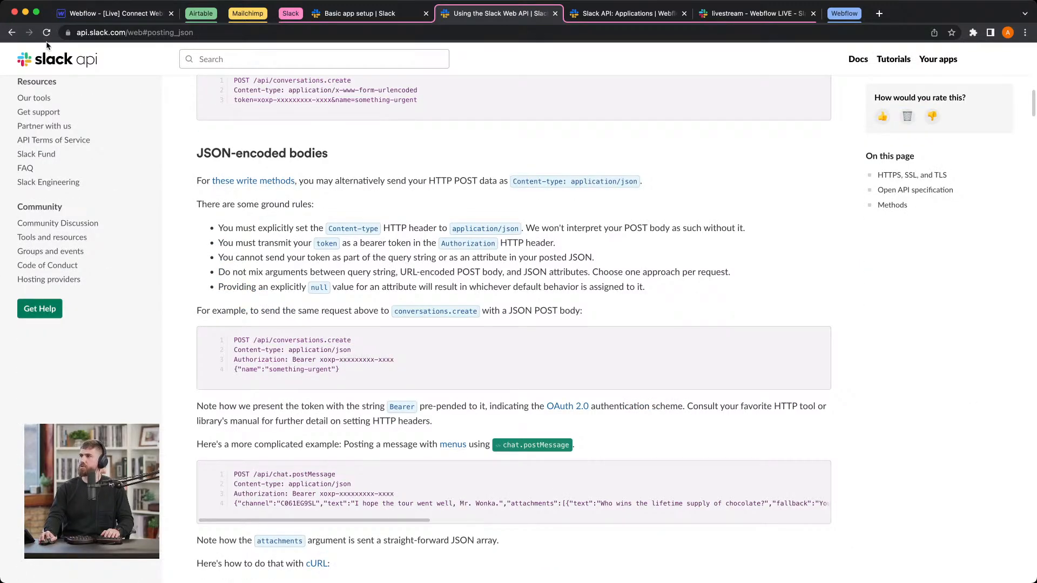
click(11, 33)
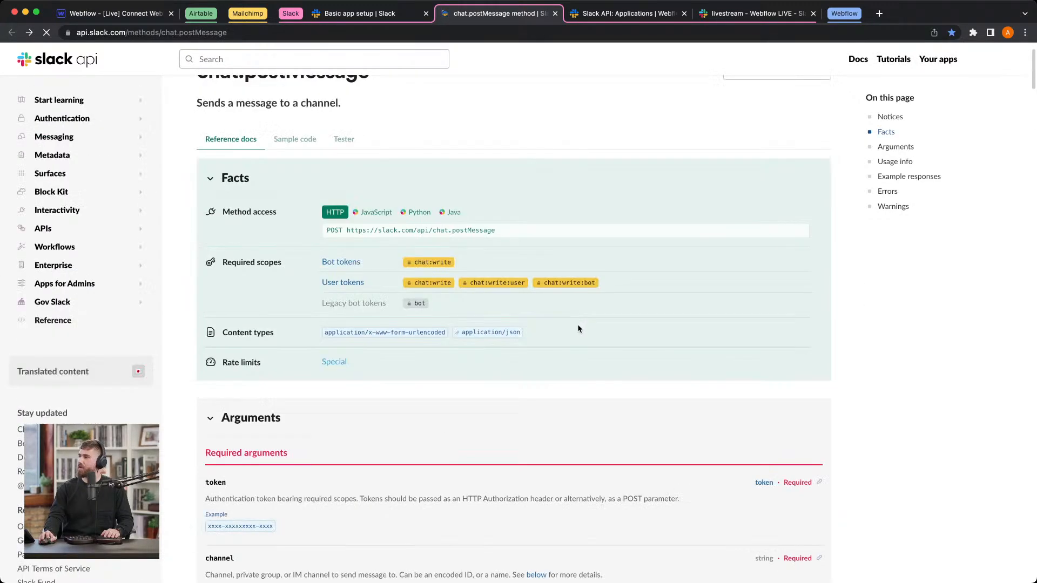
drag(528, 333, 458, 331)
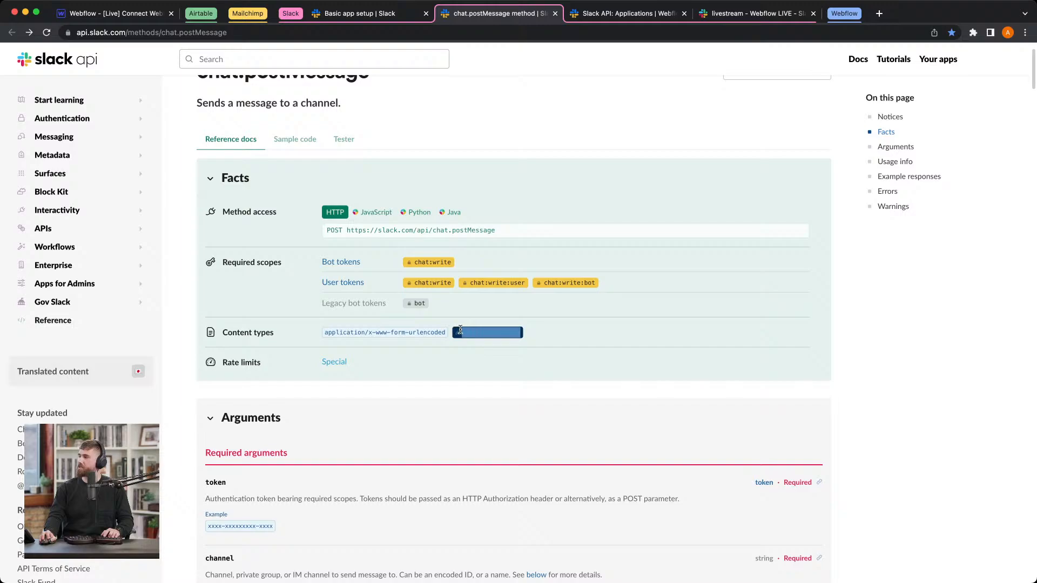
Step: Return to the Webflow flow and add a request header named Content-Type with the value application/json
click(113, 13)
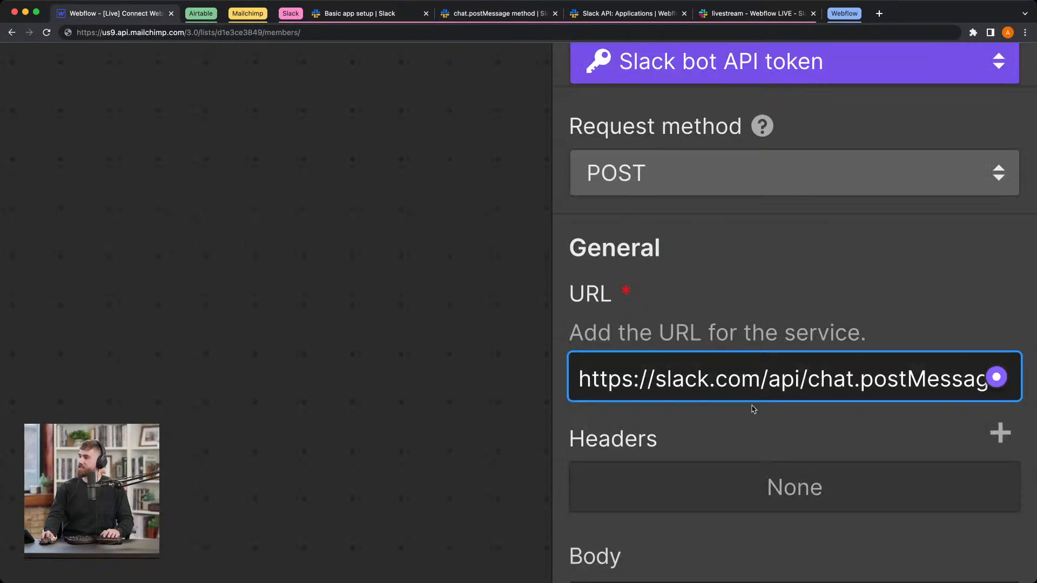
scroll(753, 409, down, 5)
click(999, 164)
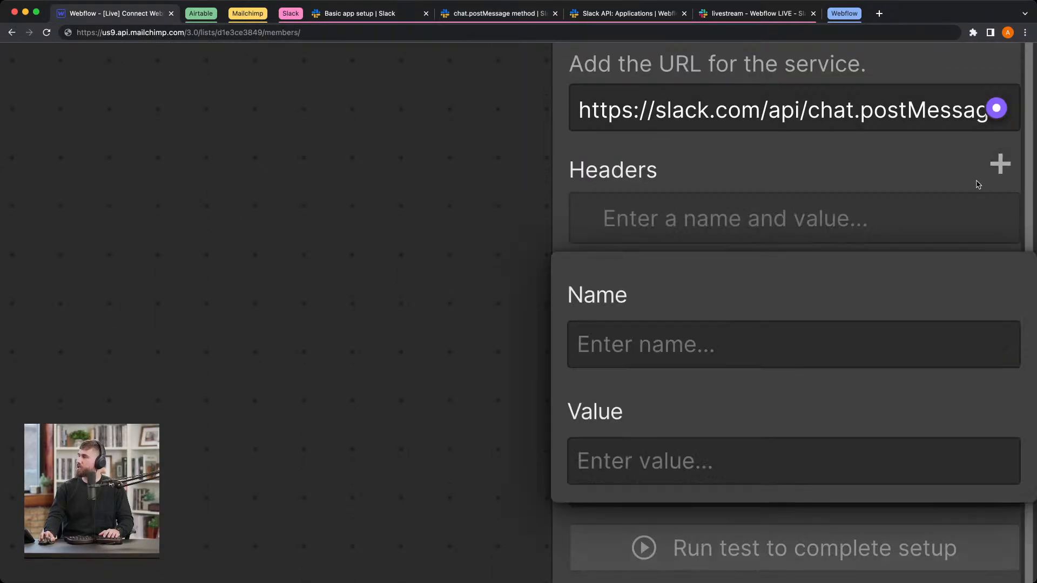
click(782, 331)
text(Co)
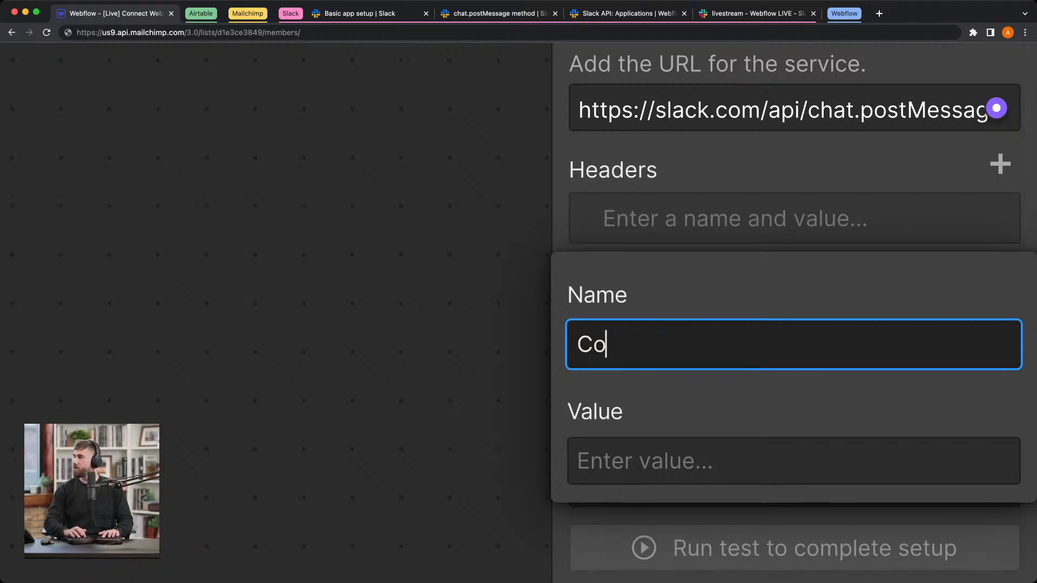
text(ntent-T)
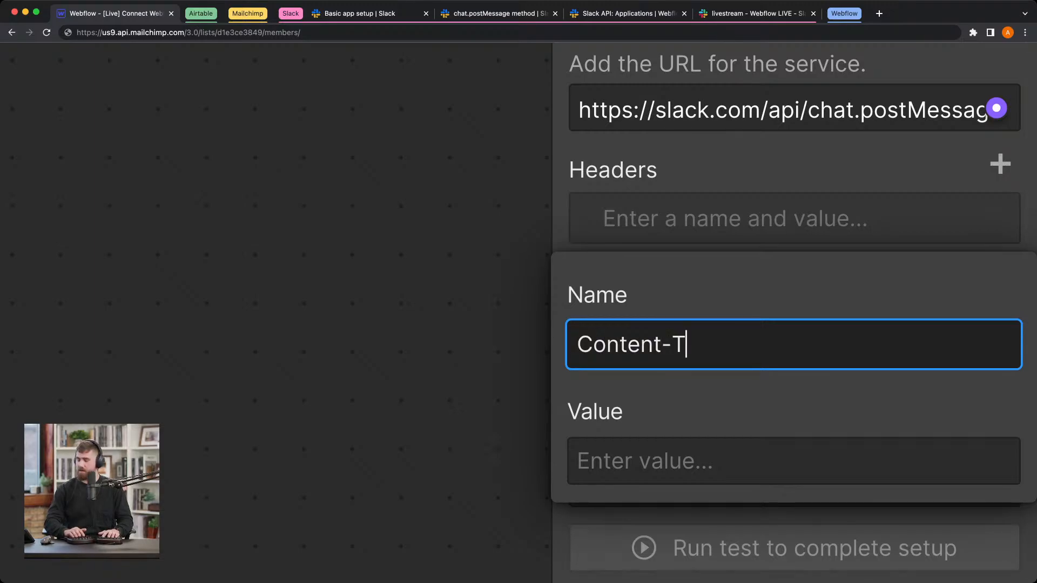
text(ype)
click(699, 450)
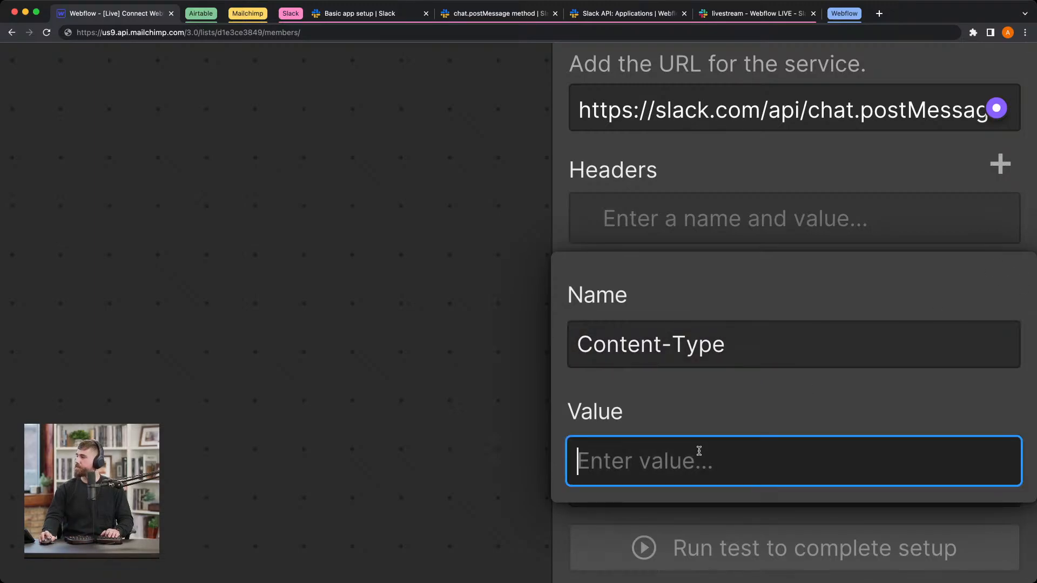
text(application/json)
click(530, 287)
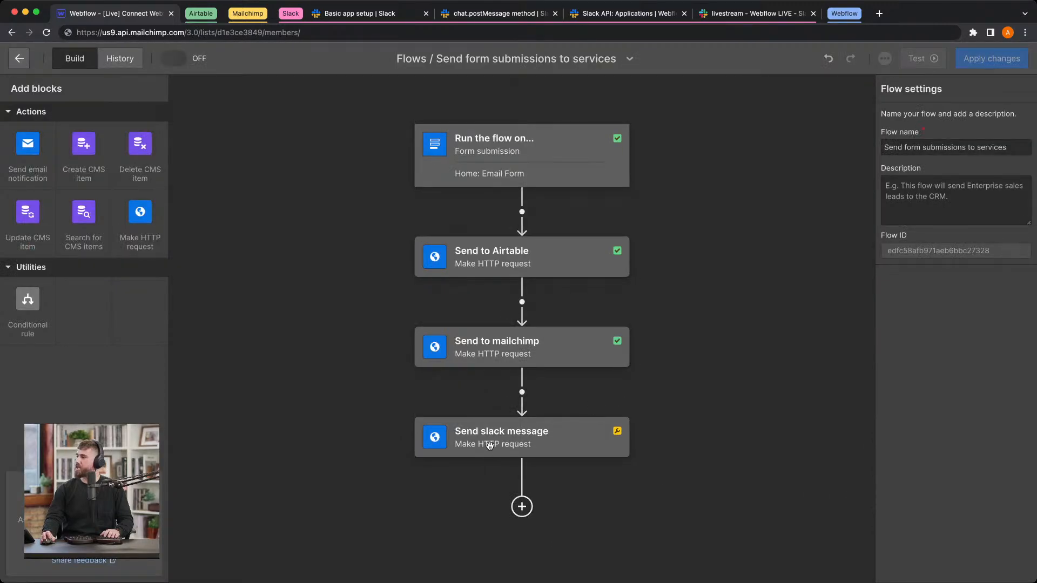
Step: Reopen the Send slack message block at its empty body, and switch to the chat.postMessage docs to examine the required arguments
click(489, 445)
scroll(978, 412, down, 1)
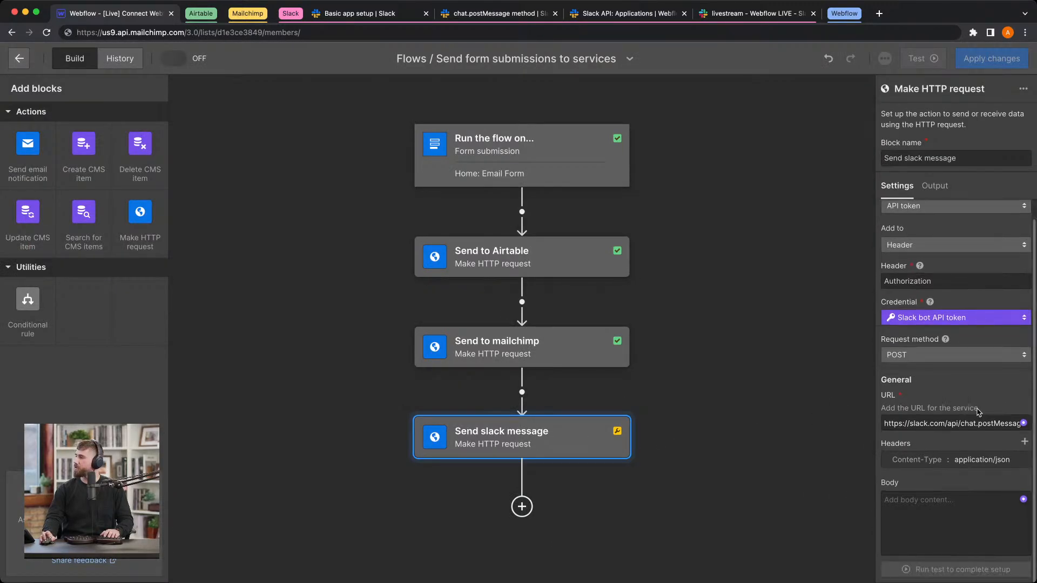
click(958, 530)
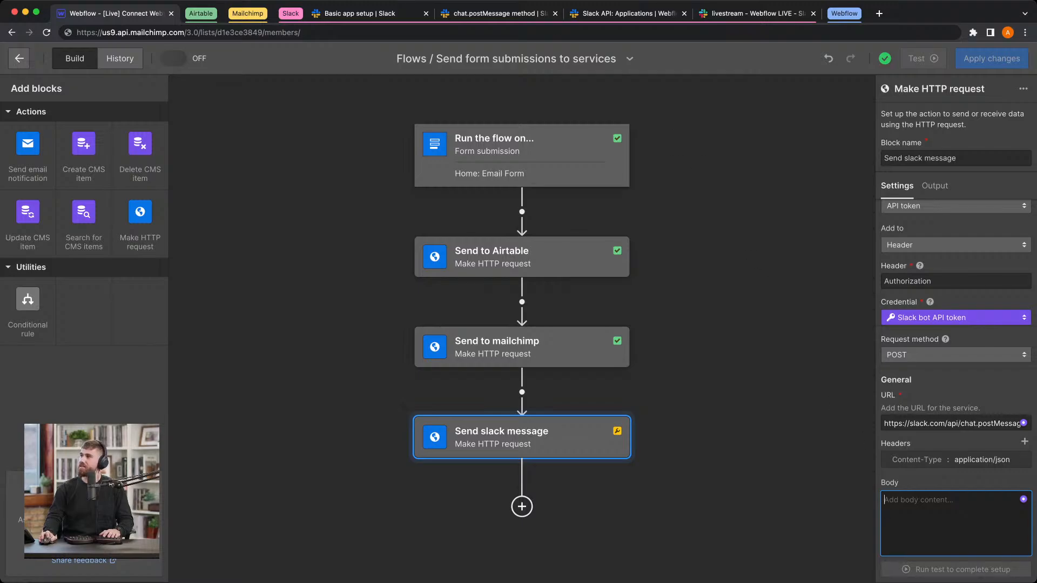
click(500, 14)
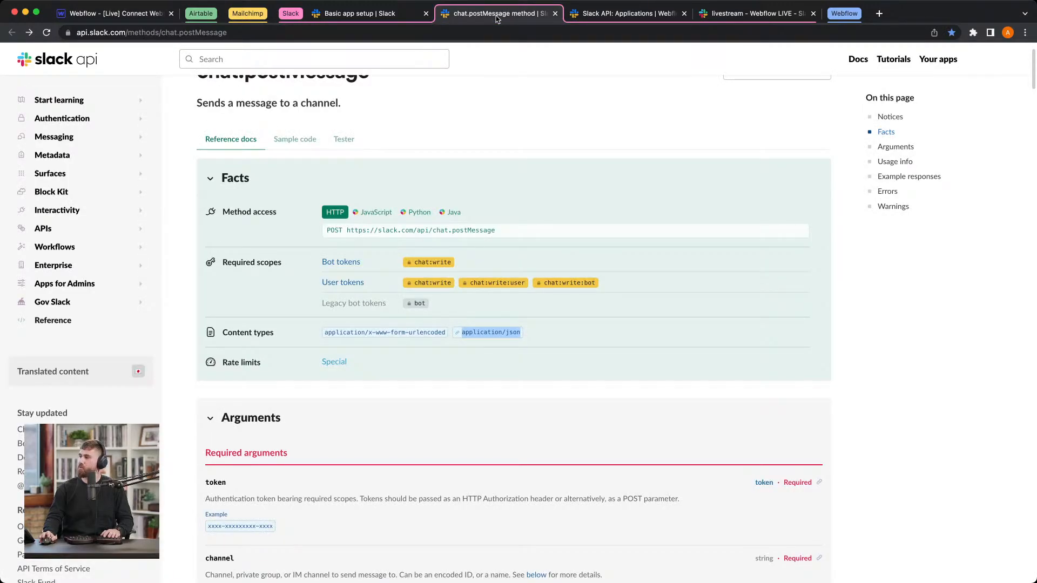
scroll(307, 248, down, 5)
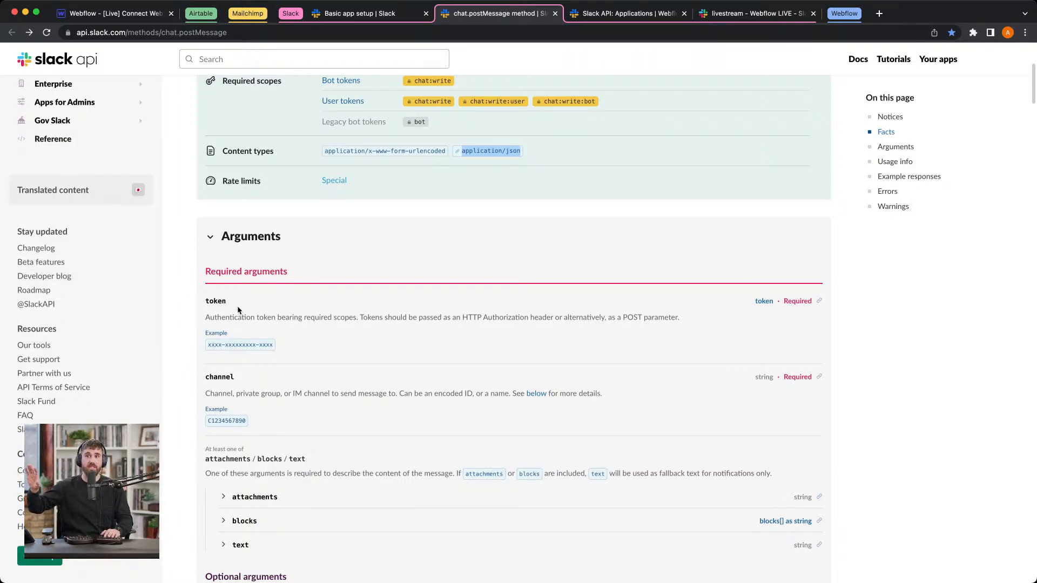
Step: Return to the Webflow flow and start the Send slack message body with opening and closing curly braces on separate lines
scroll(238, 309, down, 1)
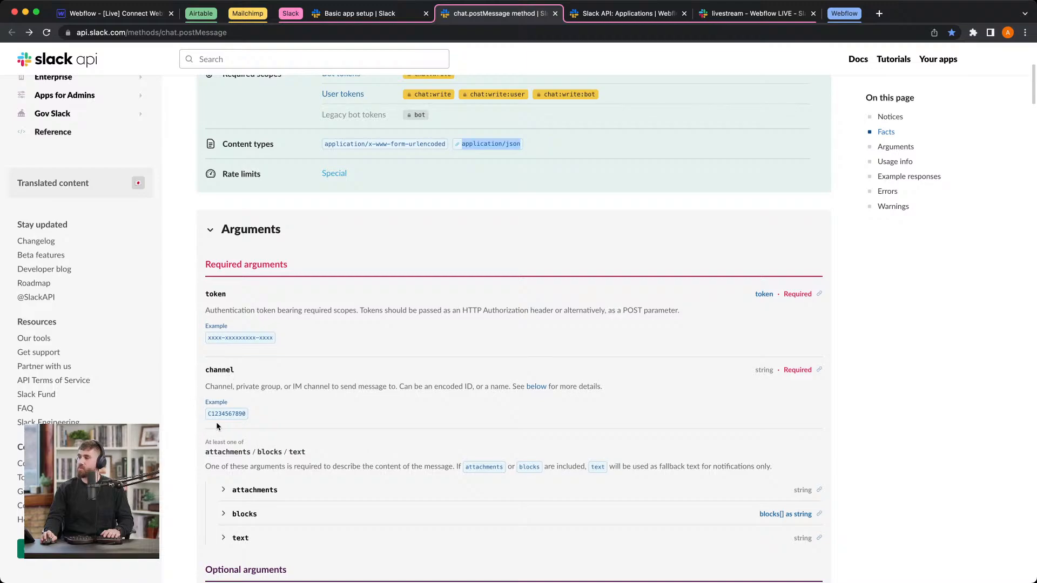
click(132, 14)
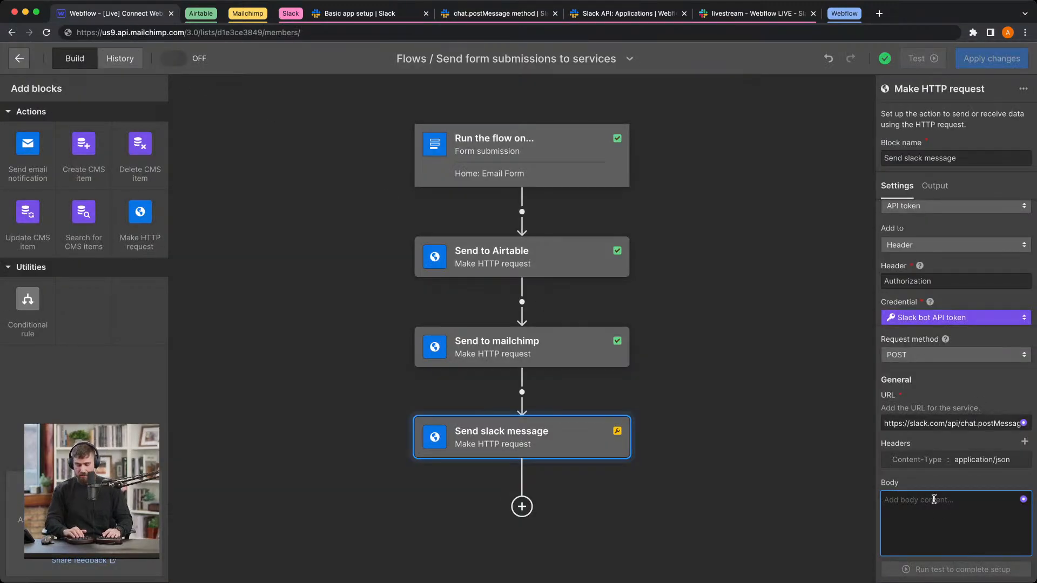
text({})
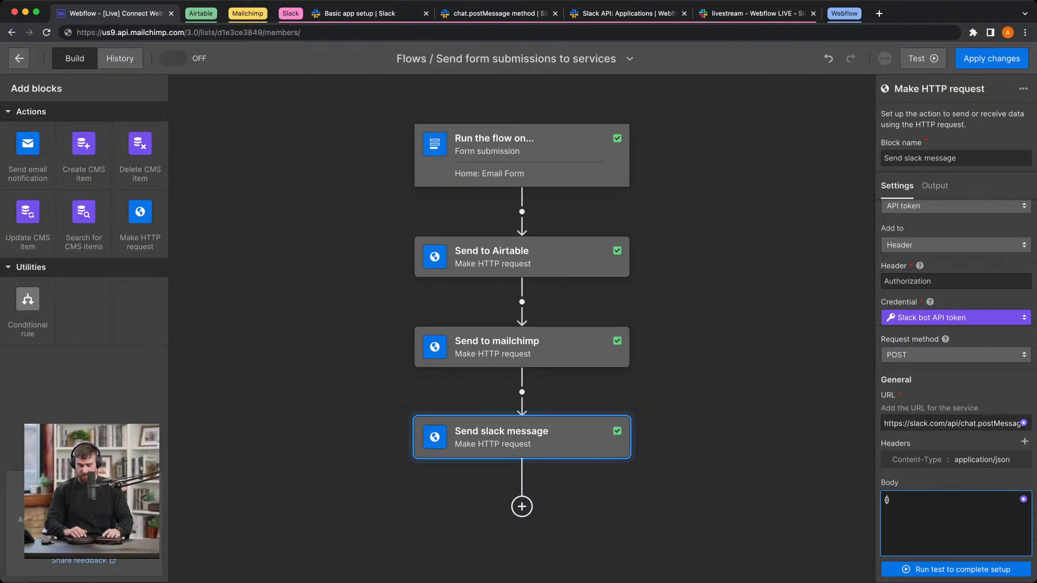
key(Return)
key(Return)
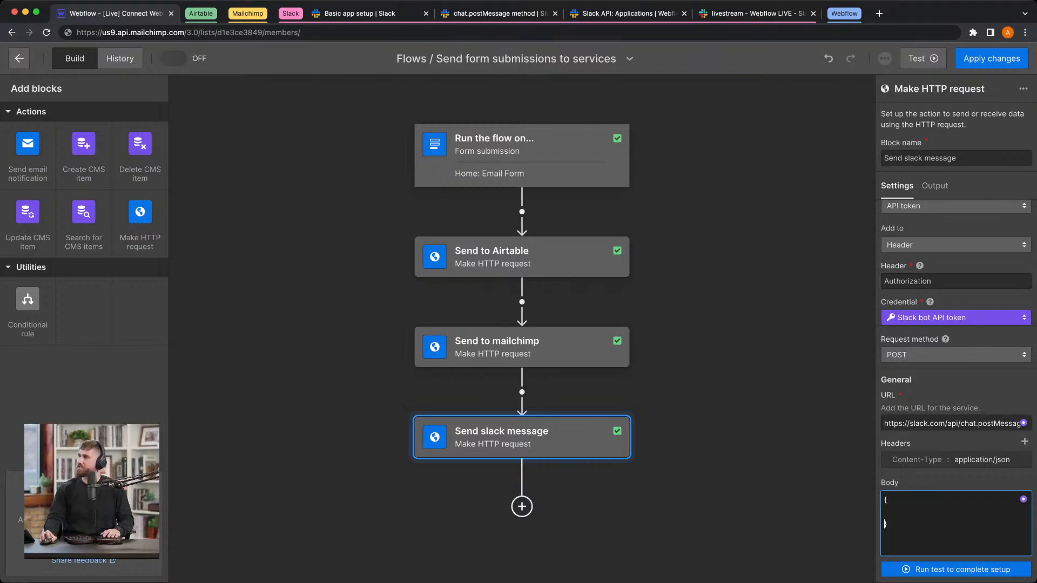
Step: Check the channel argument in the chat.postMessage docs and add a "channel": key with an opening value quote inside the body's braces
click(489, 14)
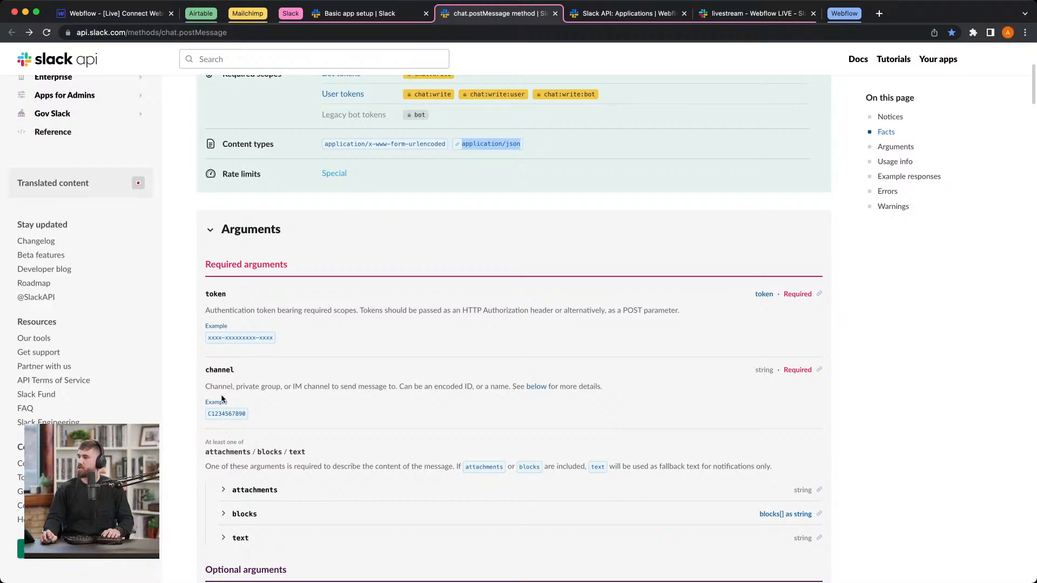
double_click(221, 370)
click(141, 15)
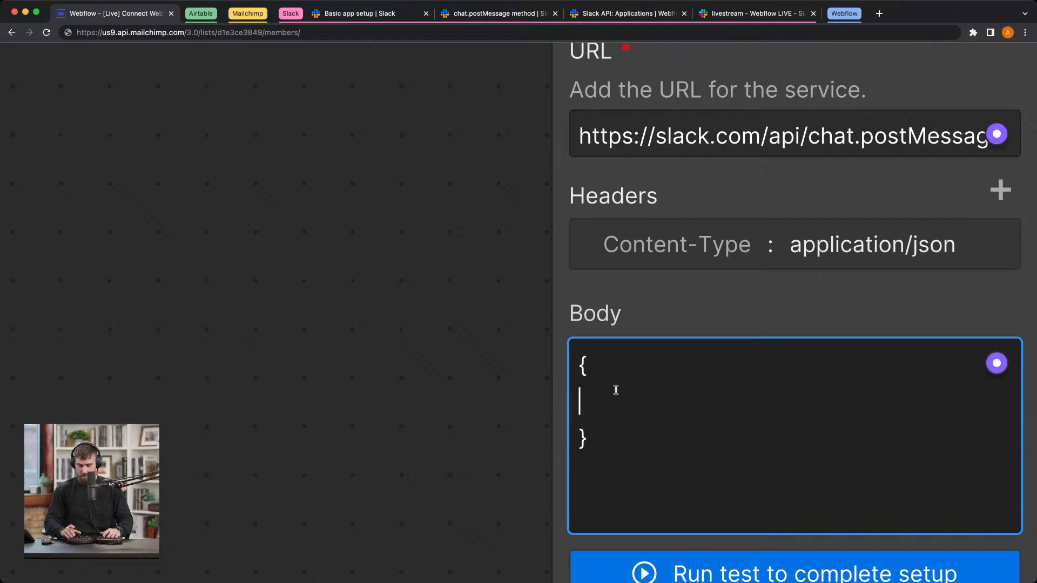
text(")
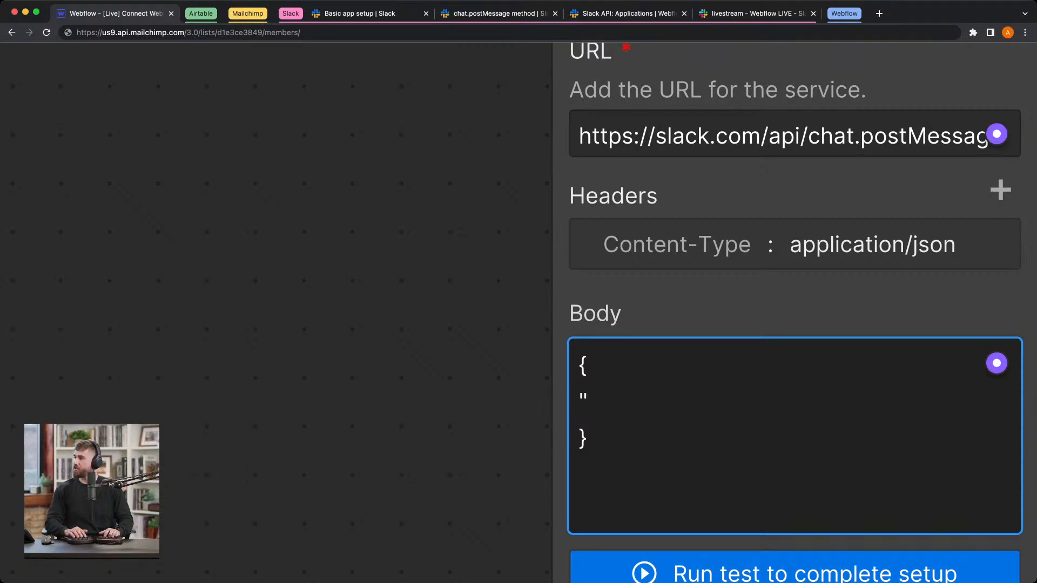
text(channel")
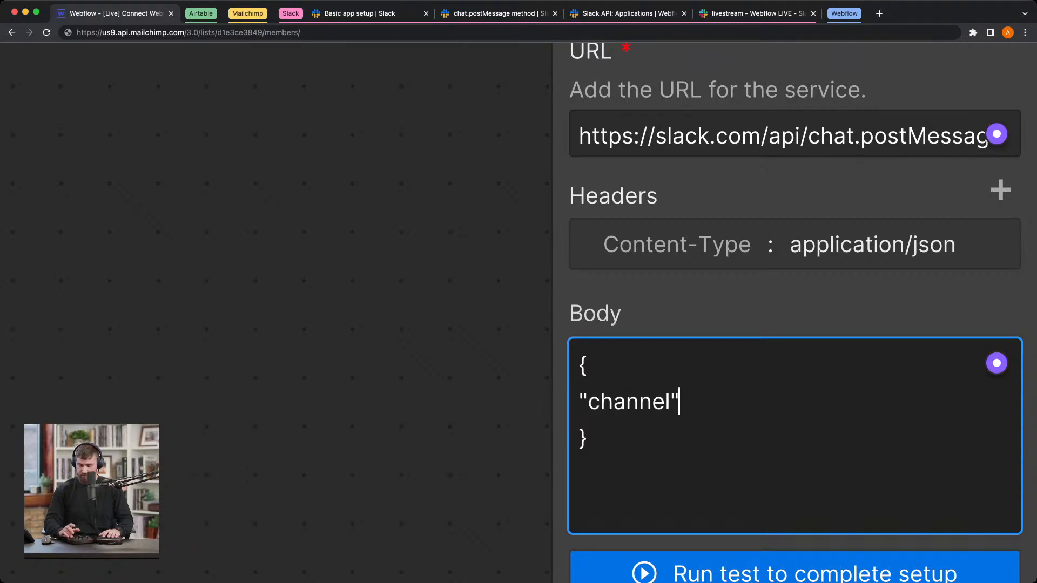
text(:"channel)
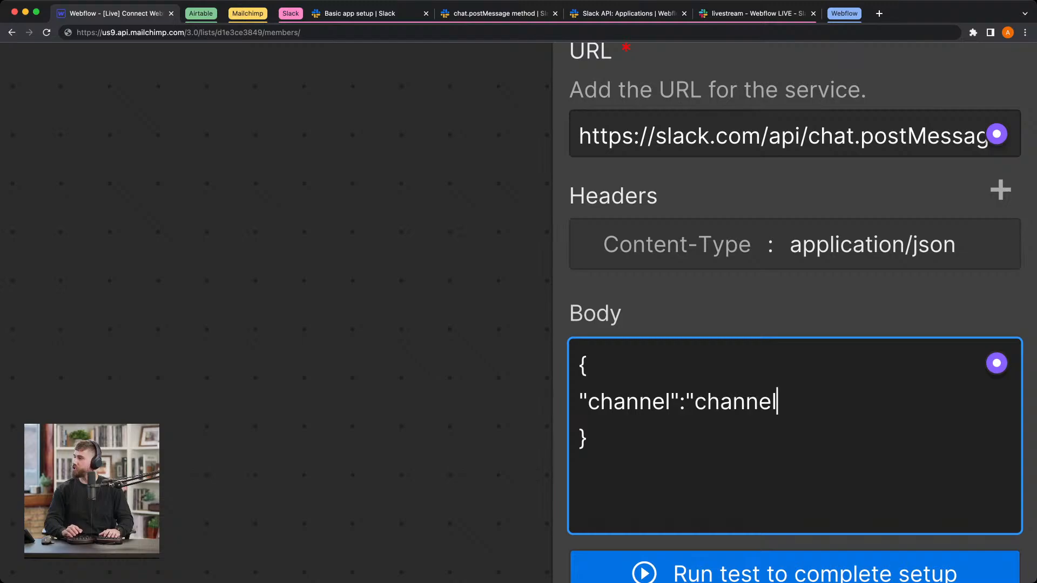
key(super+BackSpace)
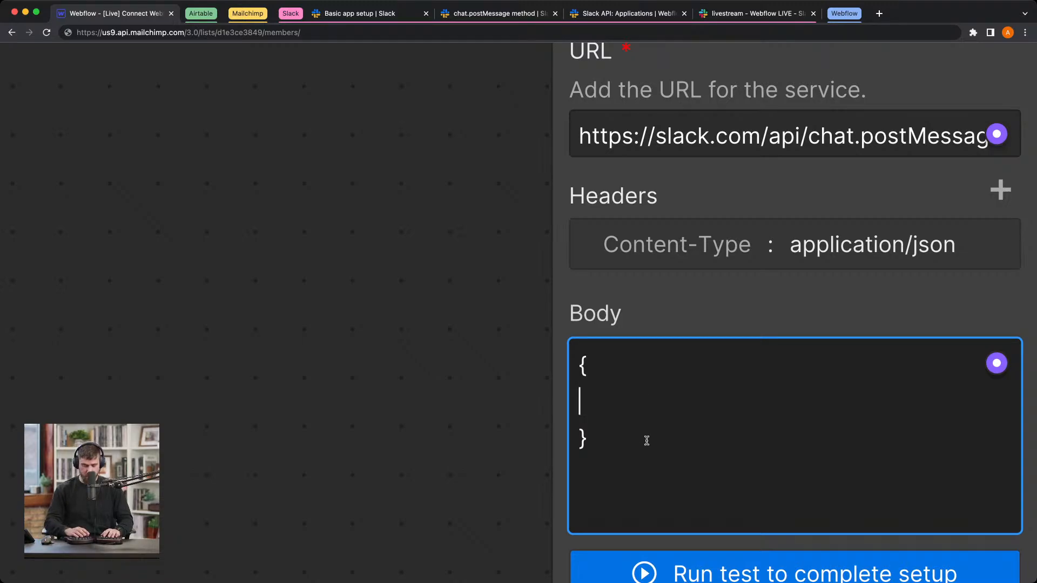
key(super+z)
double_click(766, 394)
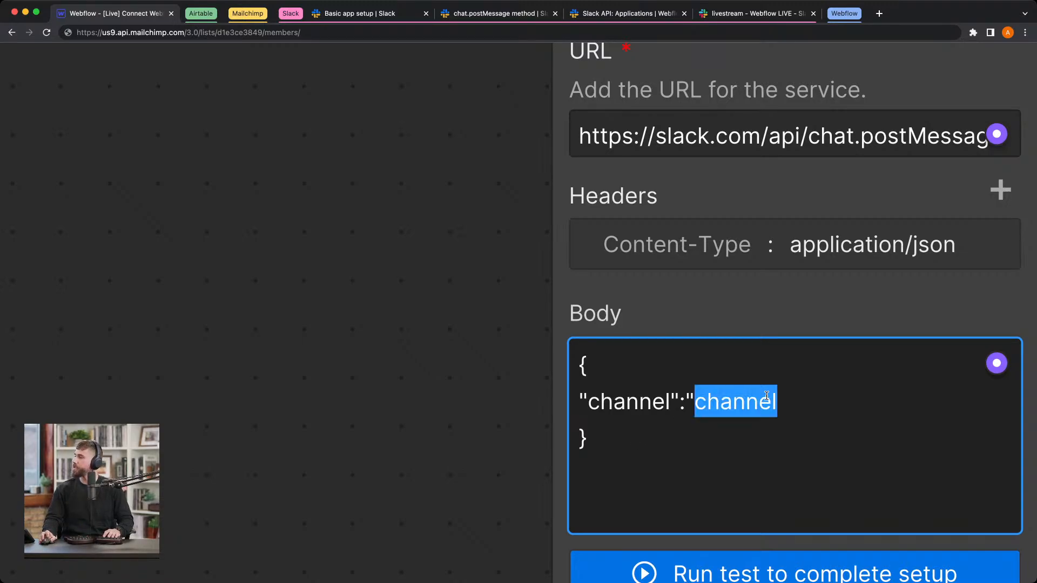
key(BackSpace)
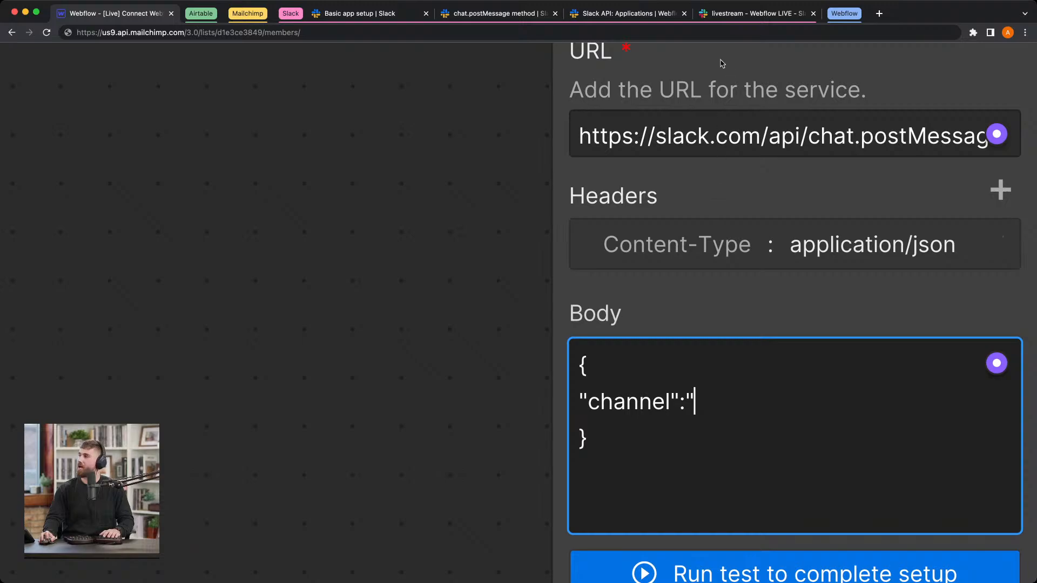
Step: Copy the livestream channel's ID from its details in Slack and complete the body's channel entry as "C04LEBCVAS0" with a trailing comma
click(738, 14)
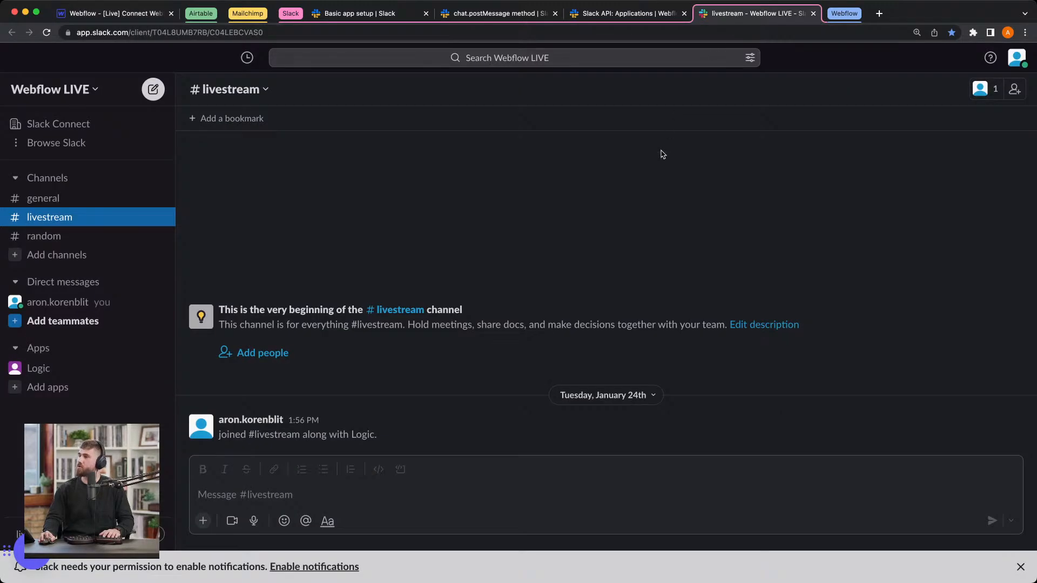
click(253, 93)
scroll(445, 256, down, 1)
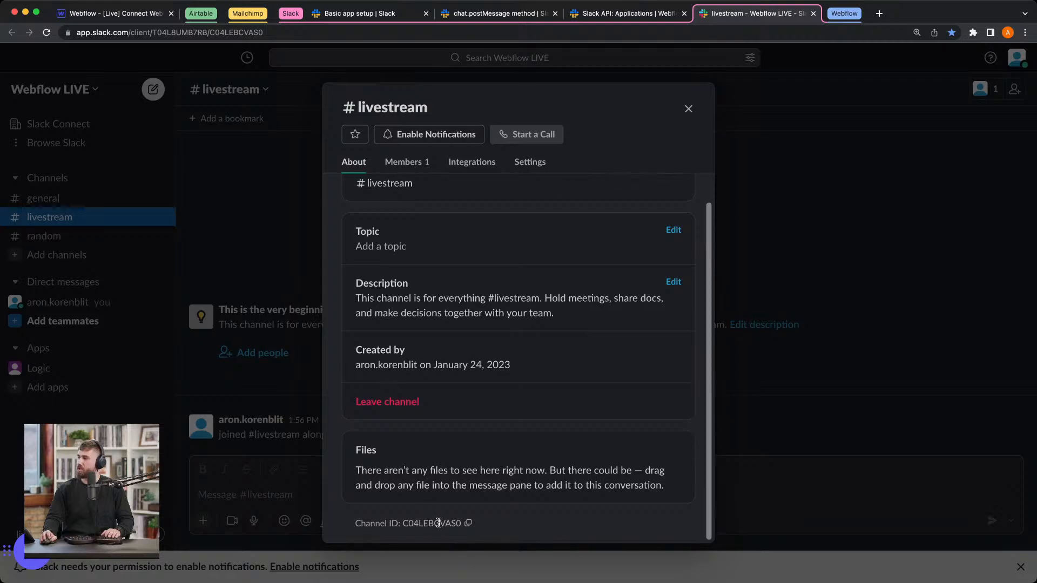
click(468, 523)
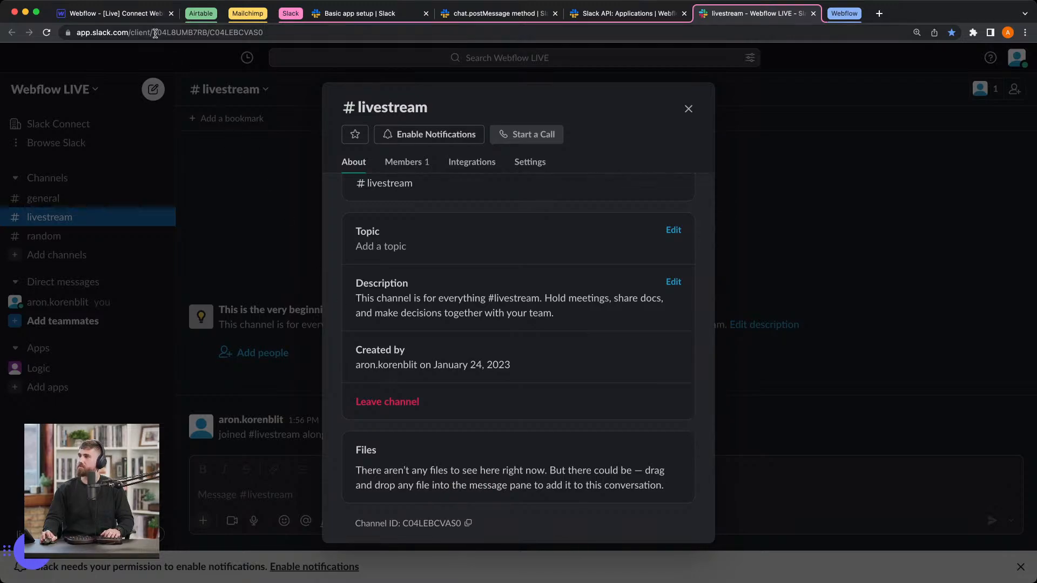
click(137, 16)
key(super+v)
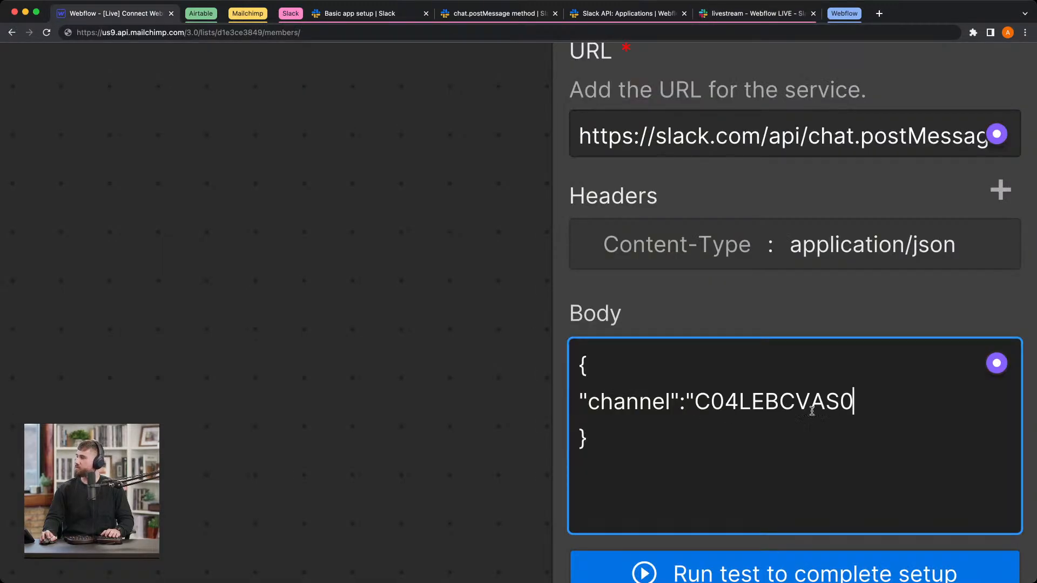
text(")
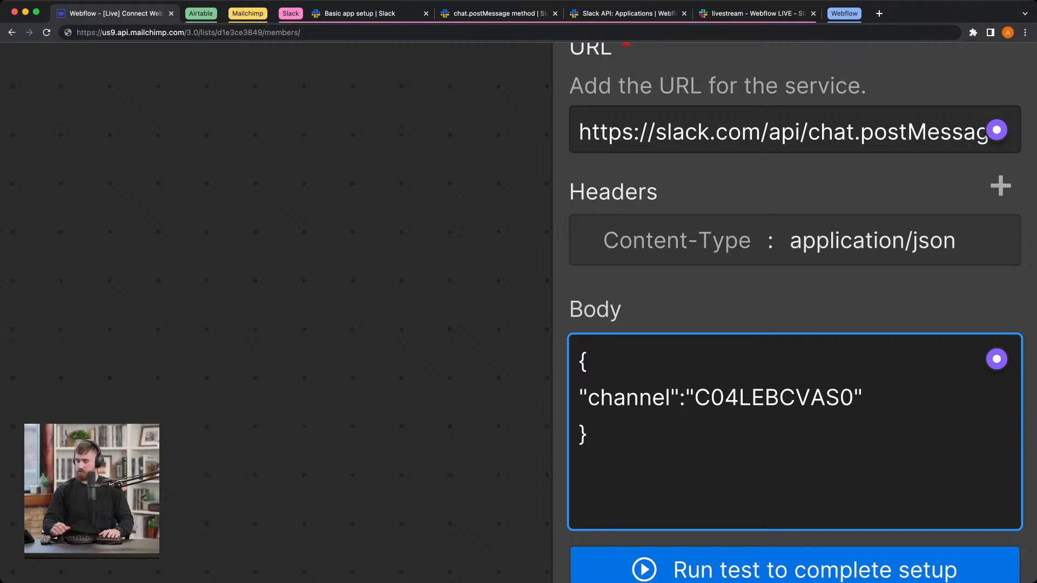
text(,)
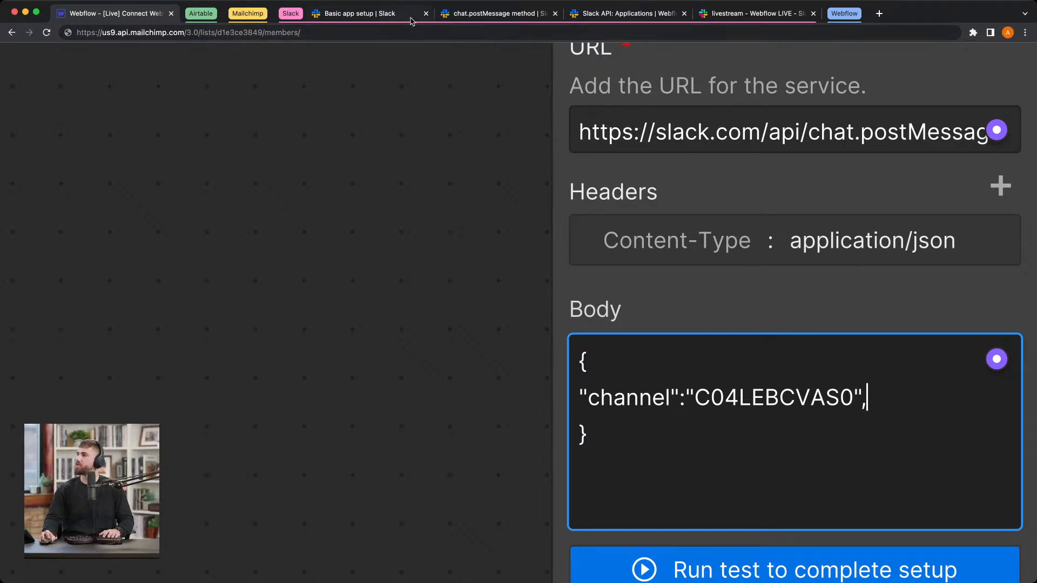
Step: Switch to the chat.postMessage docs, examine the attachments, blocks and text requirement, and expand the text argument's description
click(513, 19)
scroll(343, 352, down, 1)
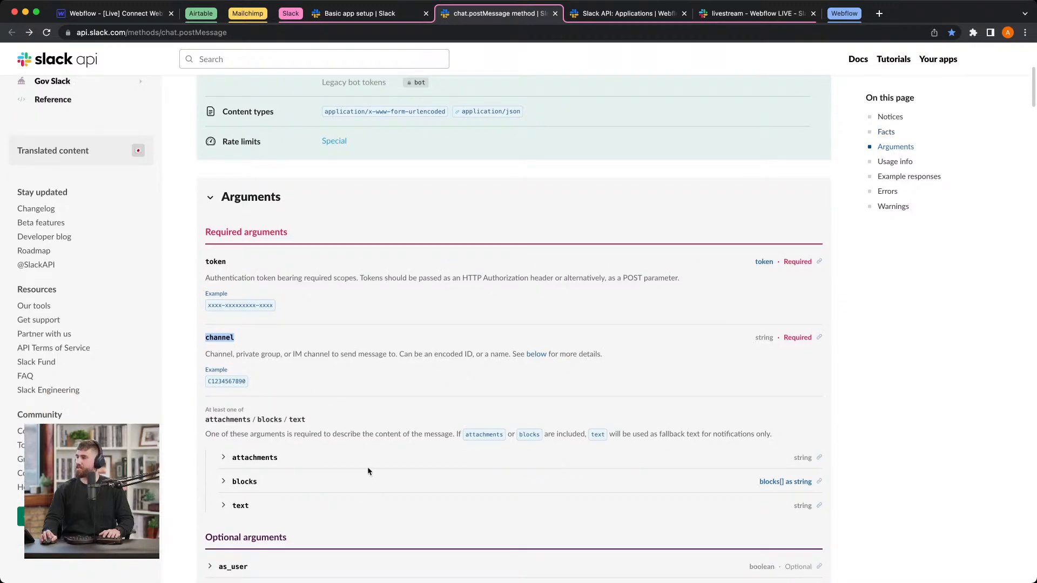
scroll(368, 471, down, 1)
double_click(597, 420)
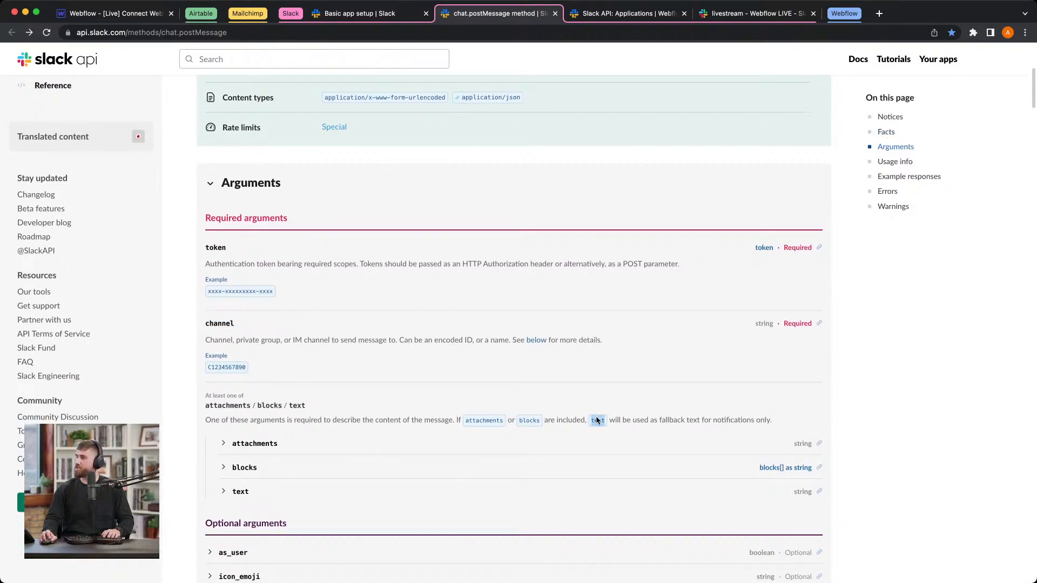
scroll(615, 390, down, 1)
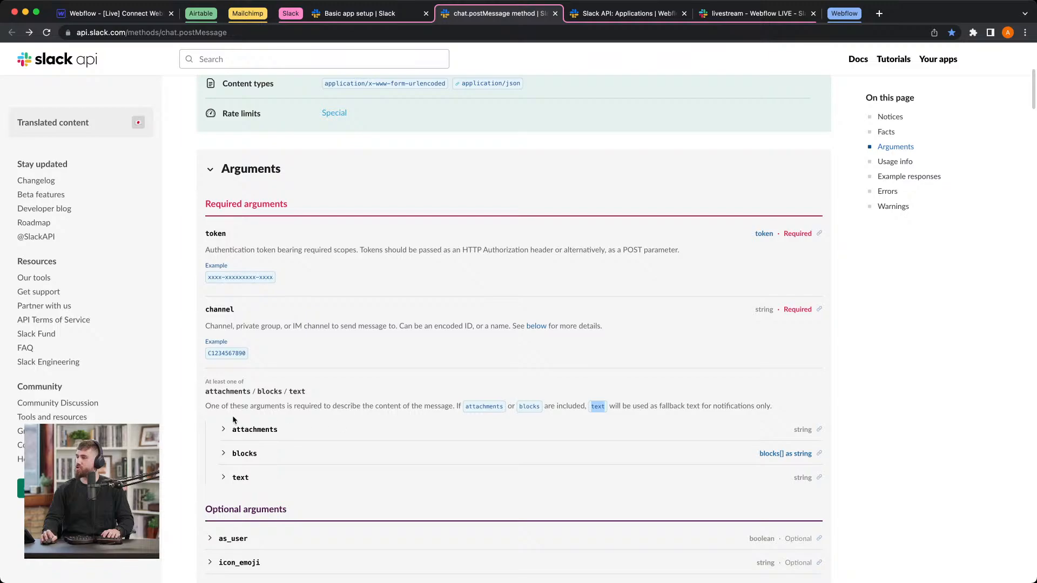
scroll(232, 420, up, 5)
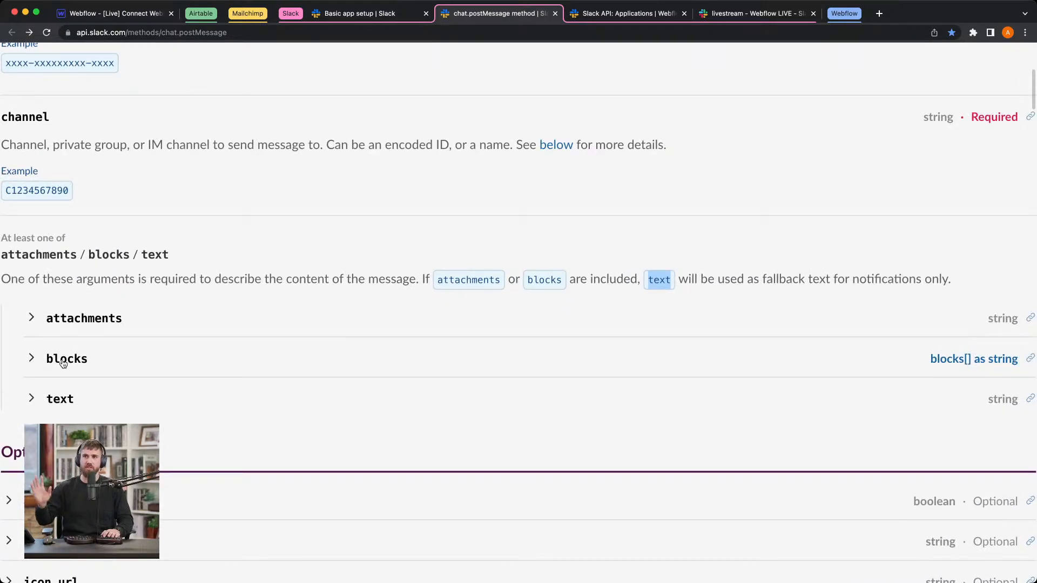
click(70, 403)
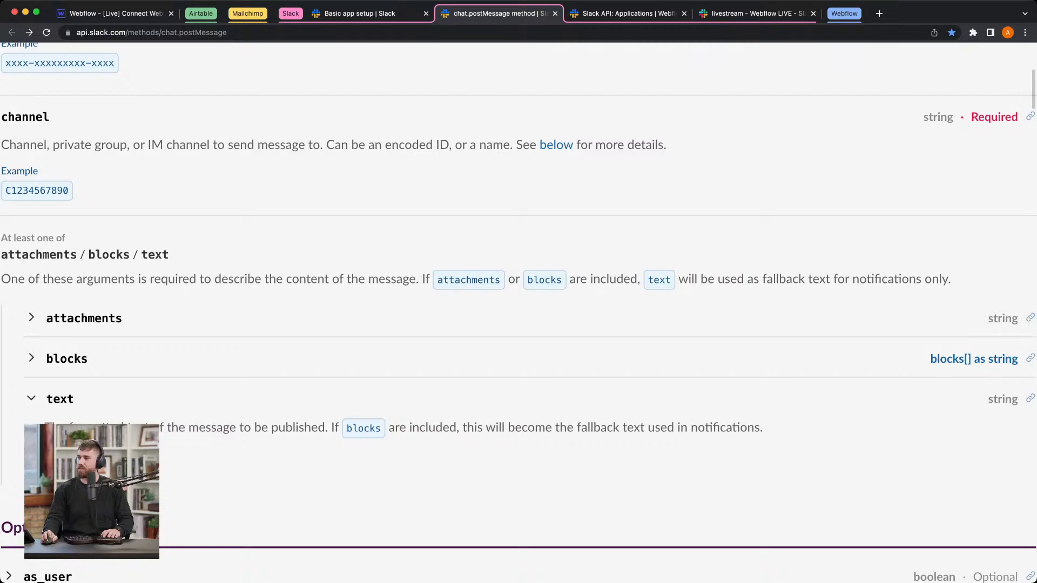
Step: Return to the Webflow flow and add a second body line reading "text":"hello world" below the channel entry
click(110, 18)
text(,)
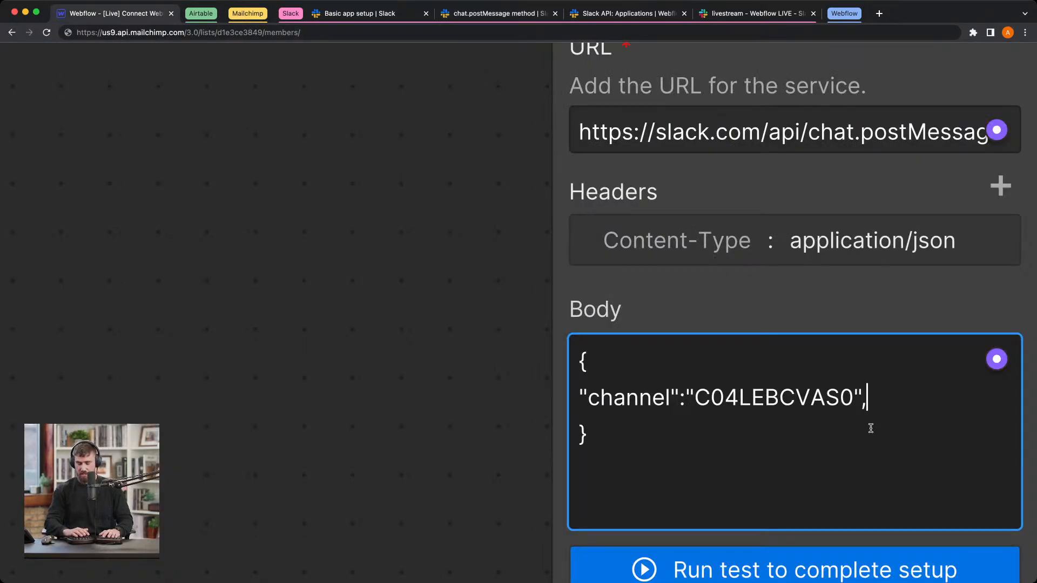
key(Return)
text("test)
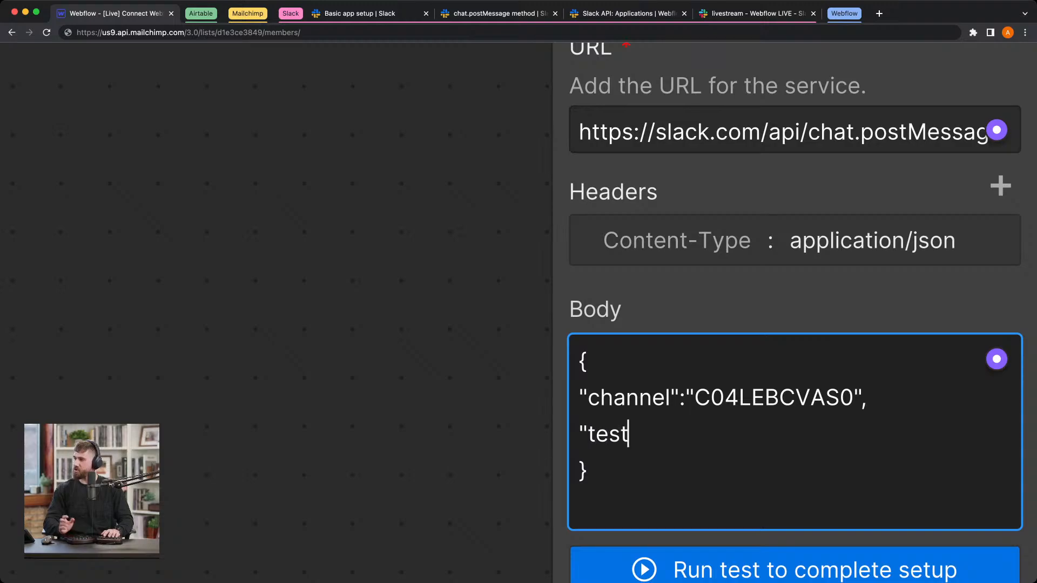
key(BackSpace)
key(BackSpace)
text(xt")
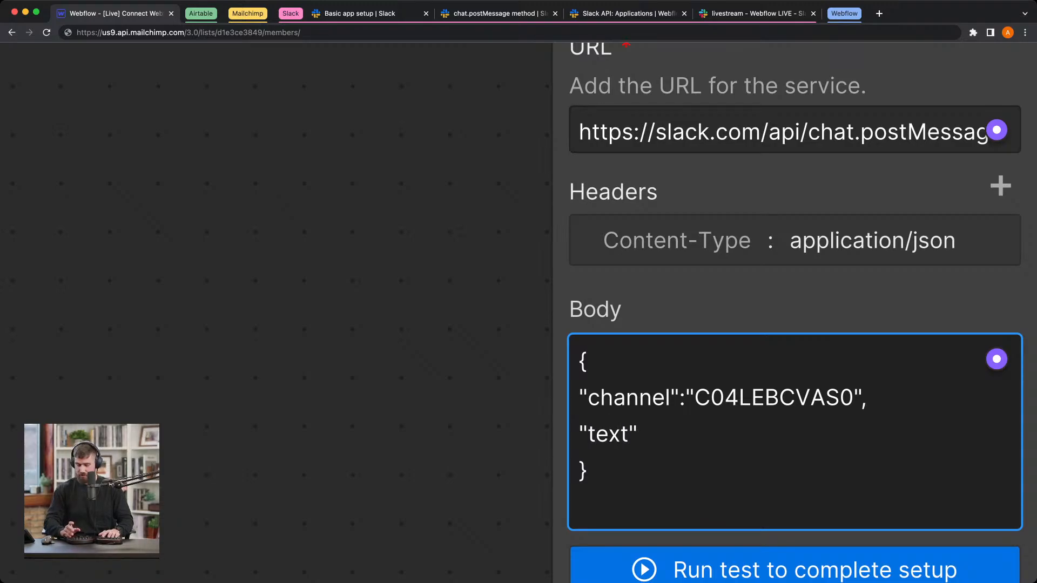
text(:"hello)
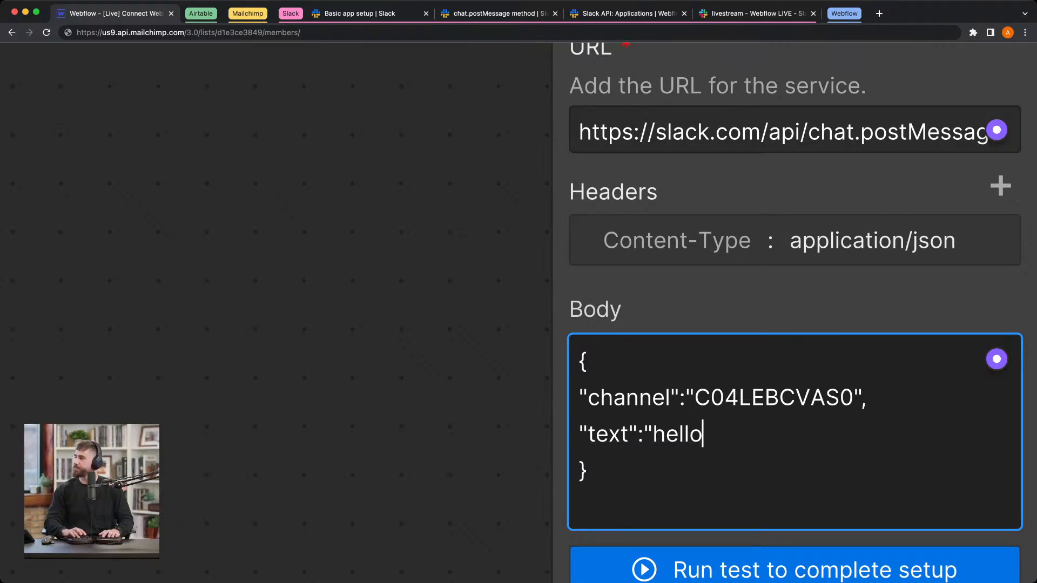
text( world")
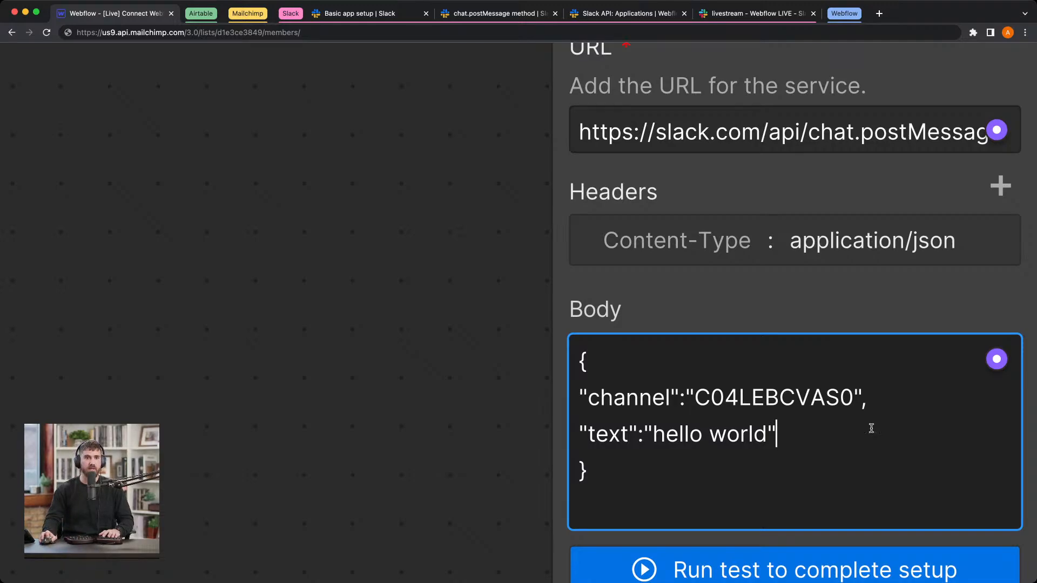
Step: Switch to the Slack workspace, close the channel details and view the livestream channel's messages
scroll(505, 411, down, 2)
scroll(505, 412, down, 3)
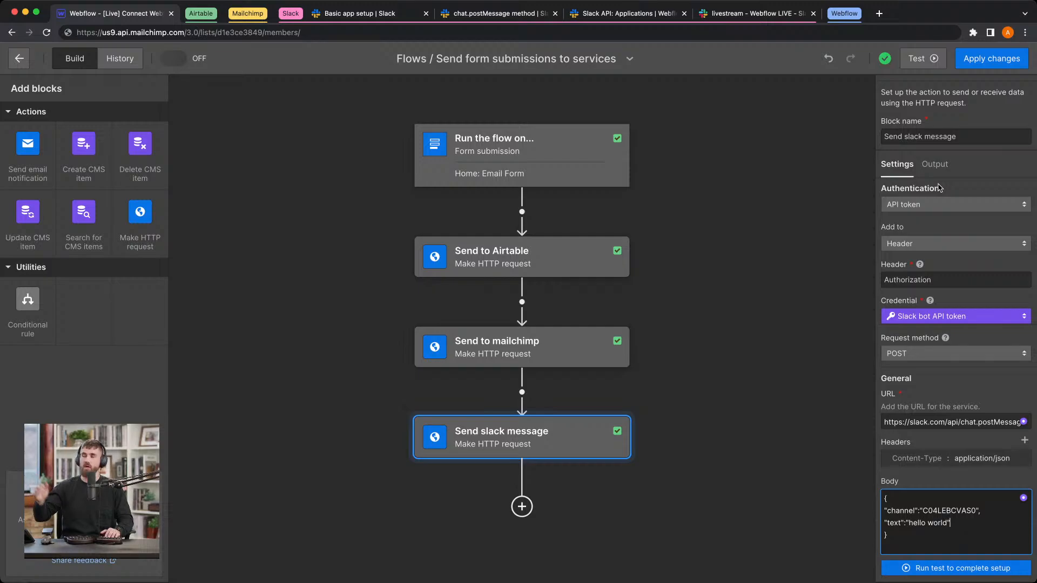
click(792, 12)
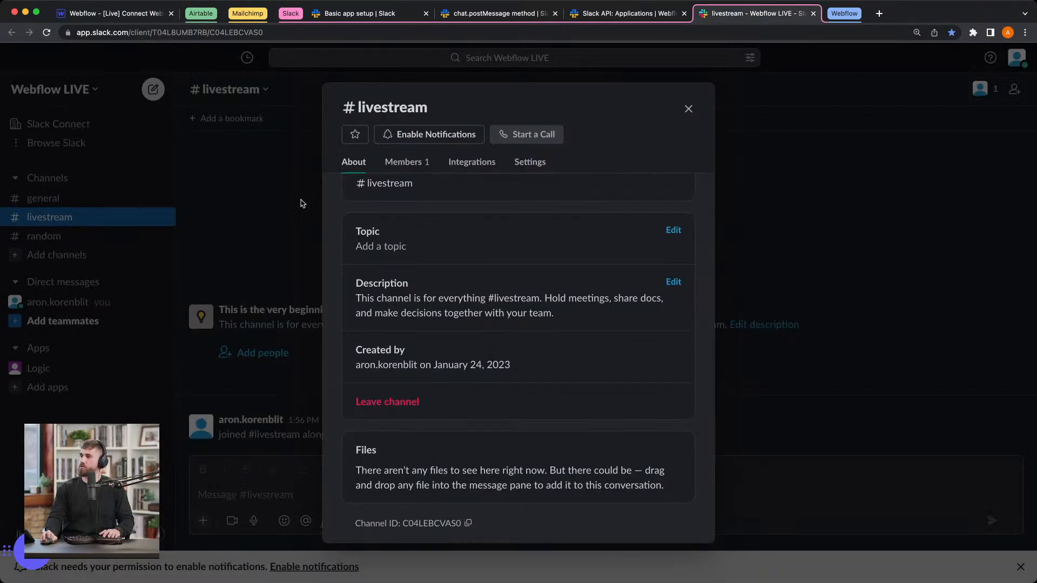
click(128, 221)
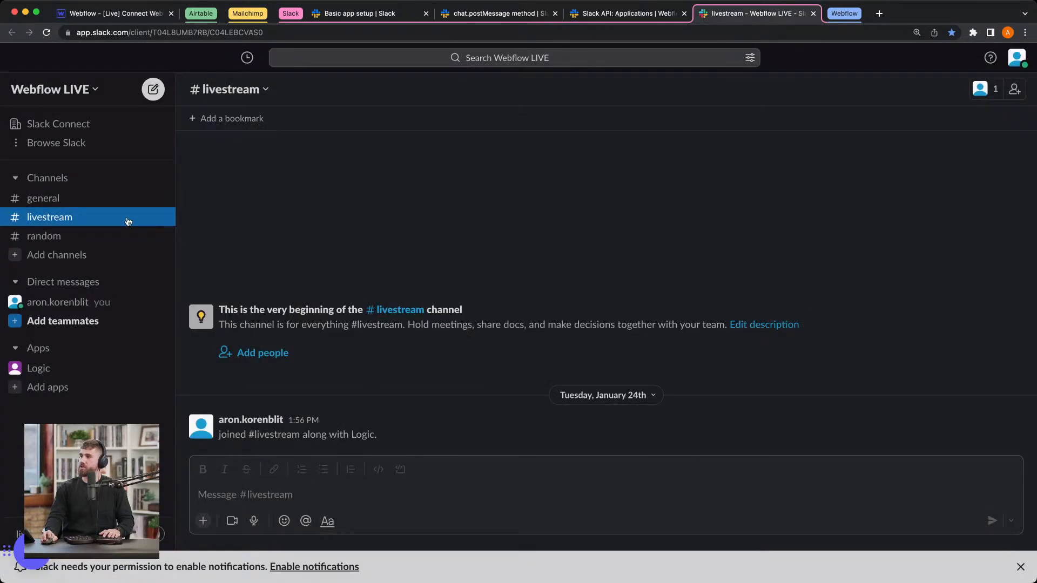
Step: Return to Webflow, run the Send slack message block's test HTTP request, and expand the message object in the output preview
click(152, 15)
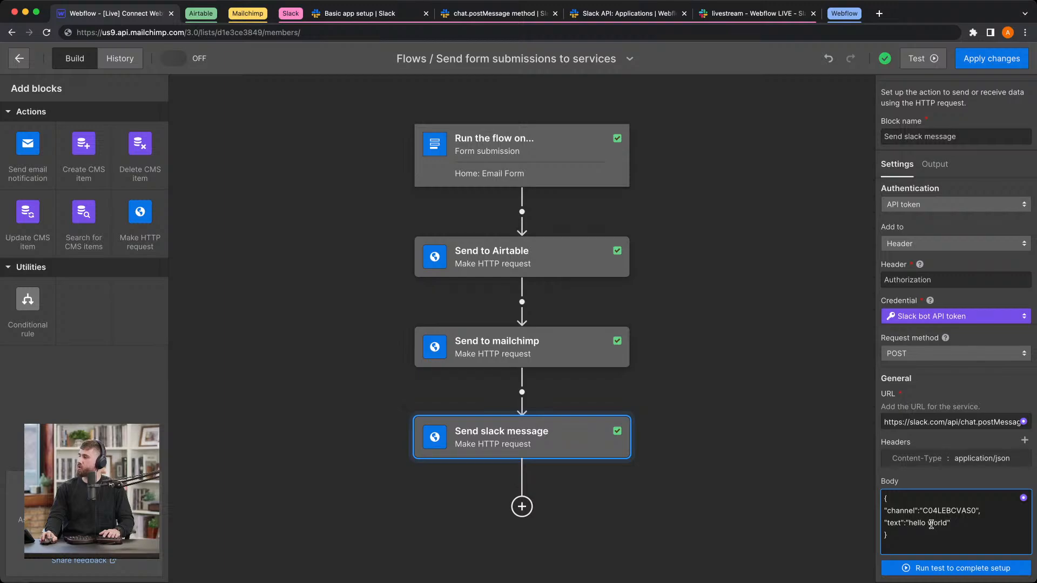
click(954, 569)
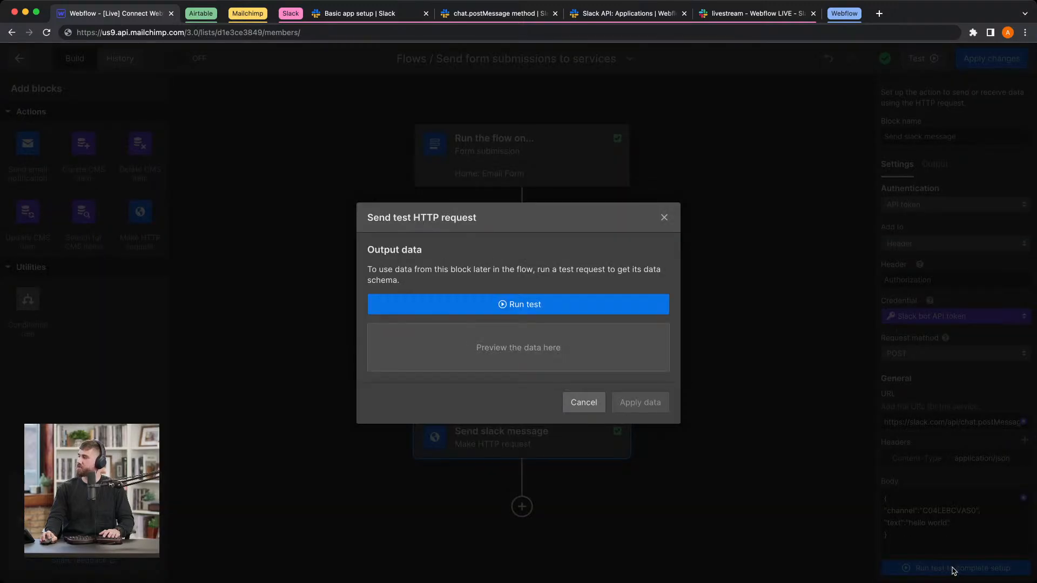
click(569, 306)
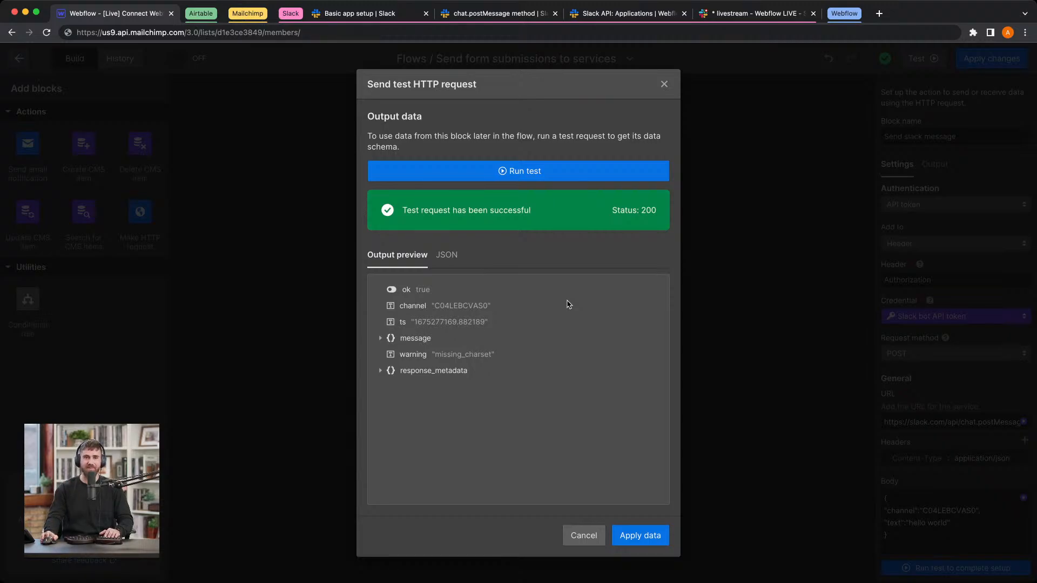
click(380, 338)
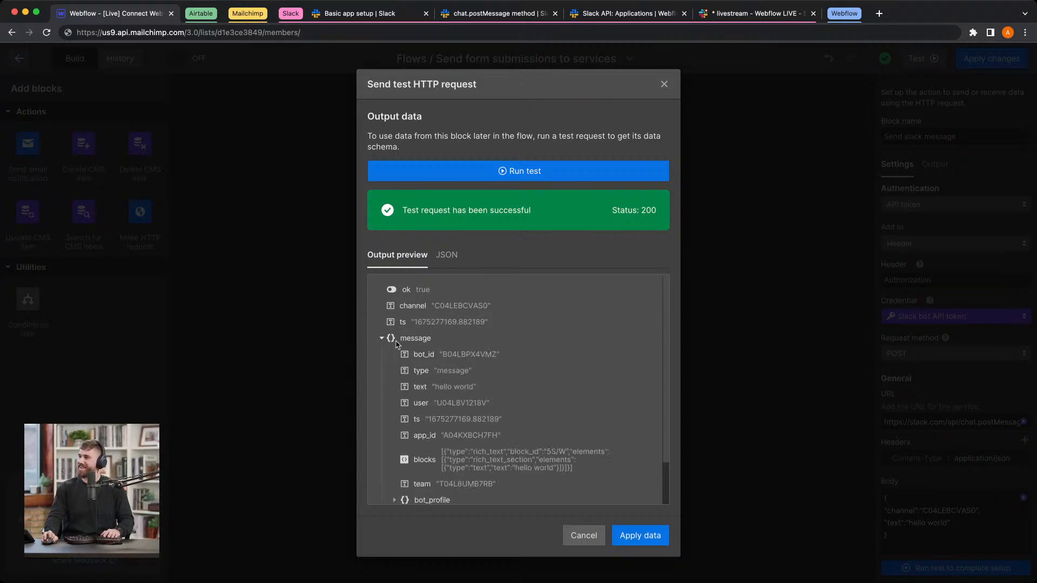
Step: Look over the rest of the test response, switch to the Slack workspace, and view the bot's message in the livestream channel enlarged
scroll(437, 379, down, 1)
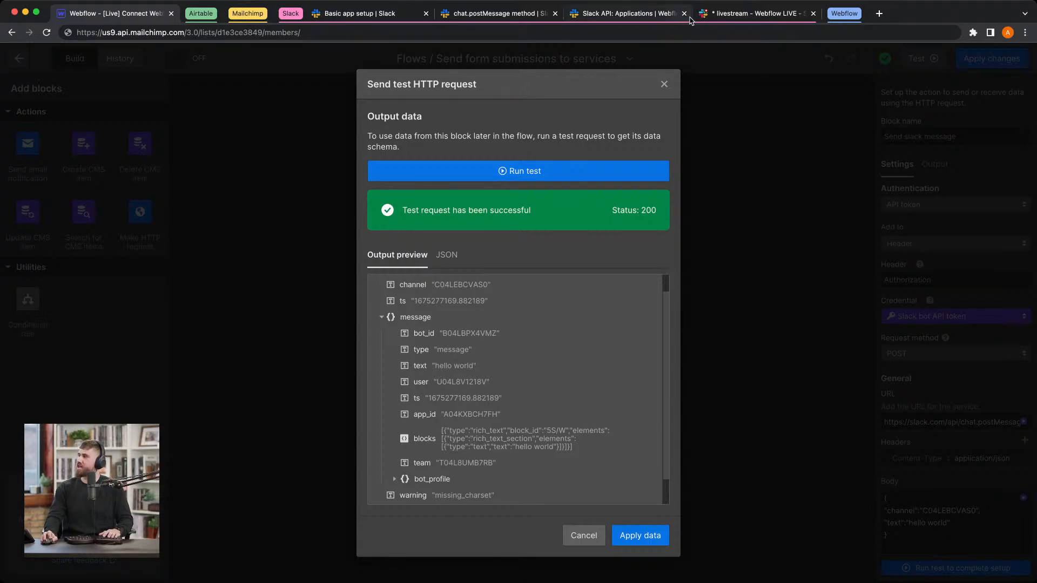
click(754, 13)
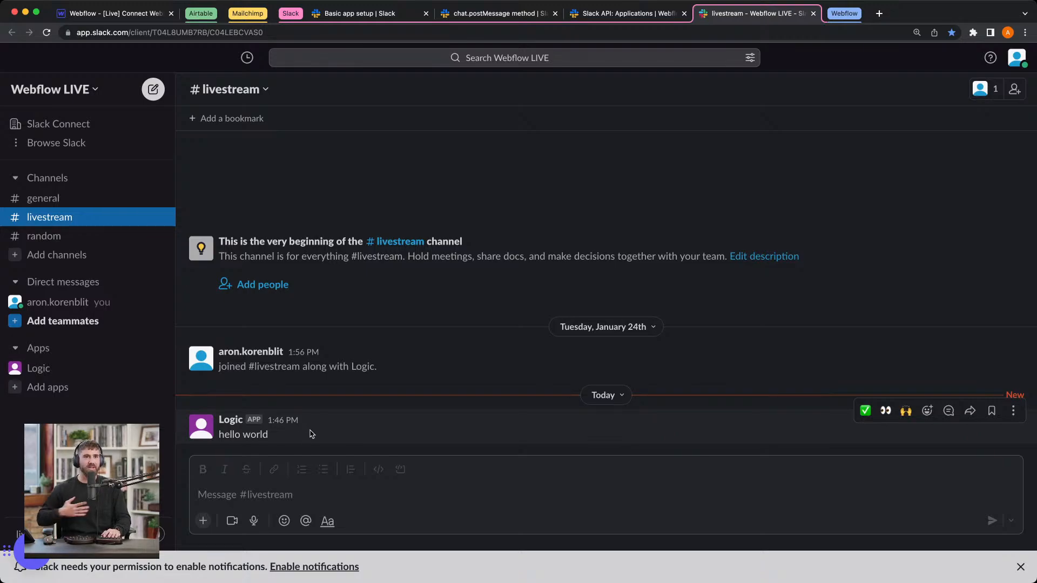
key(super+equal)
key(super+equal)
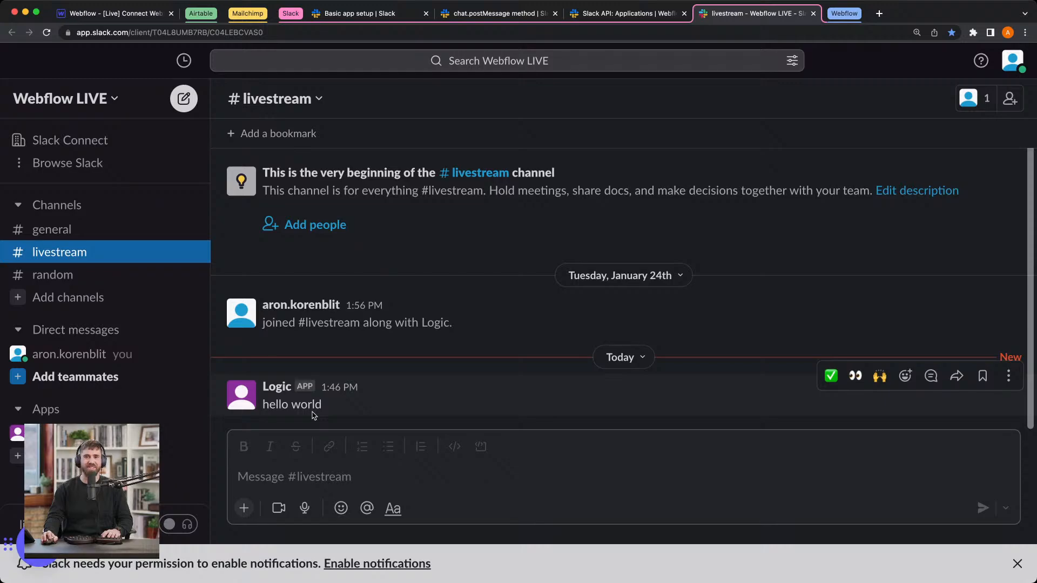
Step: Return to Webflow, apply the test output data to the block, and replace the body's message text with "We have a new lead "
click(132, 13)
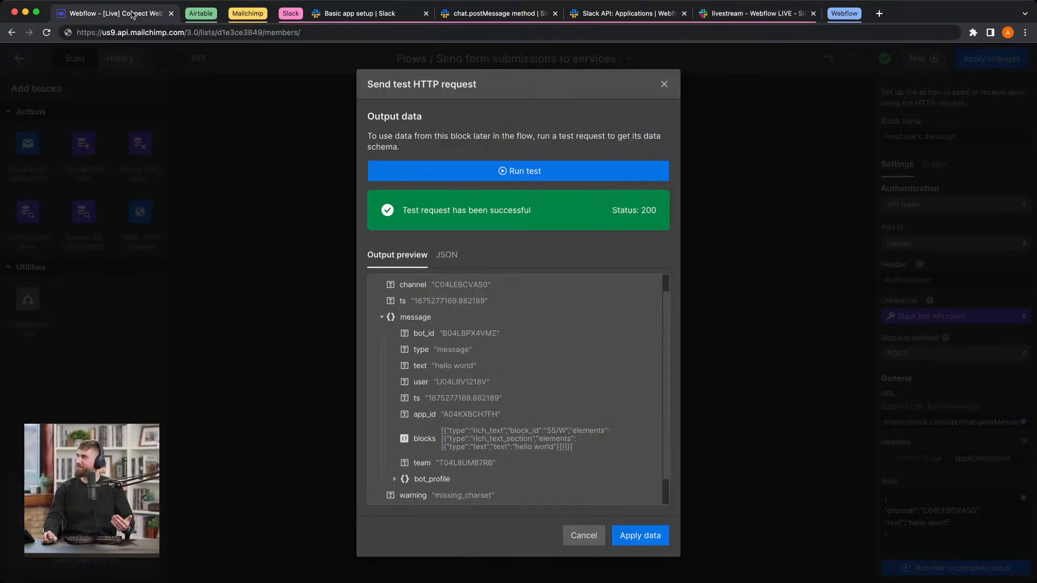
click(620, 537)
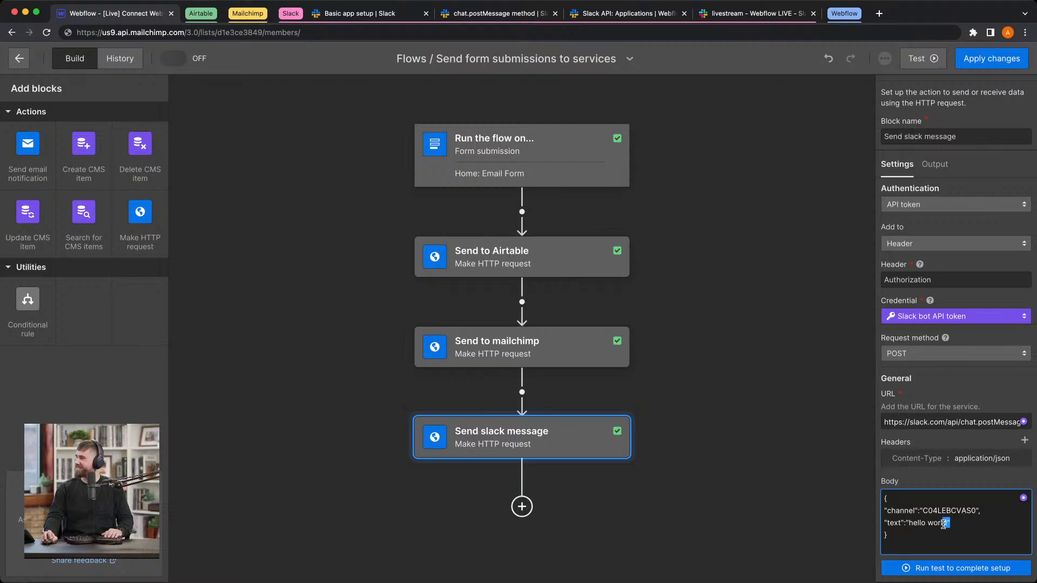
drag(944, 524, 928, 525)
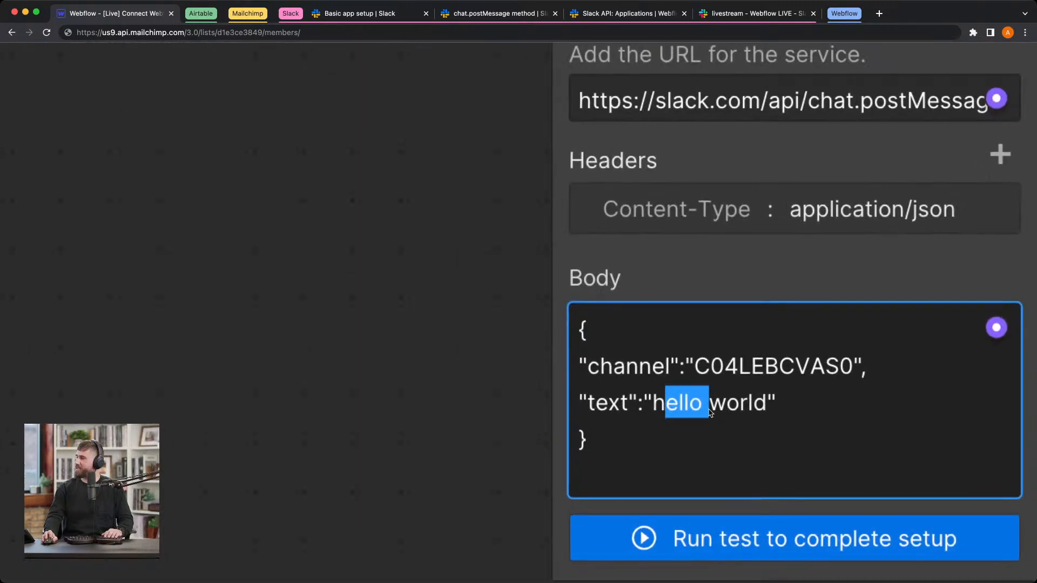
drag(652, 405, 766, 410)
text(We ha)
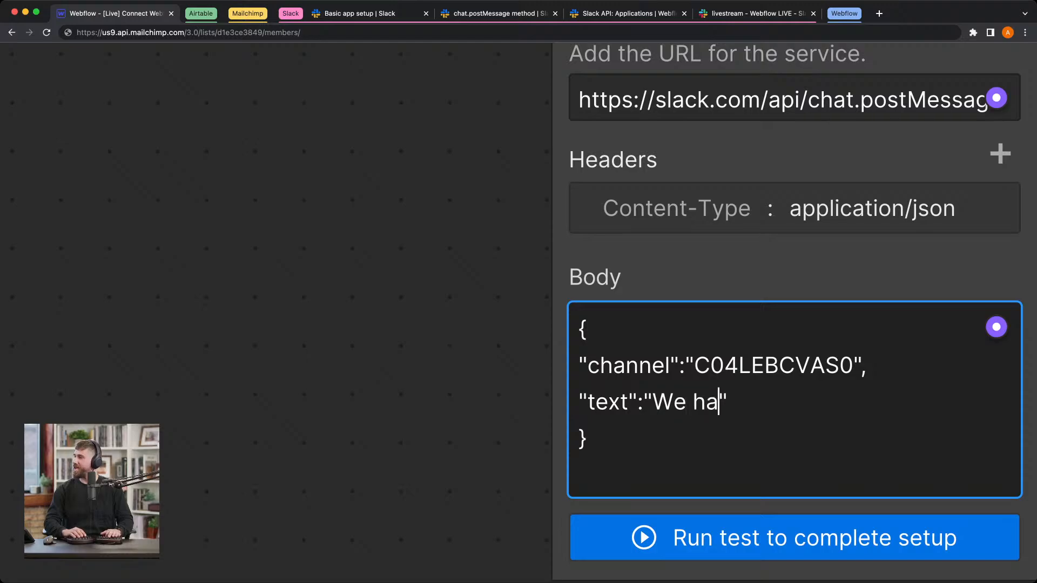
text(ve a new lead)
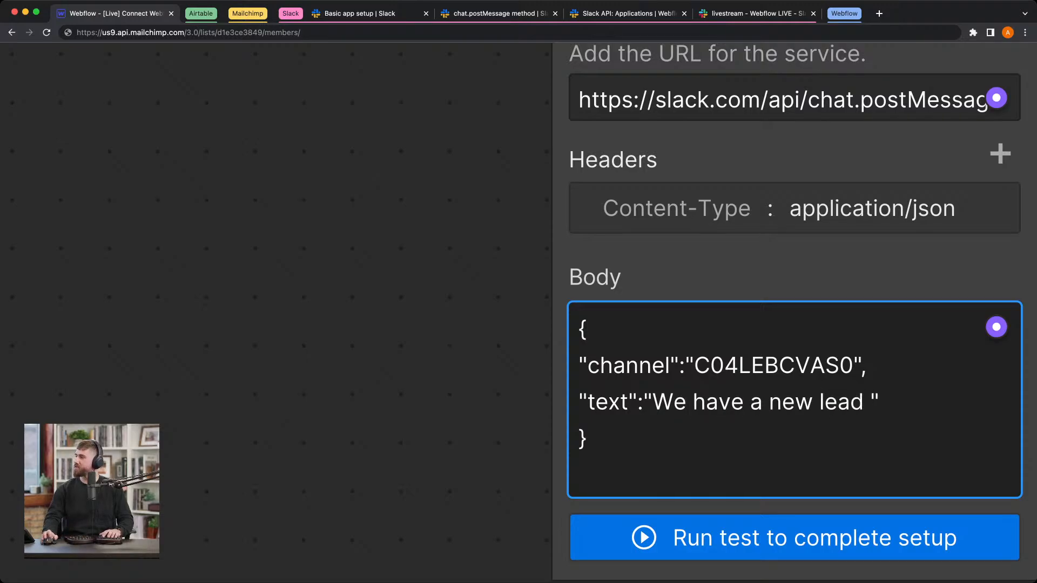
Step: Insert the form submission's Name field at the end of the new lead message text
click(994, 328)
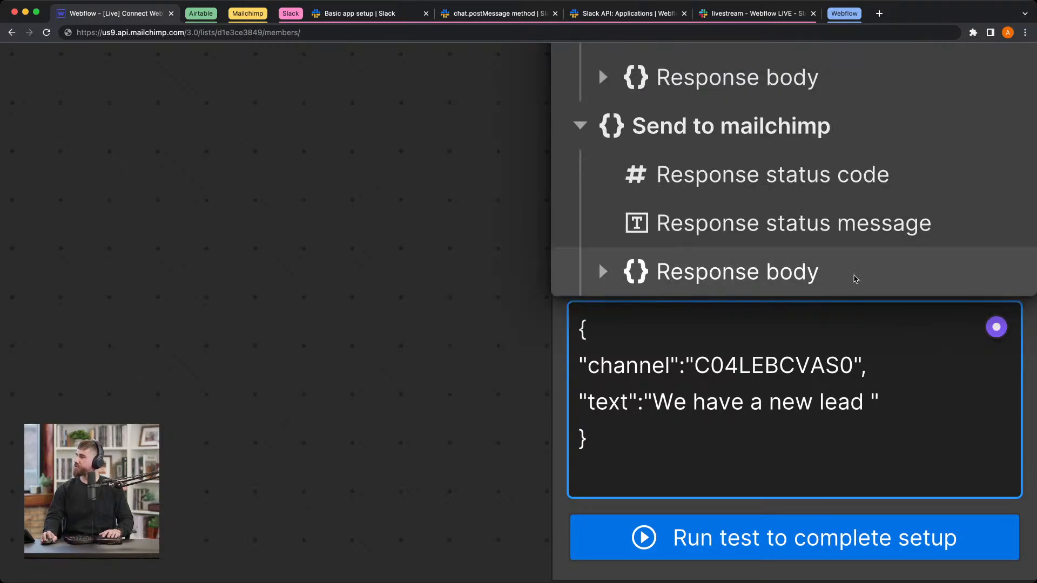
scroll(855, 279, up, 5)
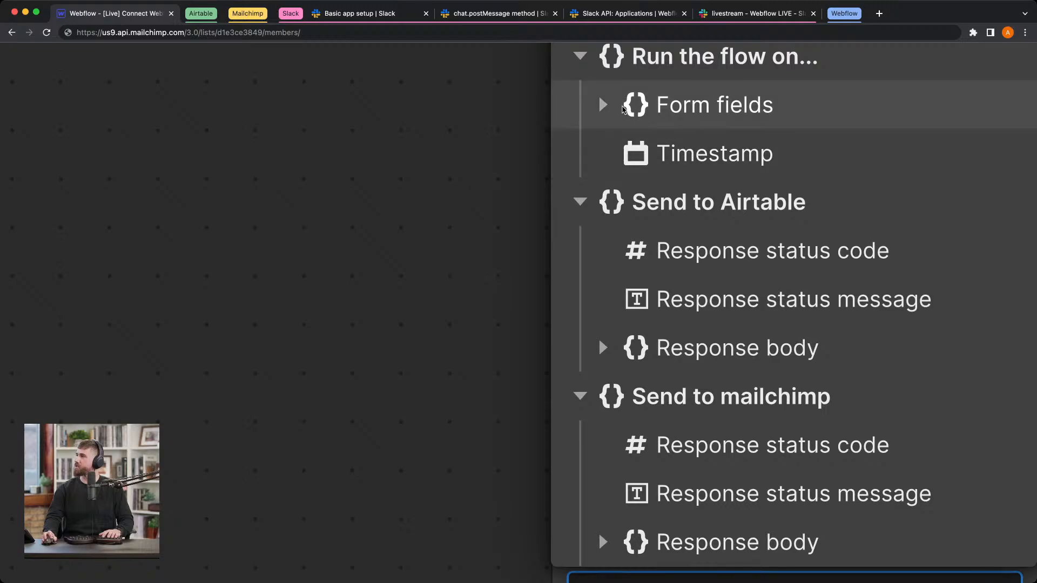
click(622, 108)
scroll(712, 58, up, 1)
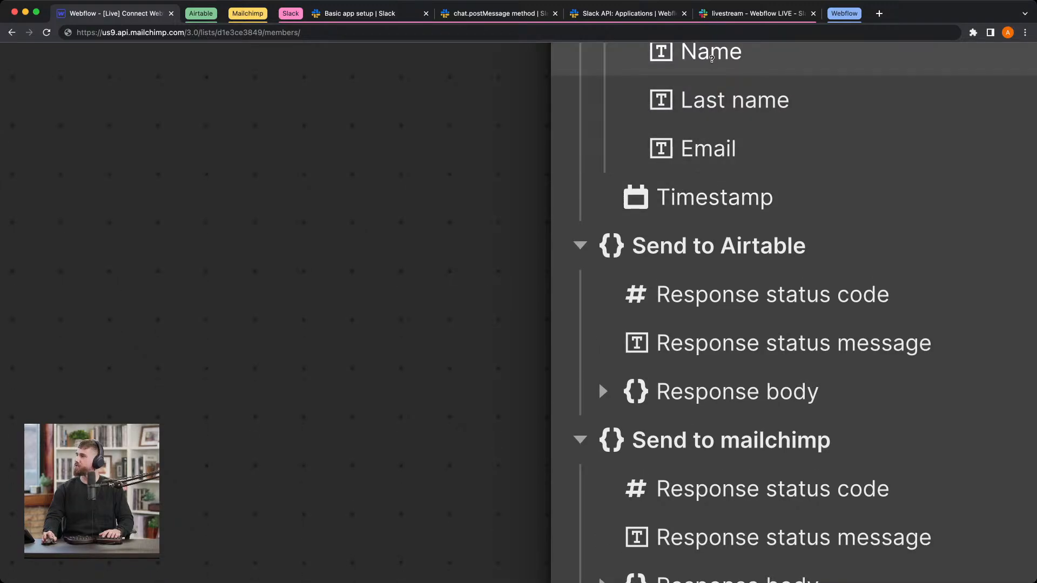
click(712, 58)
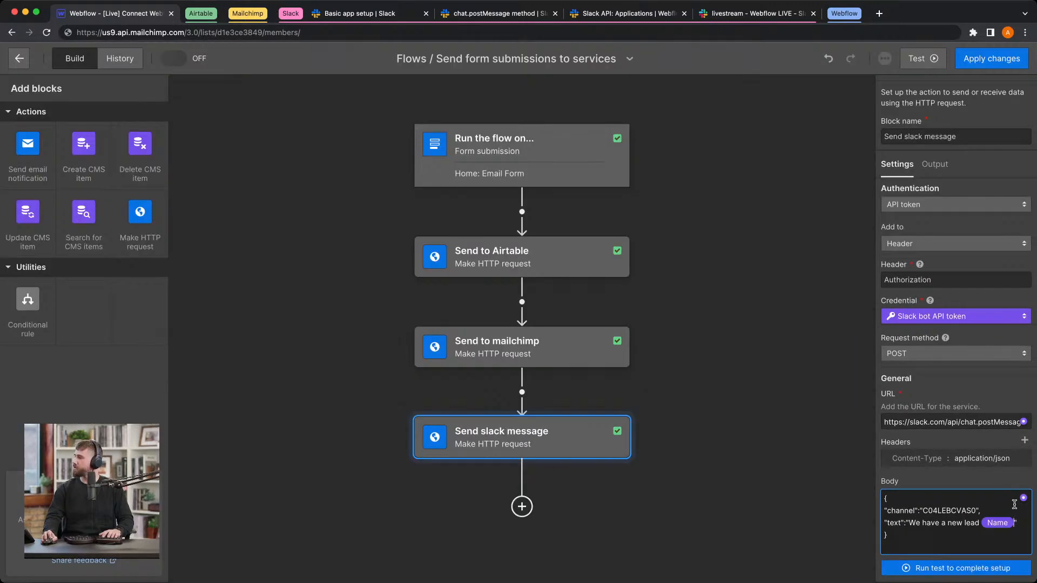
Step: Insert the form submission's Last name field right after the Name field, inside the message's closing quote
click(1022, 500)
click(1016, 526)
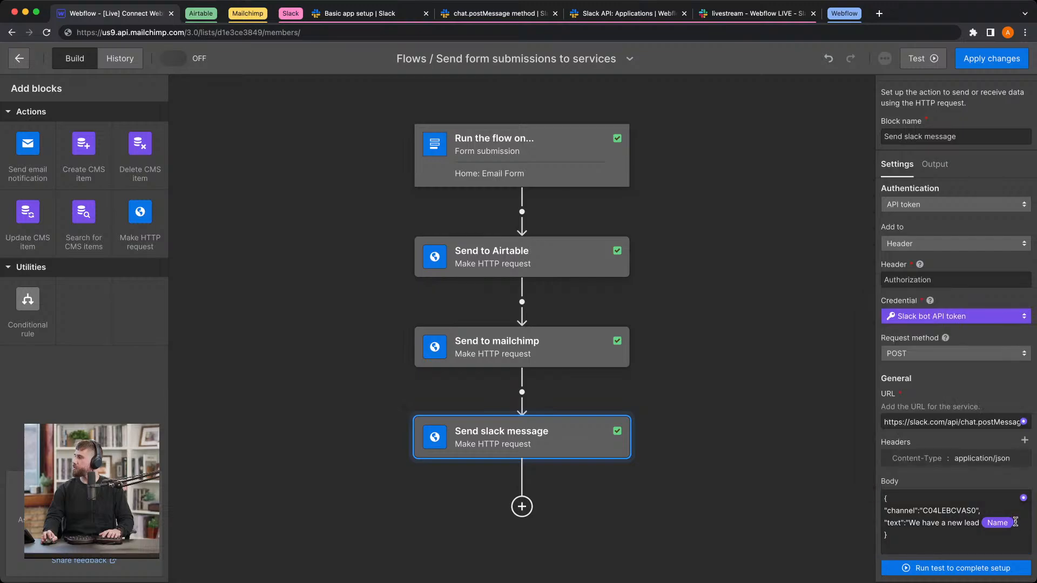
click(1016, 524)
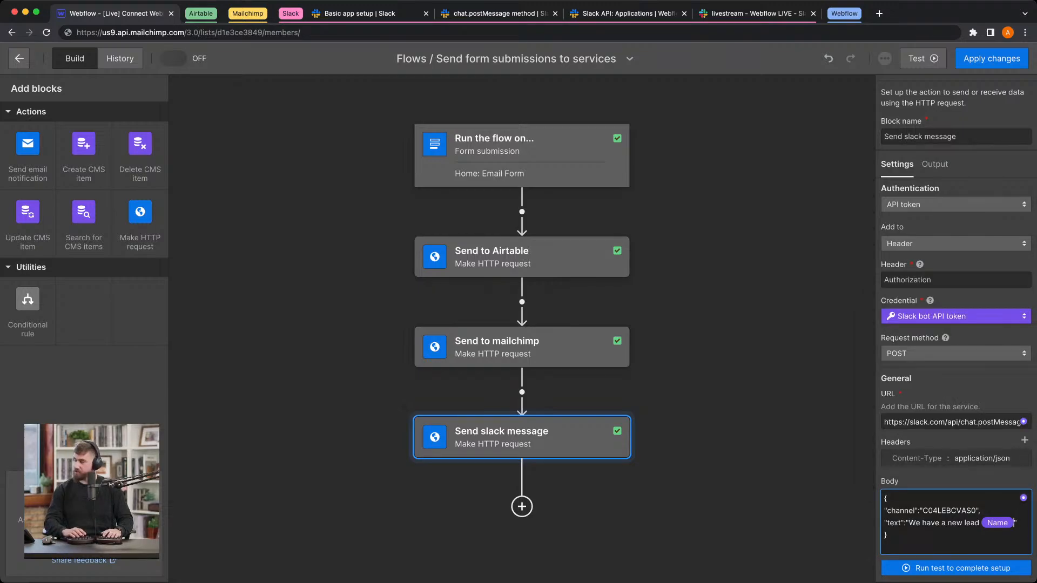
click(1023, 497)
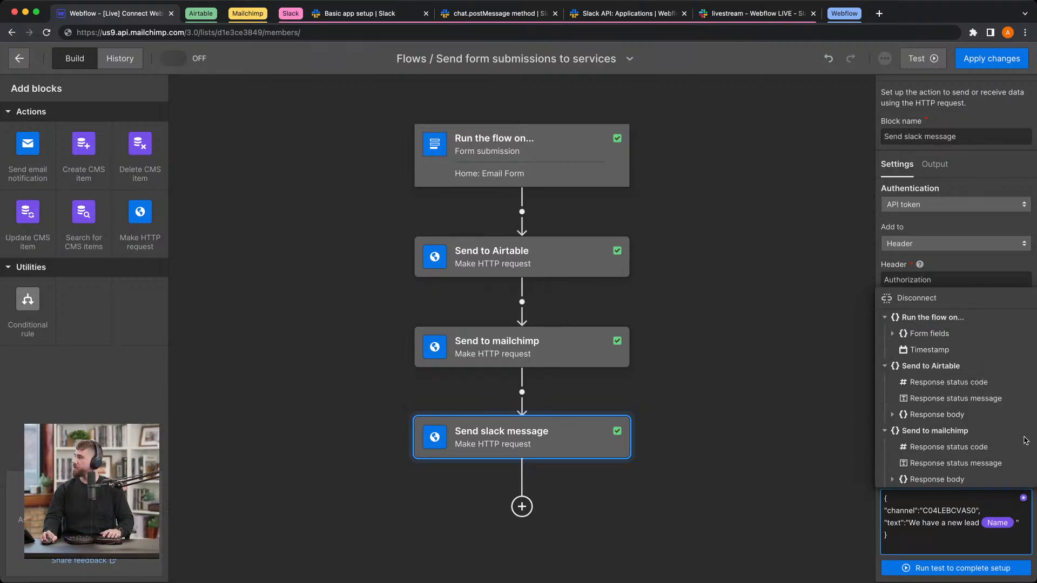
click(1023, 498)
click(1024, 498)
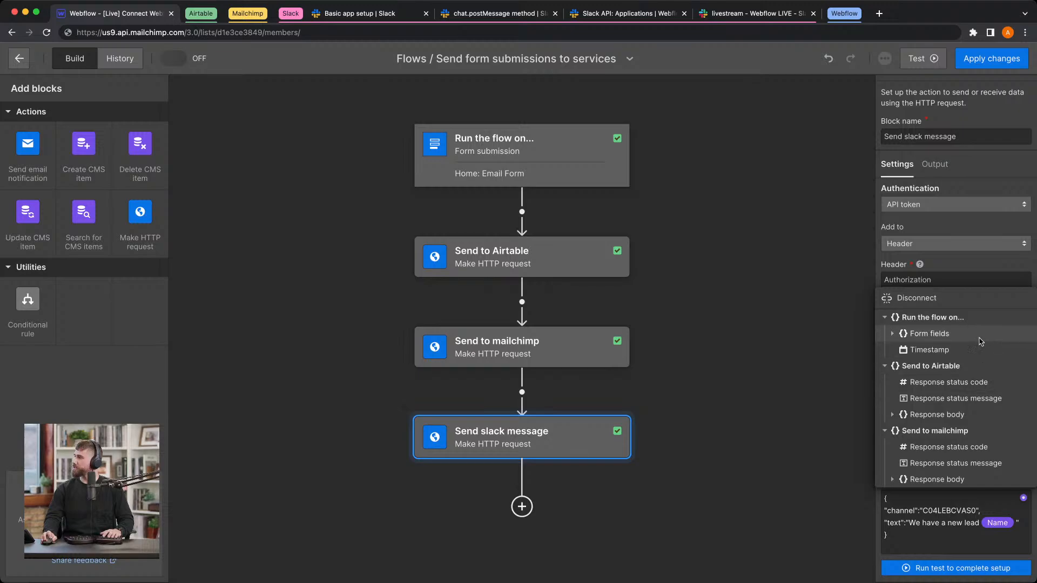
click(893, 333)
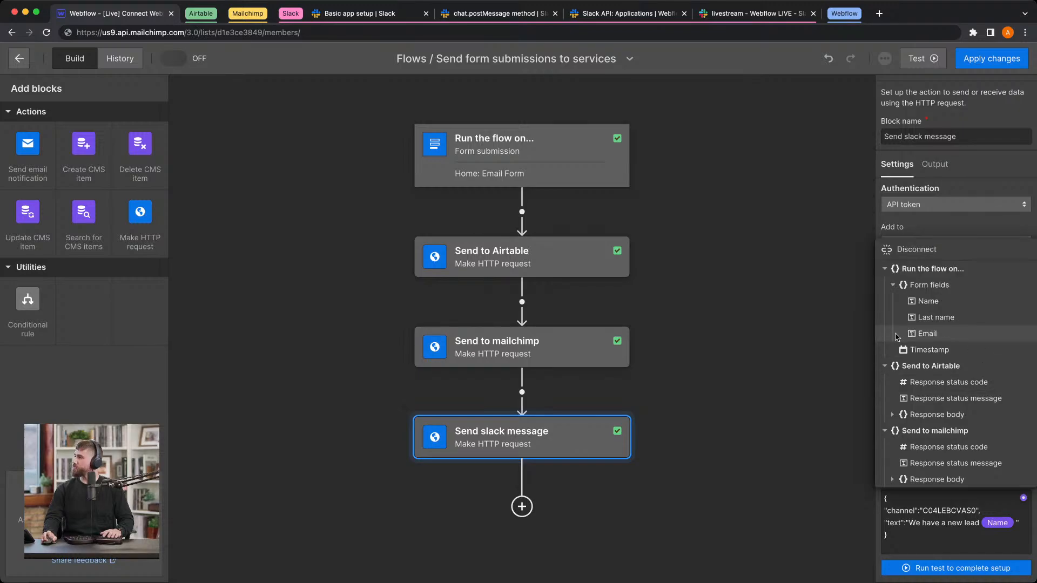
click(928, 318)
click(979, 544)
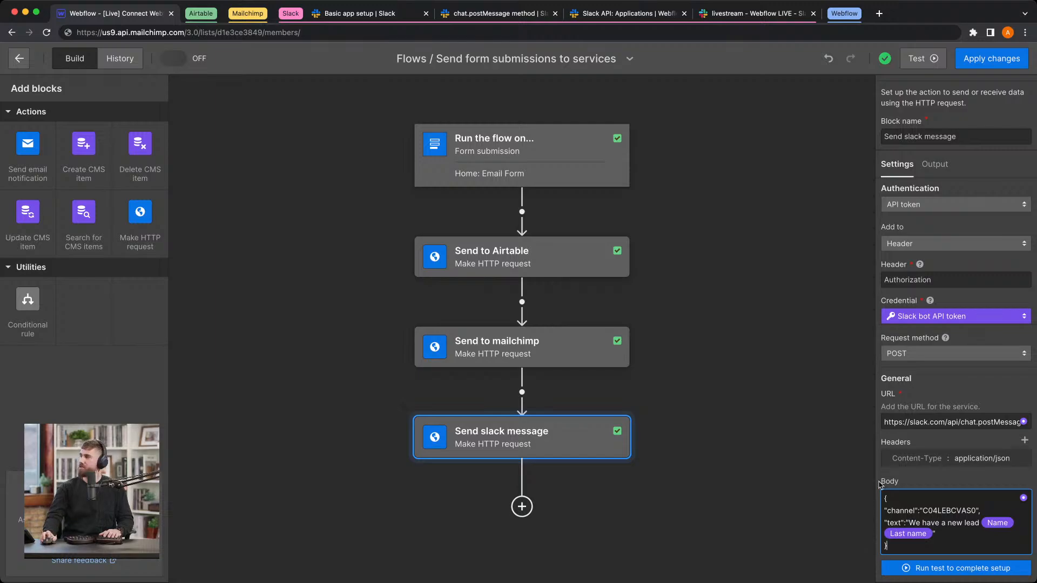
Step: Apply the flow changes with the option to turn the flow on afterwards enabled
click(992, 59)
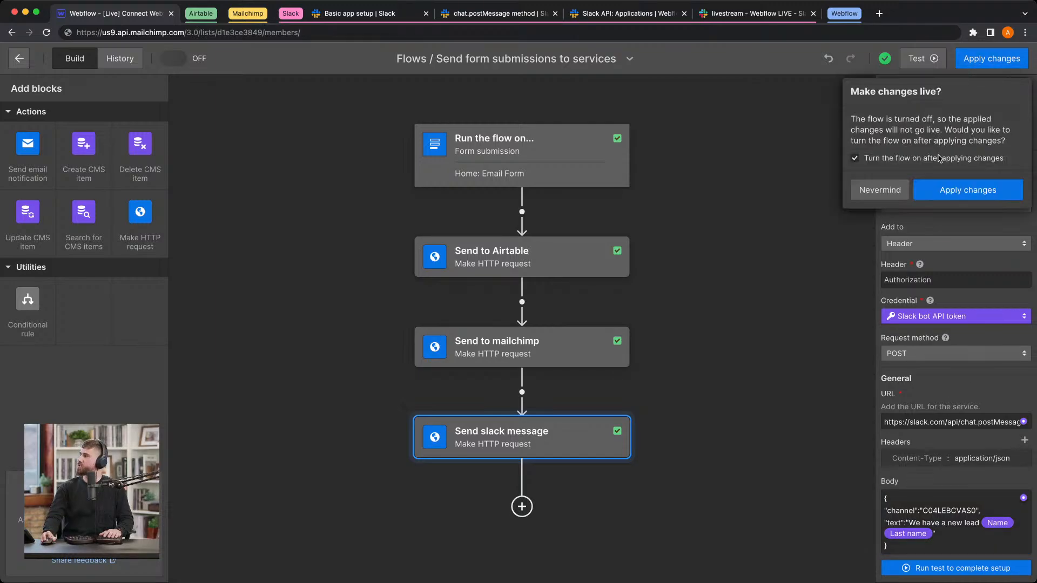
click(947, 193)
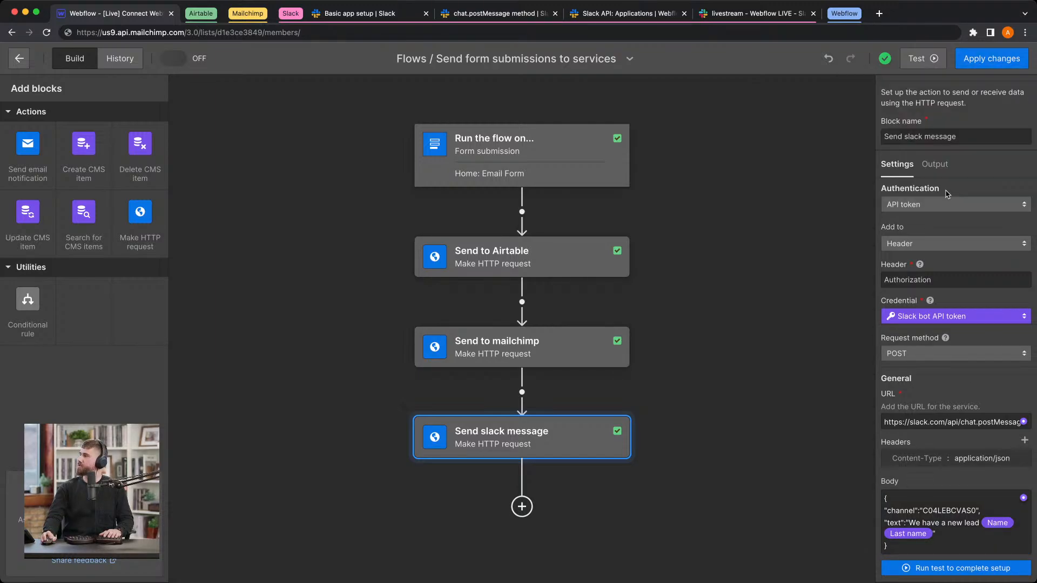
Step: Run a test of the whole flow with a sample first name, last name and e-mail address, and close the test dialog
click(915, 62)
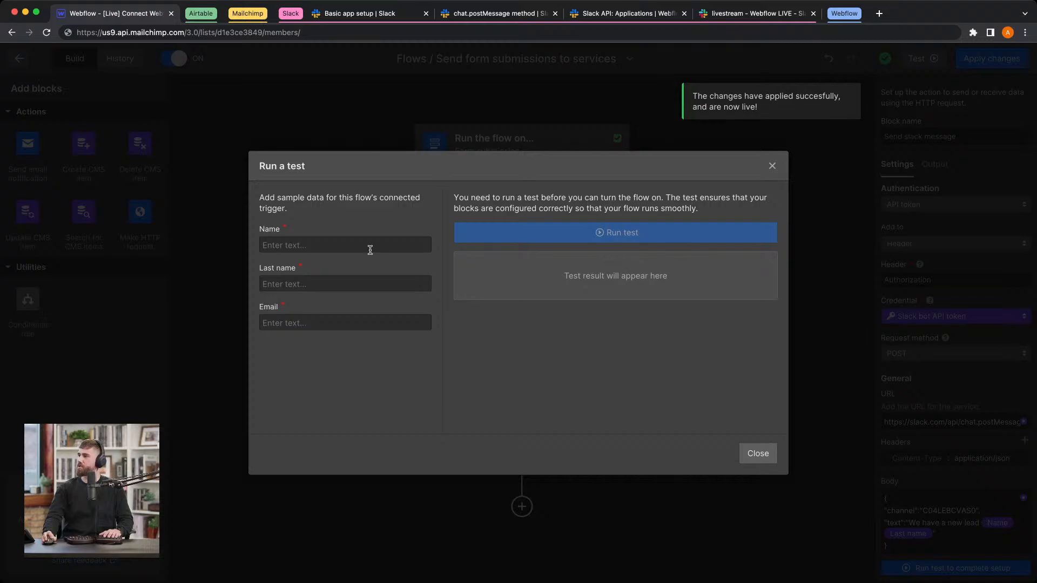
click(370, 250)
text(Aron)
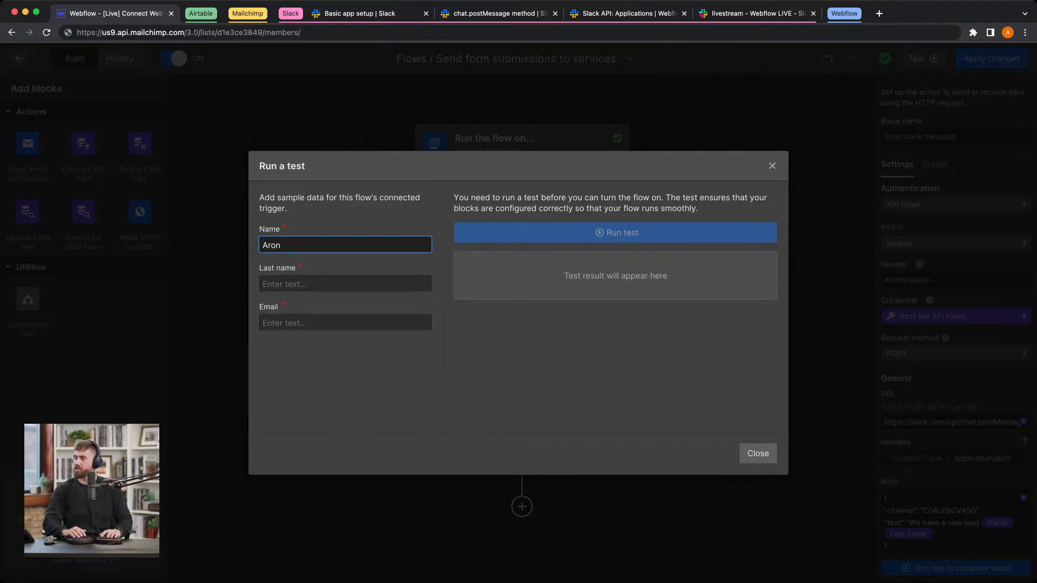
key(Tab)
text(Tes)
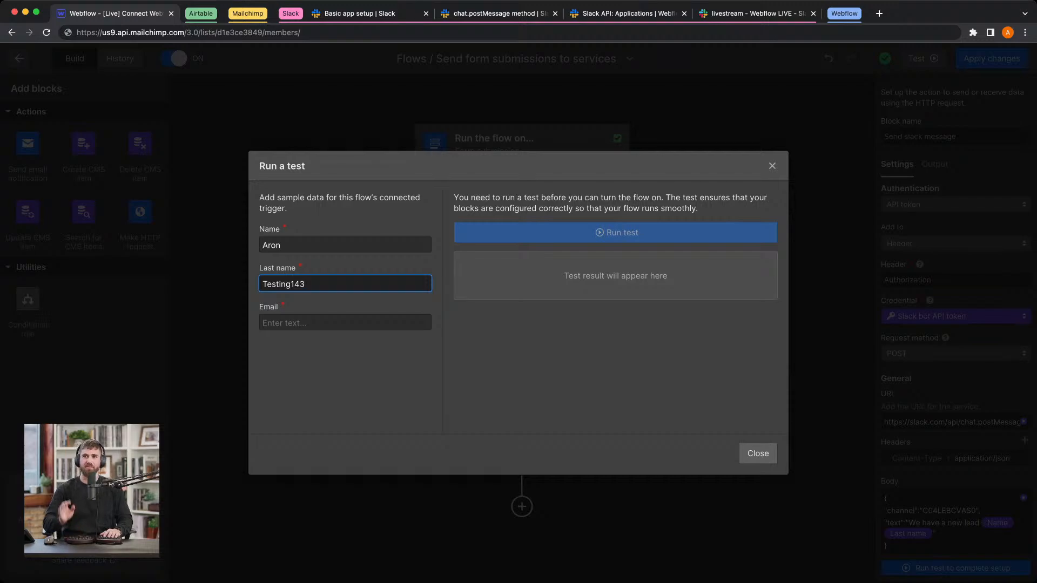
key(Tab)
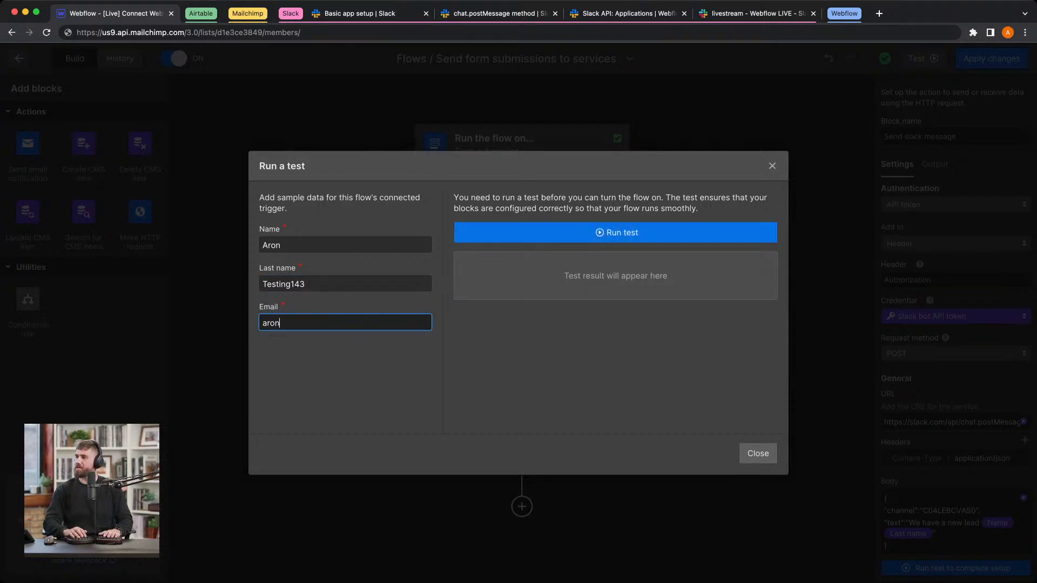
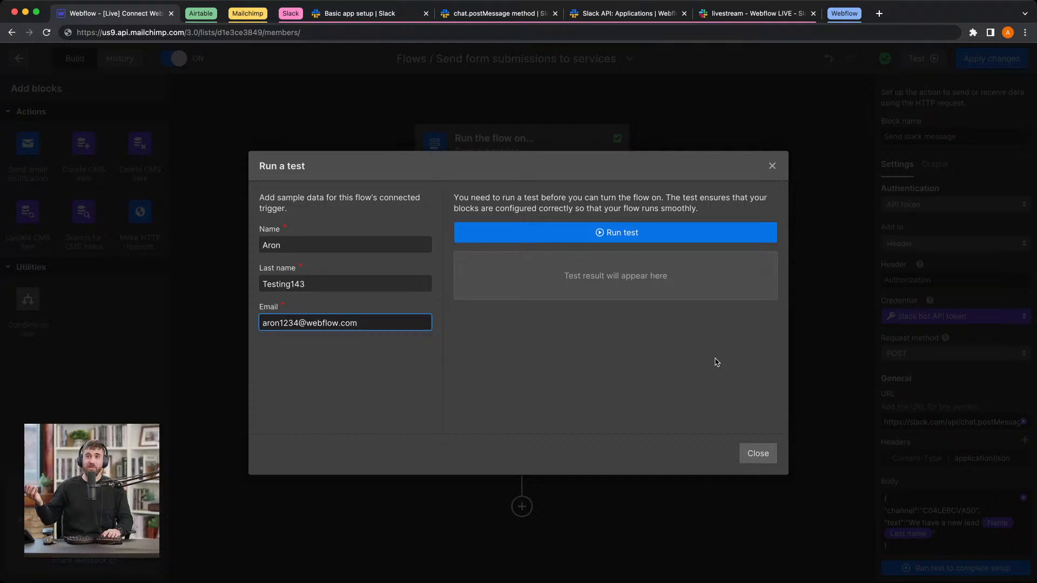
click(676, 233)
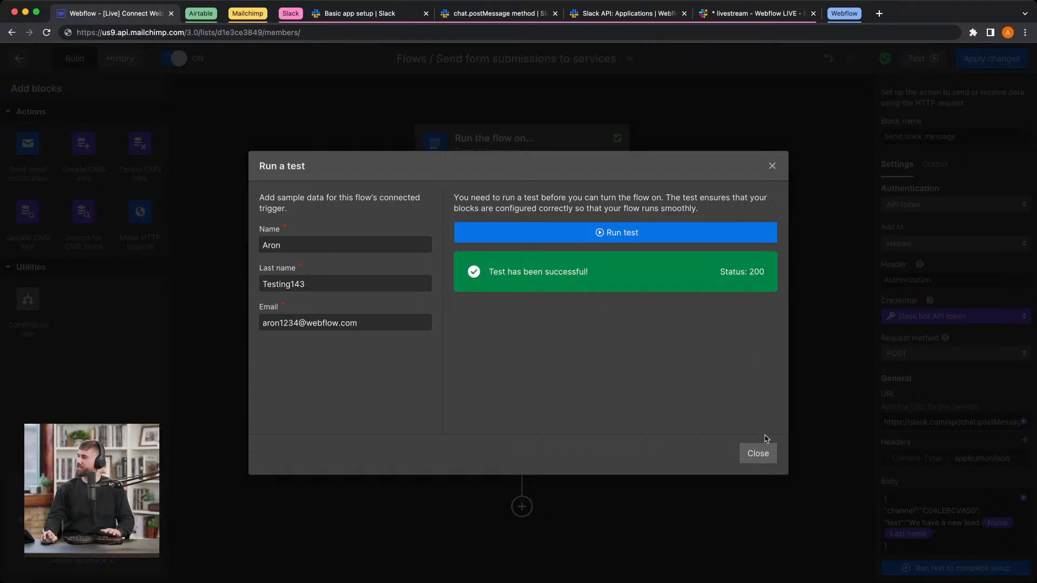
click(758, 453)
Step: Switch to the Airtable Leads table and check its grid view for the test submission
click(205, 14)
click(210, 15)
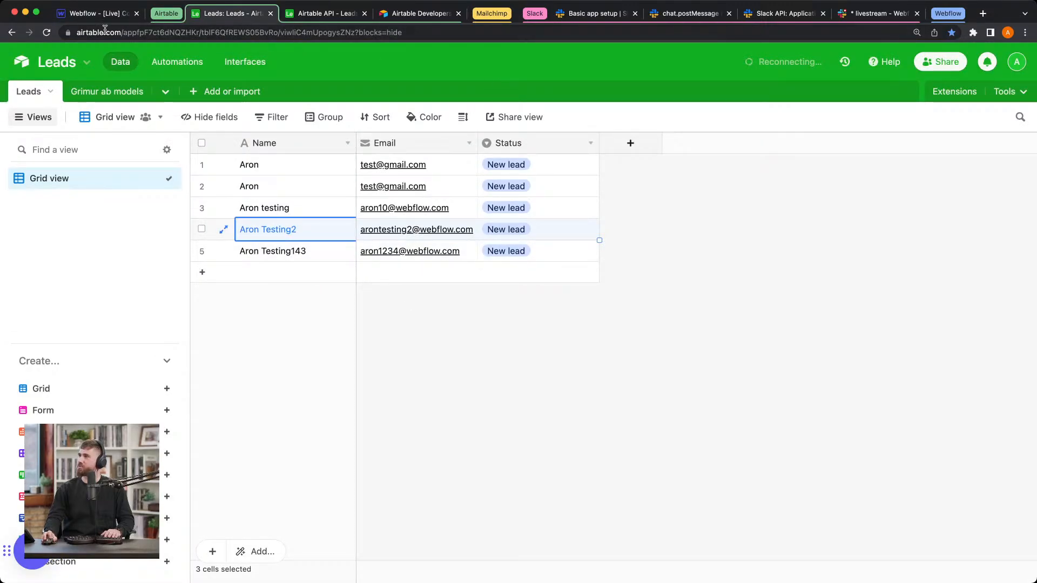
click(166, 13)
Step: Switch to the Mailchimp audience and reload the subscriber list to check for the test contact
click(226, 15)
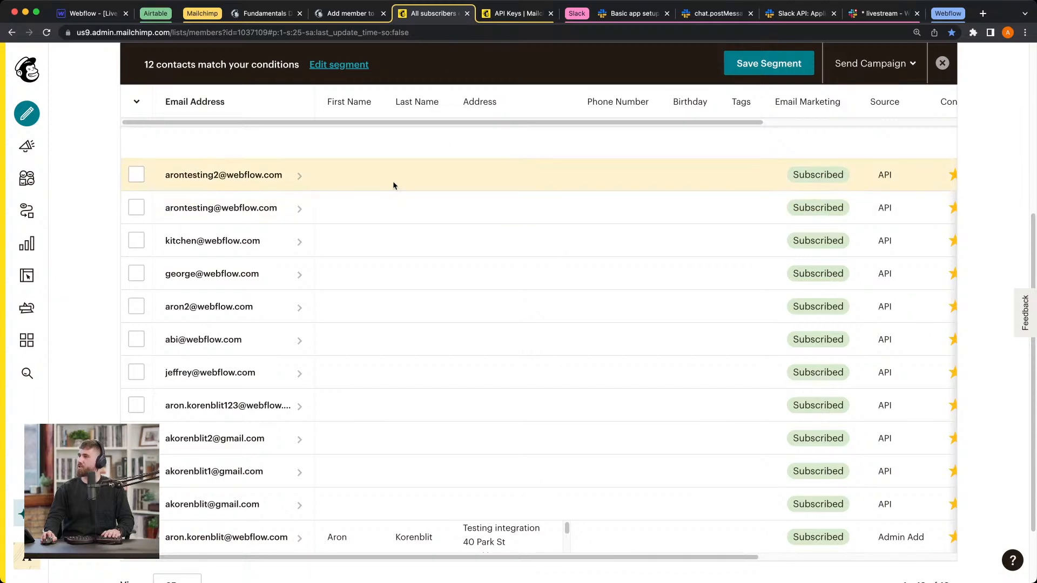
scroll(393, 181, up, 2)
key(super+r)
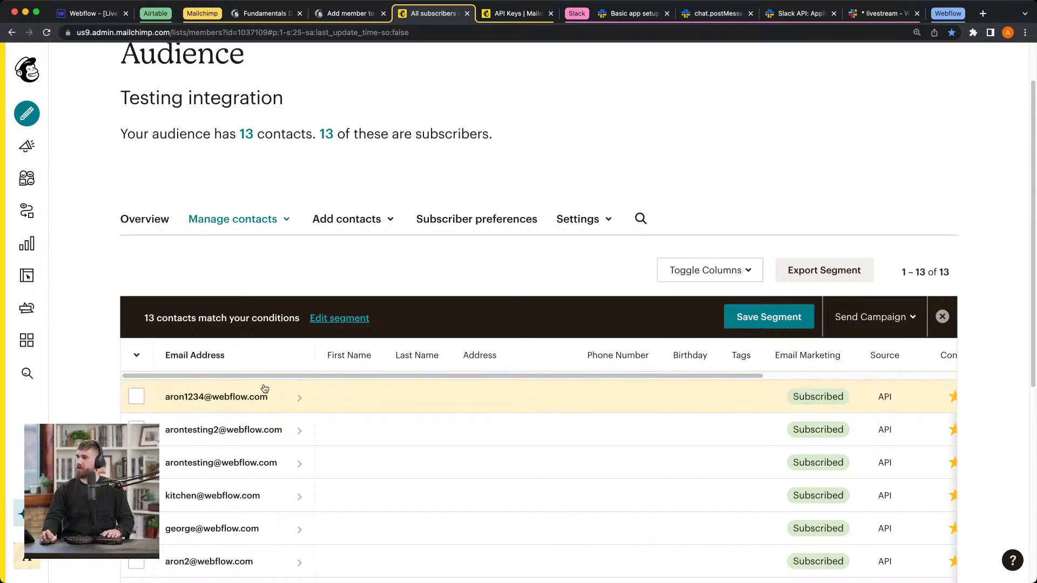
Step: Switch to the Slack workspace and check the livestream channel for the new lead message
click(204, 13)
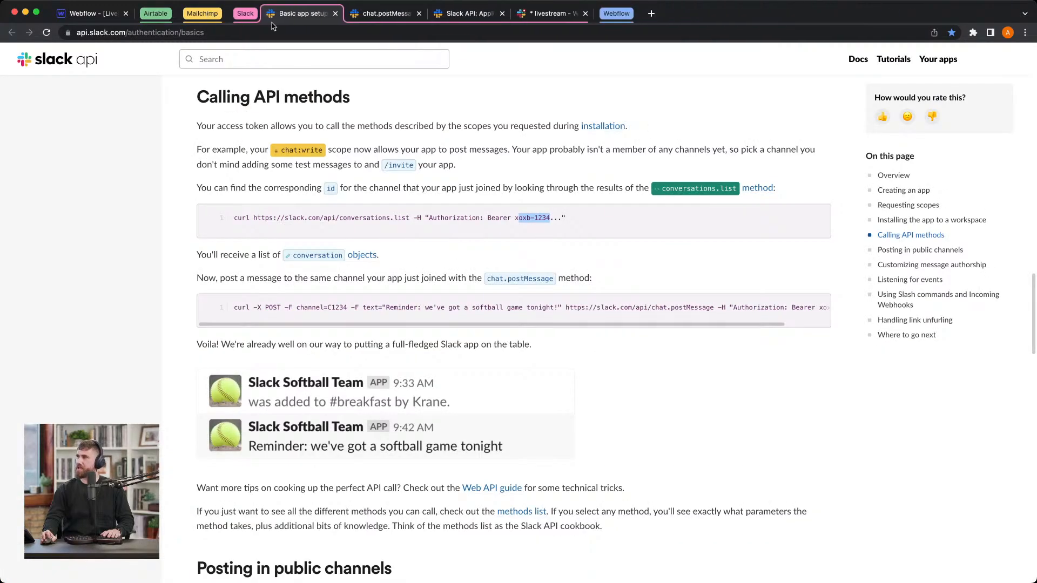
click(550, 13)
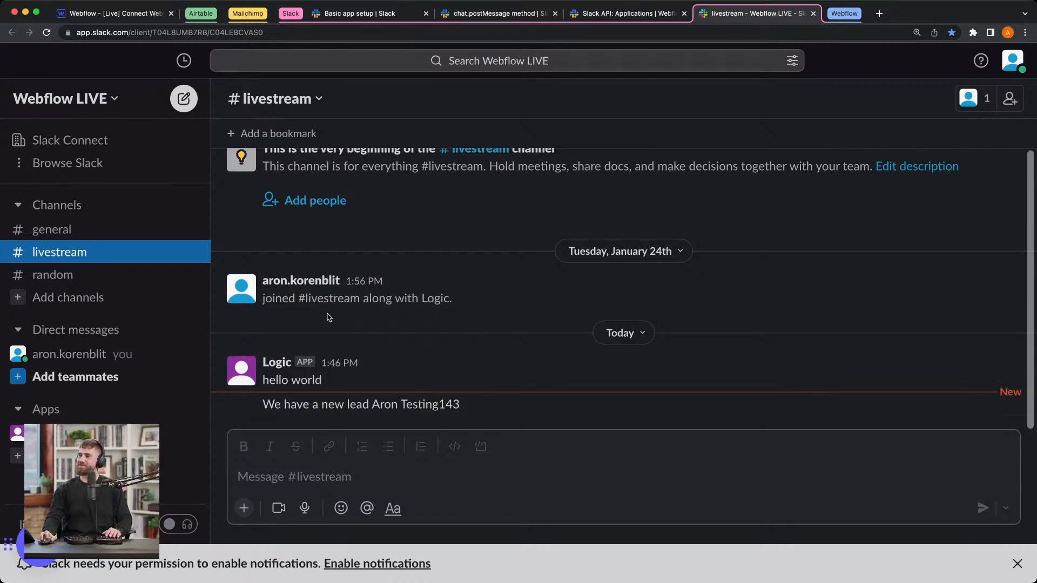
Step: Return to the Webflow flow and apply its changes again
click(102, 13)
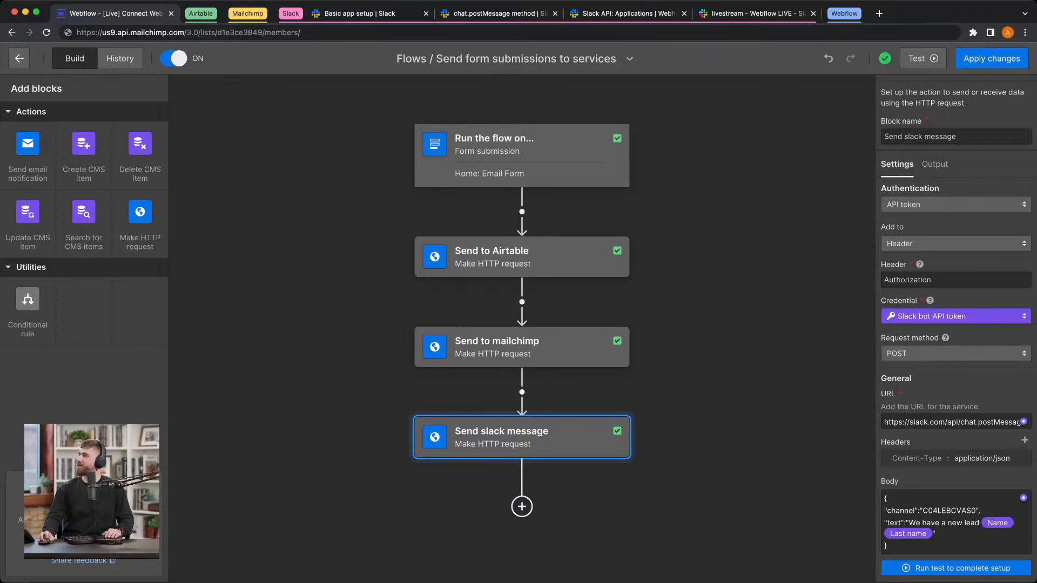
click(1008, 61)
click(943, 176)
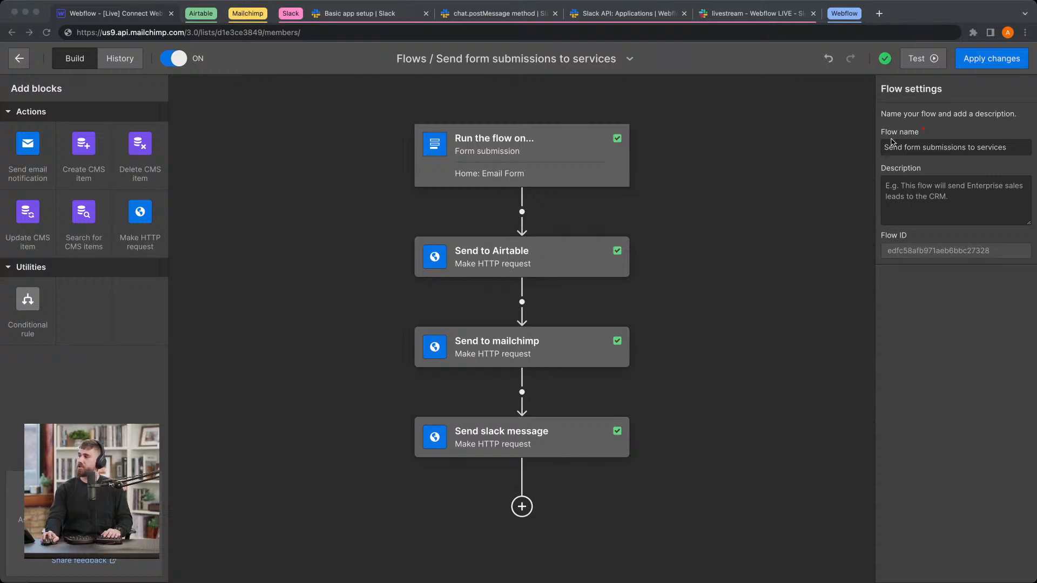
Step: Review the settings of the form submission trigger, the Send to Airtable block and the Send to mailchimp block in turn
click(523, 157)
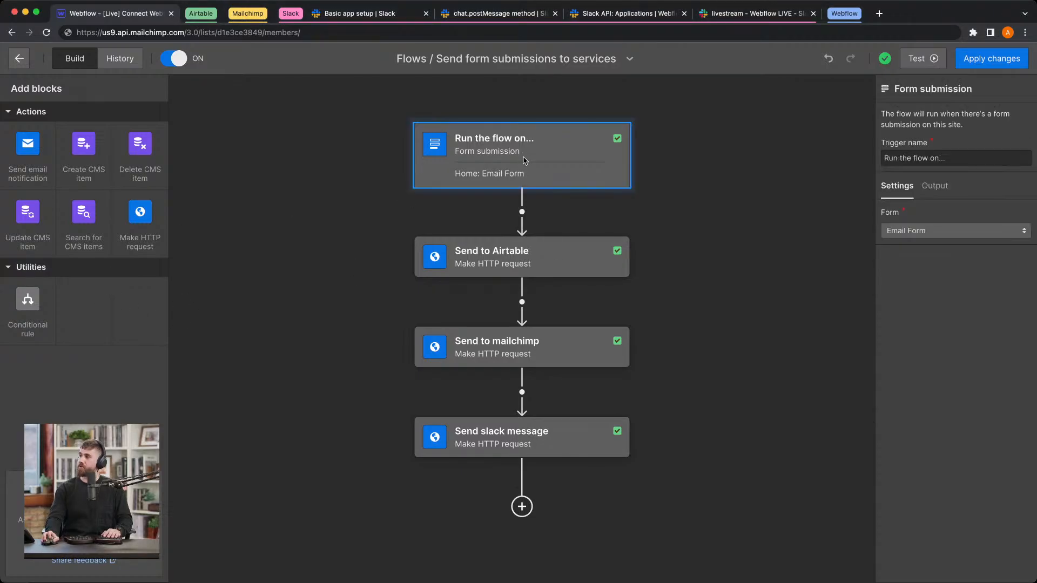
click(538, 257)
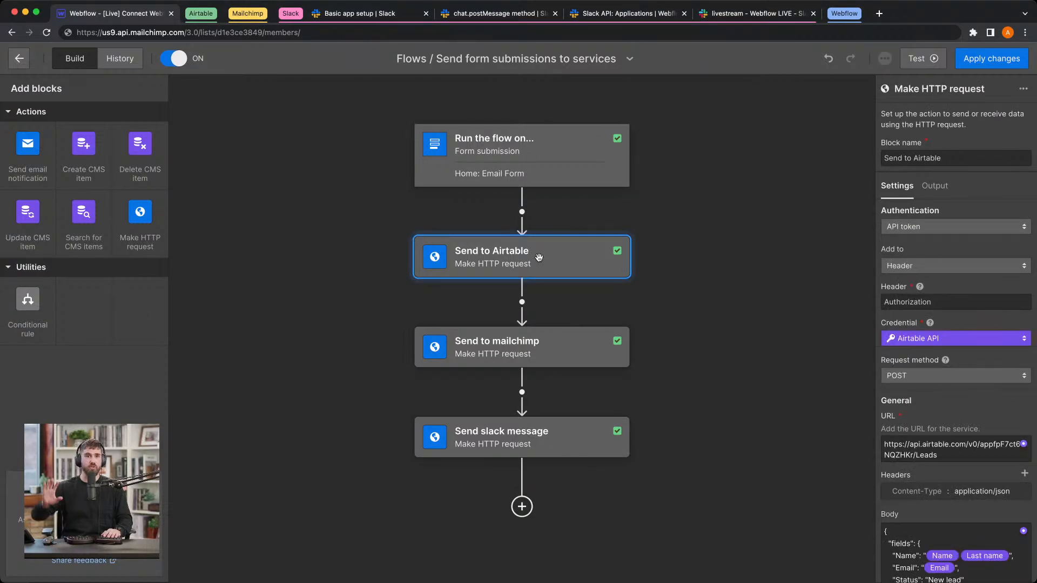
click(535, 357)
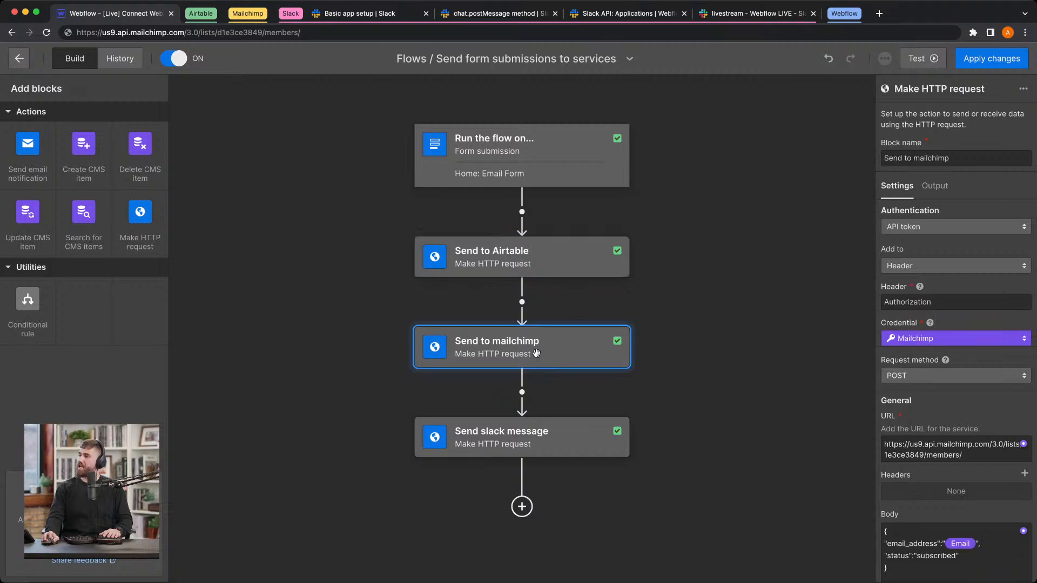